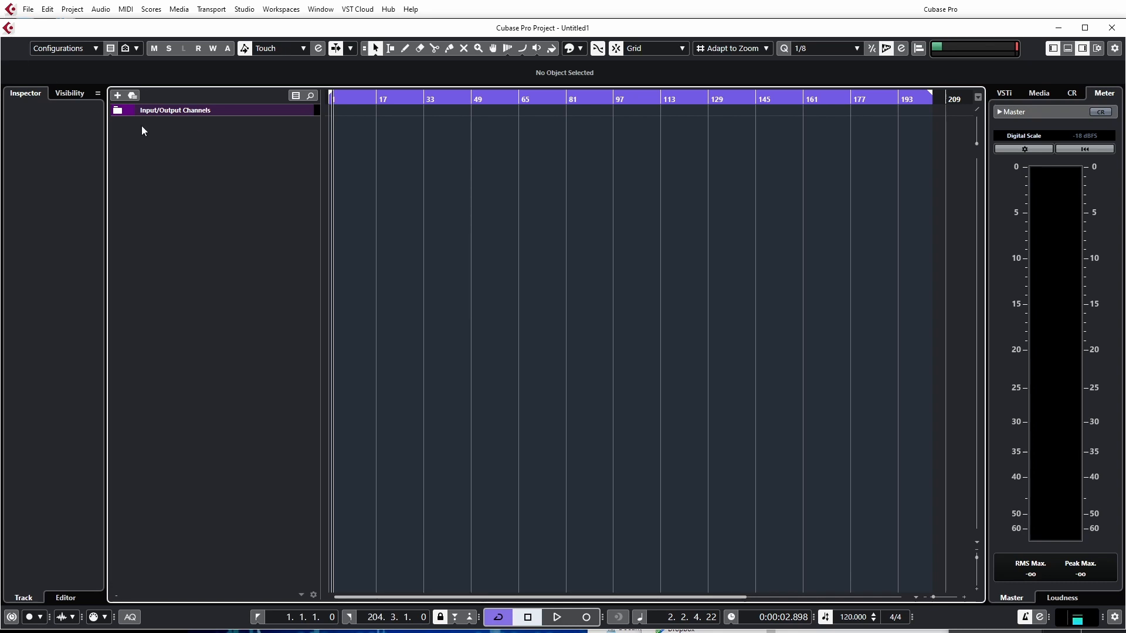
click(28, 10)
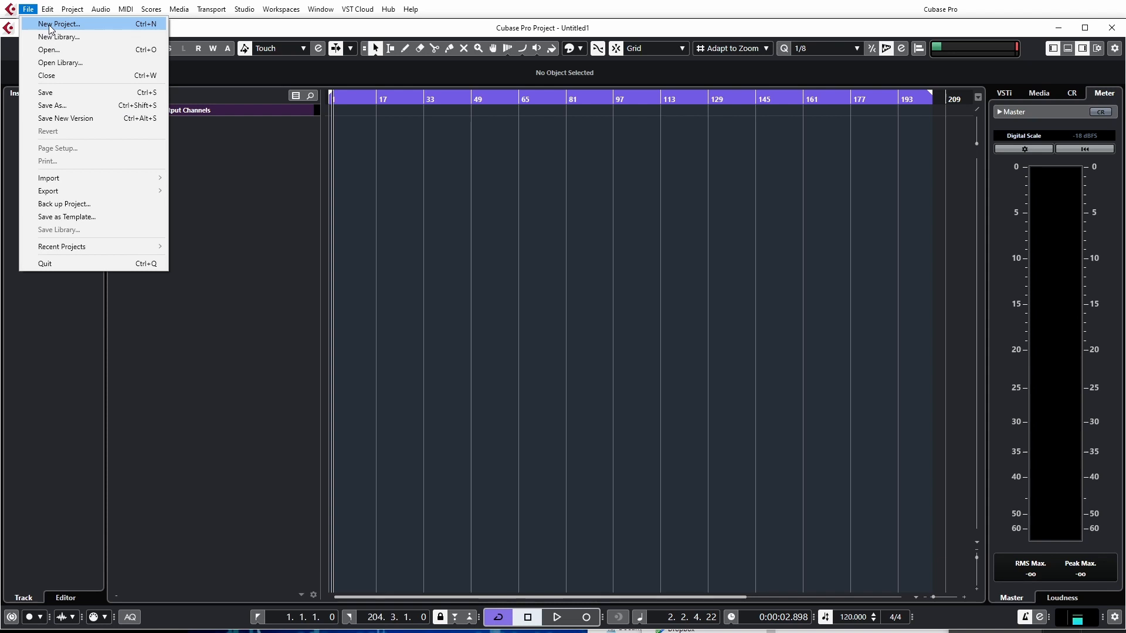
click(50, 25)
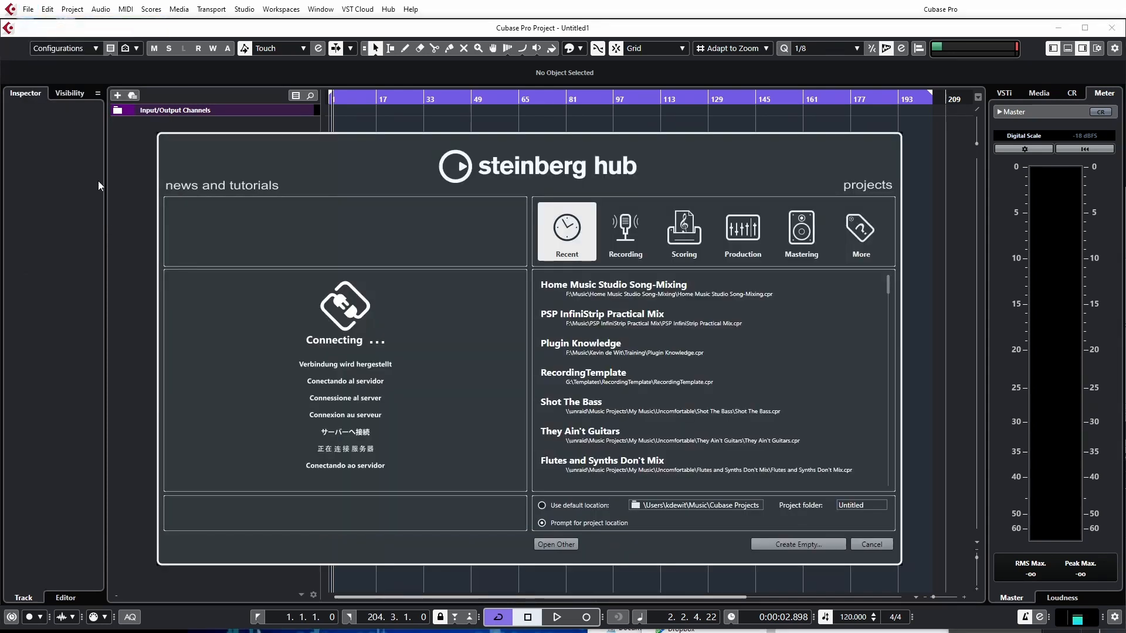
click(797, 545)
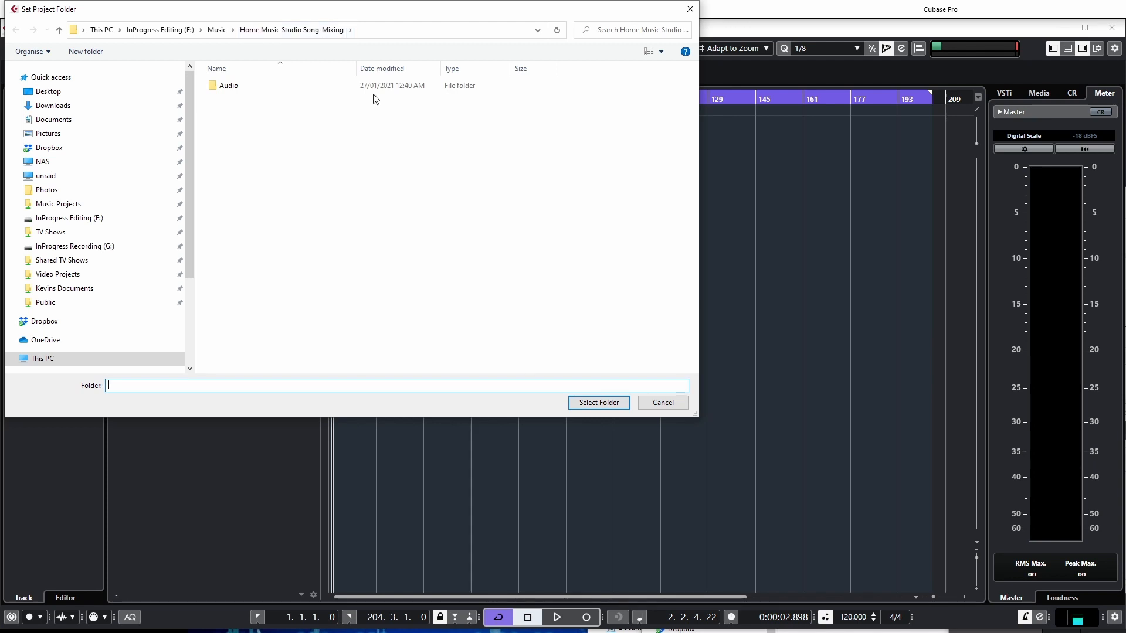
click(661, 403)
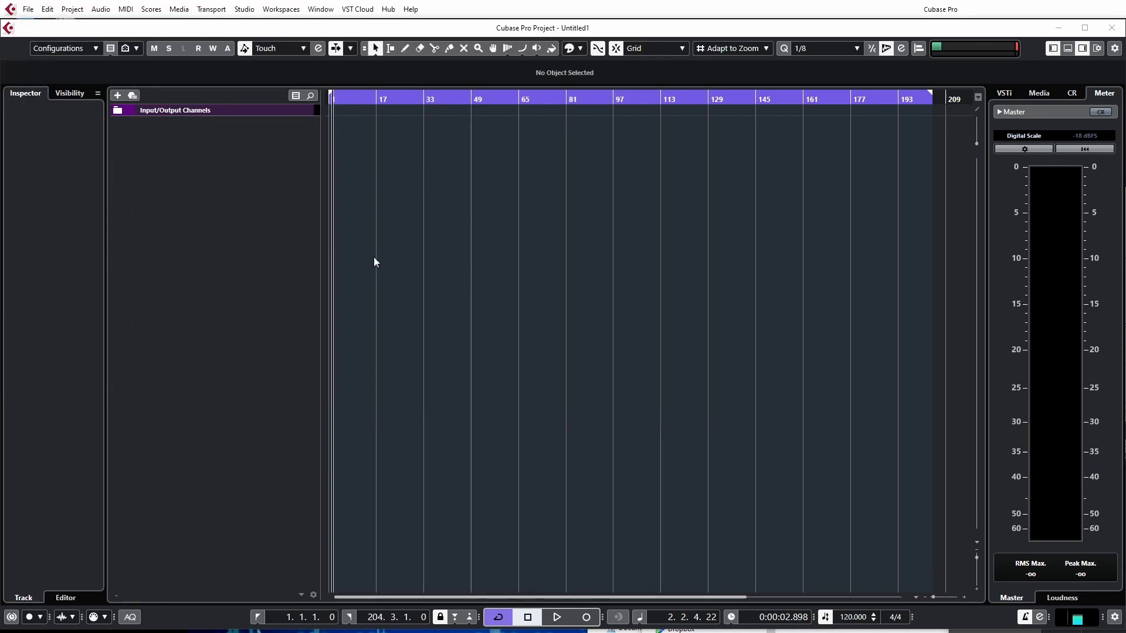
Step: Save the untitled project as "Home Music Studio Song-Mixing" in the Home Music Studio Song-Mixing folder
click(29, 9)
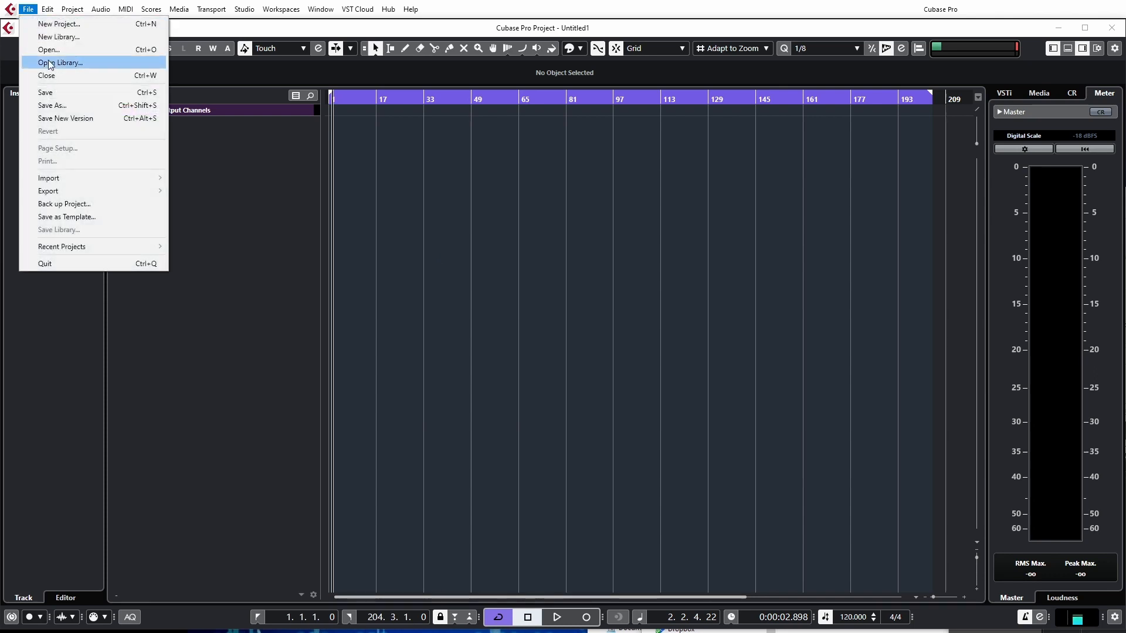
click(54, 109)
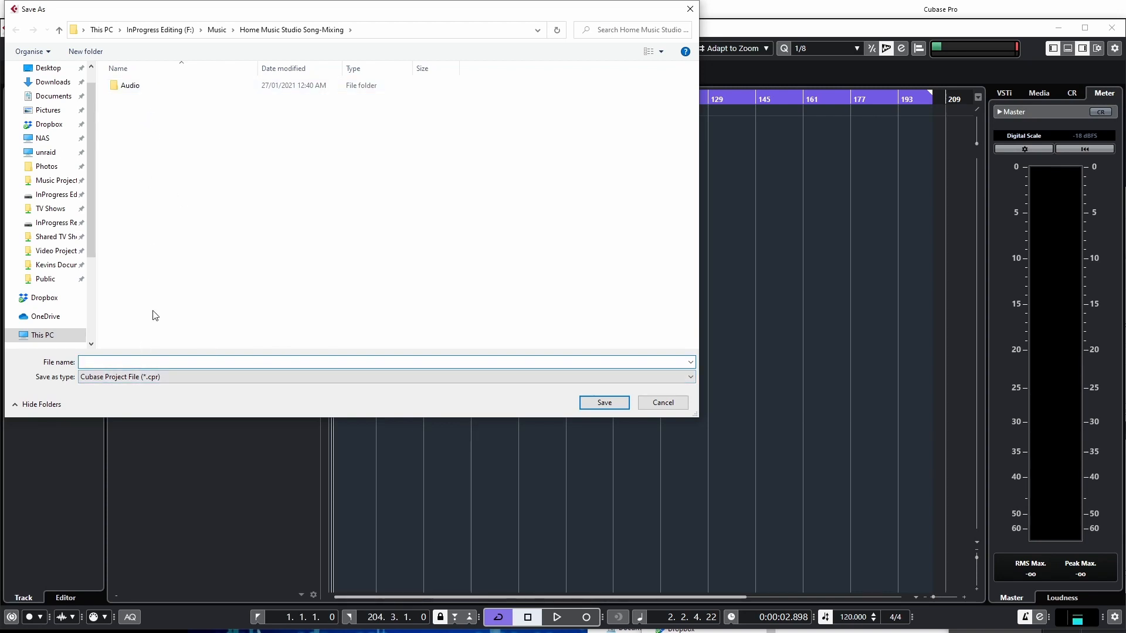
text(Home Music Studio Song-Mixing)
click(607, 404)
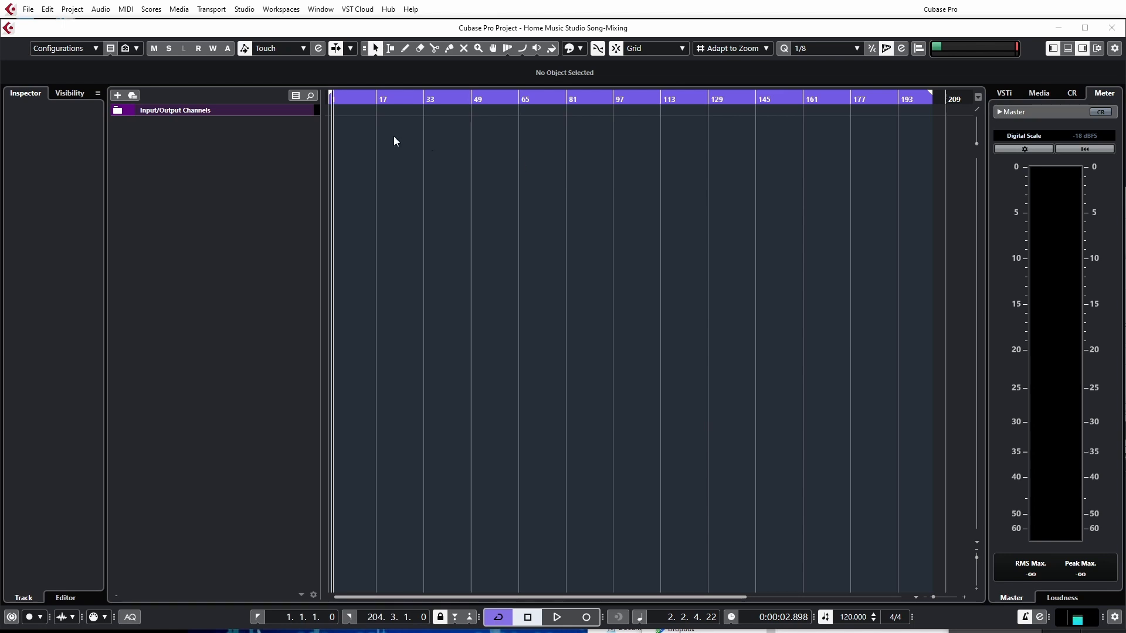
click(27, 9)
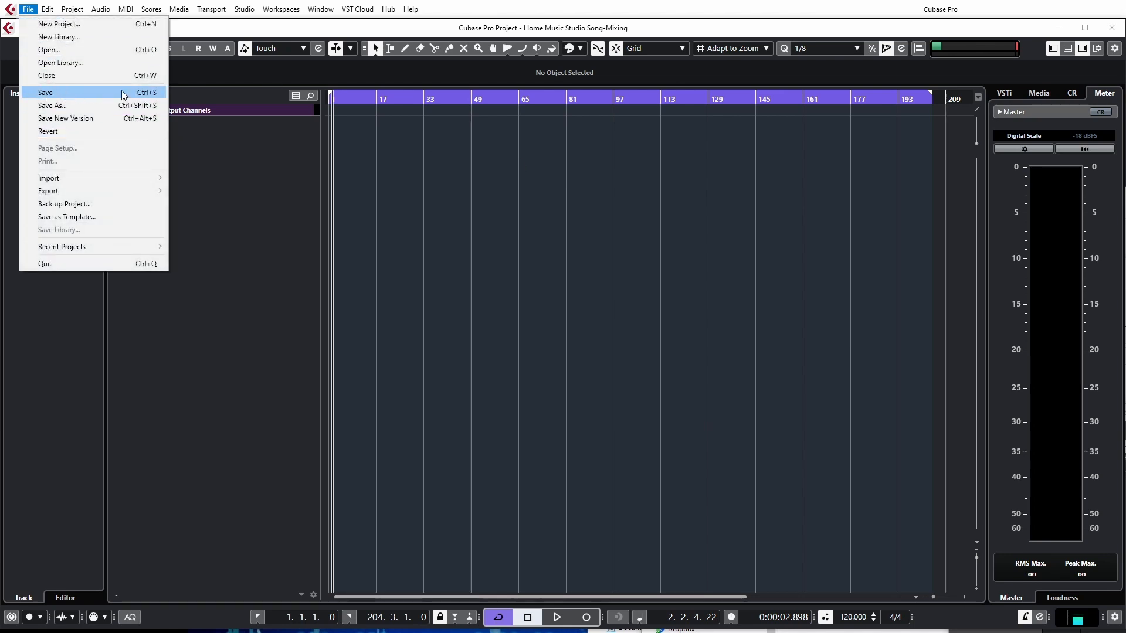
click(56, 50)
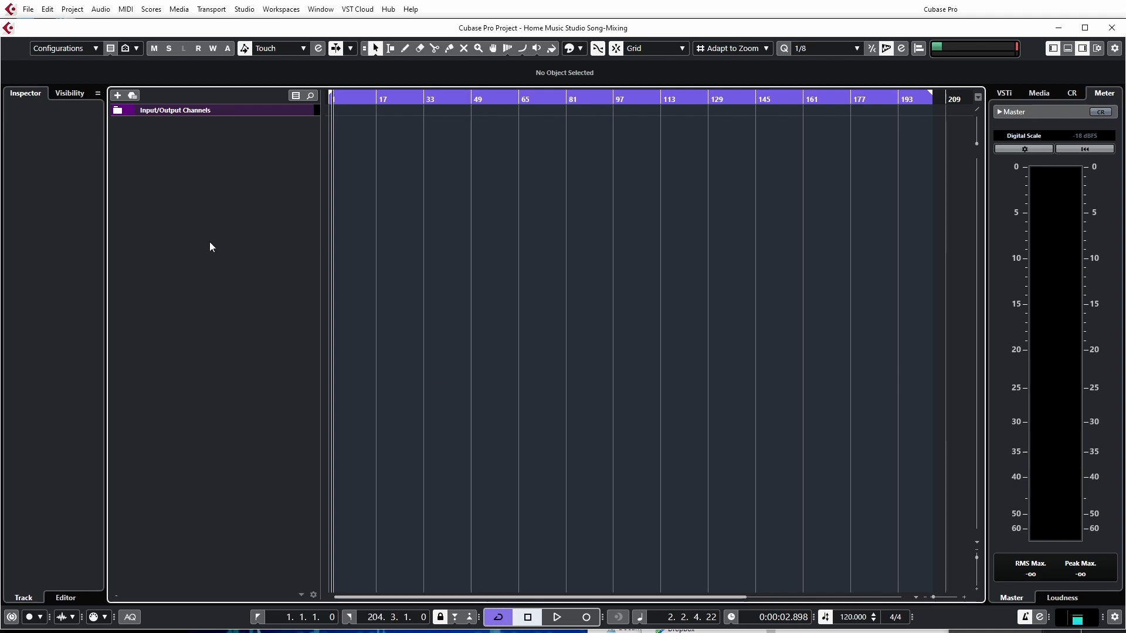
Step: Review the sample rate, bit depth and record file type options in the project setup, and accept the existing settings
click(72, 10)
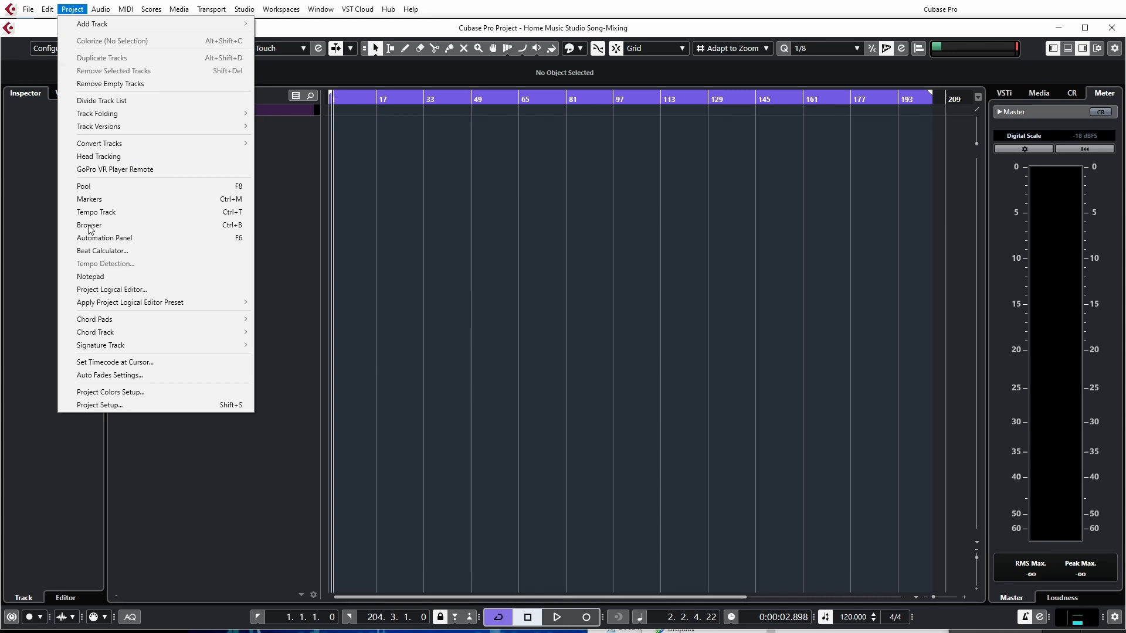
click(91, 405)
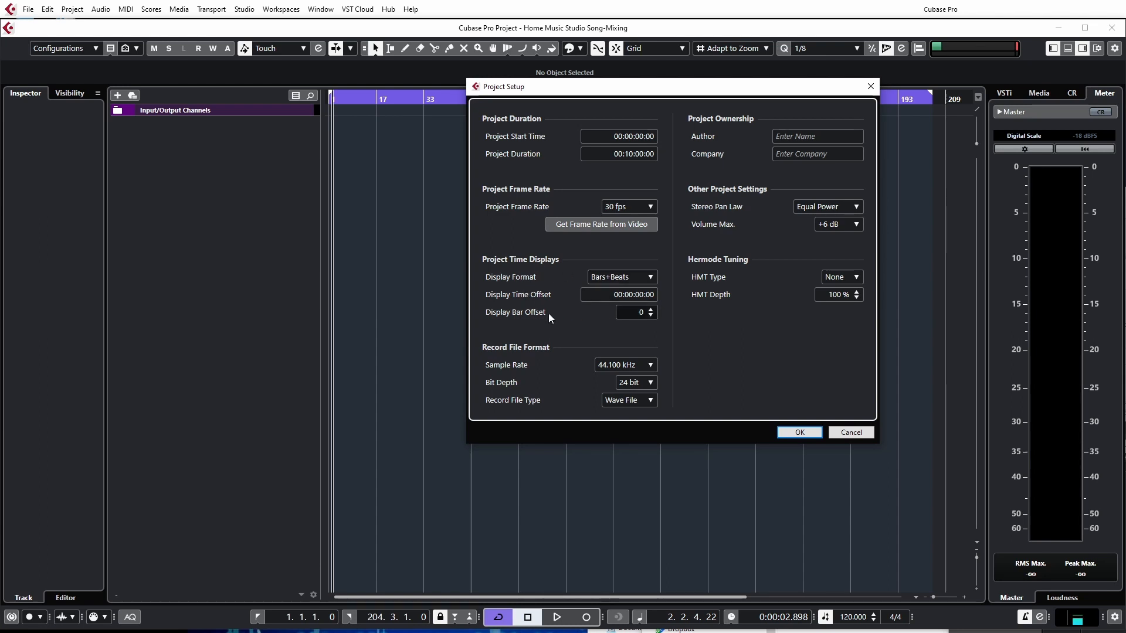
click(651, 367)
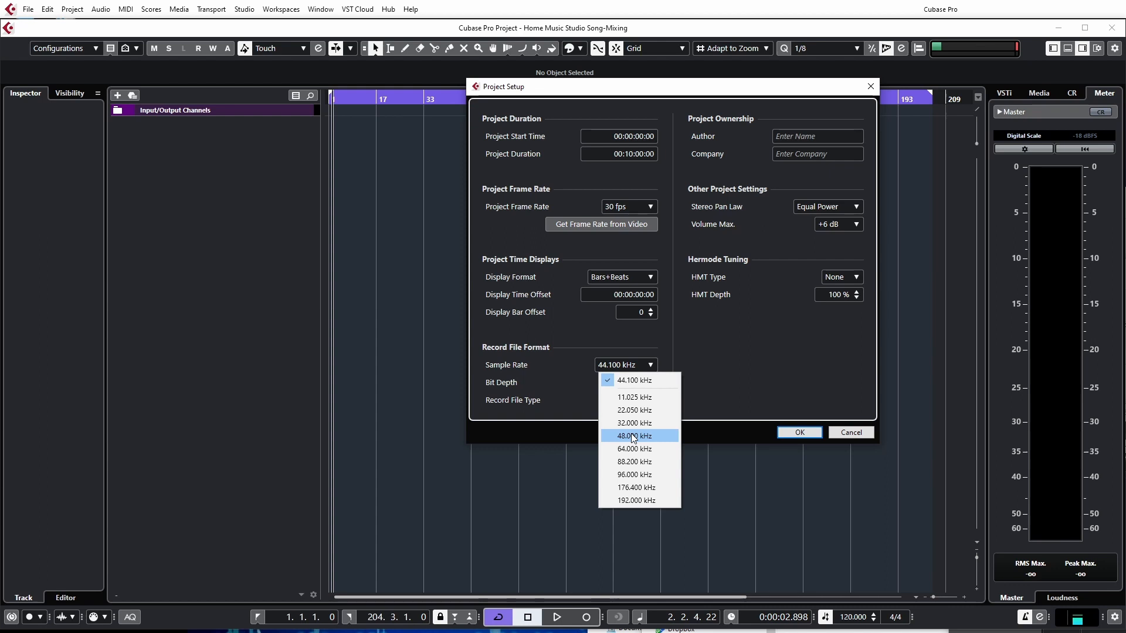
click(490, 387)
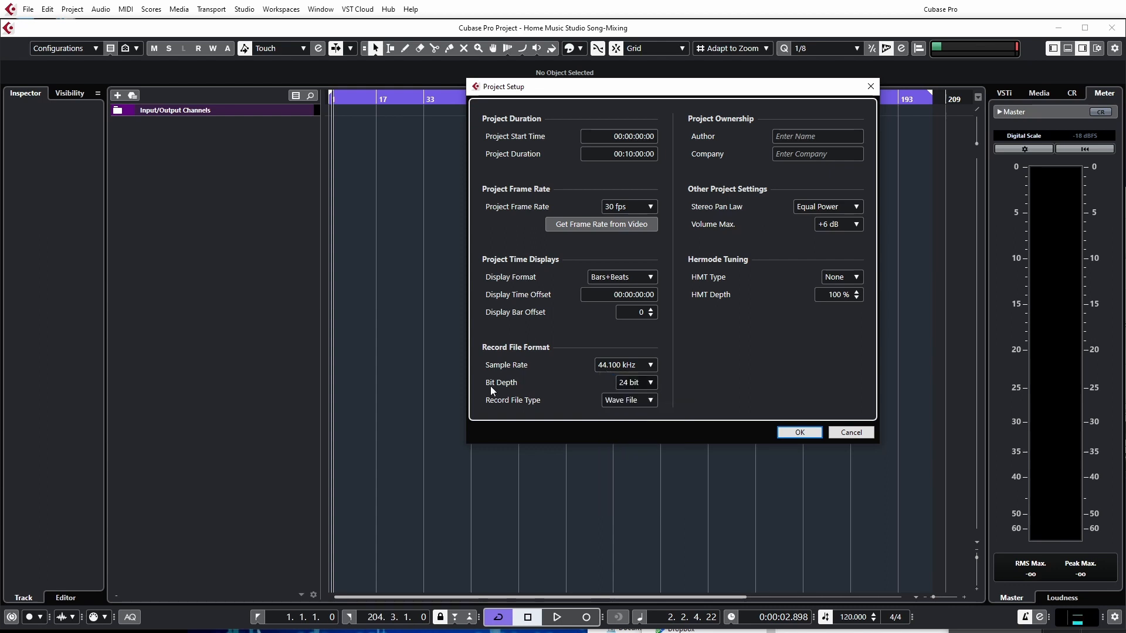
click(649, 387)
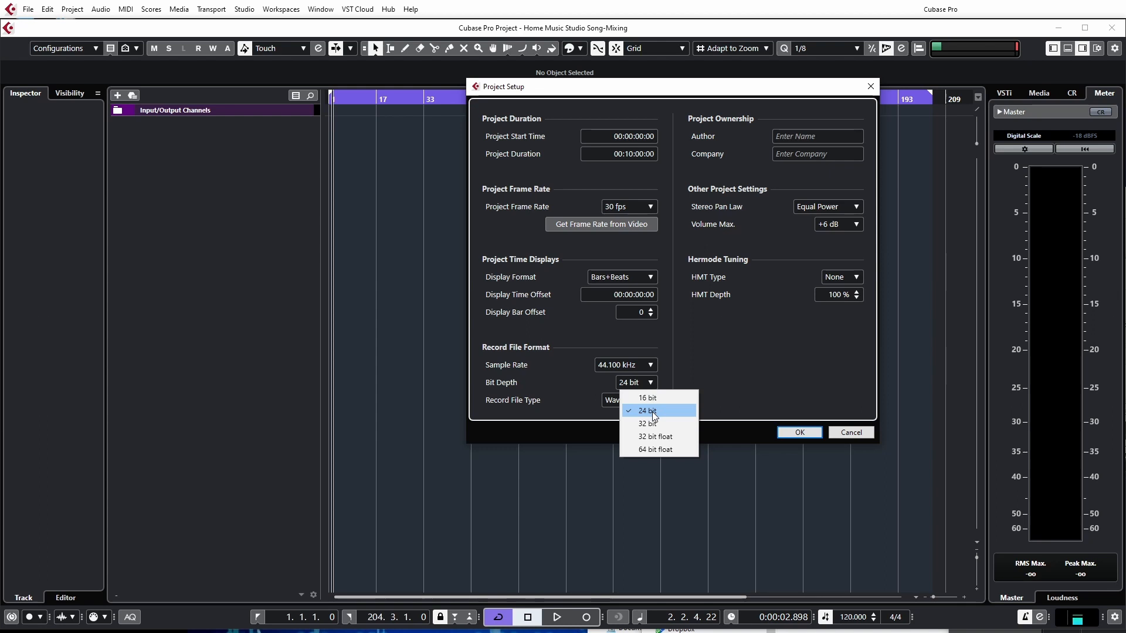
click(670, 379)
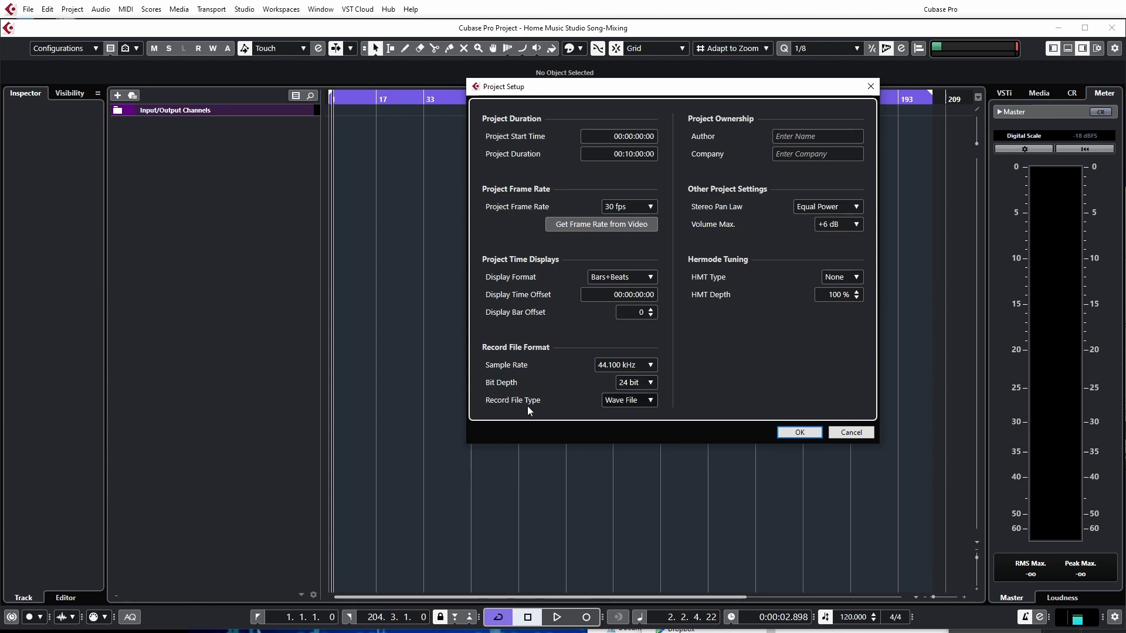
click(650, 401)
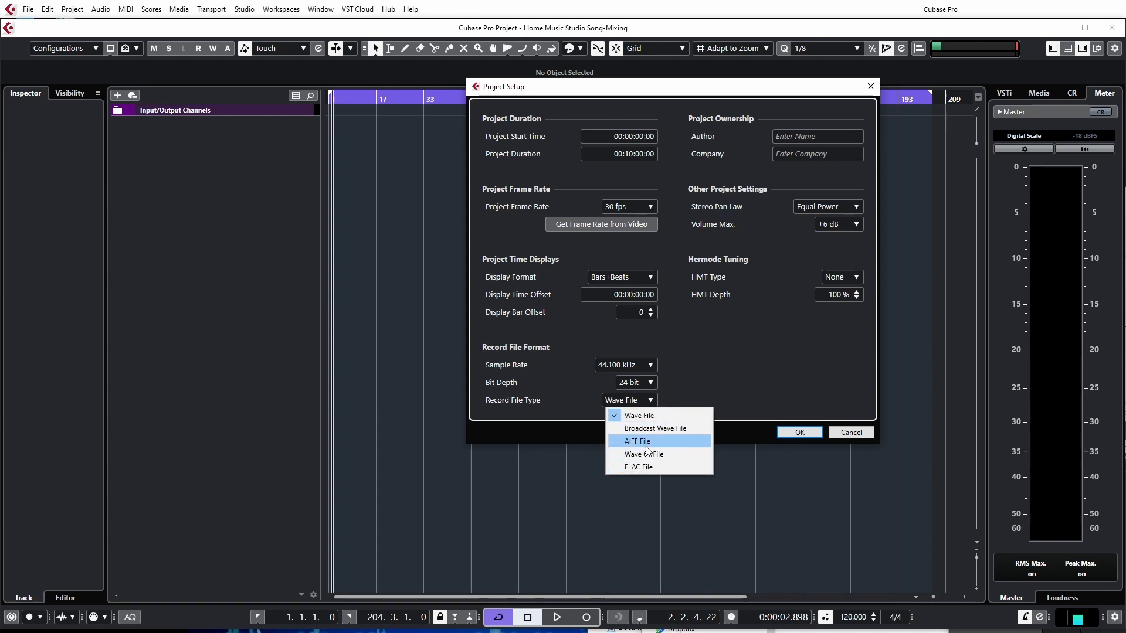
click(669, 397)
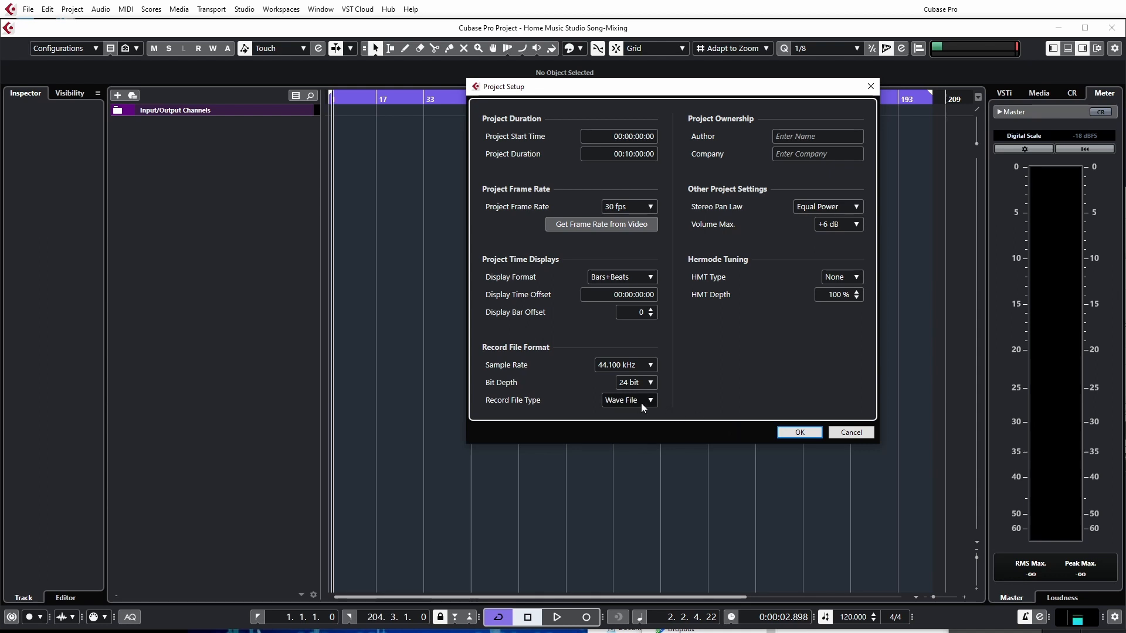
click(799, 432)
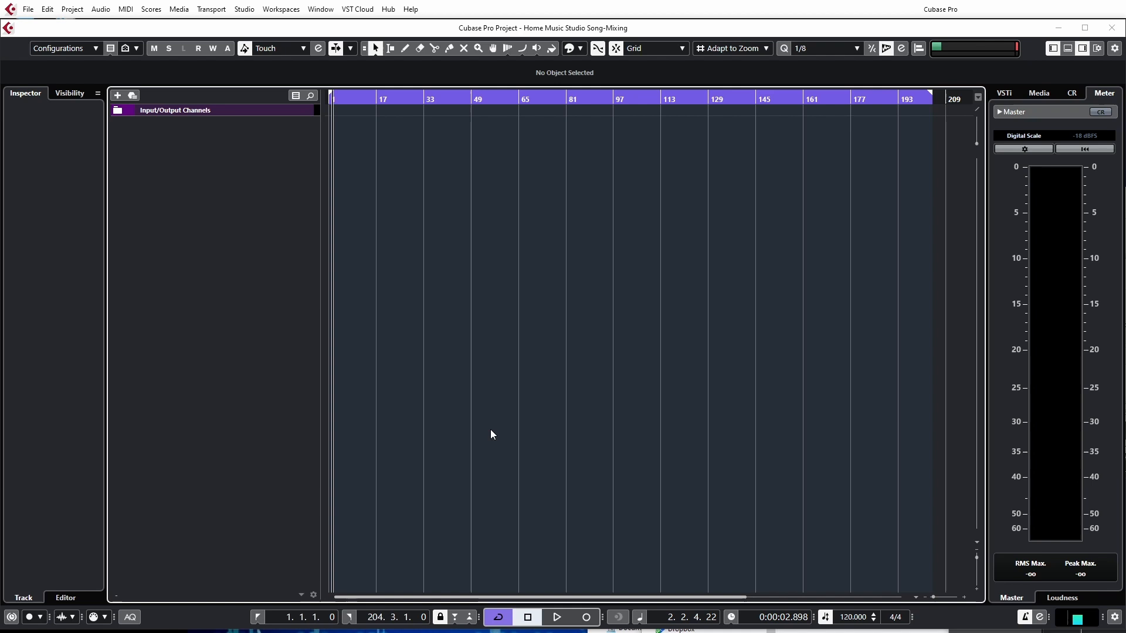
Step: Switch off the tempo track, set a fixed project tempo of 60 BPM, and save the project
key(F2)
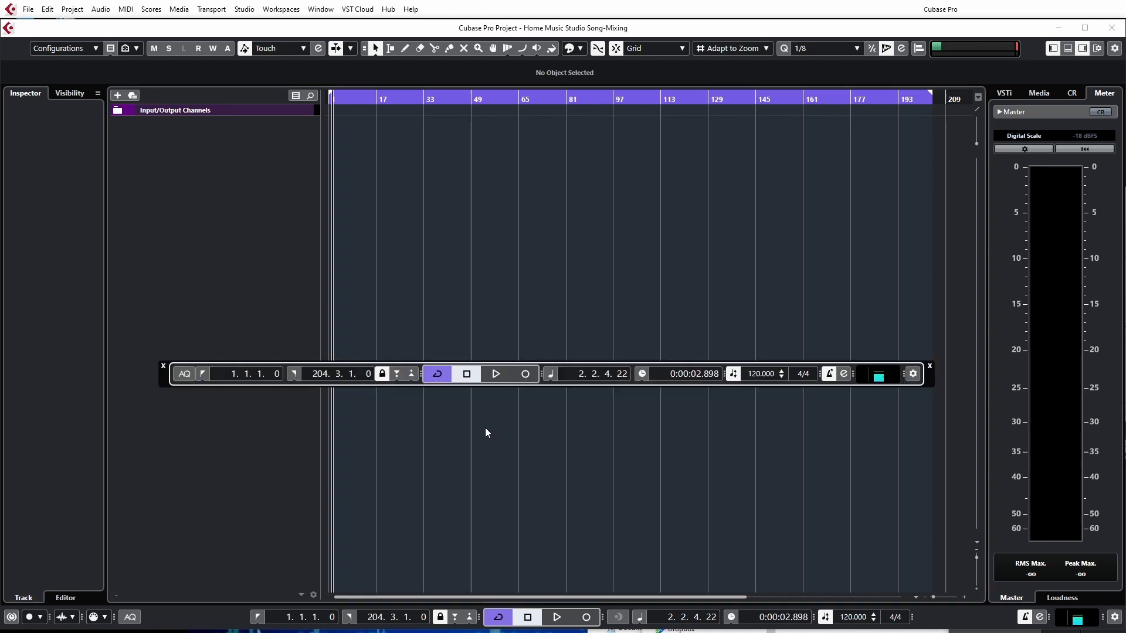
click(733, 374)
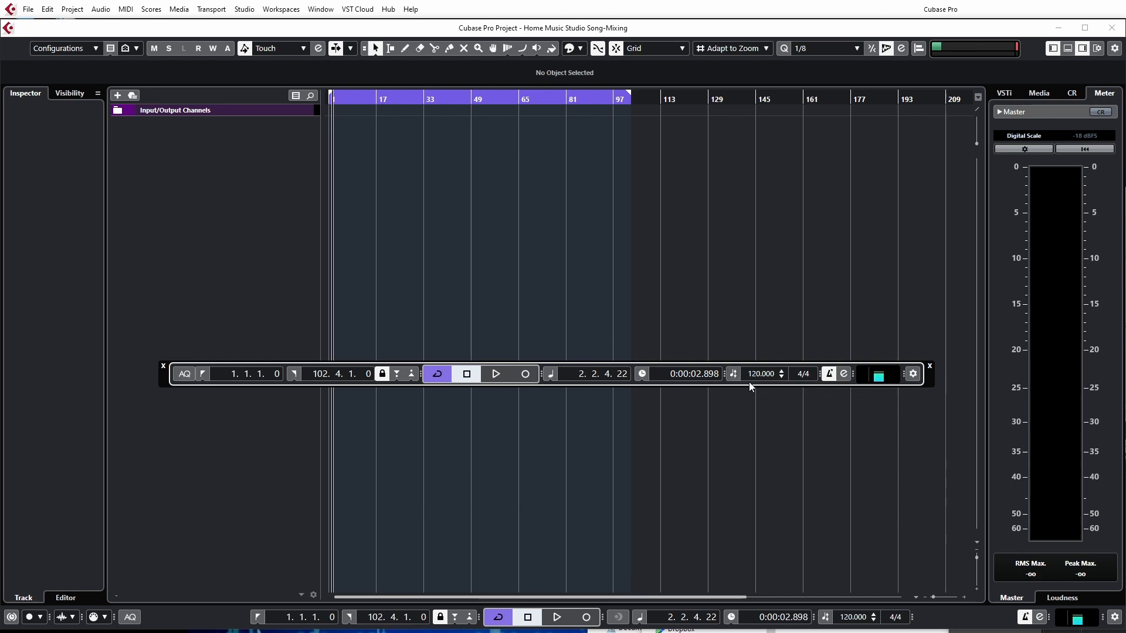
double_click(753, 375)
text(60)
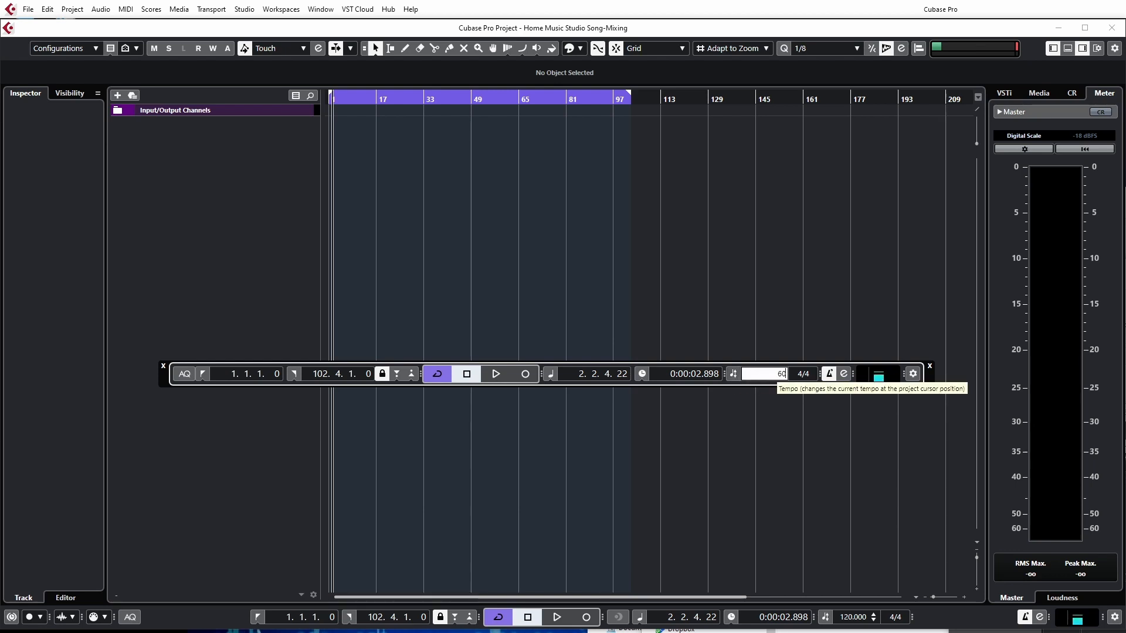
key(Return)
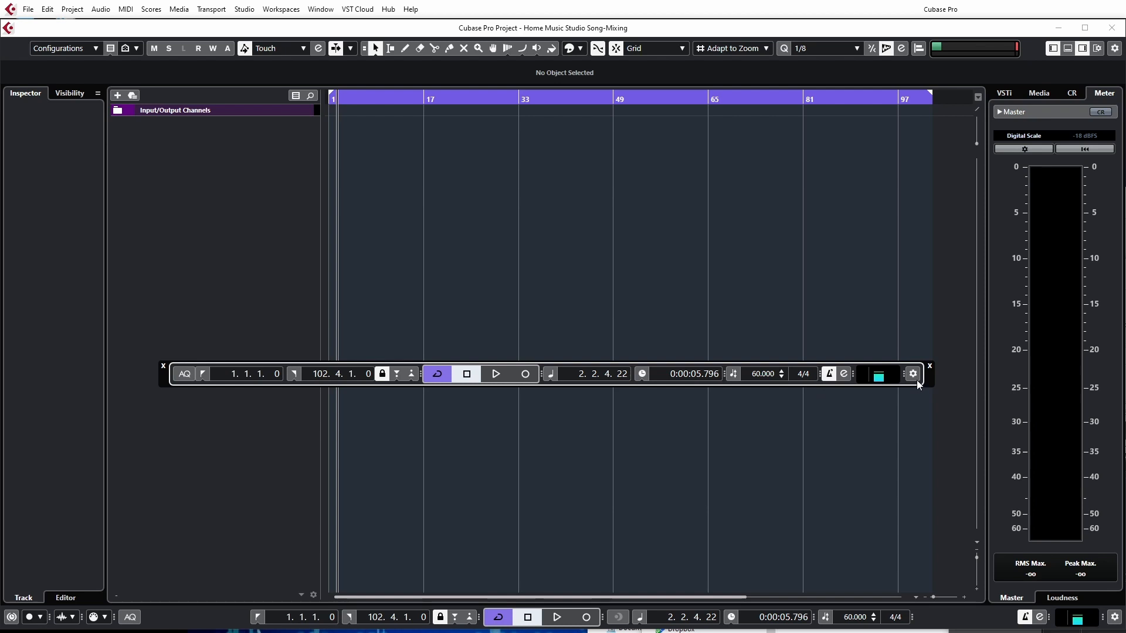
click(930, 368)
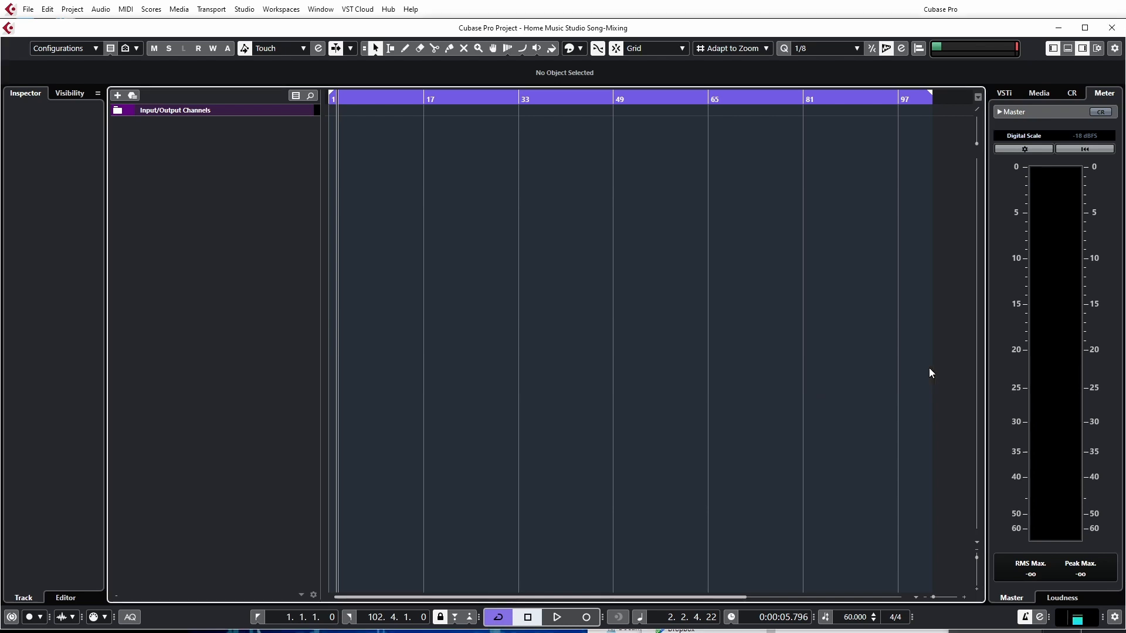
click(28, 9)
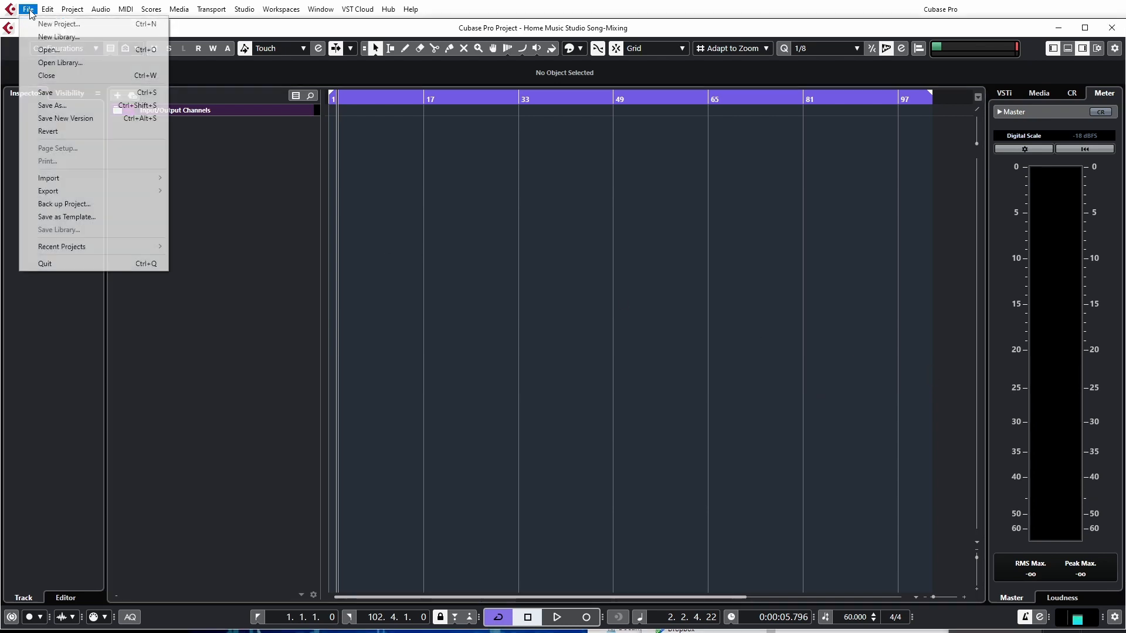
click(49, 93)
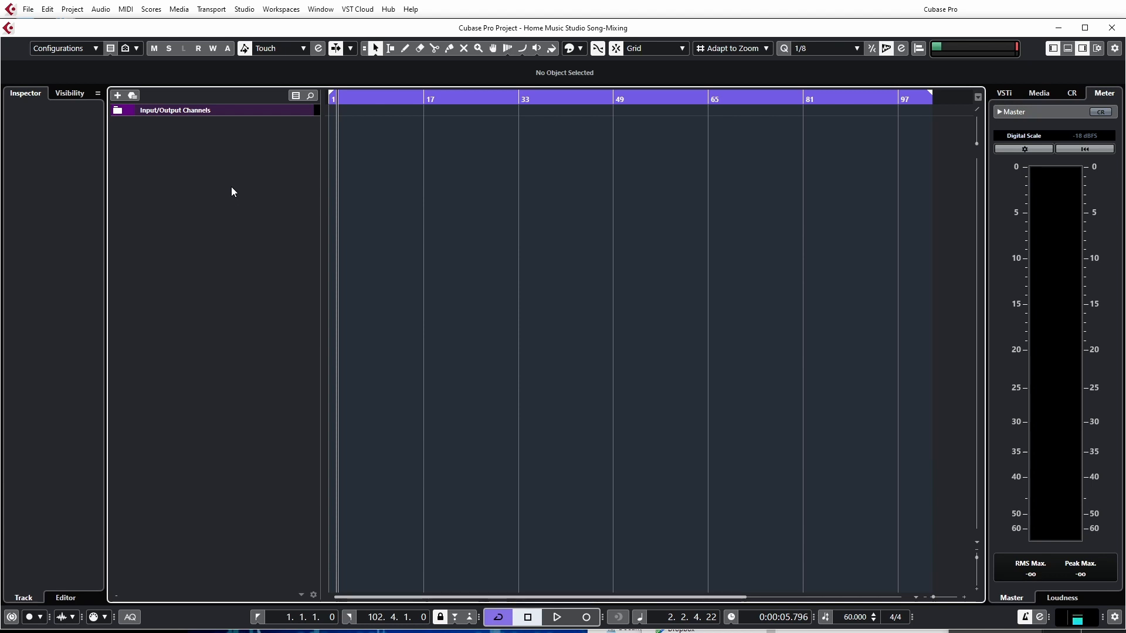
Step: Expand the Input/Output Channels folder to check which channels it contains, and collapse it again
click(117, 111)
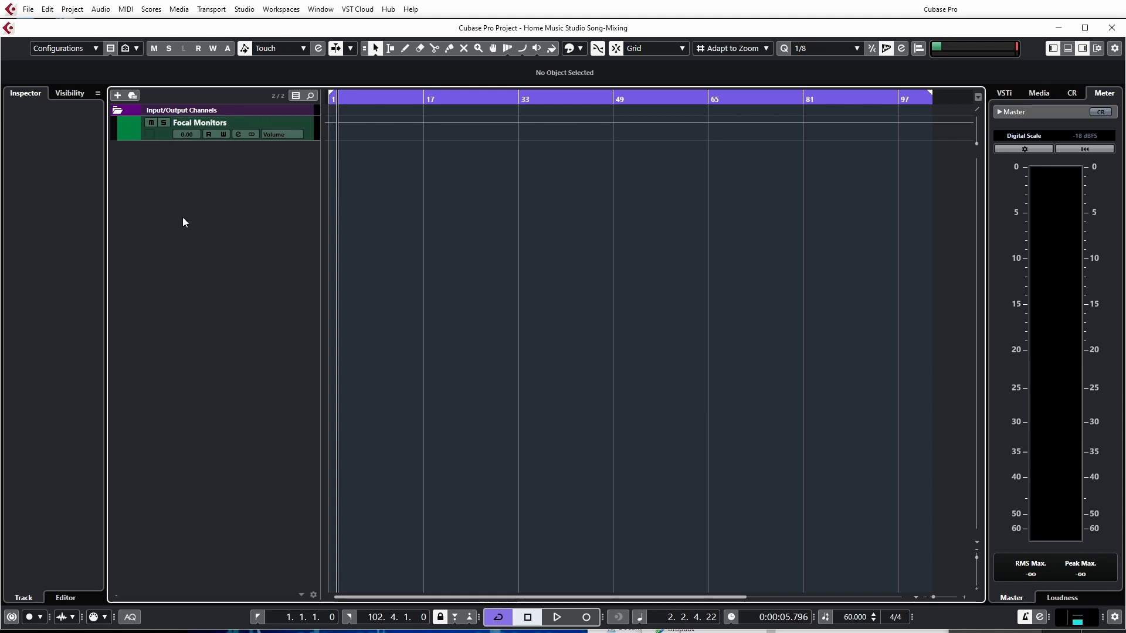
click(119, 111)
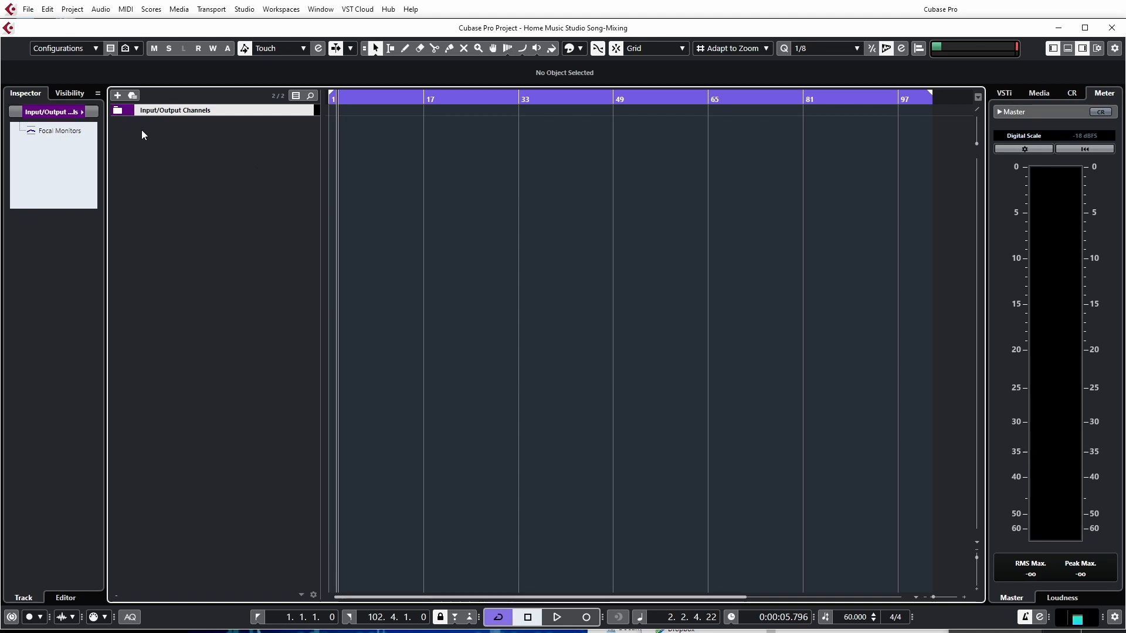
Step: Start adding a new track of the Audio type, moving the Add Track dialog lower over the project window
click(117, 95)
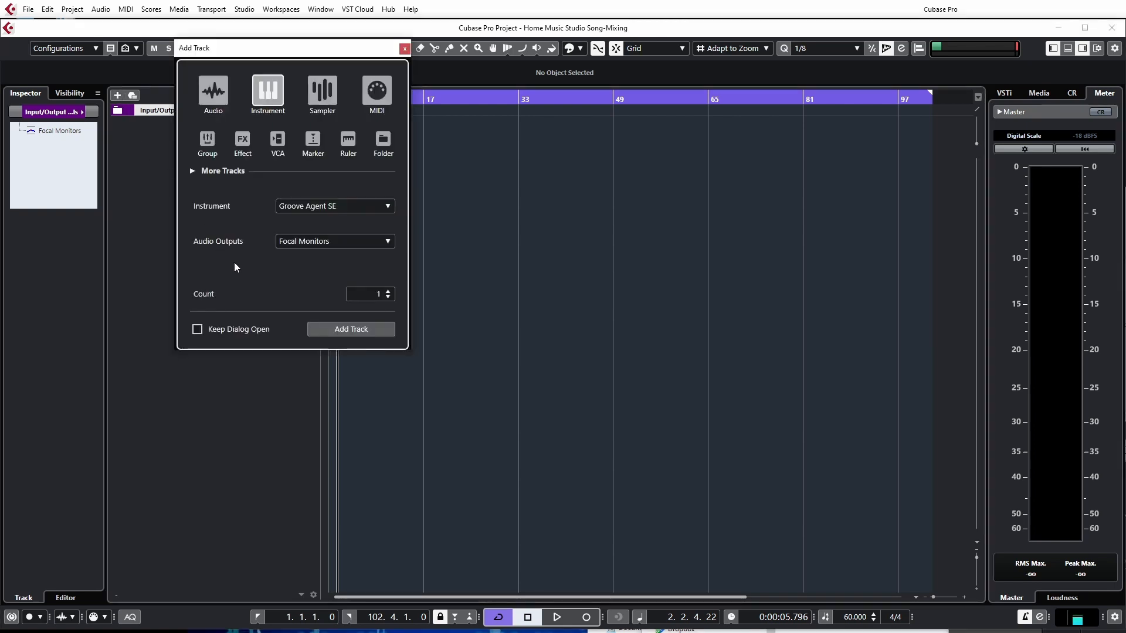
drag(284, 48, 281, 138)
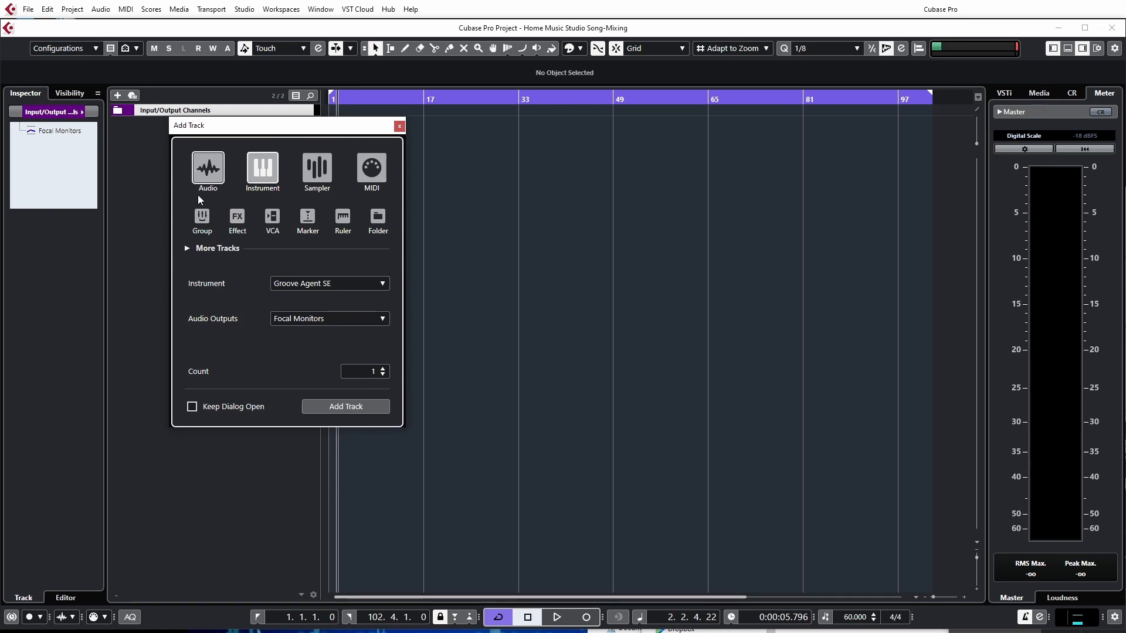
click(216, 166)
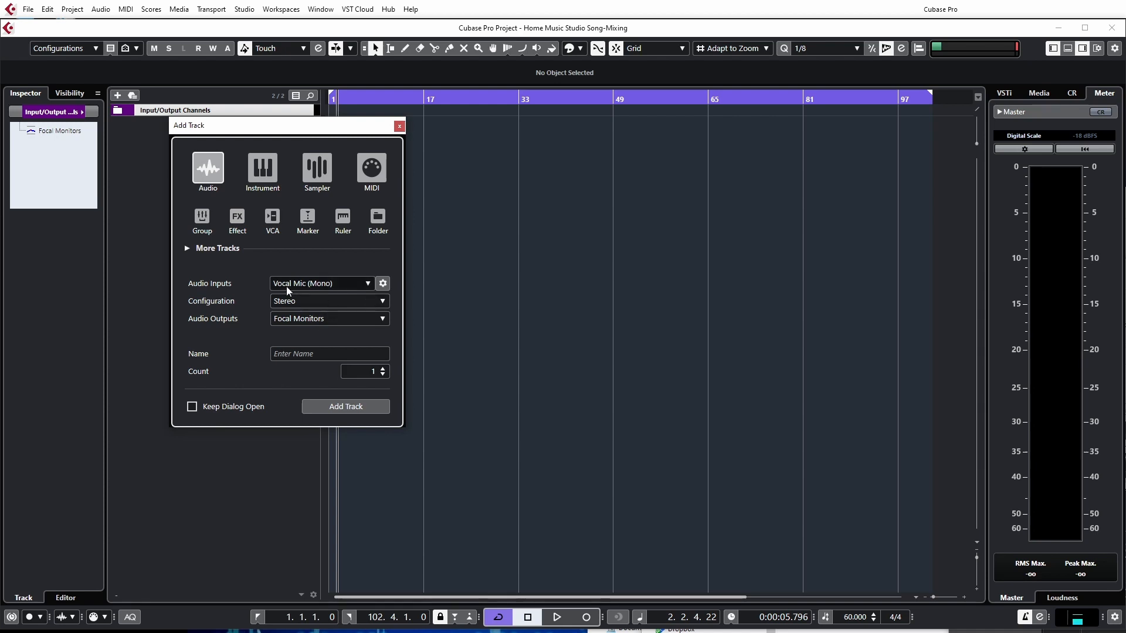
Step: Review the available hardware inputs and audio outputs for the new audio track, keeping the existing selections
click(368, 283)
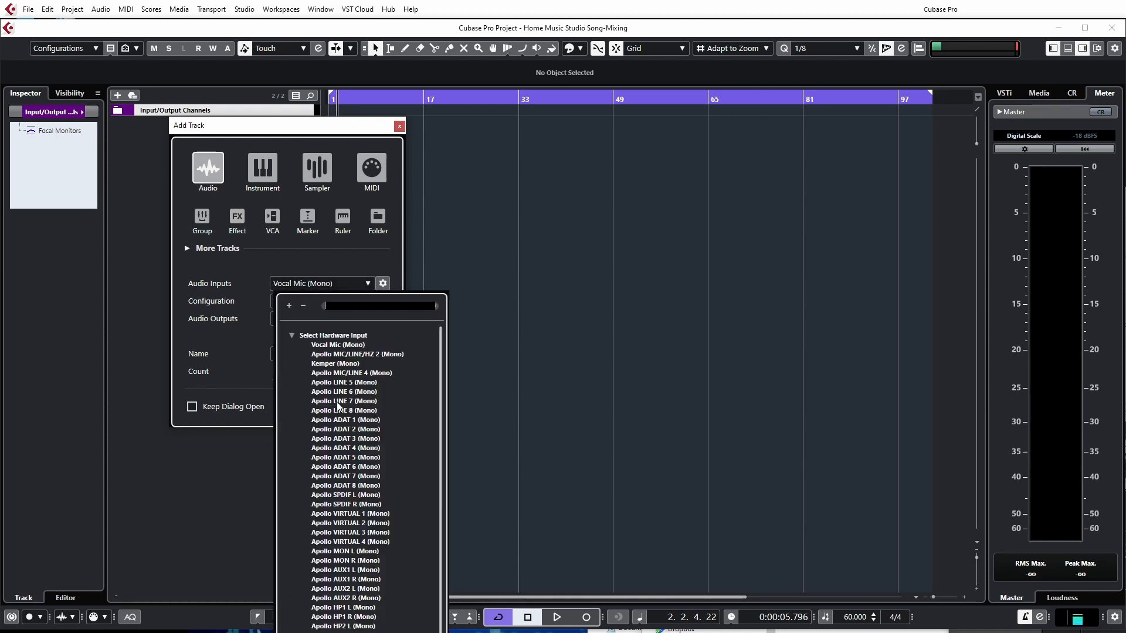
scroll(339, 421, down, 3)
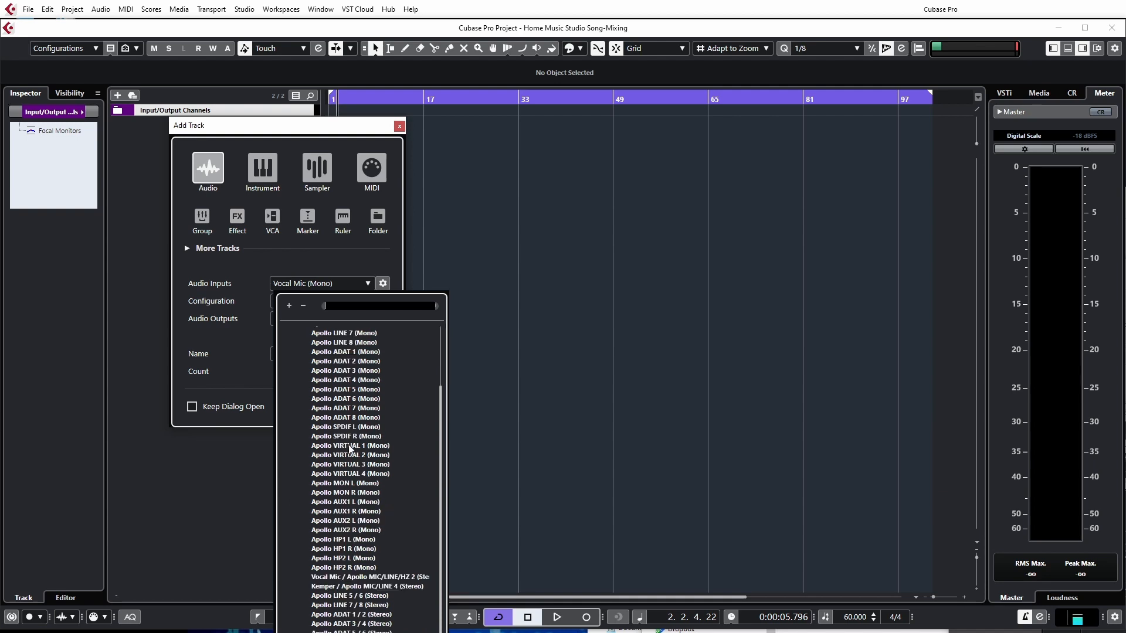
scroll(350, 449, up, 3)
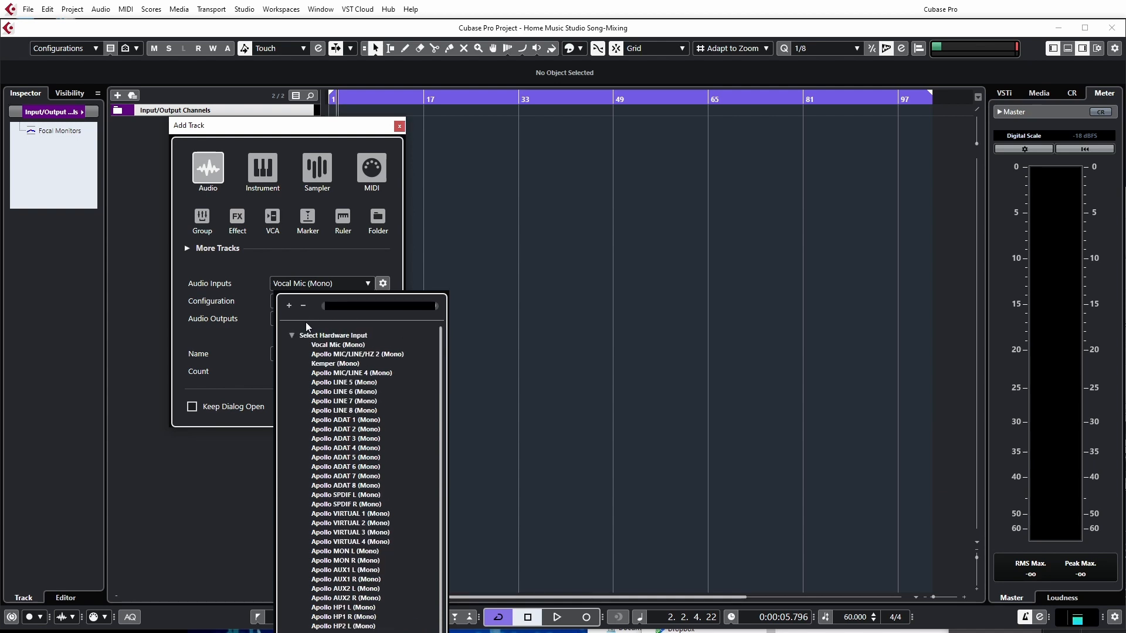
click(344, 278)
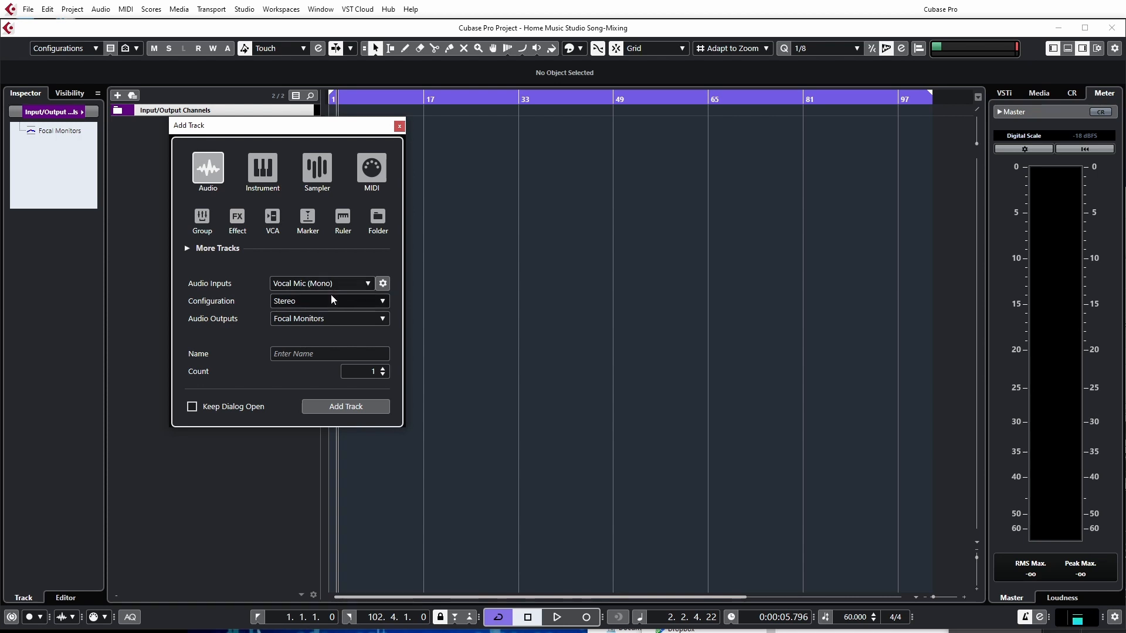
click(363, 286)
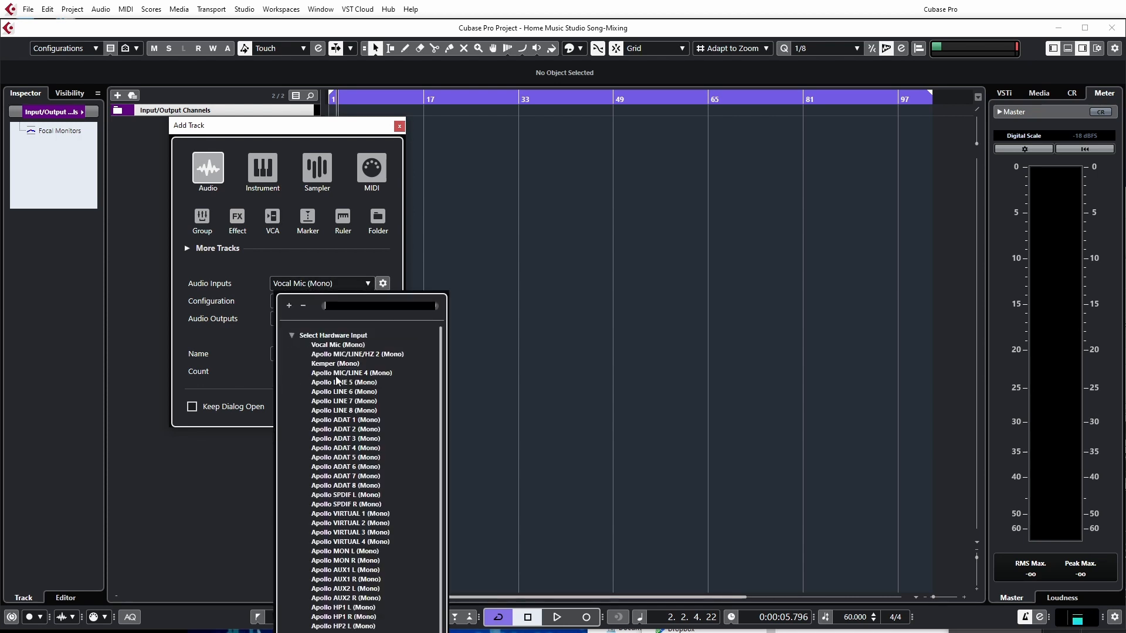
click(342, 260)
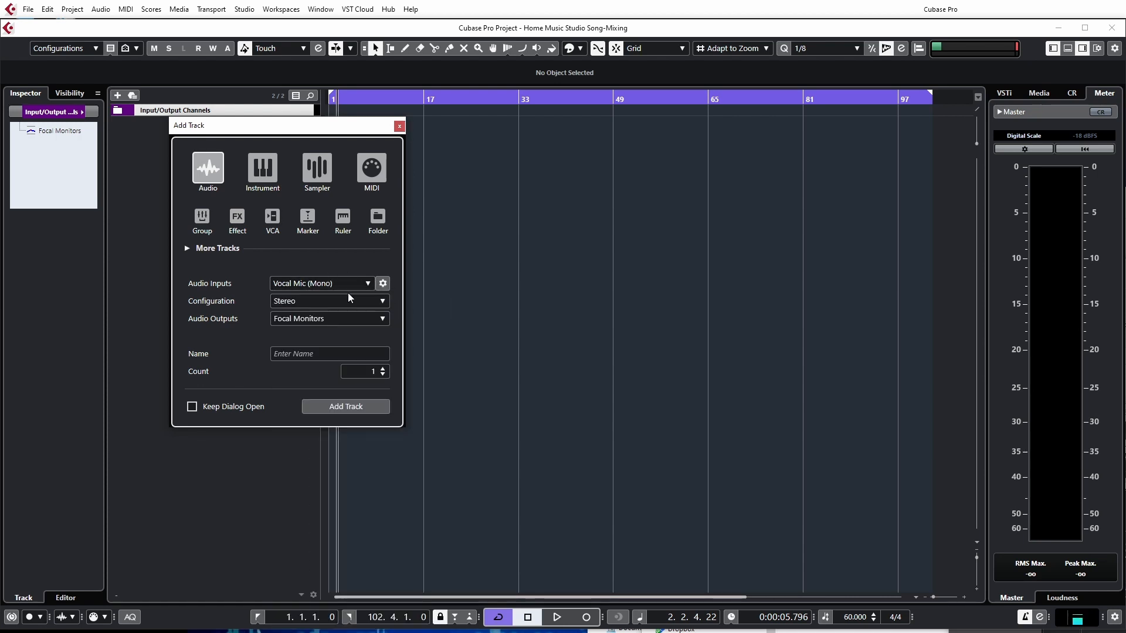
click(303, 321)
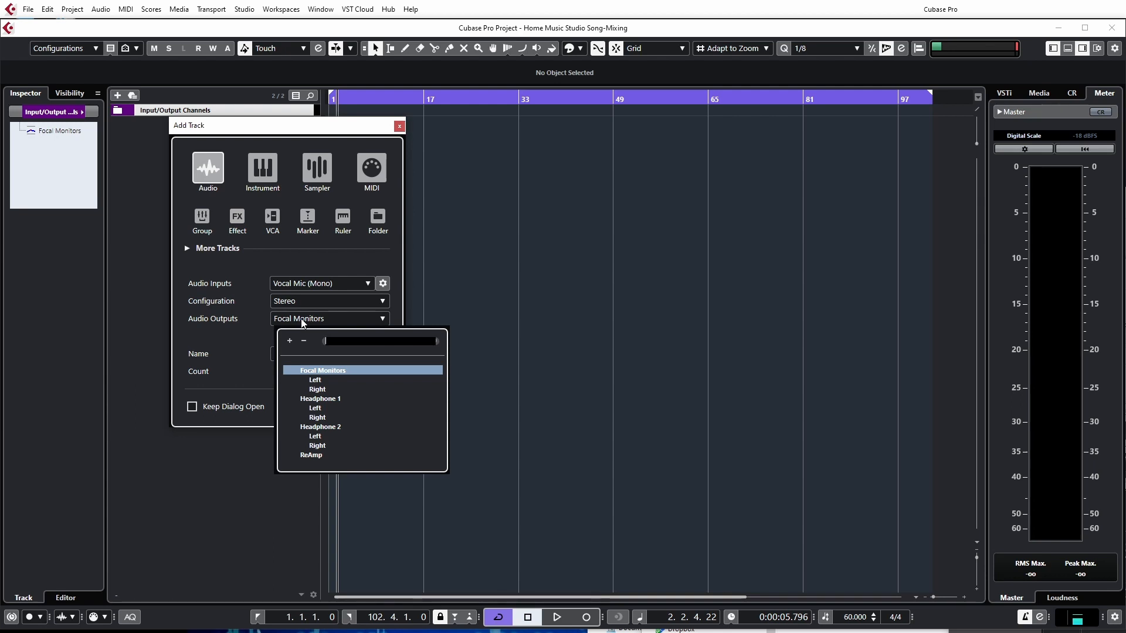
click(302, 320)
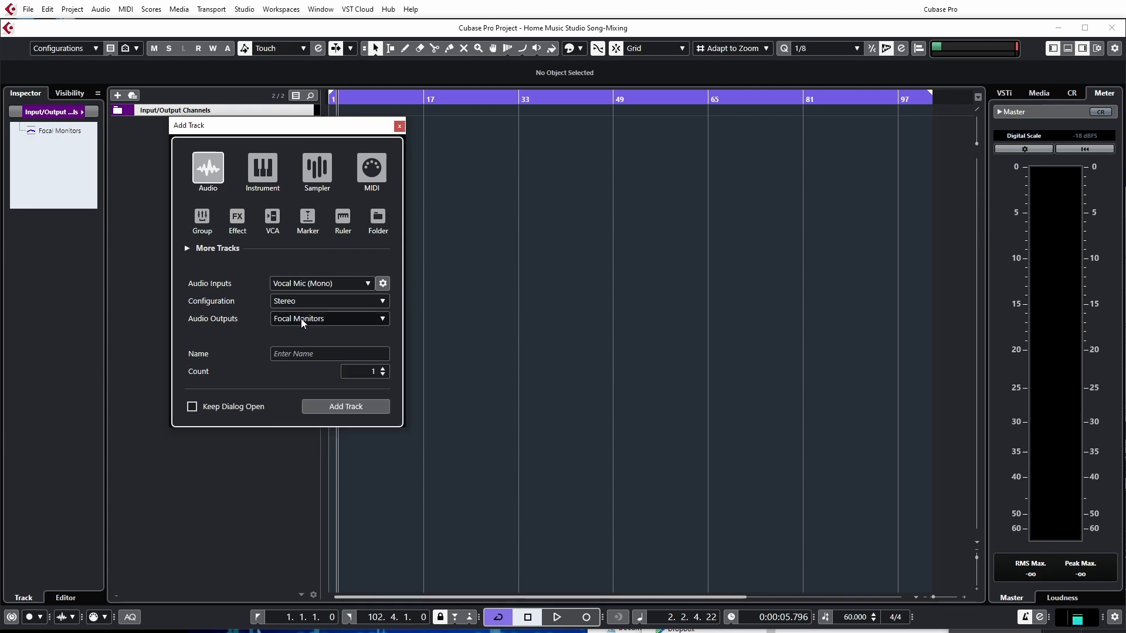
Step: Name the new stereo audio track Overheads and add it to the project
click(297, 355)
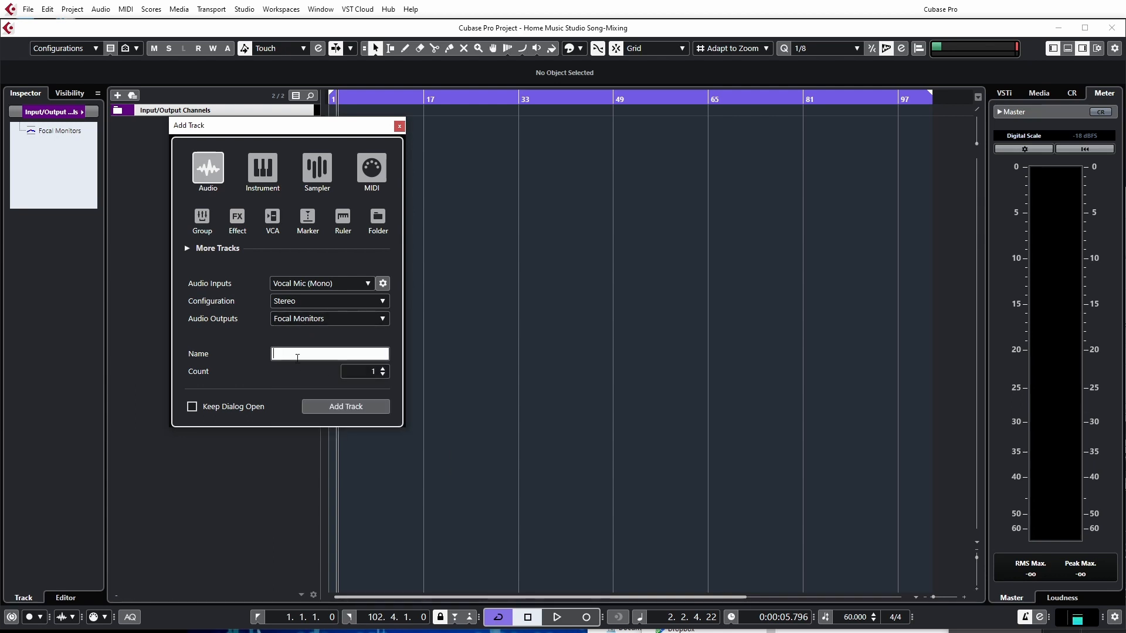
text(Overheads)
click(347, 410)
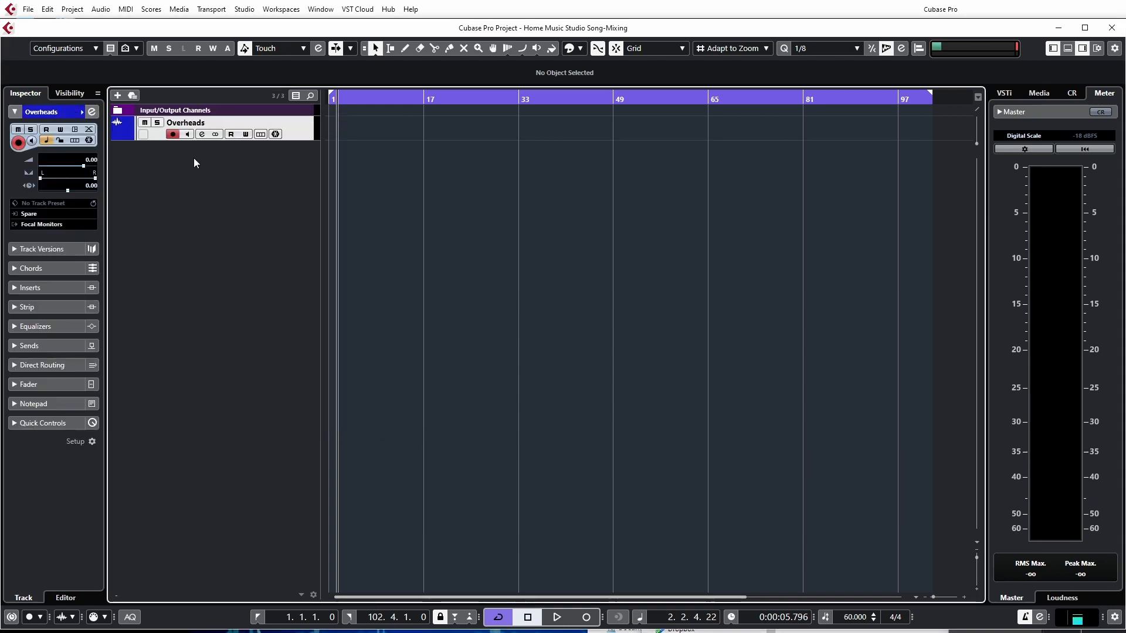
Step: Add 15 mono audio tracks routed to Focal Monitors
click(118, 96)
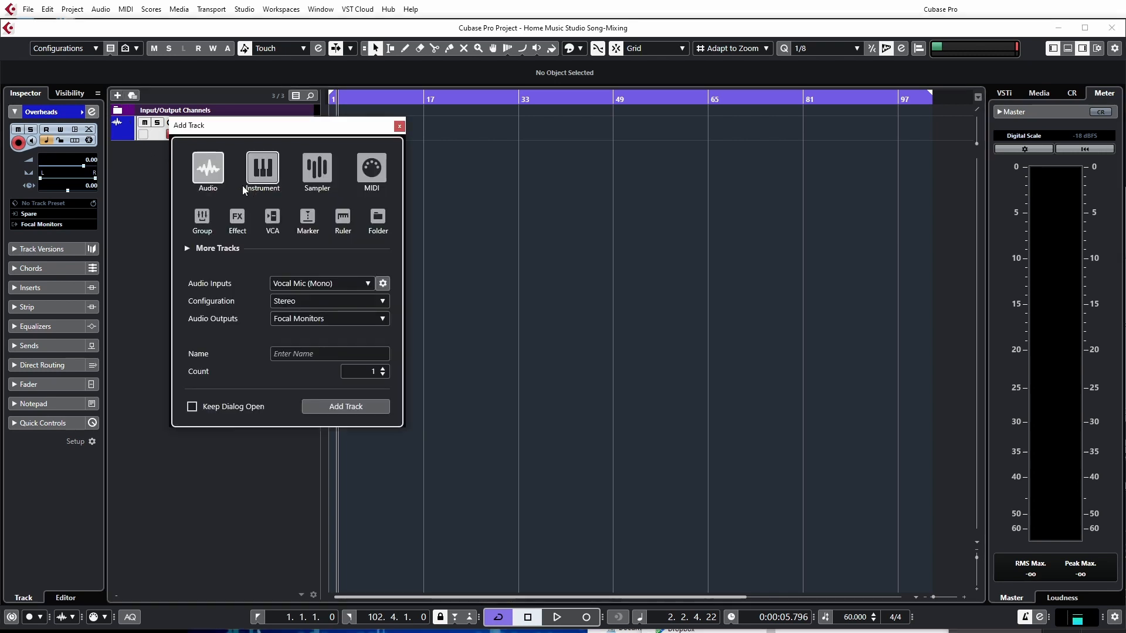
click(305, 302)
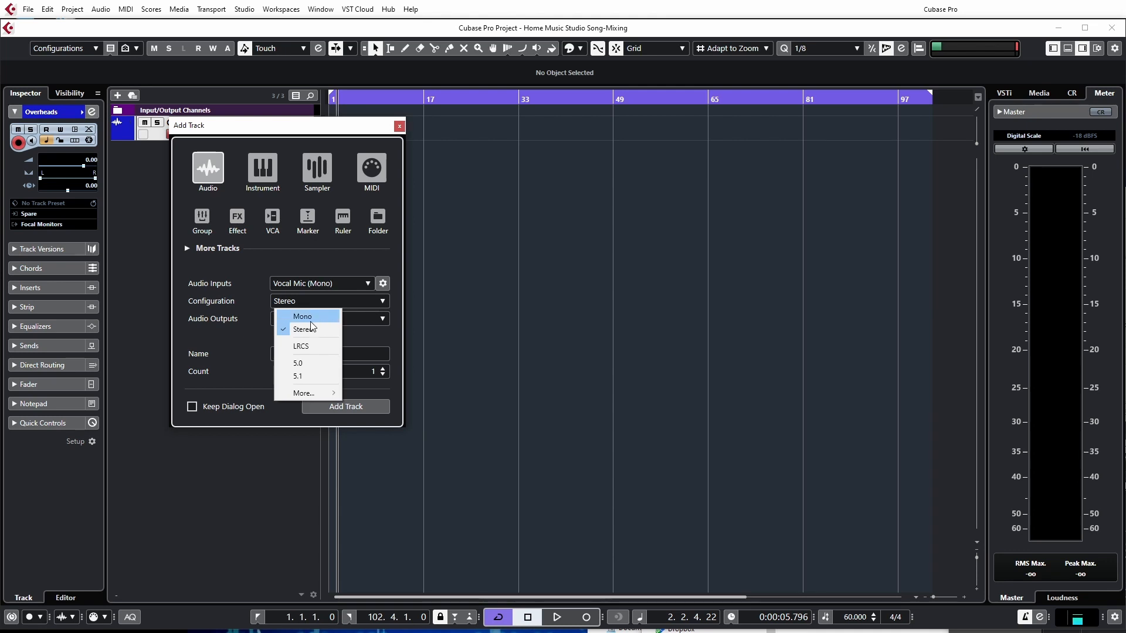
click(302, 316)
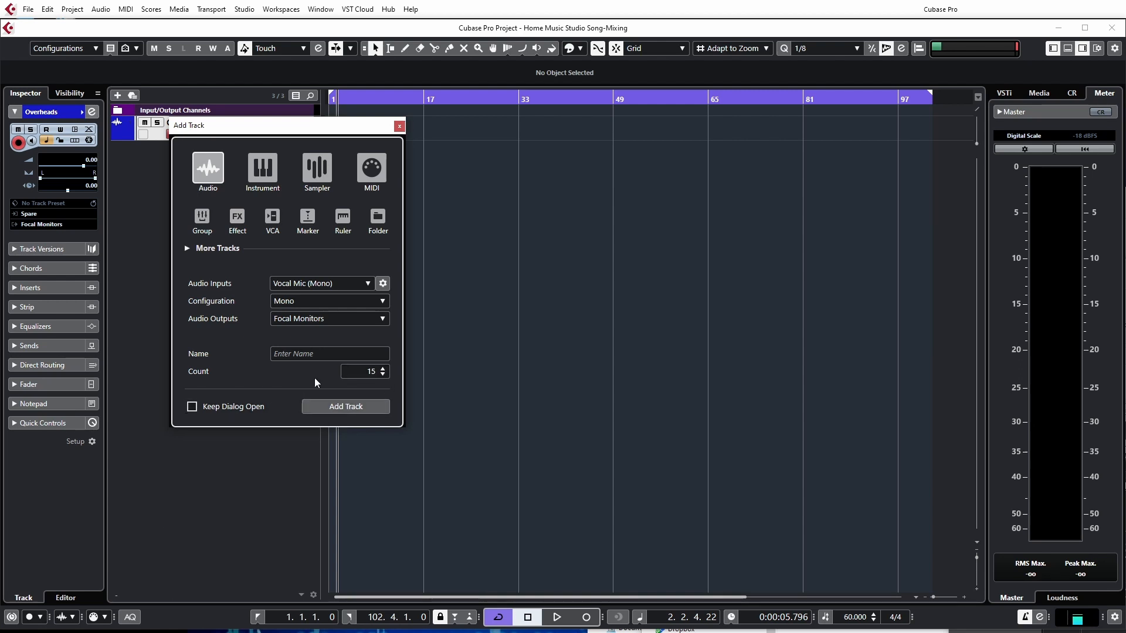
click(345, 407)
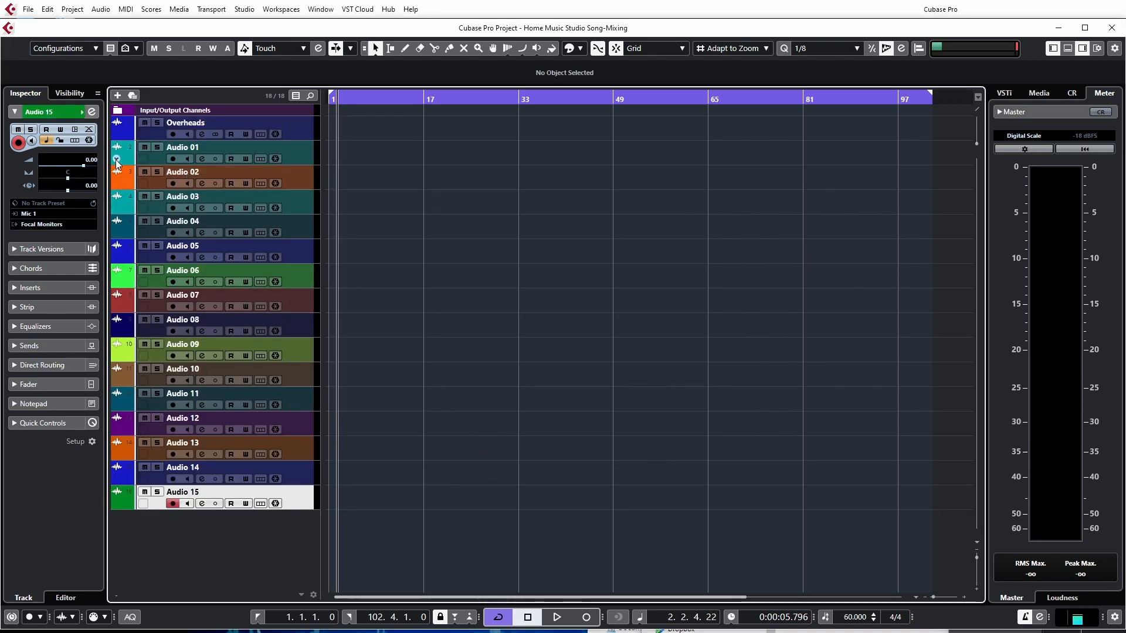
Step: Rename track Audio 01 as Kick and track Audio 02 as Snare
double_click(171, 149)
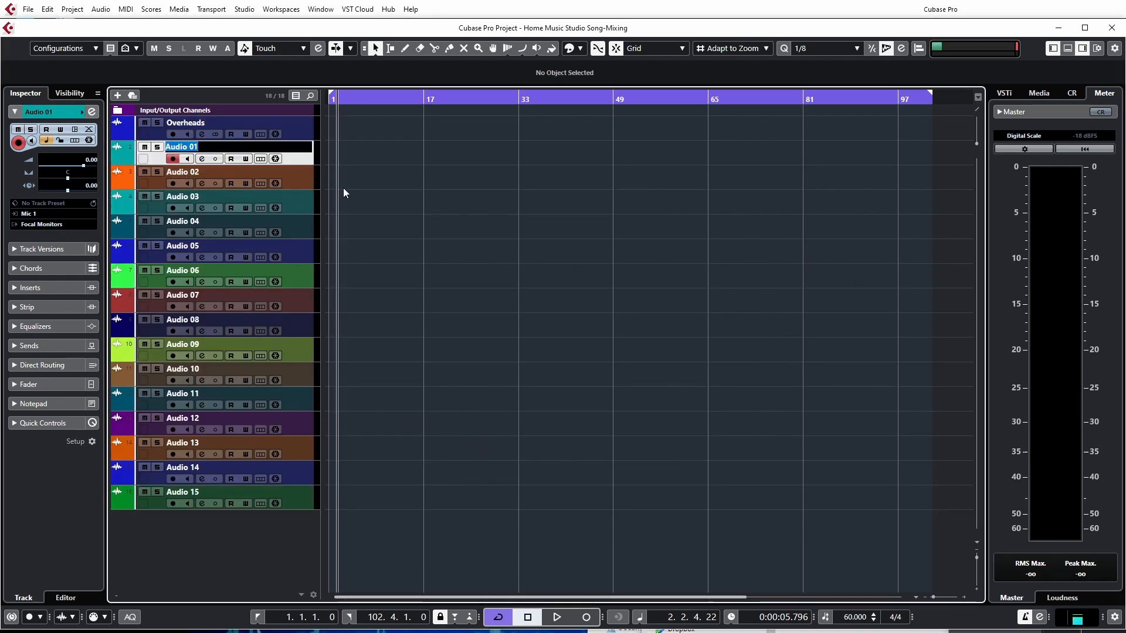
text(Kick)
key(Return)
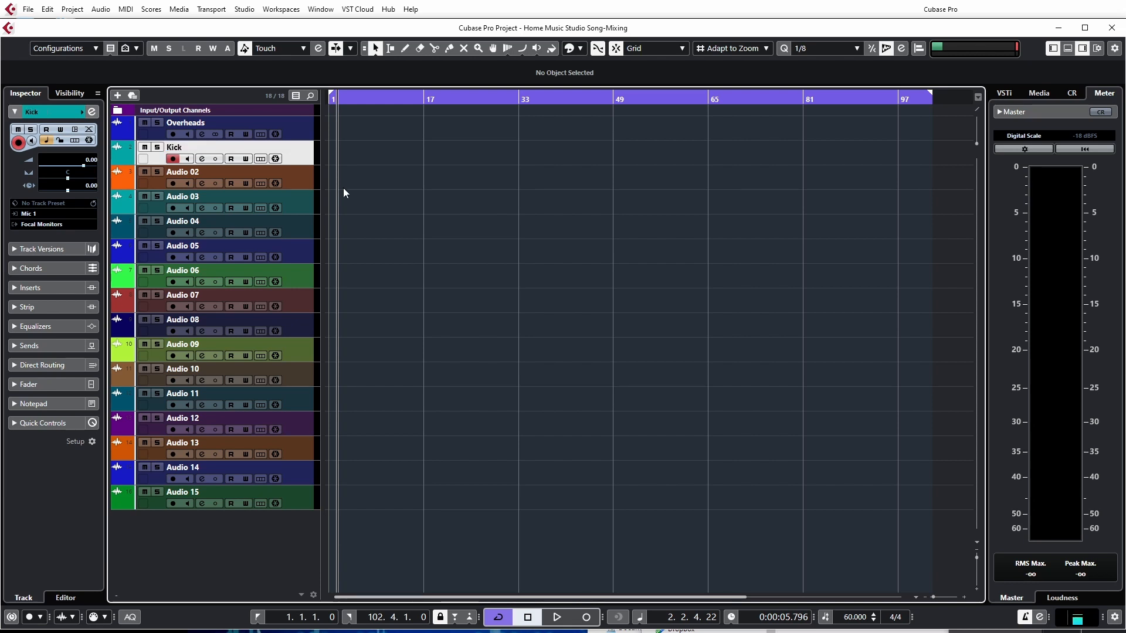
double_click(190, 174)
text(Snare)
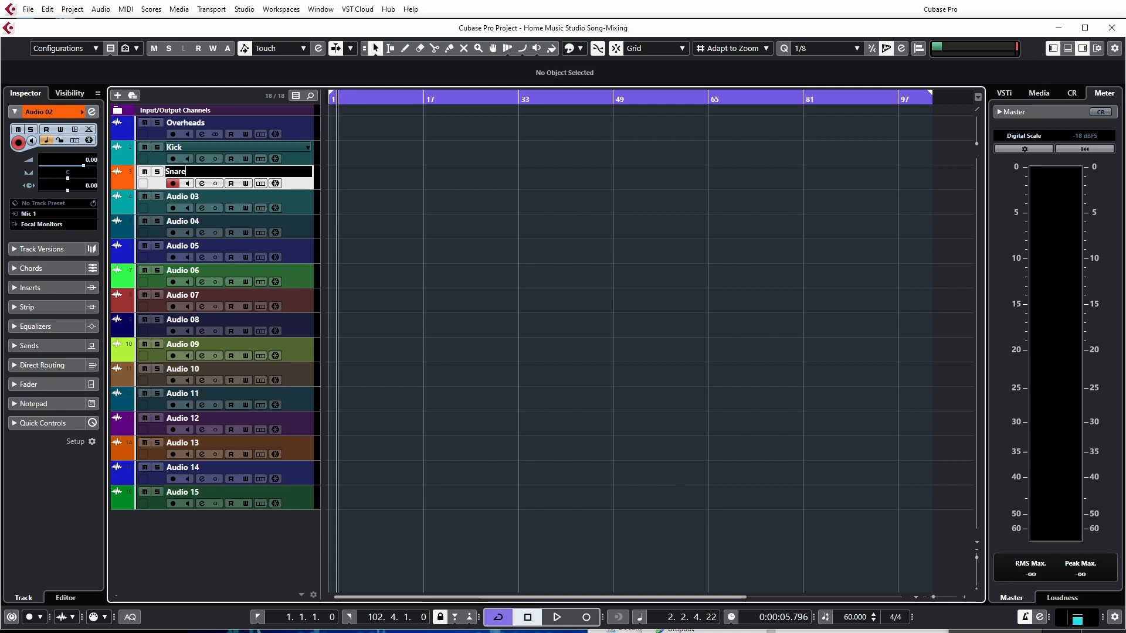
key(Return)
Step: Rename track Audio 03 as Tom1 and track Audio 04 as Tom 2
double_click(198, 201)
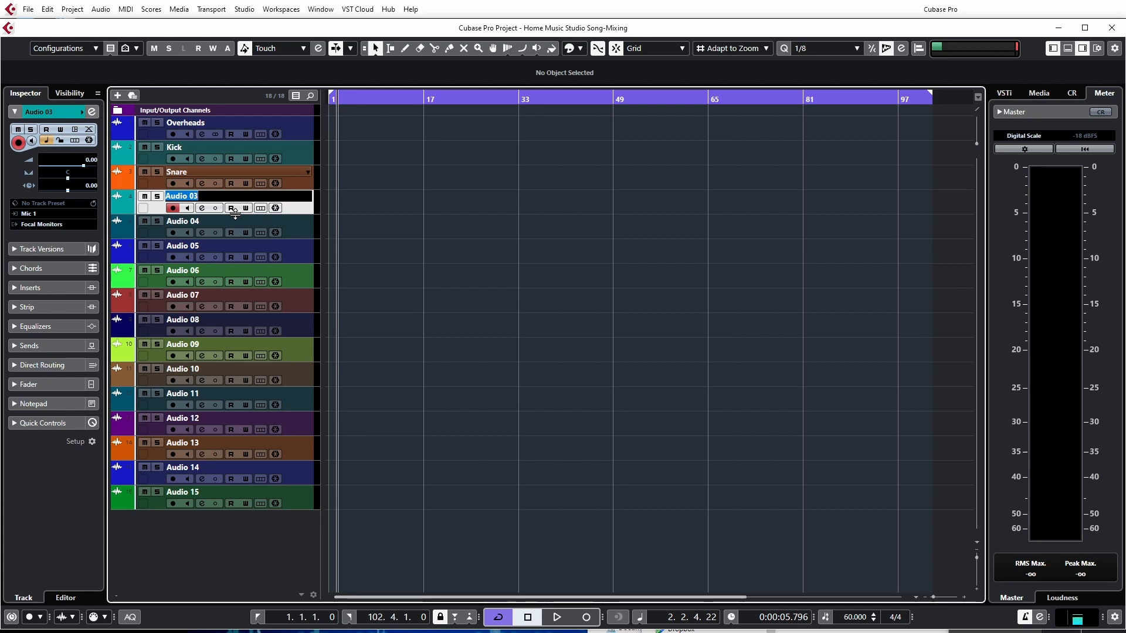
text(Tom1)
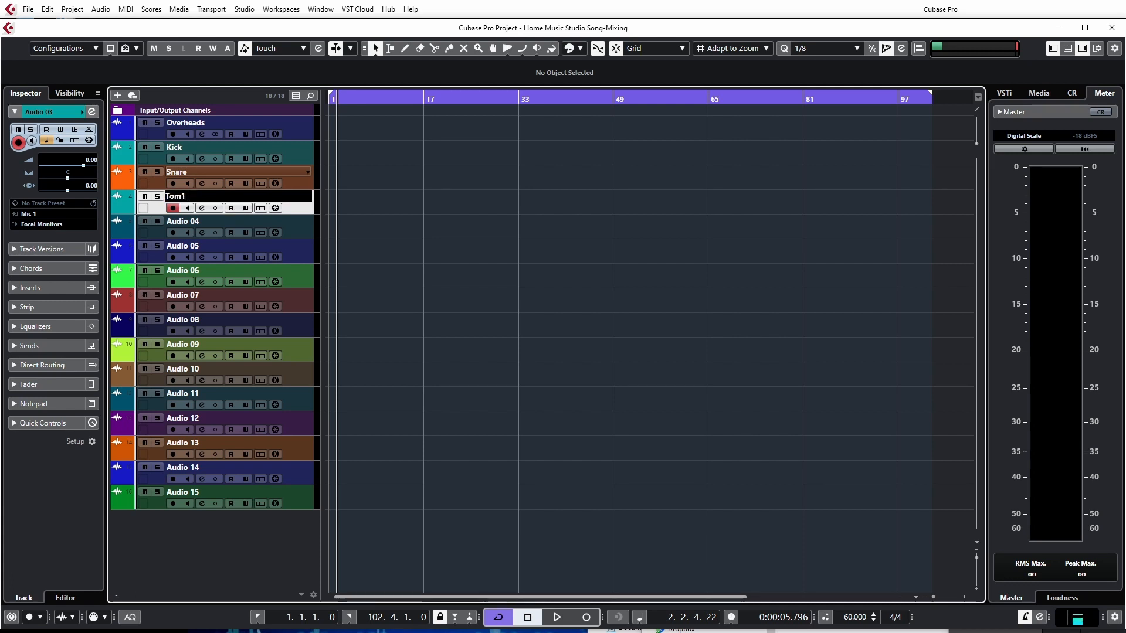
key(Return)
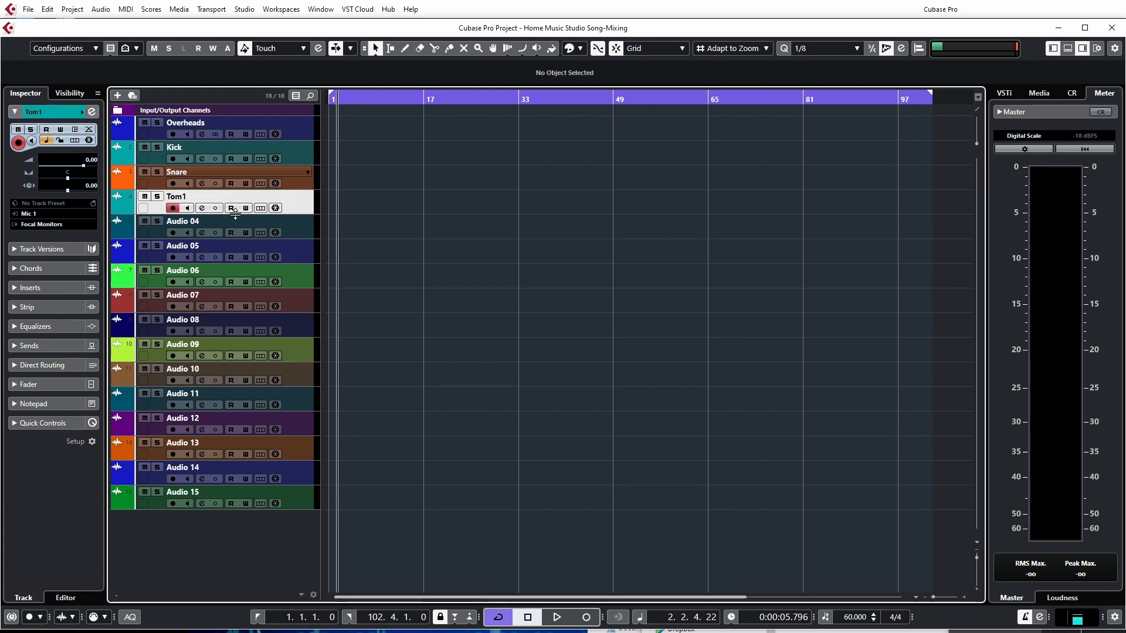
double_click(228, 222)
text(Tom 2)
key(Return)
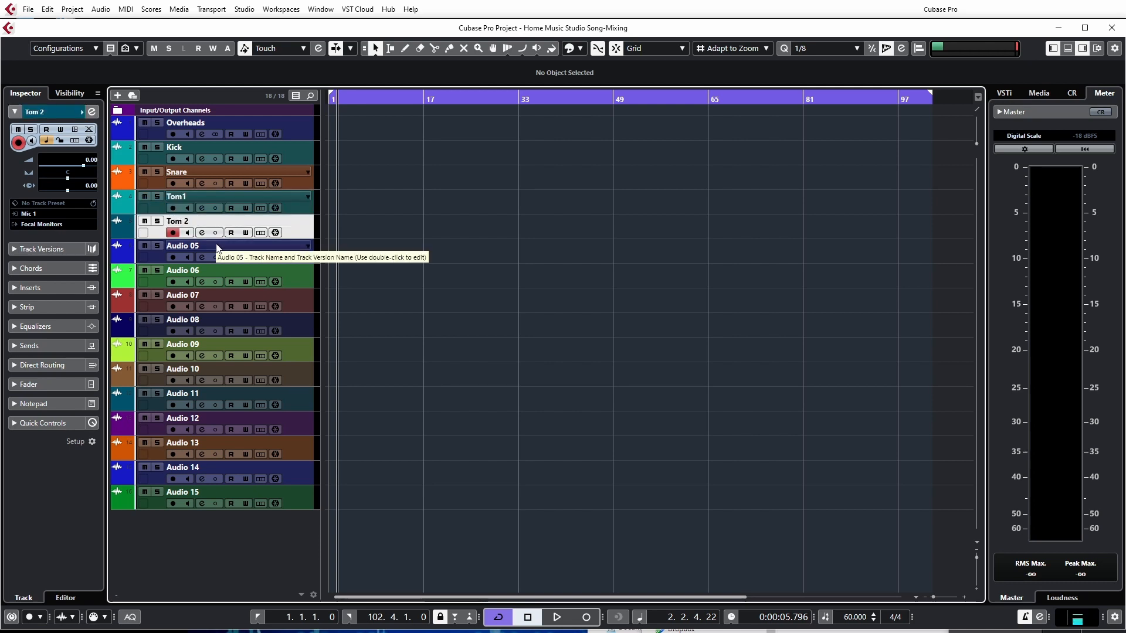
Step: Correct the first tom track's name to Tom 1, with a space before the number
double_click(186, 199)
click(182, 197)
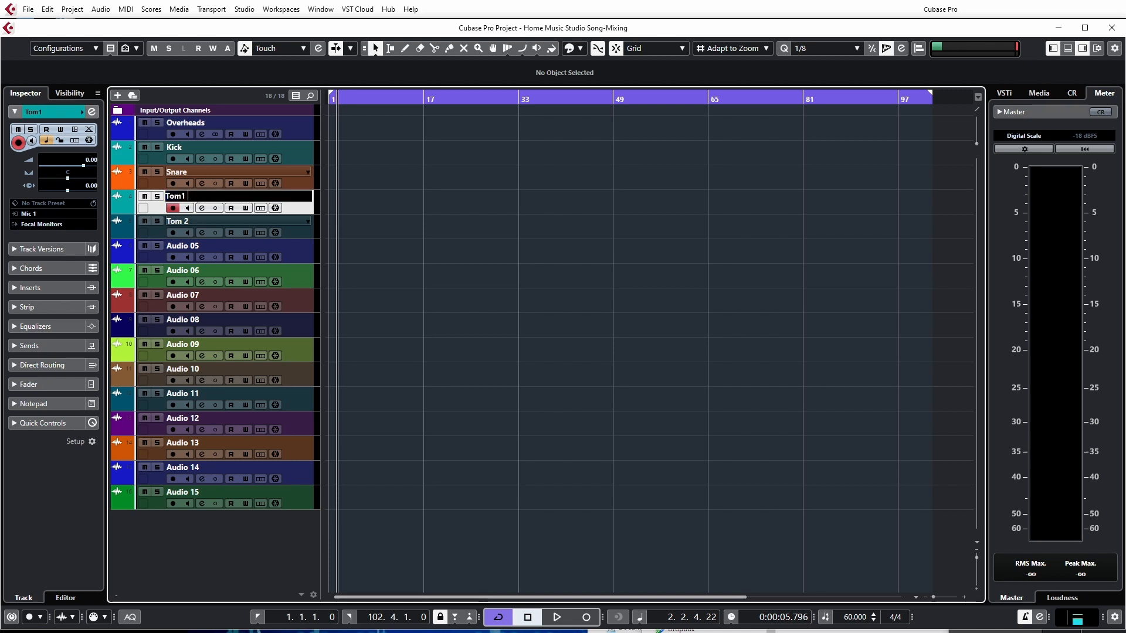
key(Return)
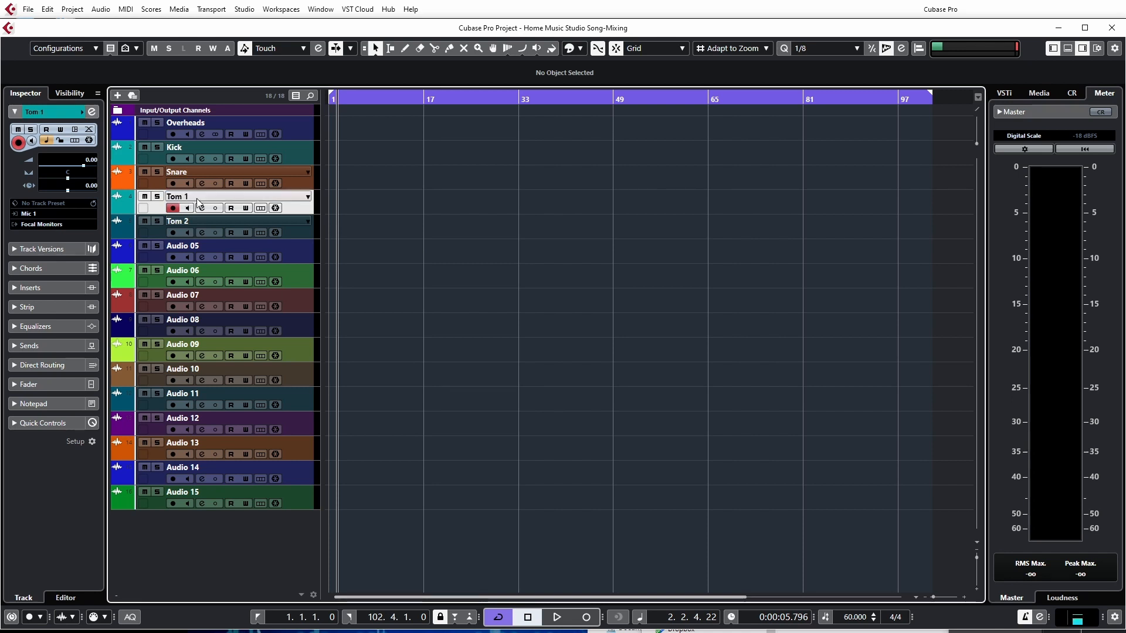
Step: Rename track Audio 05 as Tom 3 and track Audio 06 as Tom 4
click(184, 246)
double_click(184, 246)
text(Tom 3)
key(Return)
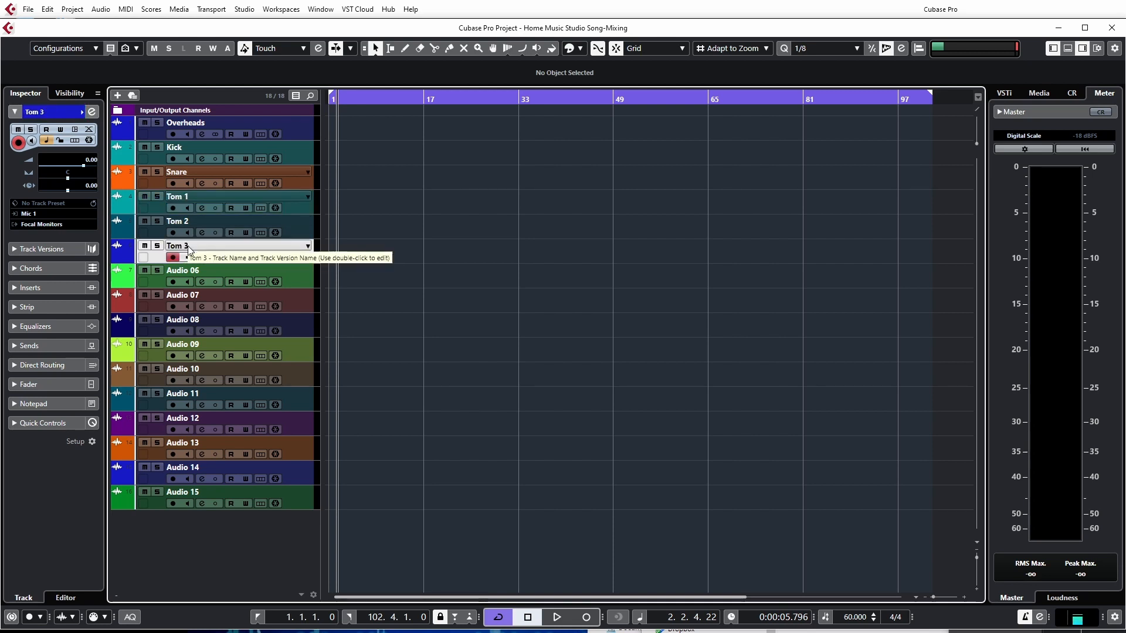
double_click(188, 269)
text(Tom 4)
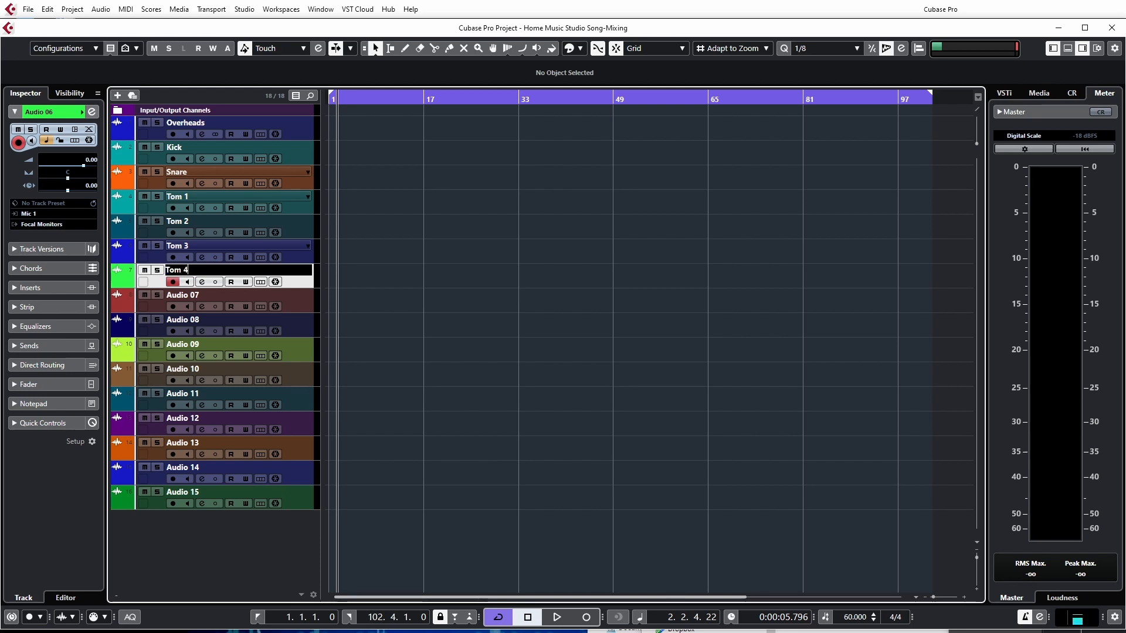
key(Return)
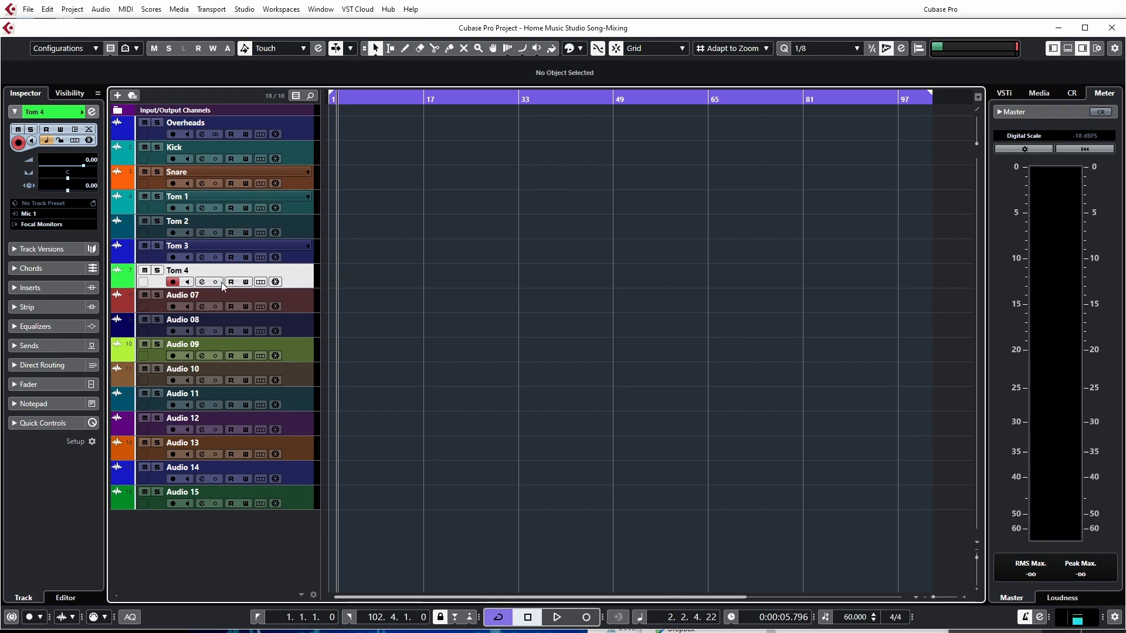
Step: Rename track Audio 07 as HiHat and leave it selected
double_click(186, 295)
text(Hih)
key(BackSpace)
text(Hat)
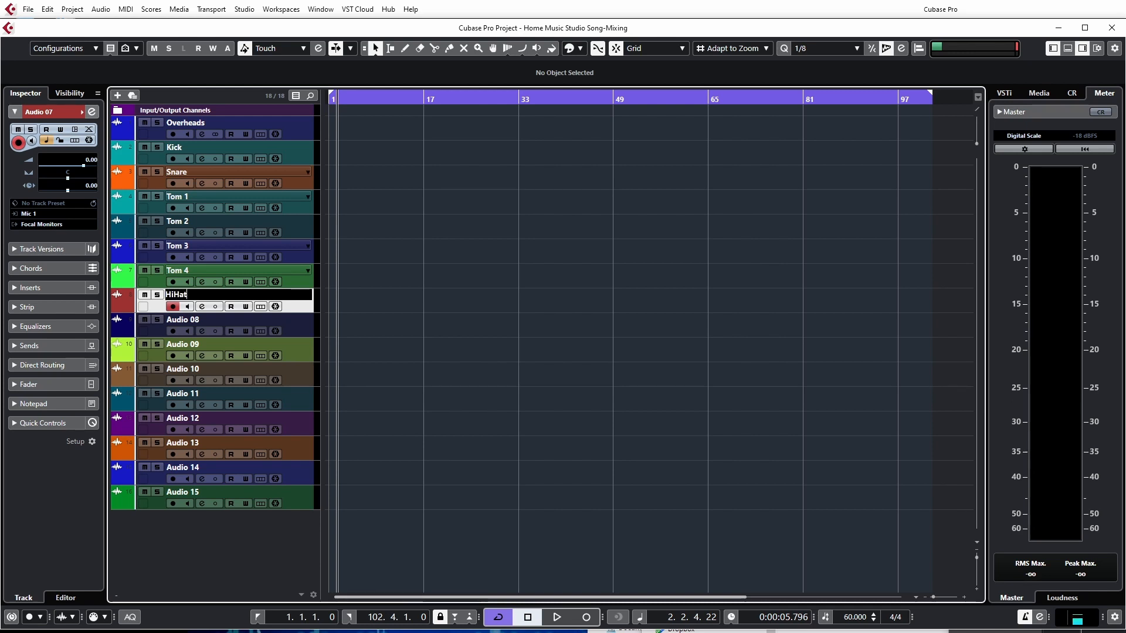
key(Return)
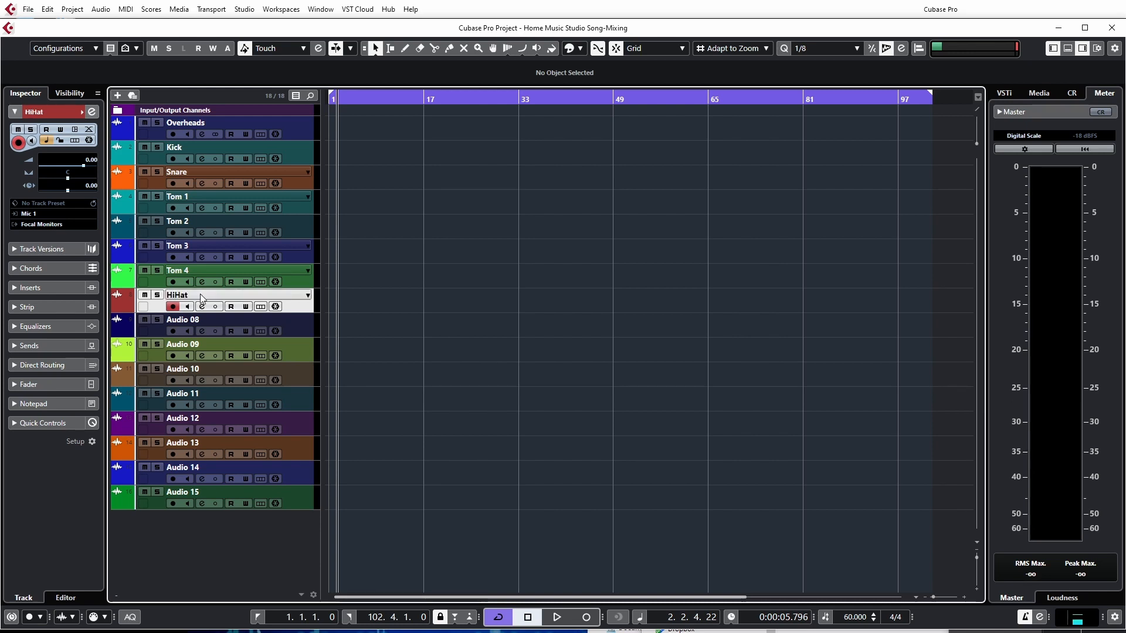
double_click(192, 324)
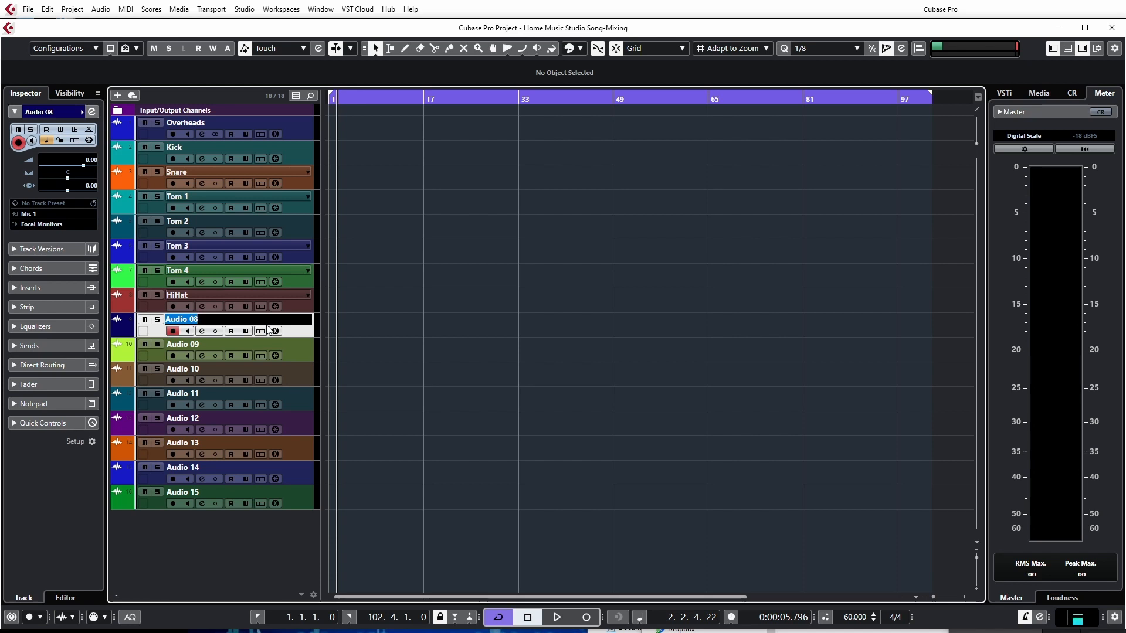
click(157, 310)
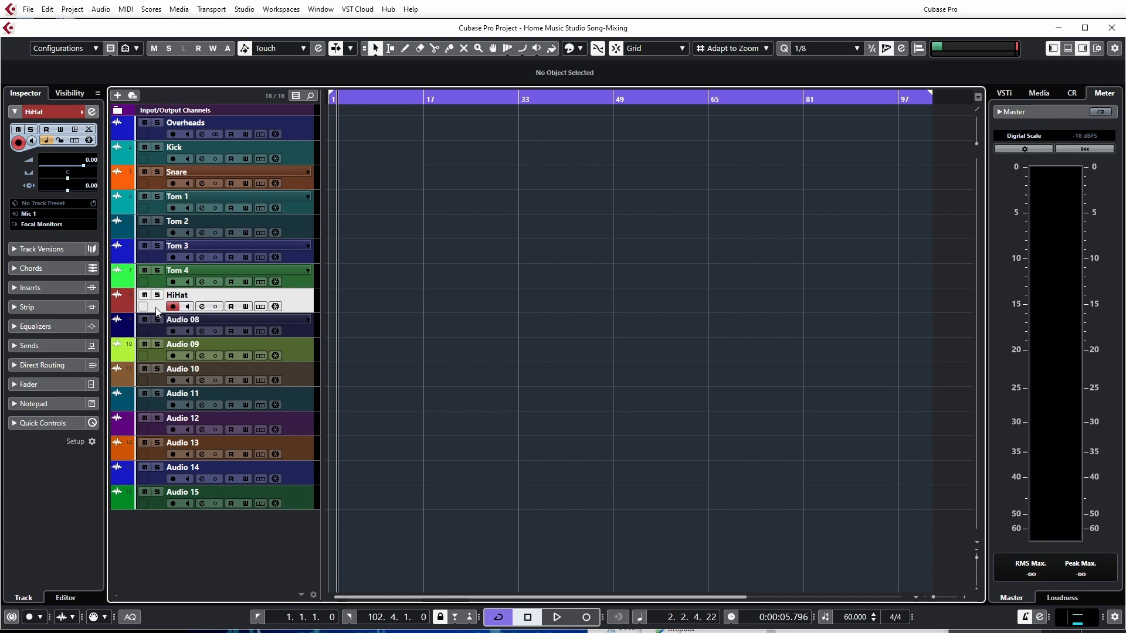
Step: Add one stereo audio track directly below HiHat and name it Room
click(118, 96)
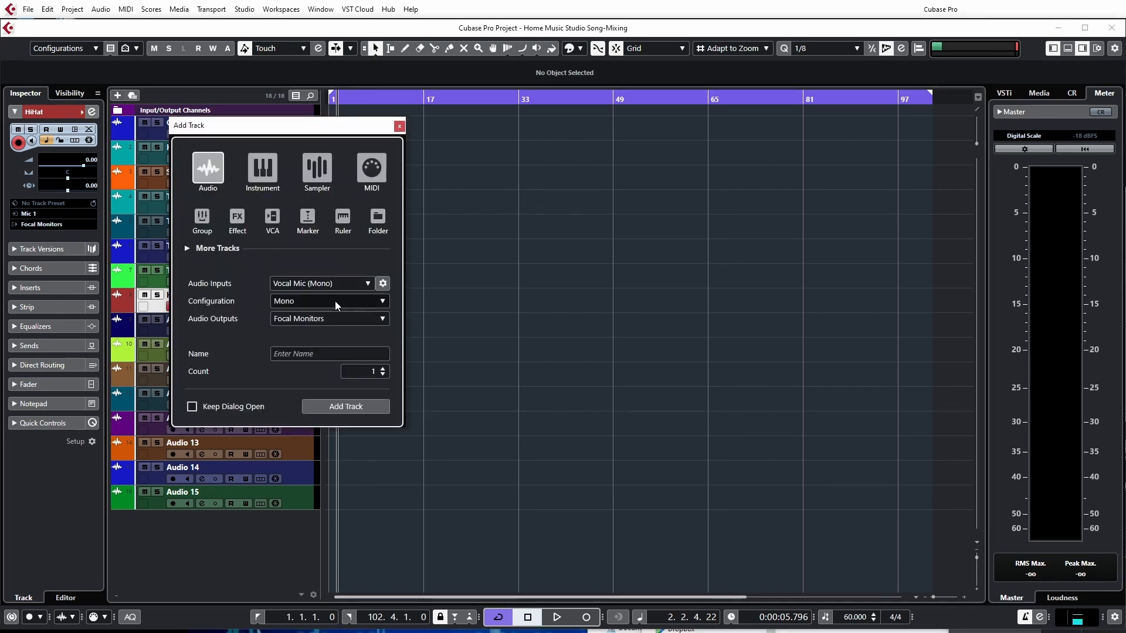
click(302, 300)
click(302, 315)
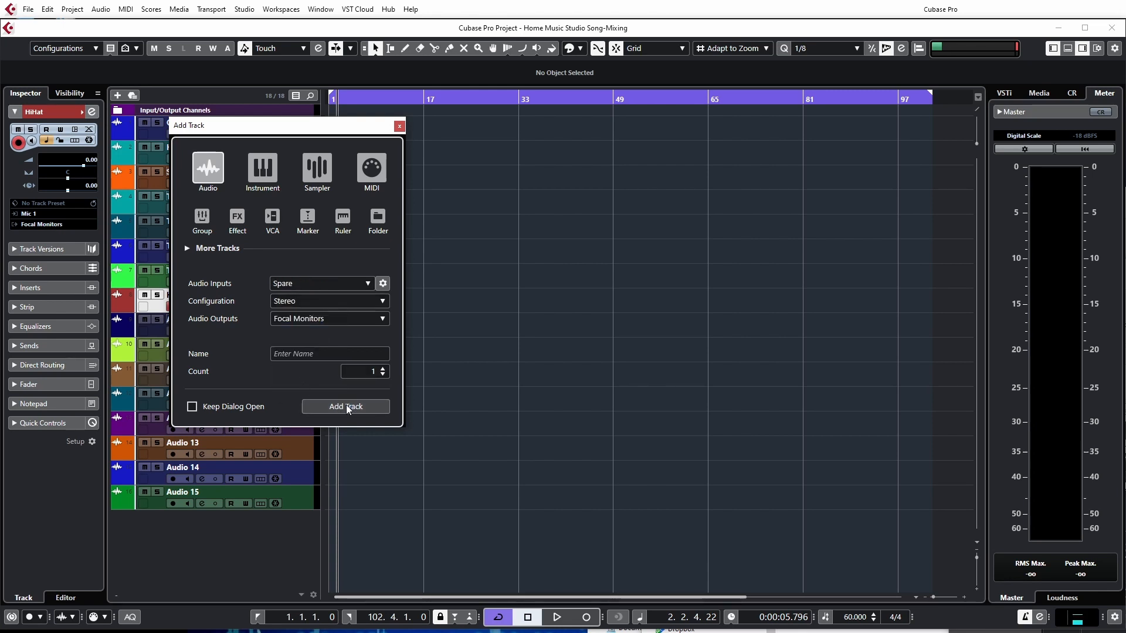
click(346, 406)
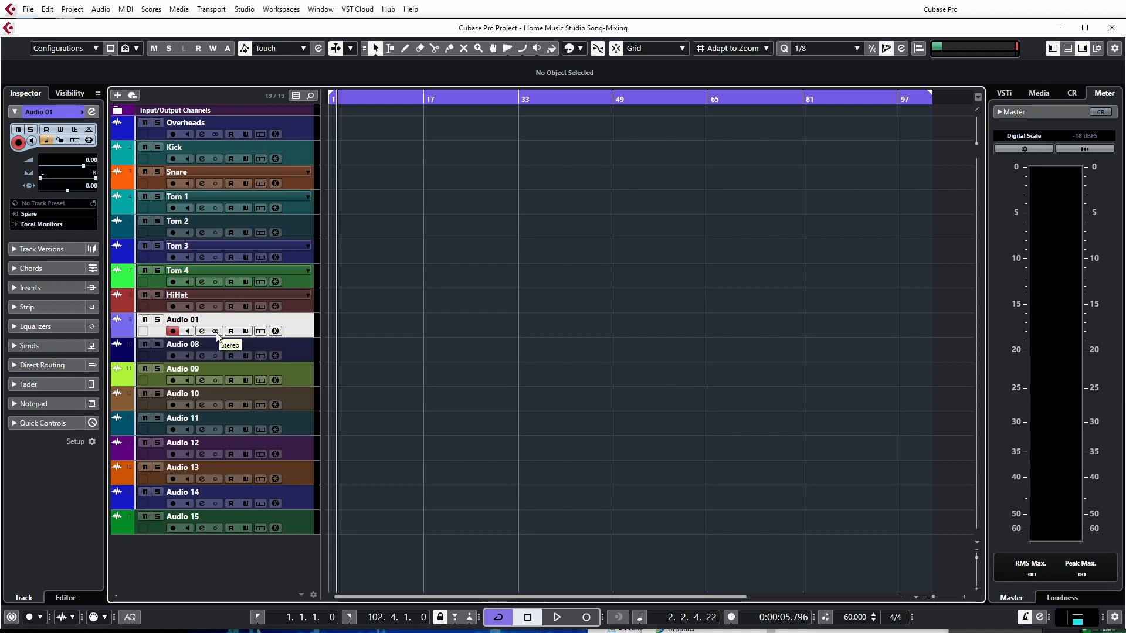
double_click(186, 320)
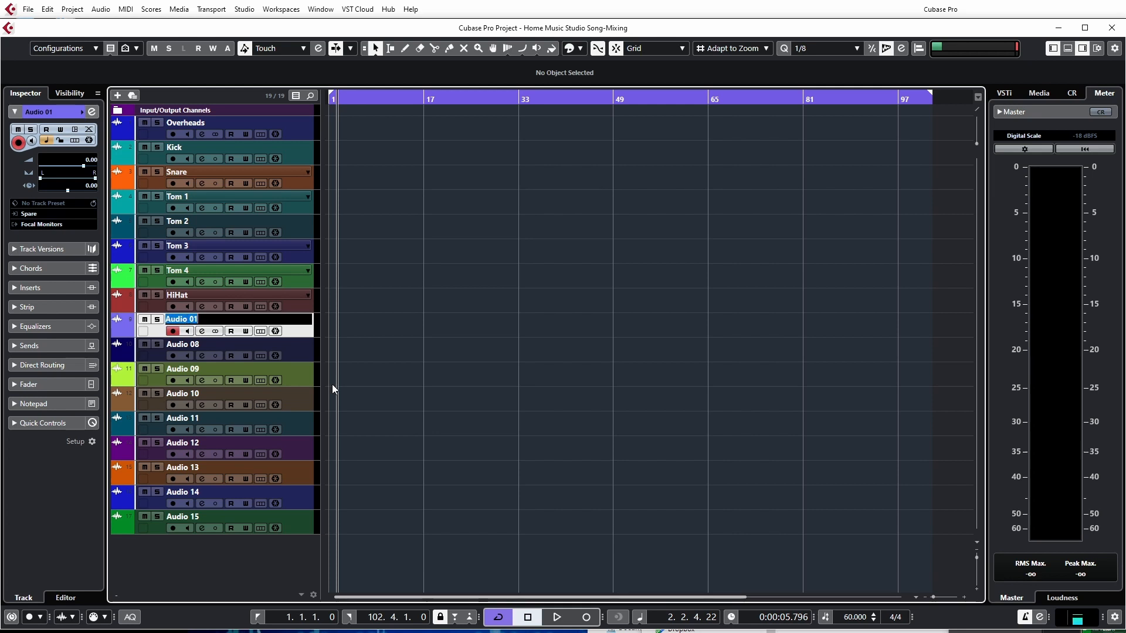
text(Room)
key(Return)
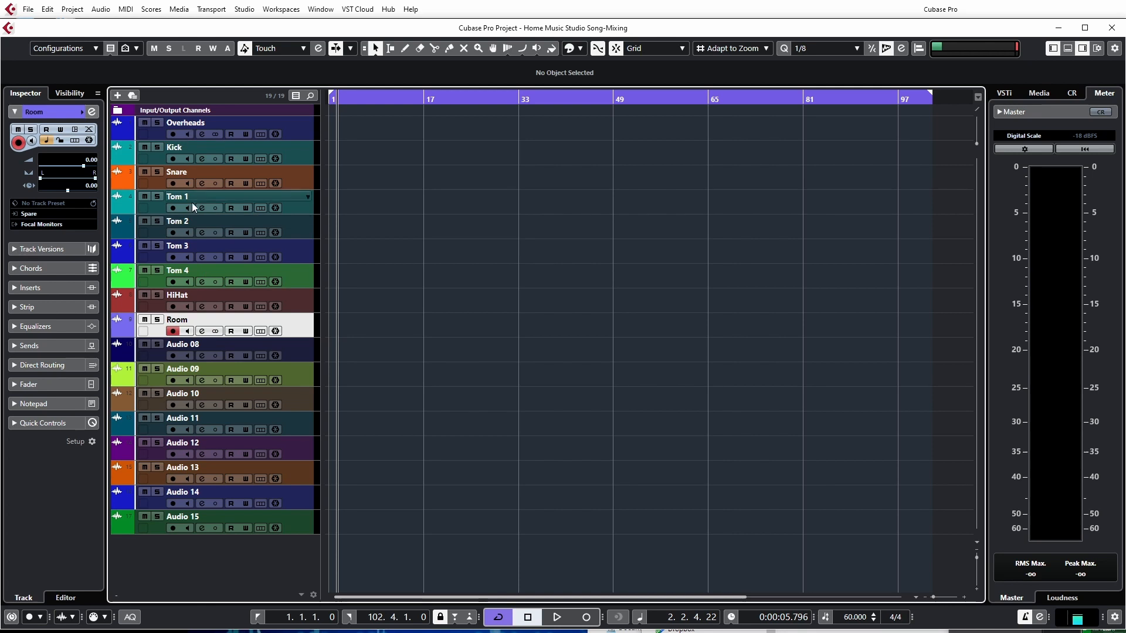
Step: Rename track Audio 08 as Bass and track Audio 09 as Acoustic Guitar
double_click(190, 346)
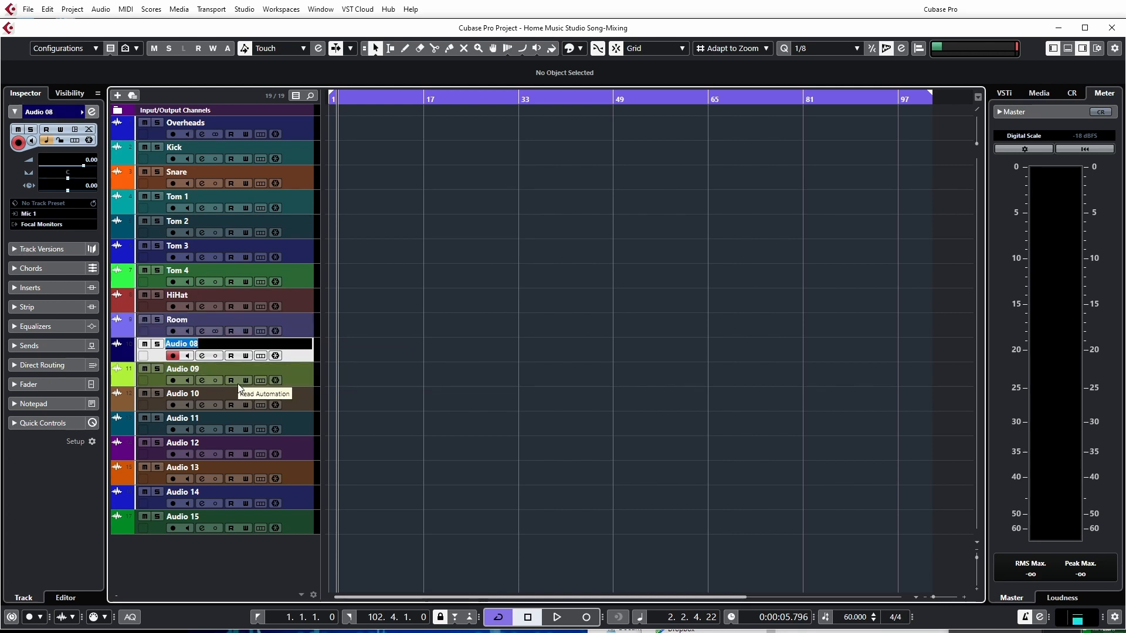
text(Bass)
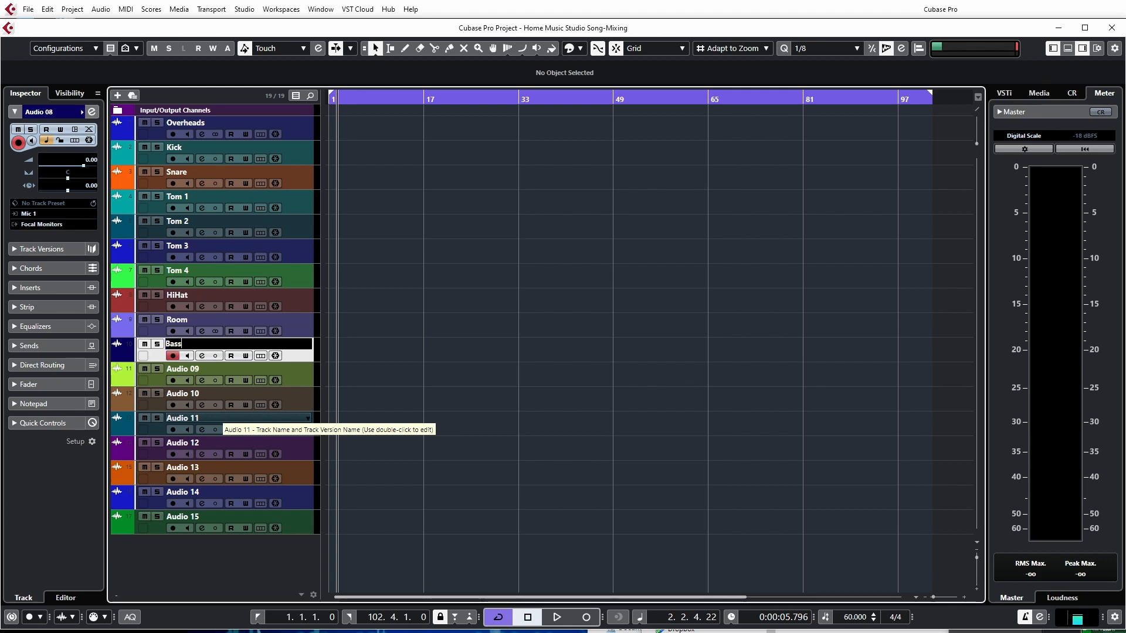
key(Return)
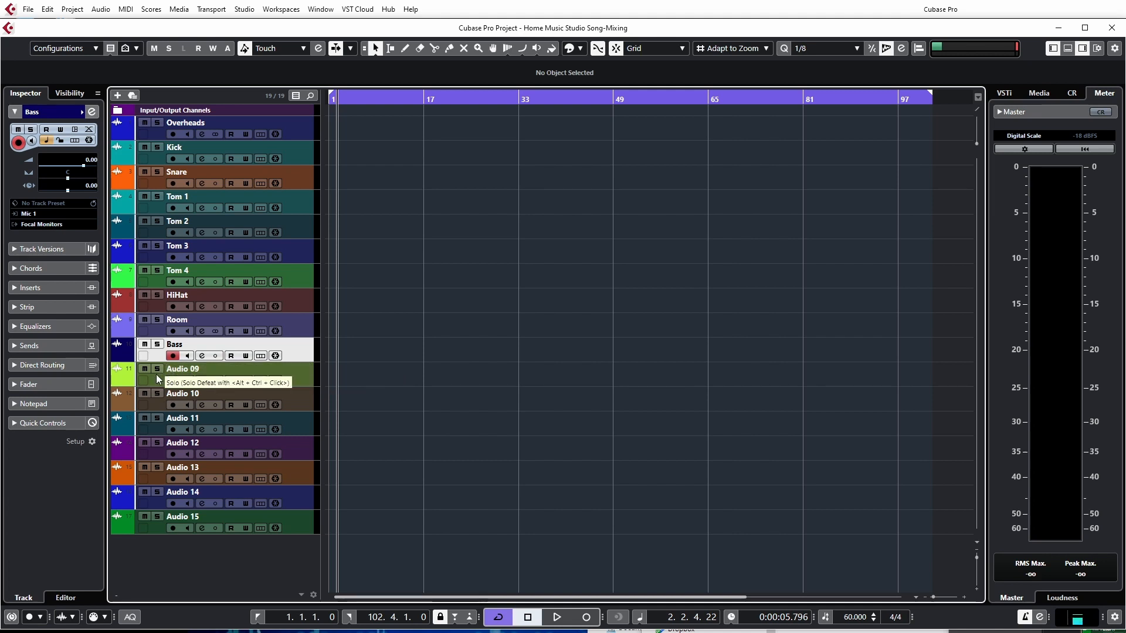
double_click(183, 372)
text(Acoustic)
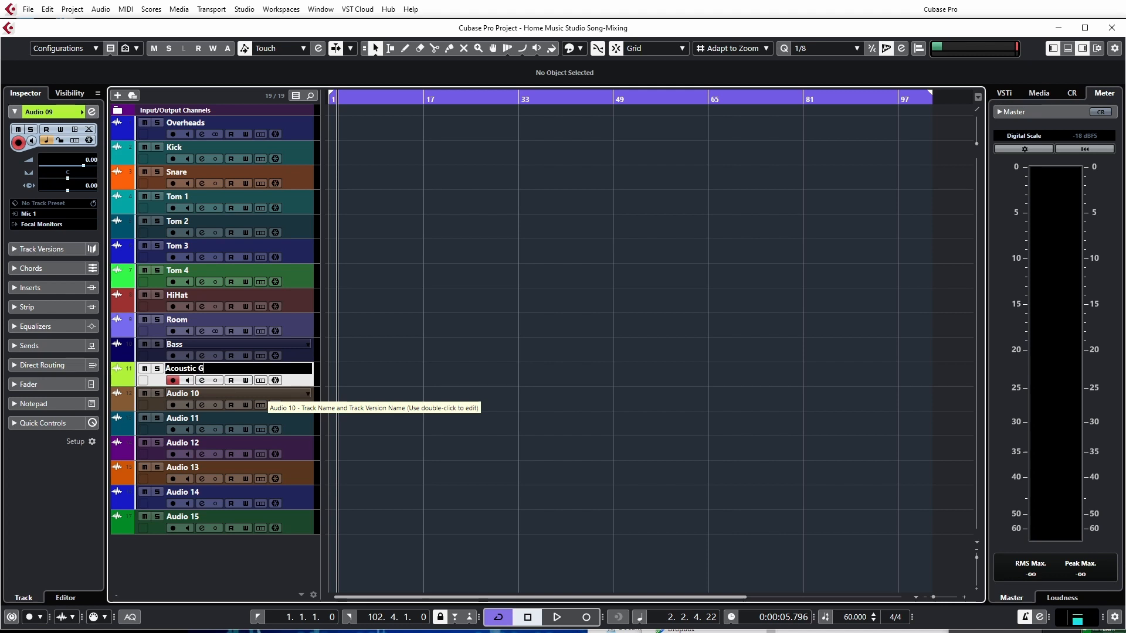
key(Return)
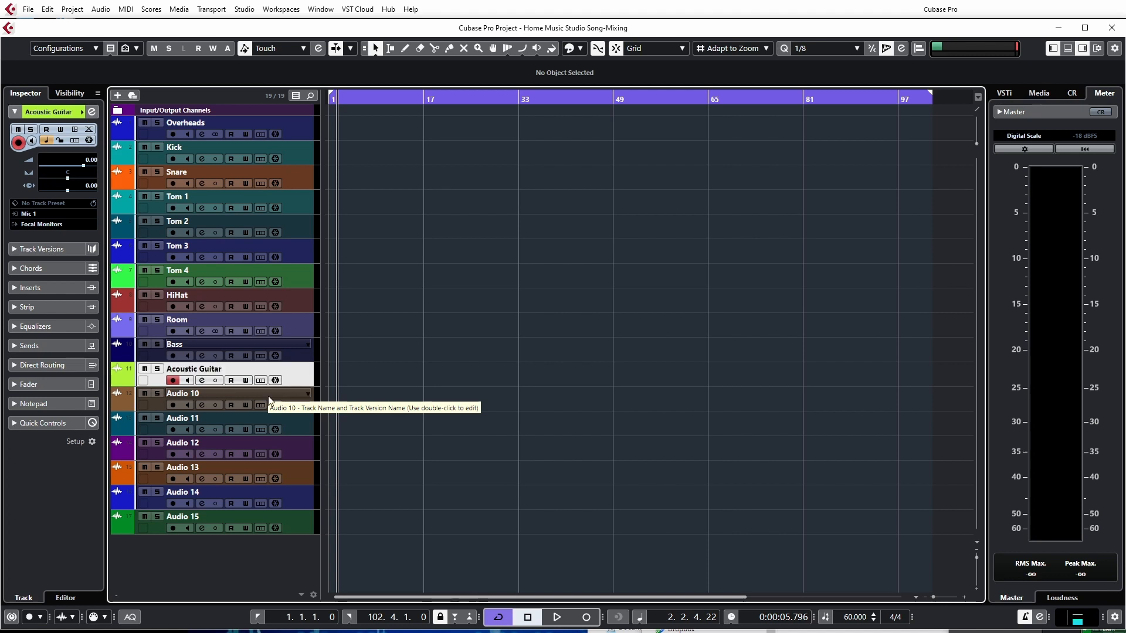
Step: Rename track Audio 10 as Electric Rhythm and track Audio 11 as Led Guitar
double_click(196, 392)
text(Electric)
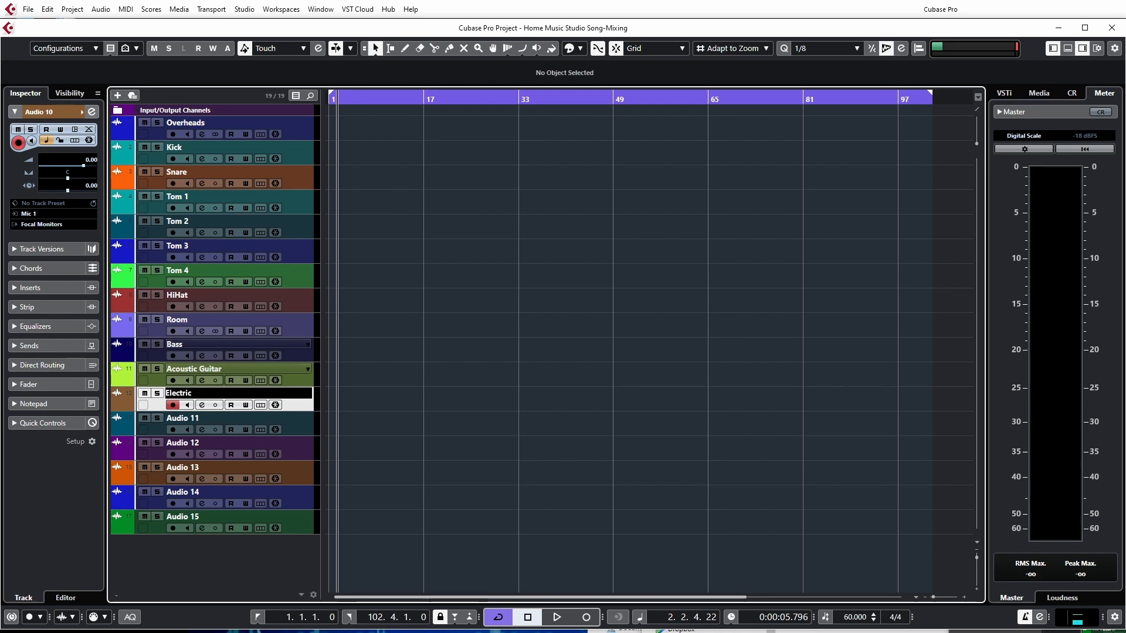
text(Rhythm)
key(Return)
double_click(223, 412)
key(BackSpace)
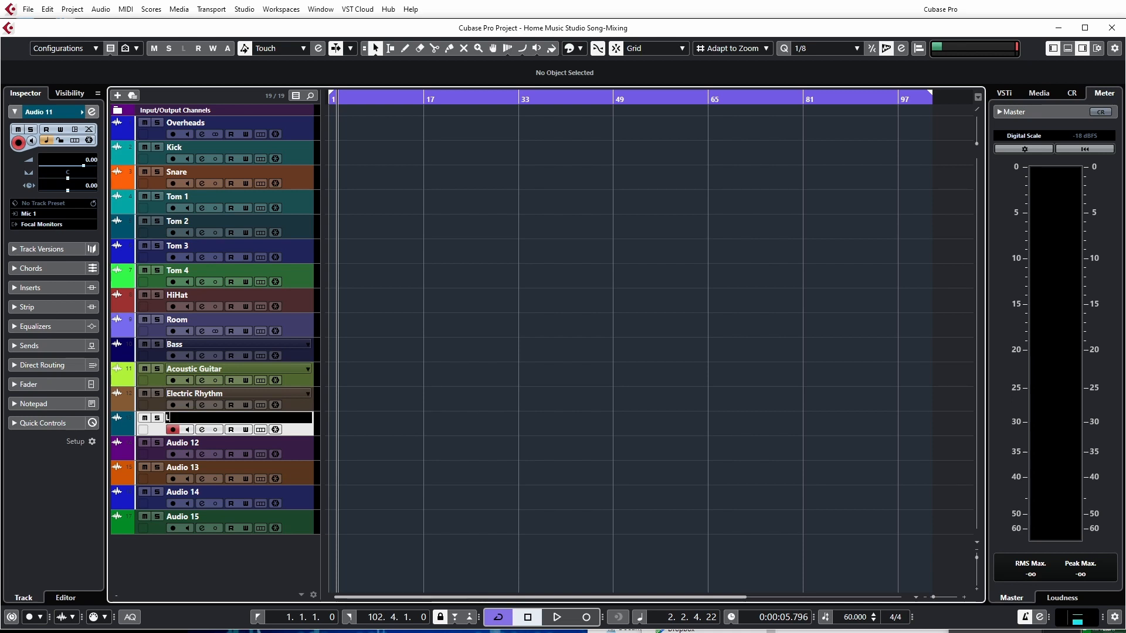
key(Return)
Step: Extend the Electric Rhythm track's name to Electric Rhythm Guitar and correct the misspelled Led Guitar to Lead Guitar
double_click(230, 396)
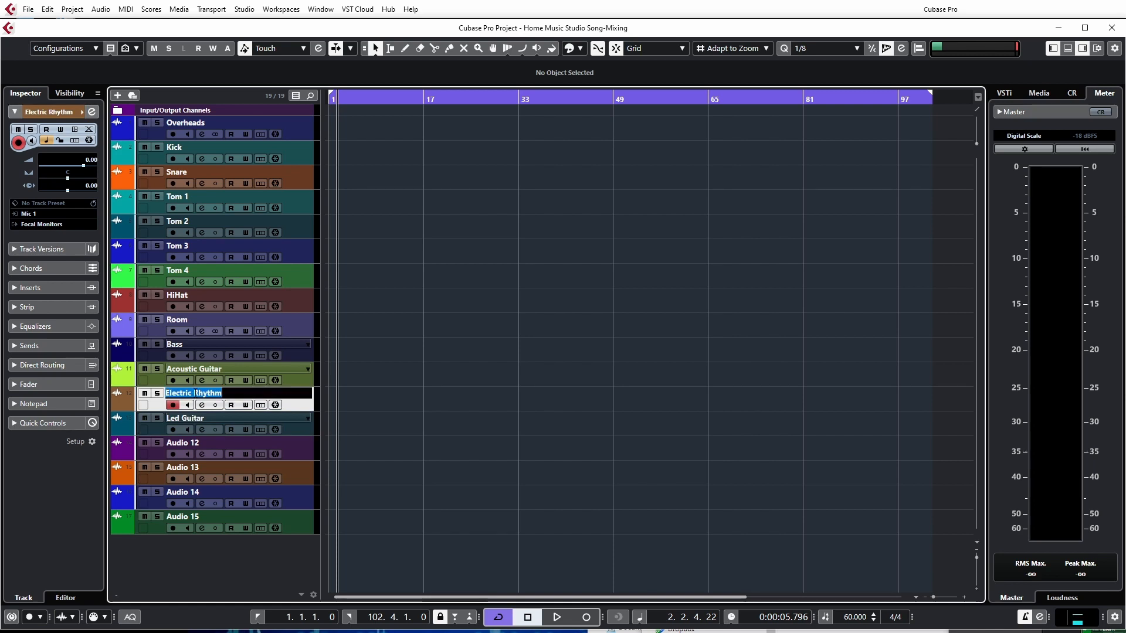
key(End)
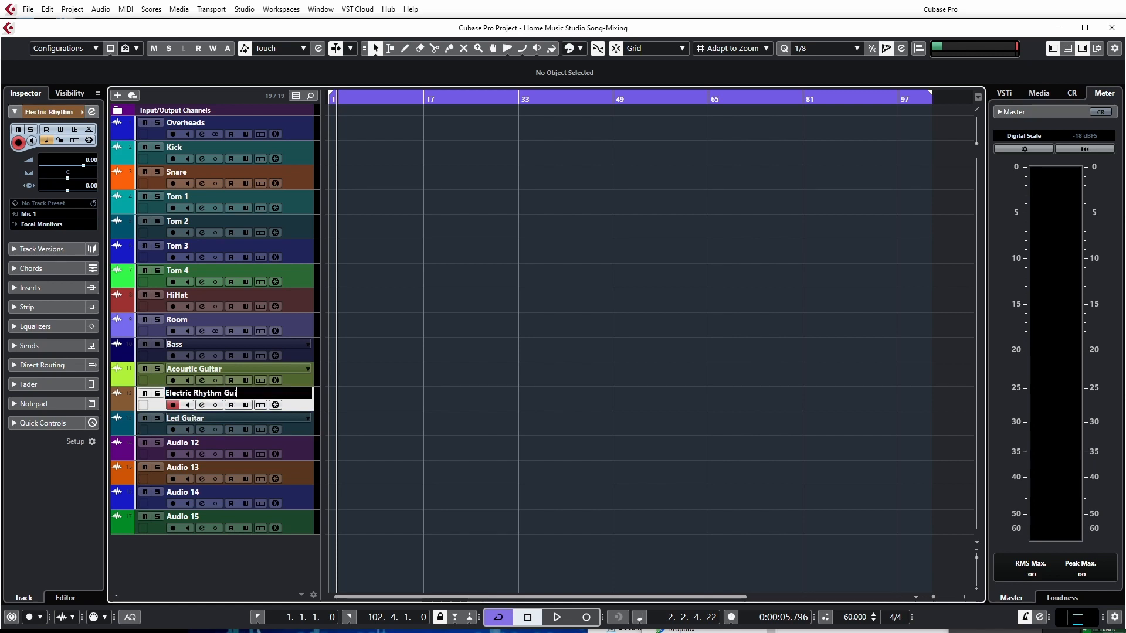
text(Guitar)
key(Return)
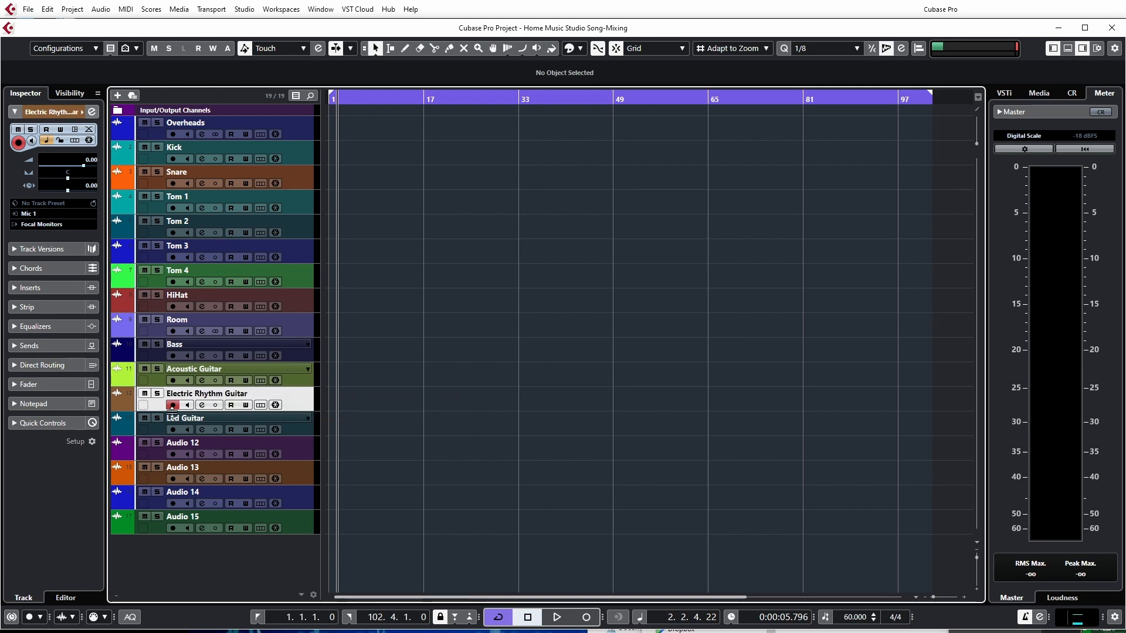
double_click(169, 420)
click(174, 418)
text(a)
key(Return)
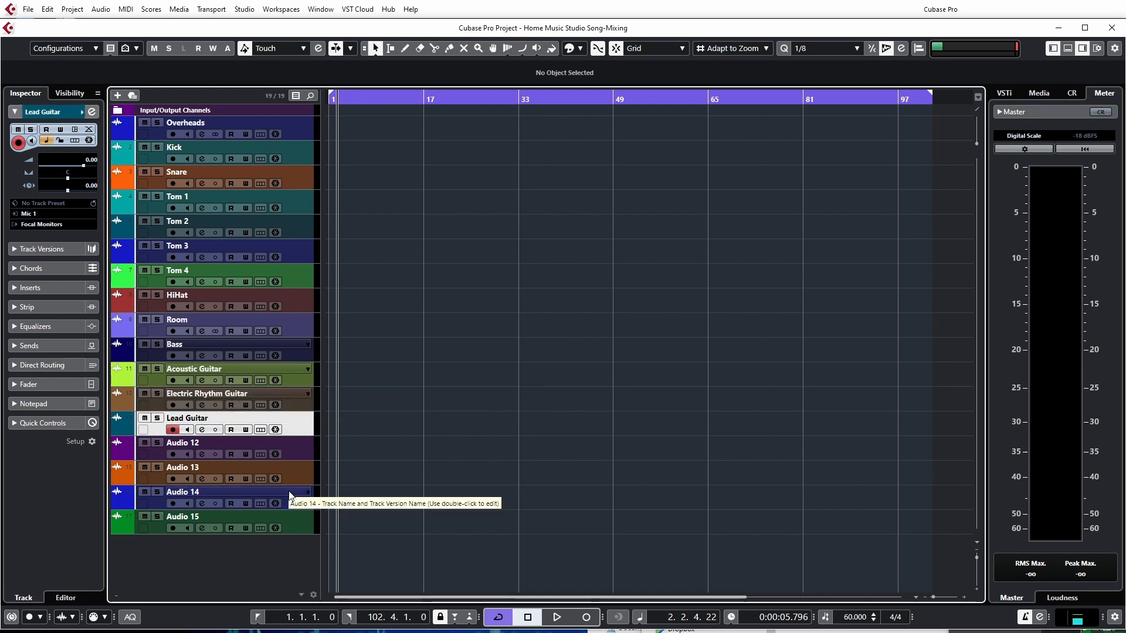
Step: Rename track Audio 12 as Keys and track Audio 13 as Piano
double_click(198, 446)
text(Keys)
key(Return)
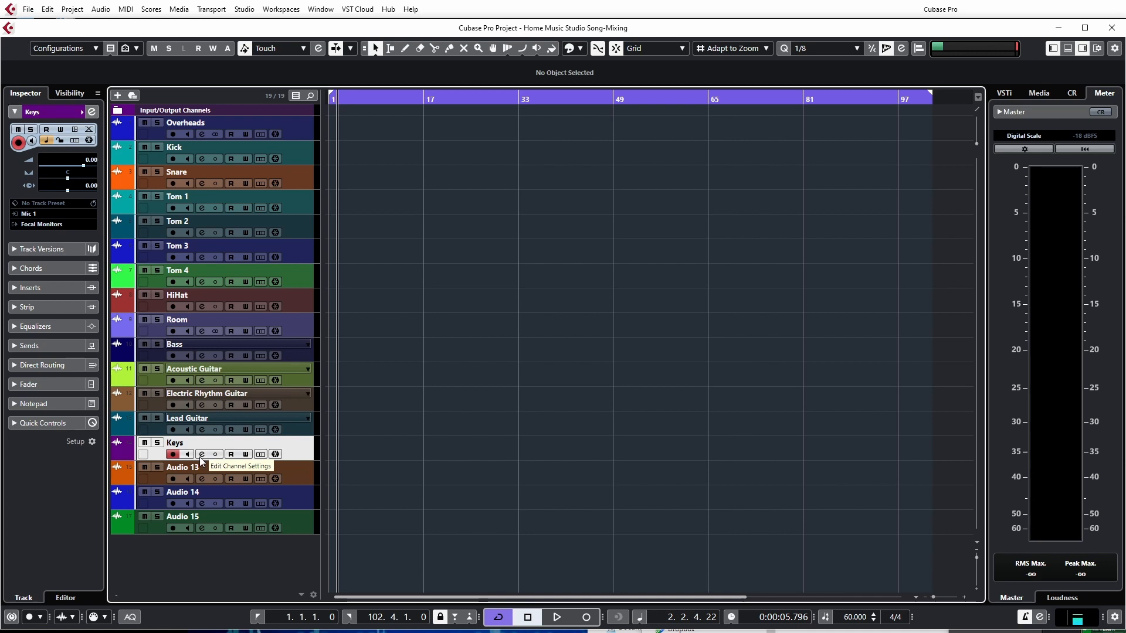
click(202, 475)
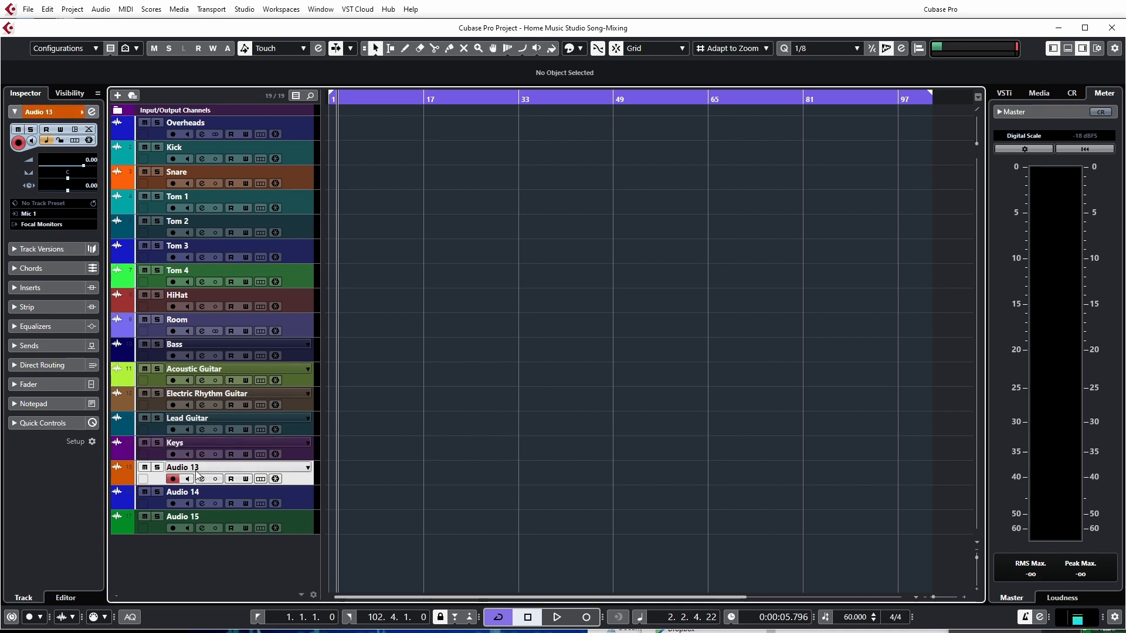
double_click(199, 470)
text(Piano)
key(Return)
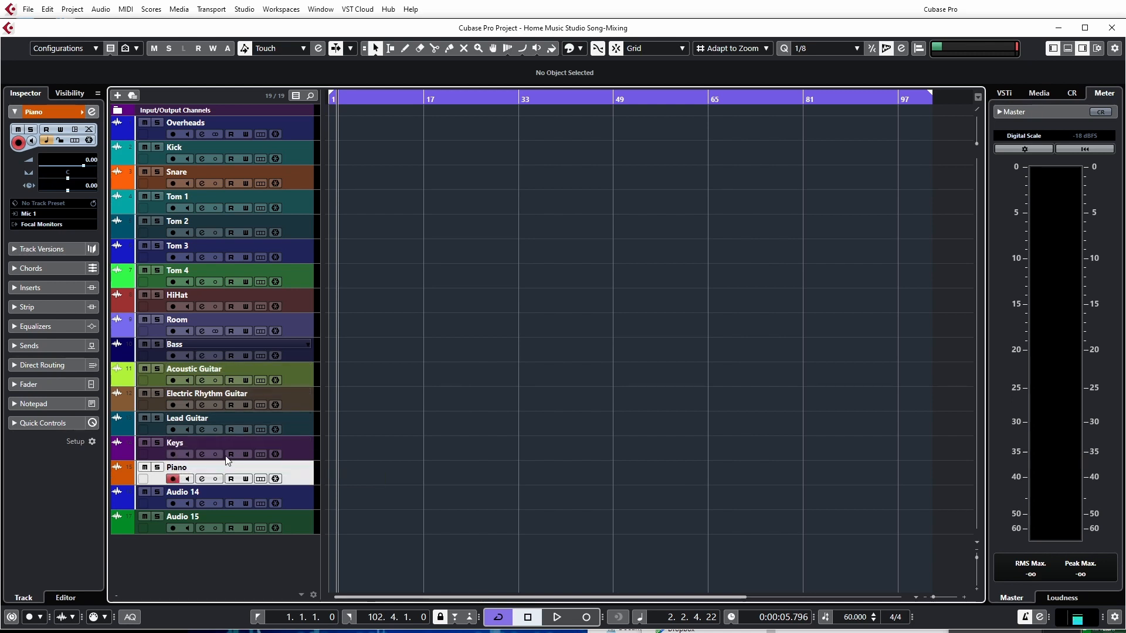
Step: Rename the Keys track below Lead Guitar as Piano
click(179, 446)
double_click(182, 448)
text(Piano)
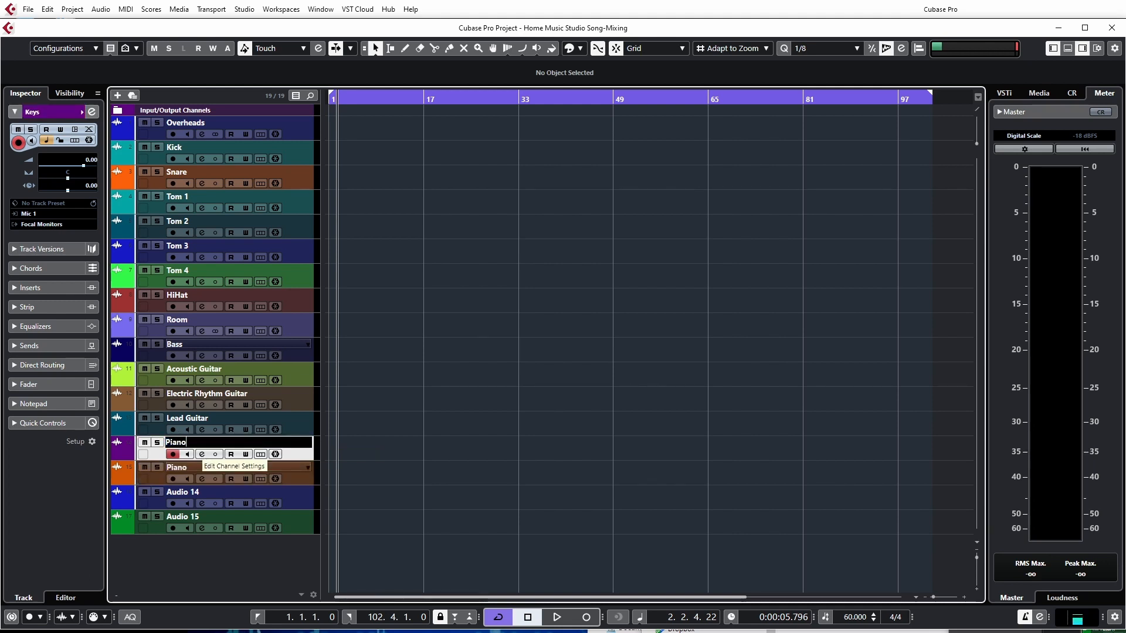
key(Return)
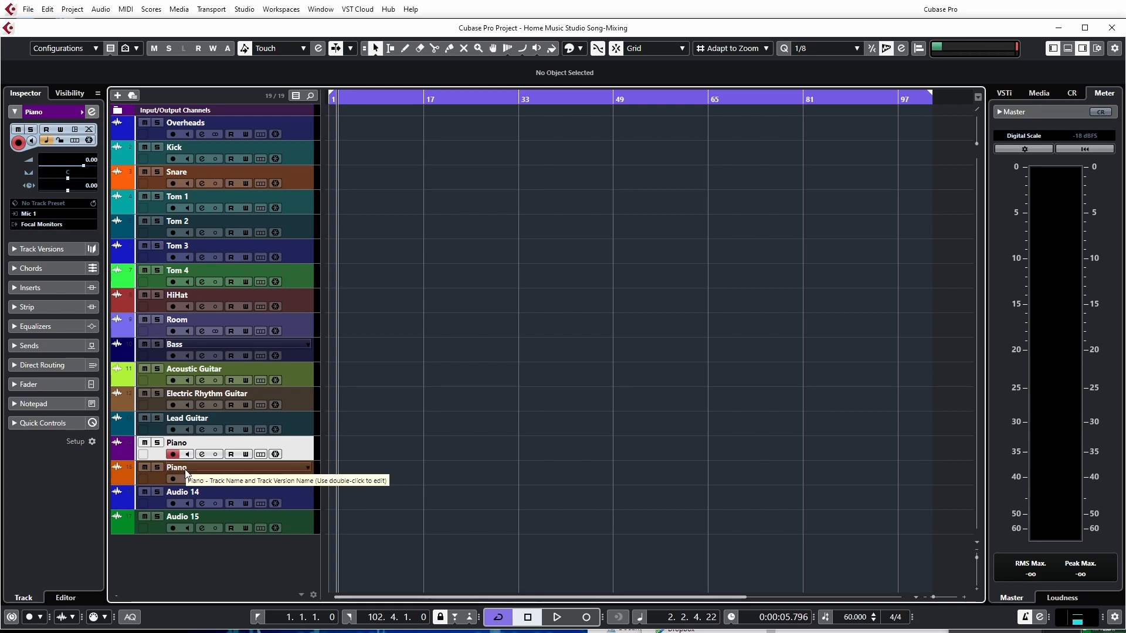
Step: Add one stereo audio track directly below the first Piano track and name it Keys
click(118, 95)
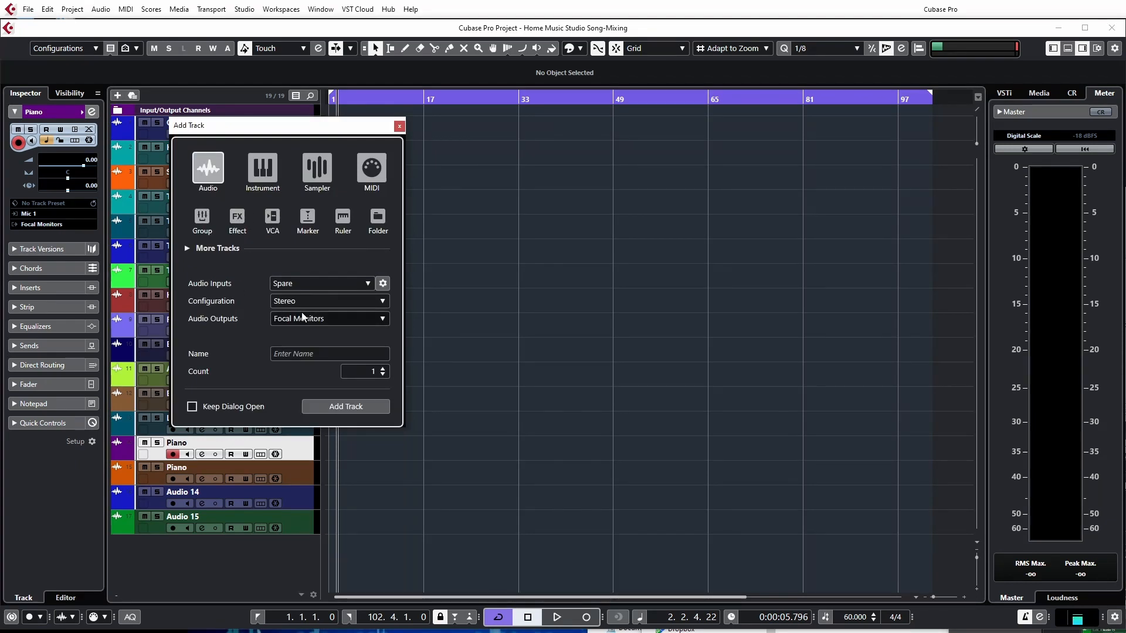
click(350, 407)
double_click(214, 468)
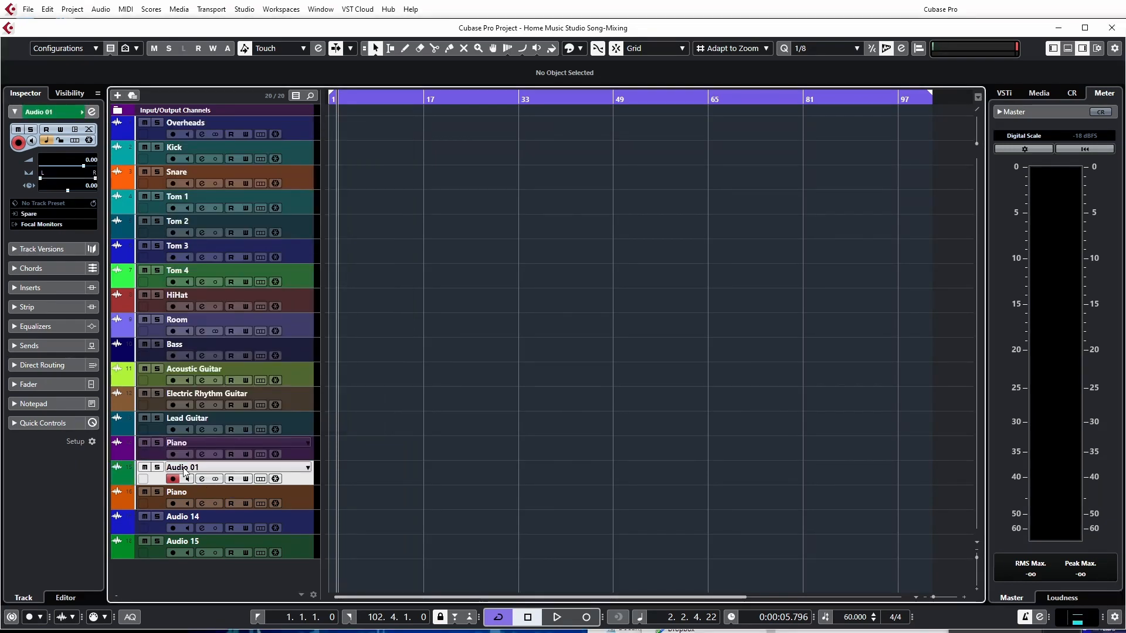
text(Keys)
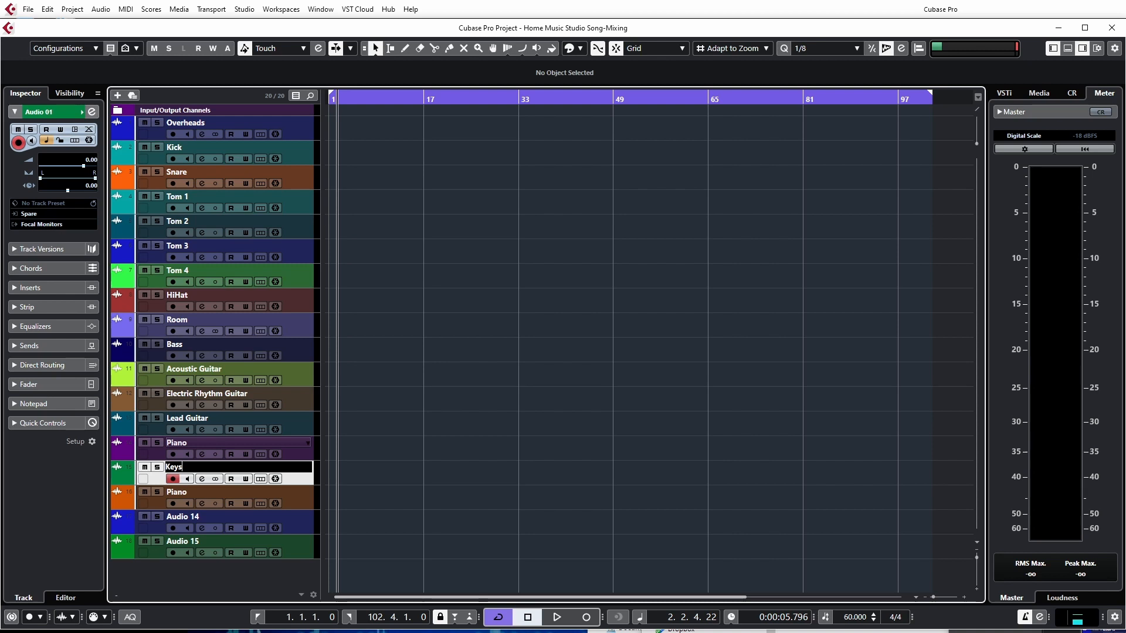
key(Return)
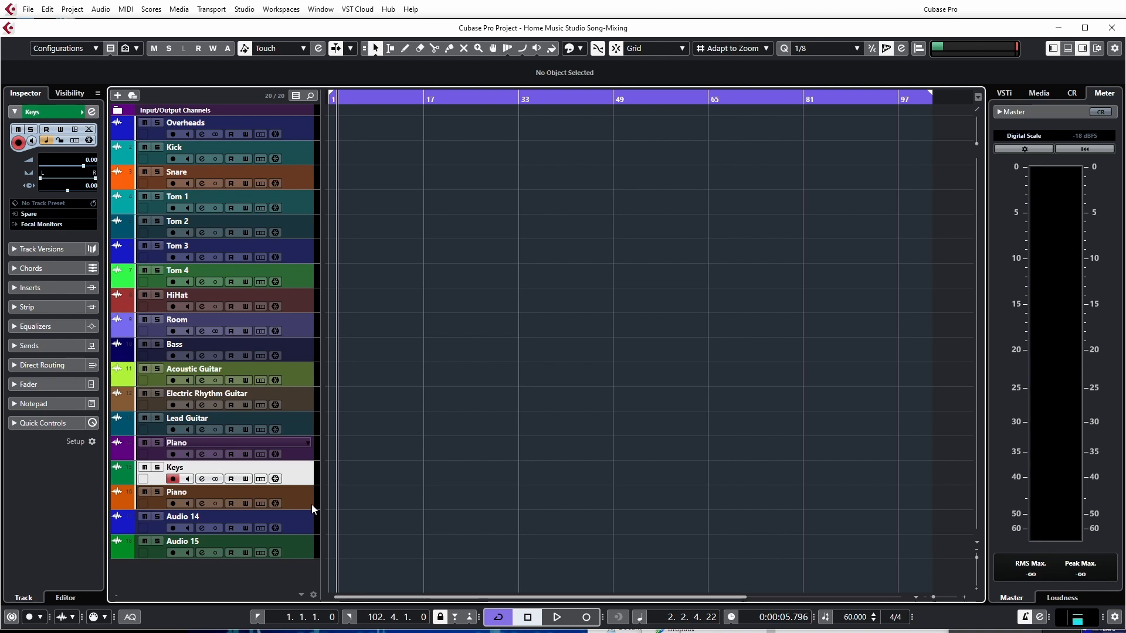
Step: Rename the duplicate Piano track below Keys as Percussion
double_click(184, 491)
text(P)
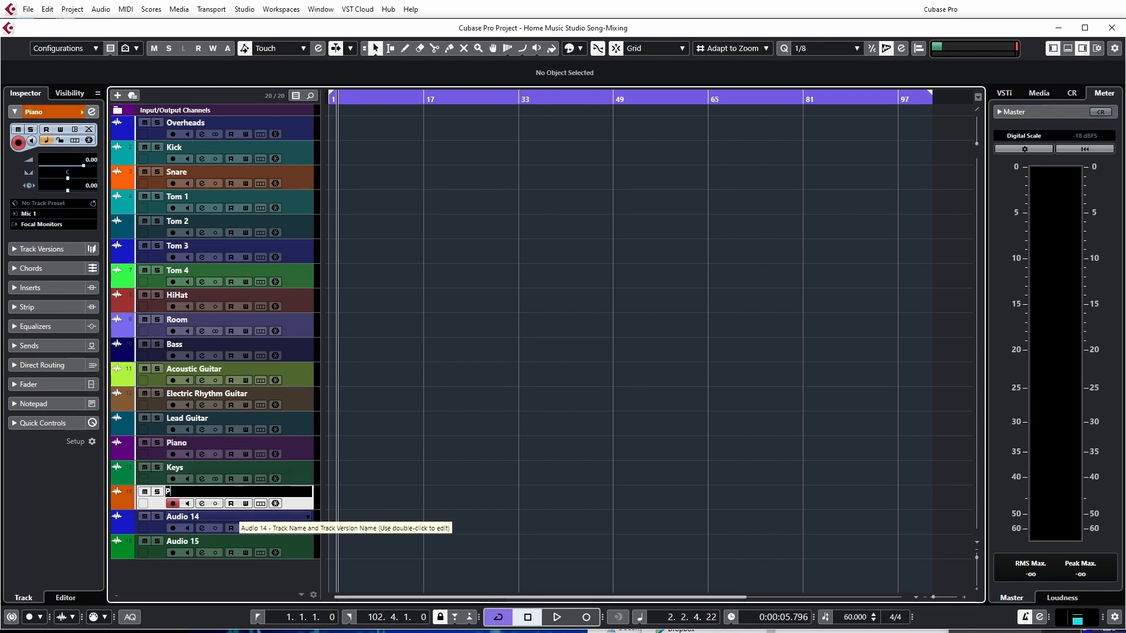
text(ercussion)
key(Return)
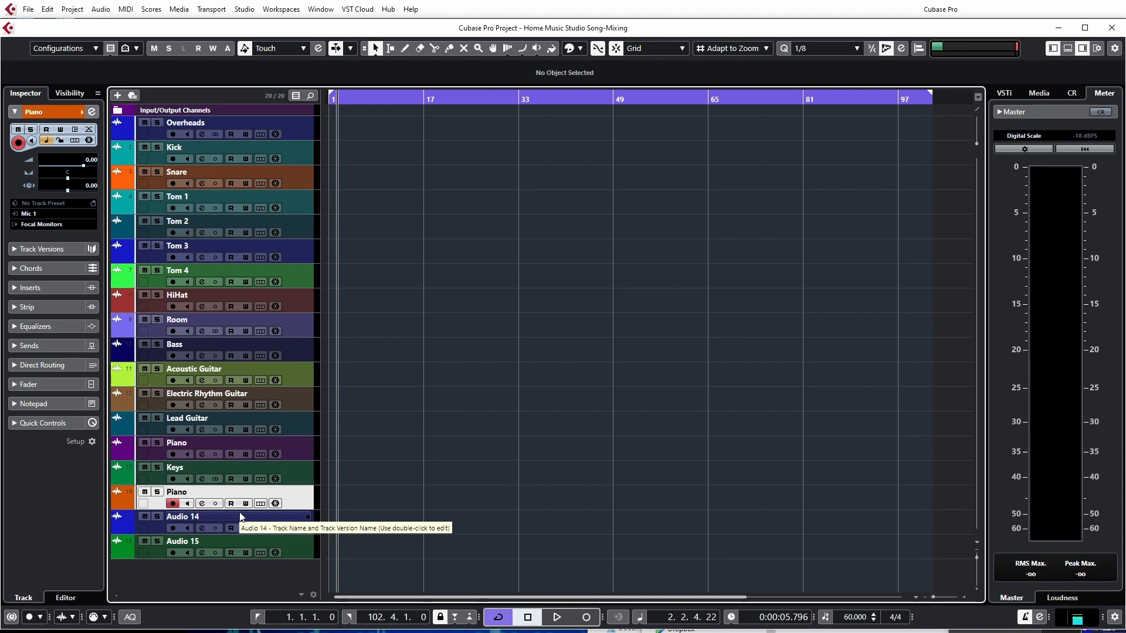
click(195, 520)
double_click(196, 520)
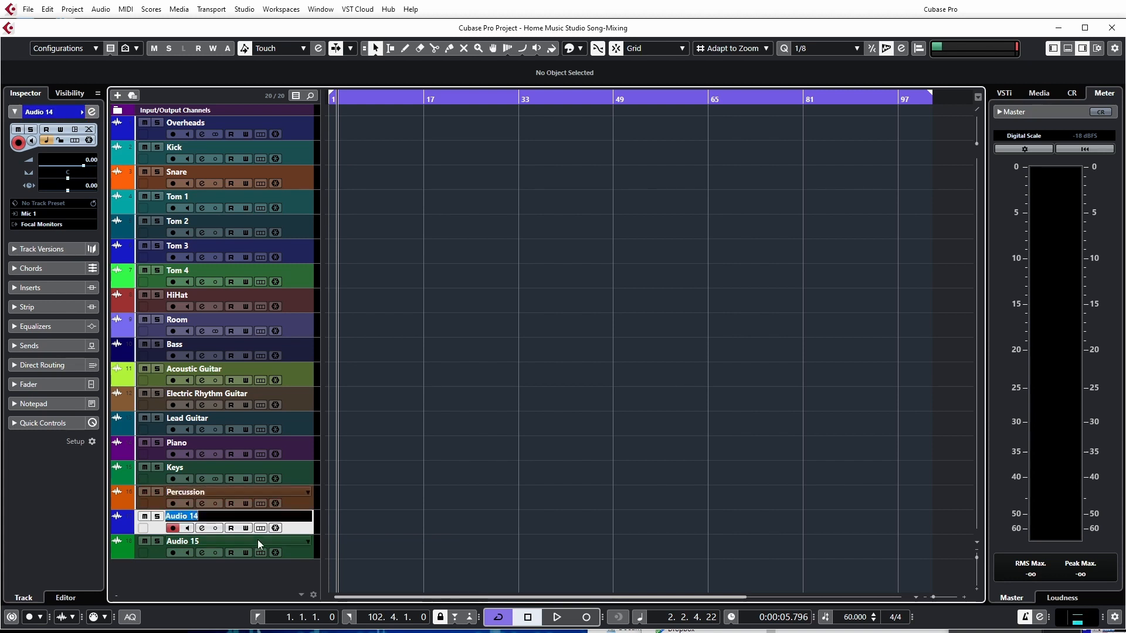
text(Sample)
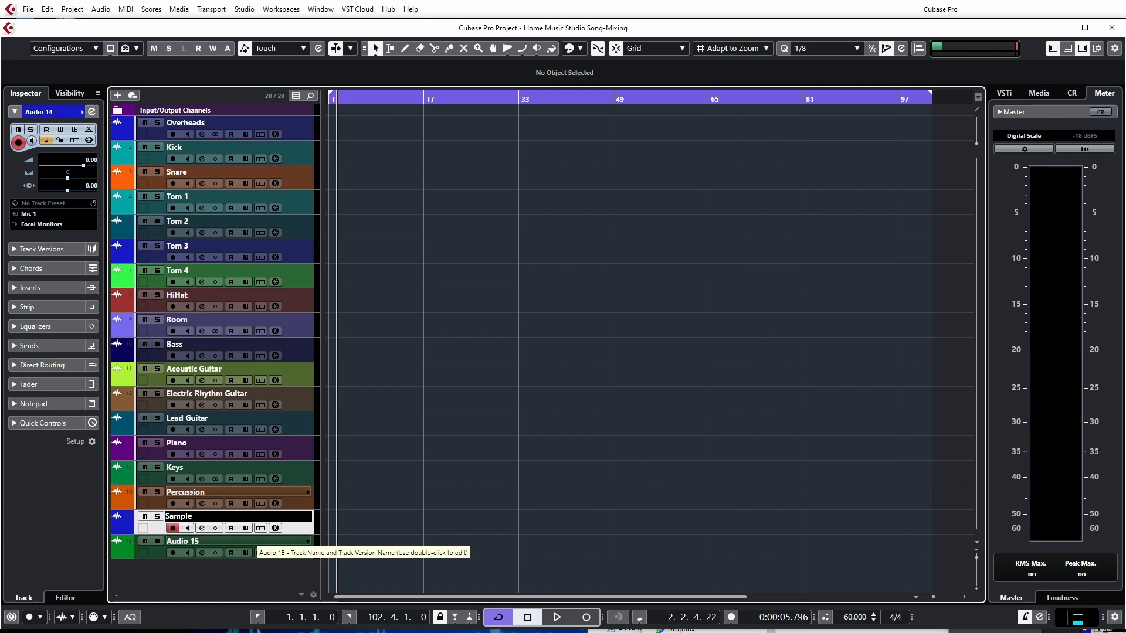
key(BackSpace)
key(BackSpace)
key(BackSpace)
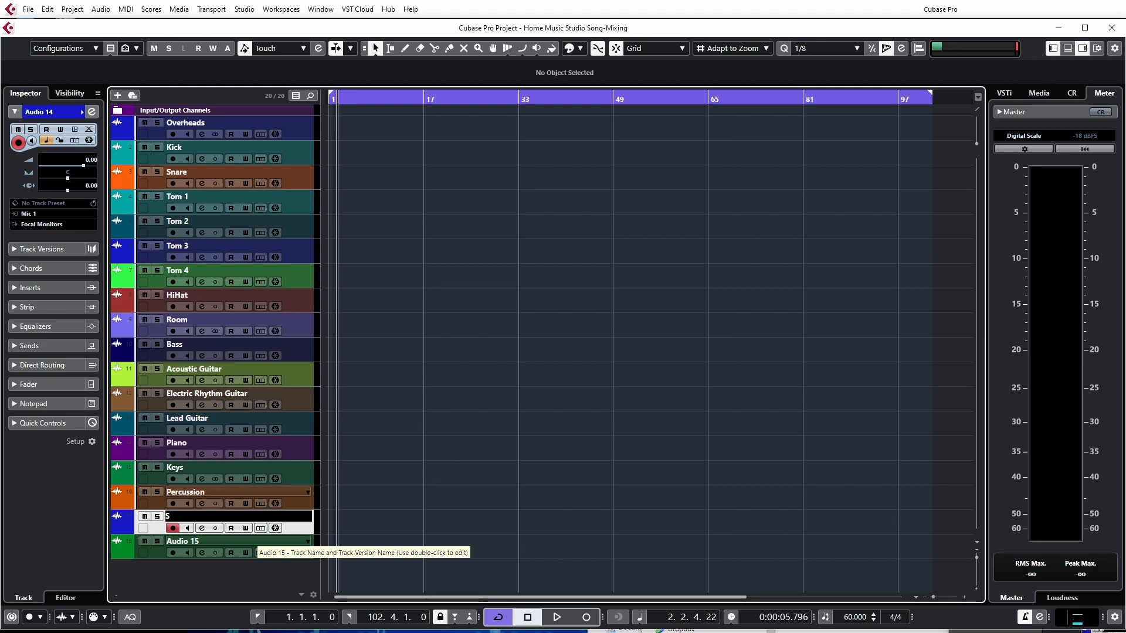
key(Escape)
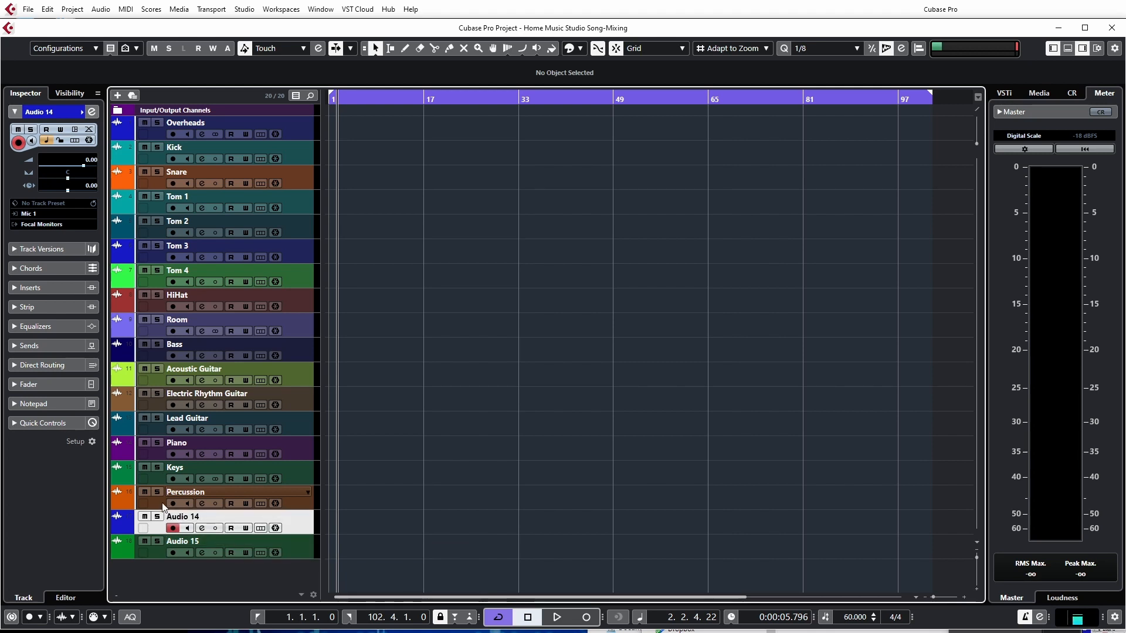
Step: Add one stereo audio track directly below Percussion and name it Samples
key(Up)
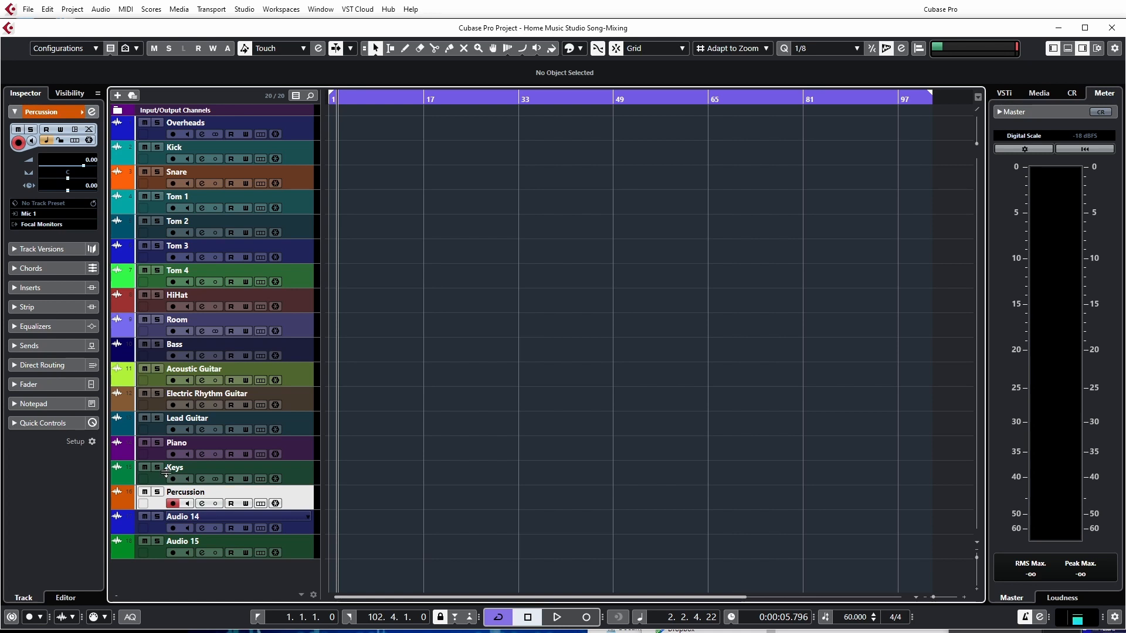
click(117, 95)
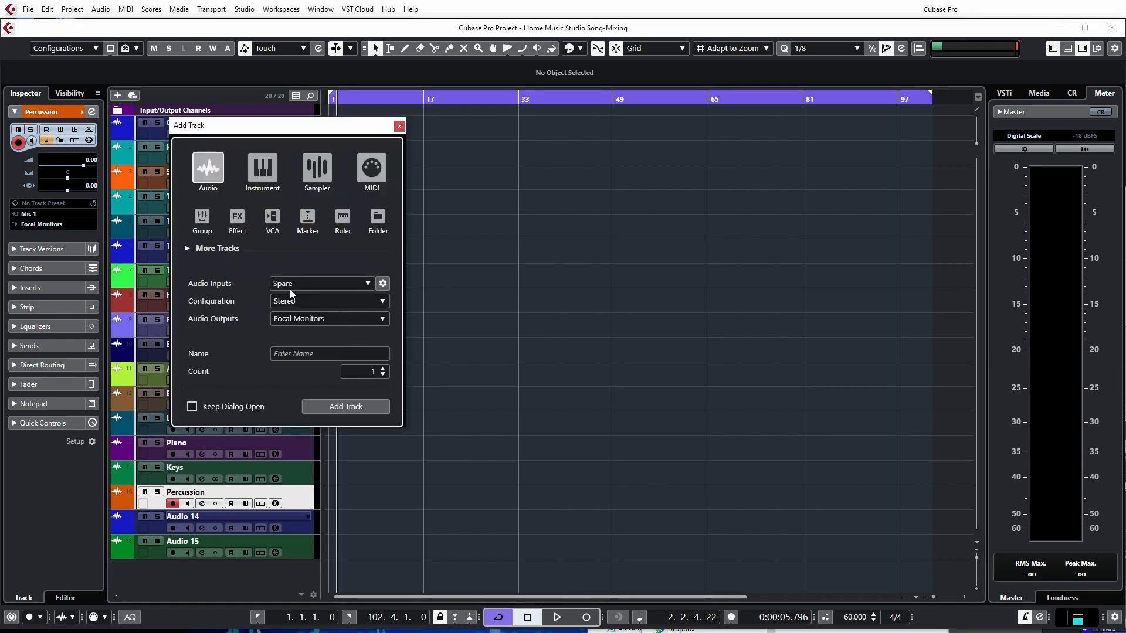
click(335, 406)
double_click(246, 517)
text(Samples)
key(Return)
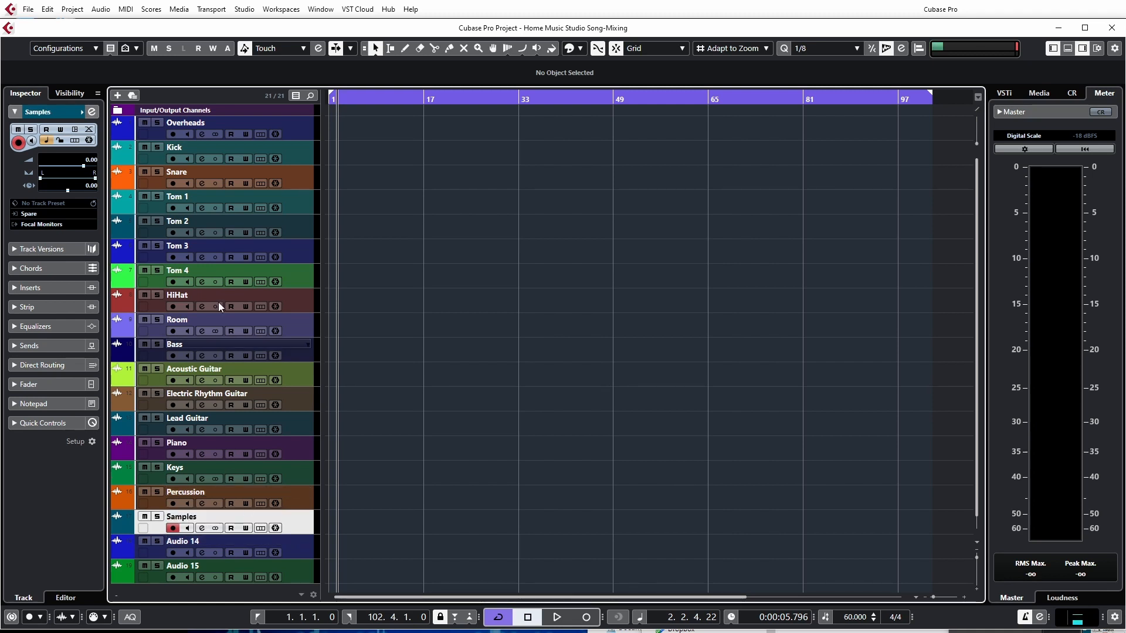
scroll(212, 386, down, 1)
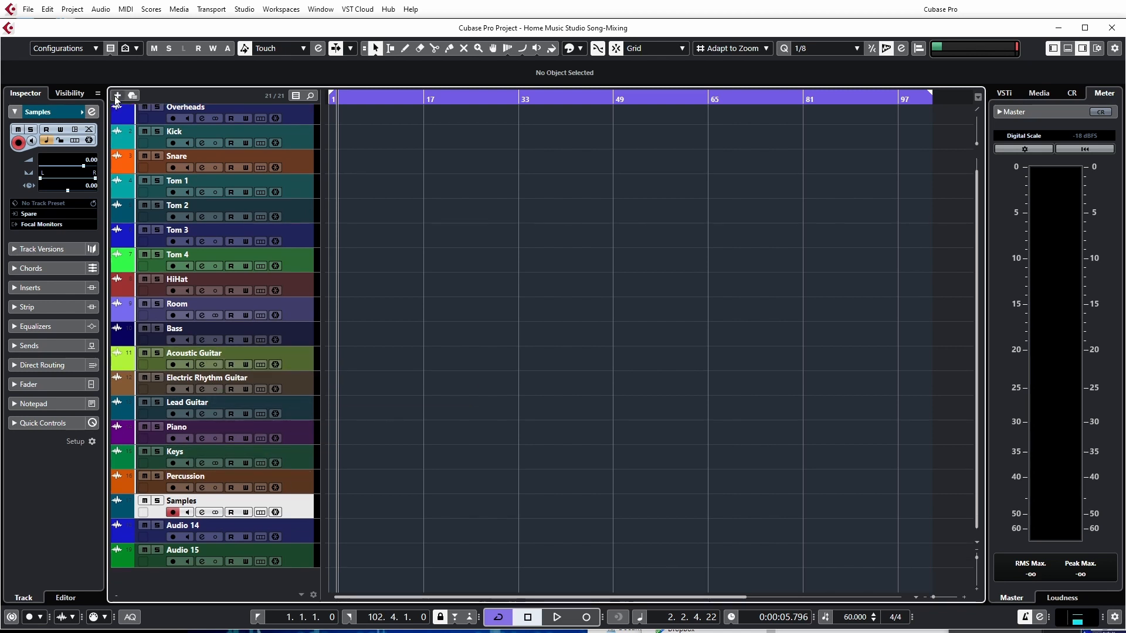
Step: Rename the two mono audio tracks below Samples as Orchestral and VOX
double_click(207, 528)
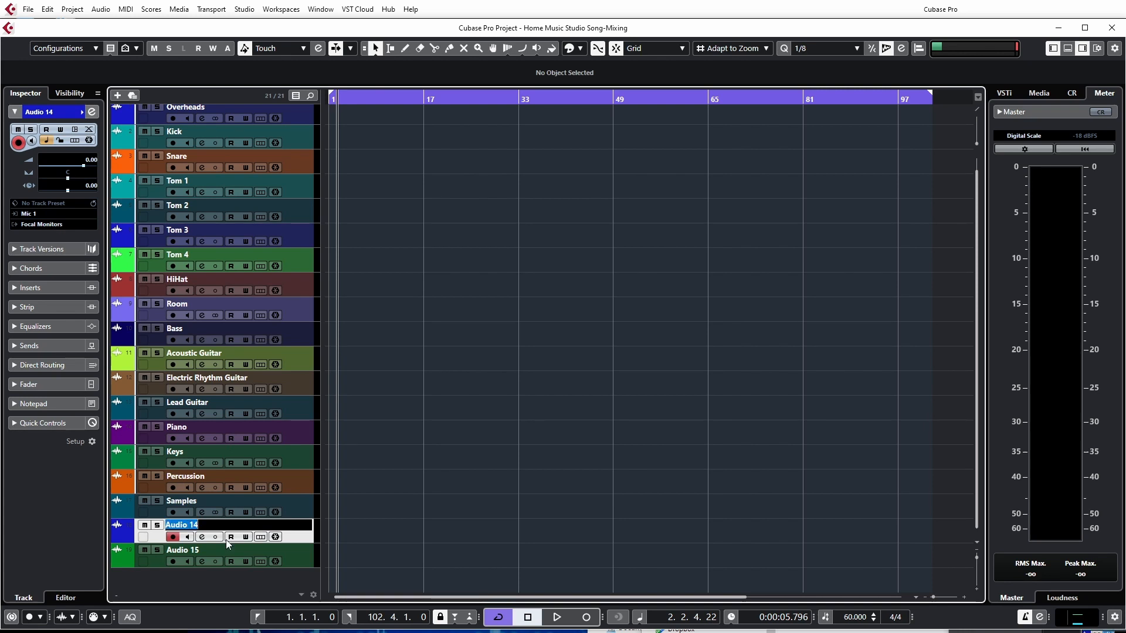
text(Orchestral)
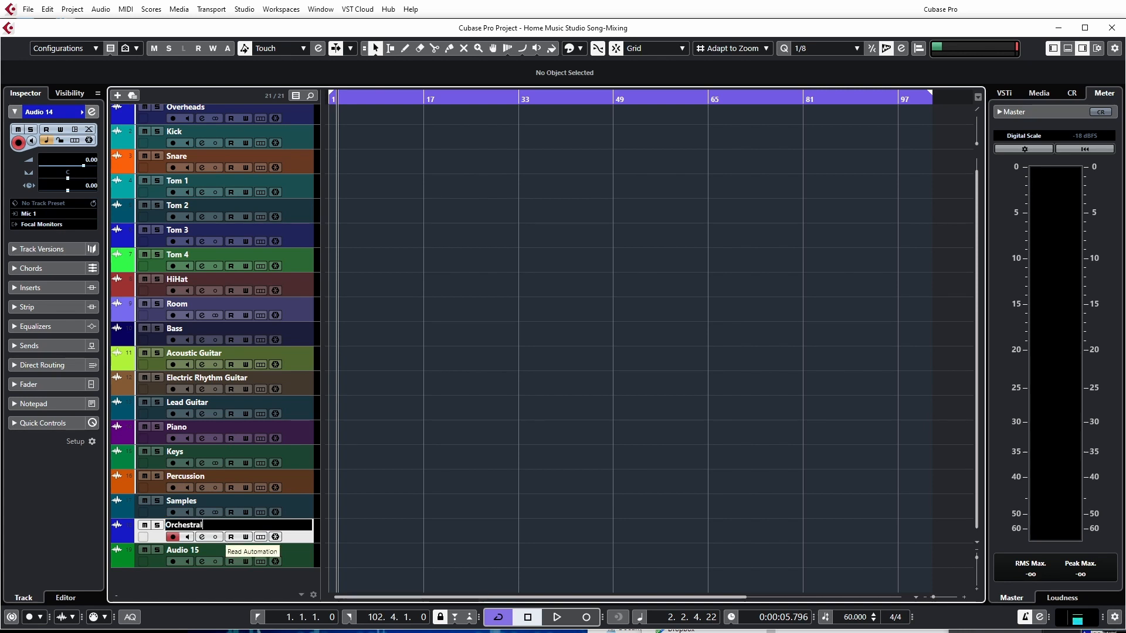
key(Return)
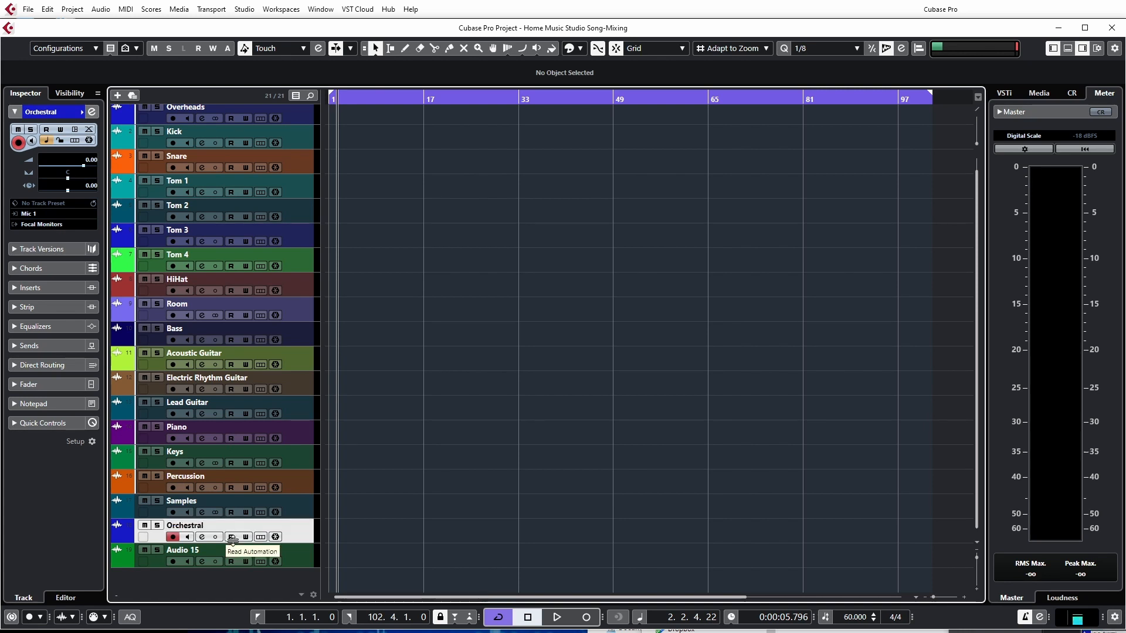
double_click(195, 551)
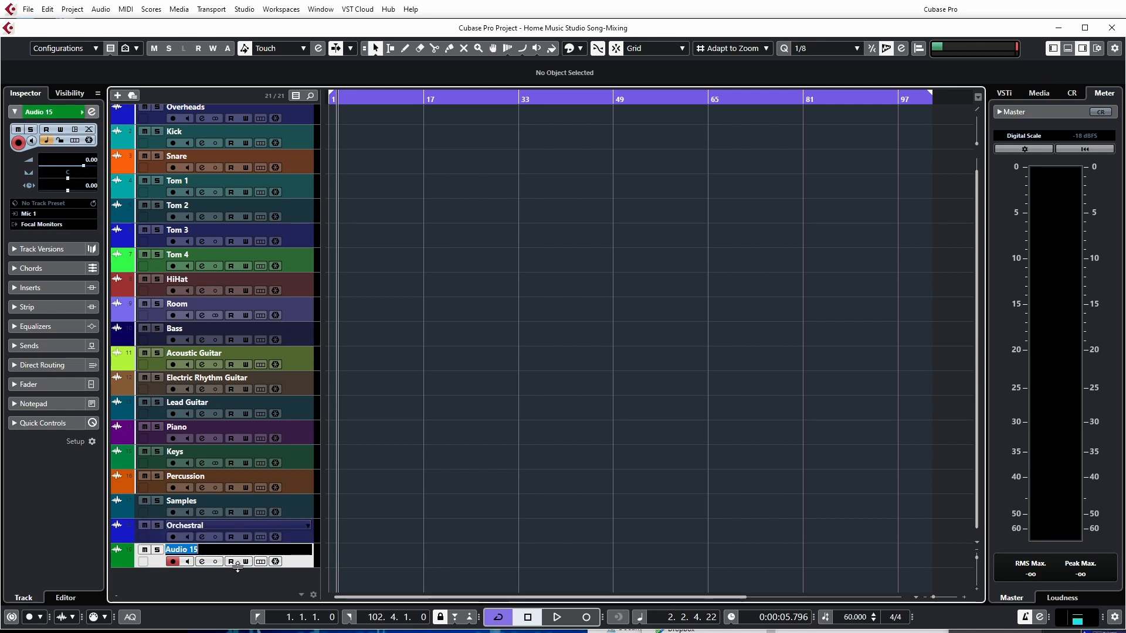
text(VO)
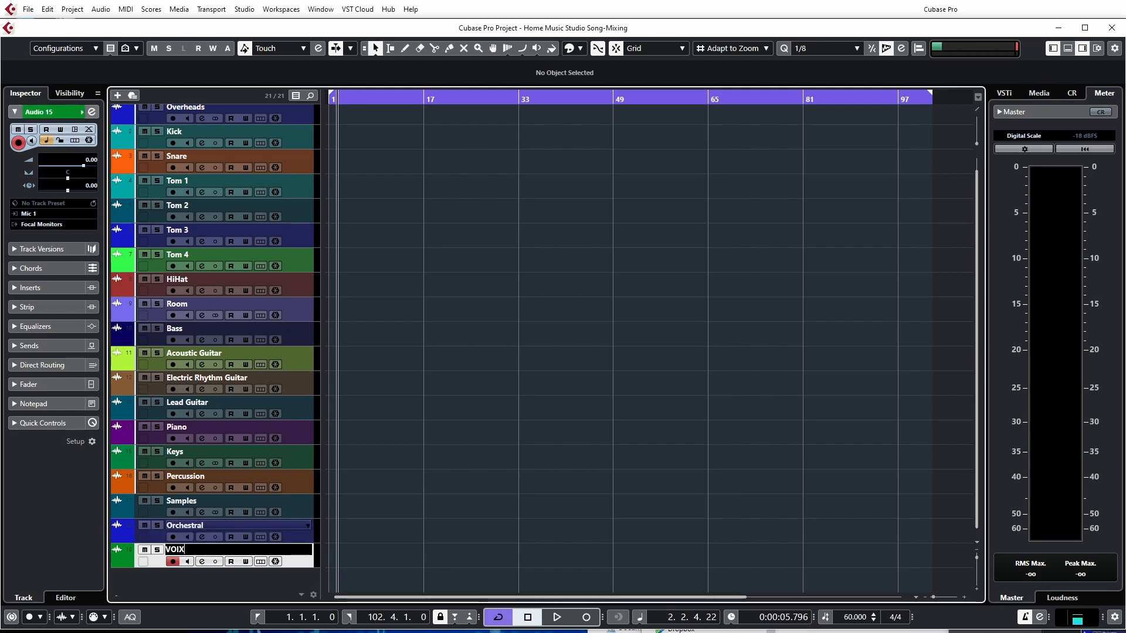
text(X)
key(Return)
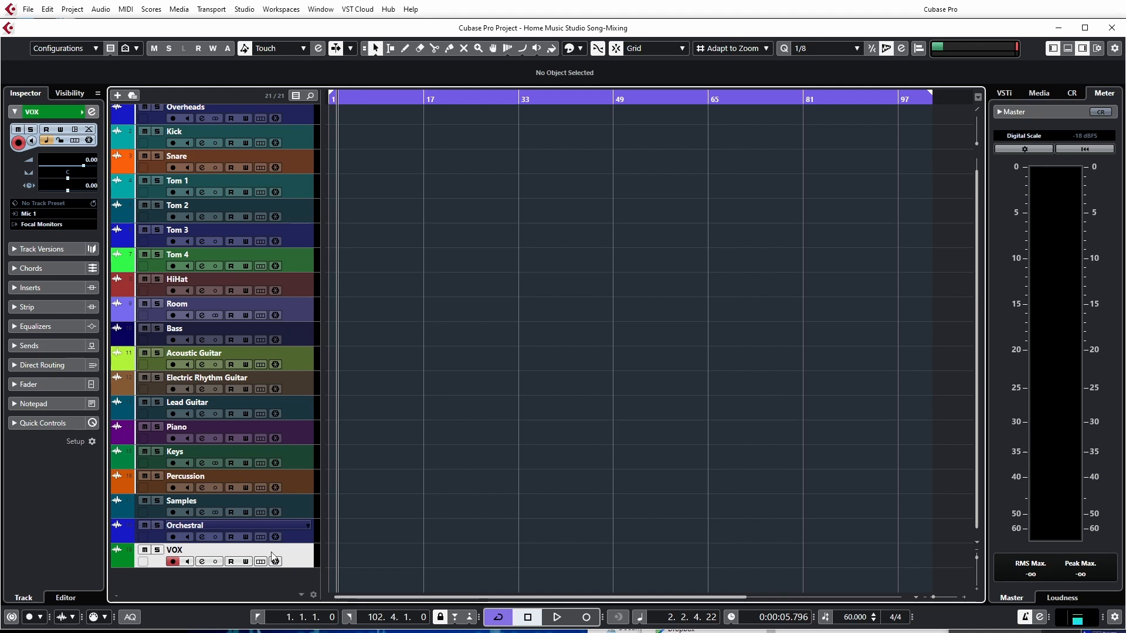
Step: Add two mono audio tracks below the VOX track, using Mic 1 as input and Focal Monitors as output
click(117, 96)
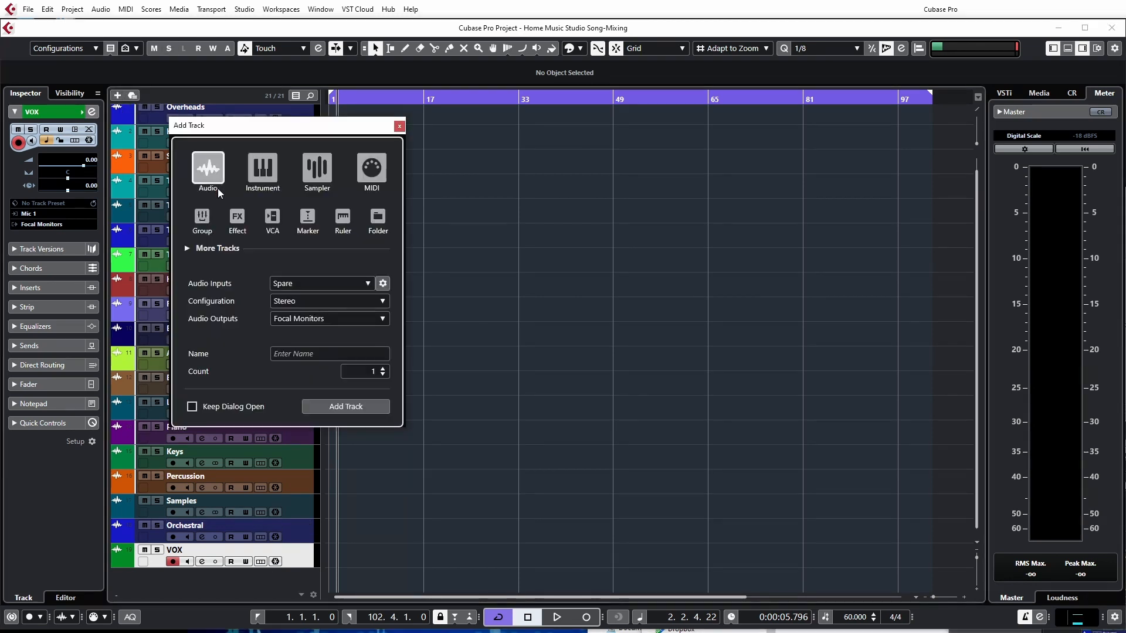
click(295, 302)
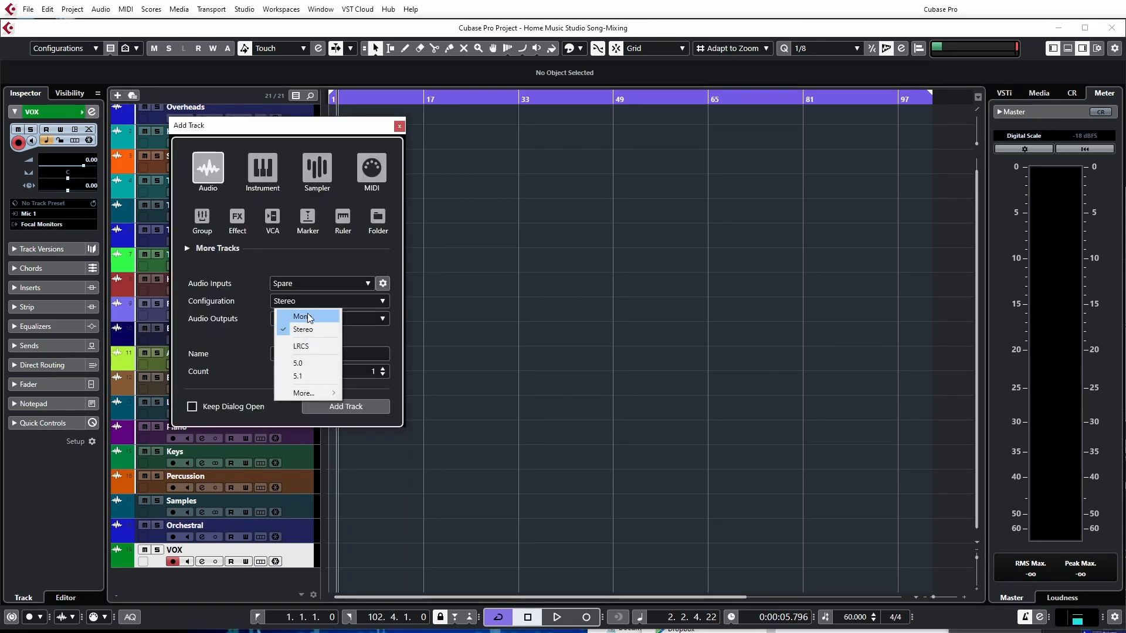
click(303, 316)
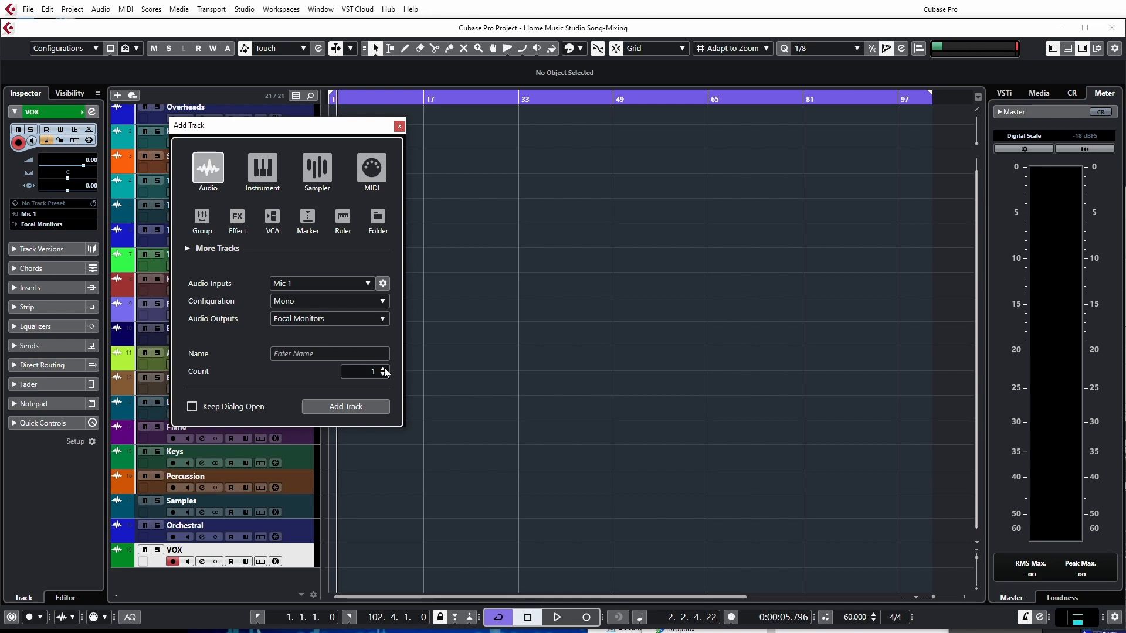
click(358, 409)
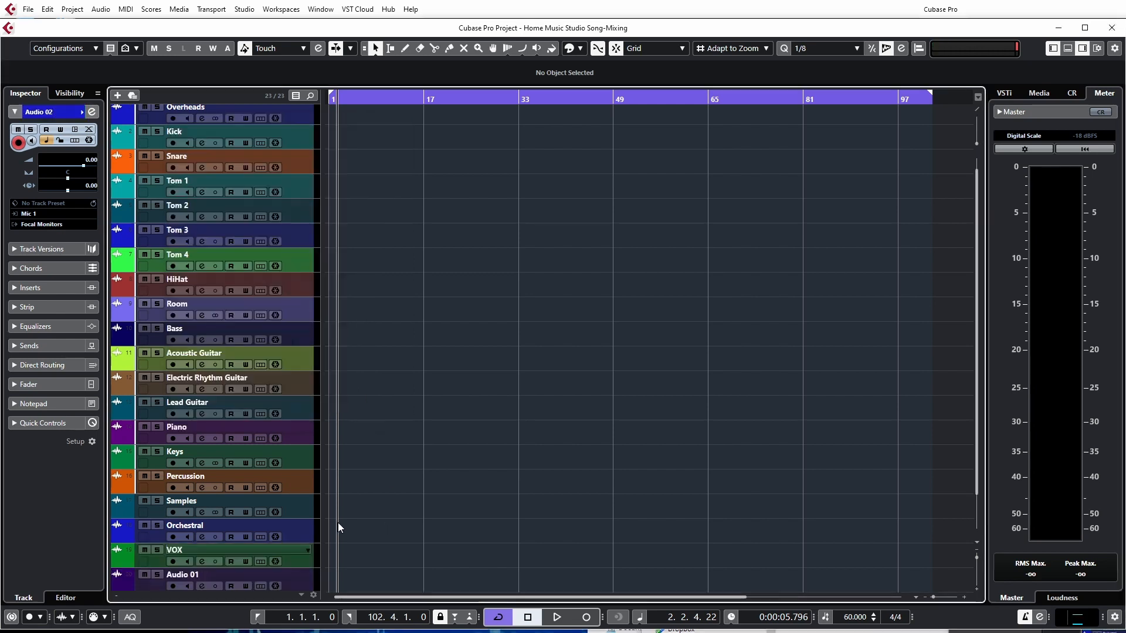
Step: Rename the two new tracks below VOX as BGV 1 and BGV 2
click(193, 527)
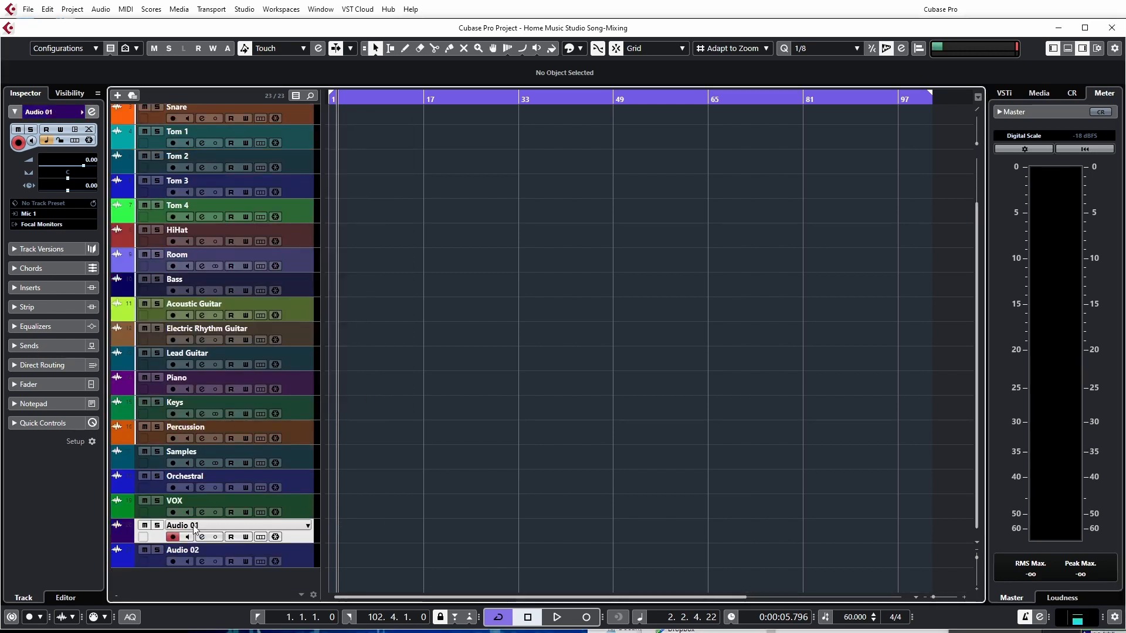
double_click(205, 527)
text(BGV 1)
double_click(201, 549)
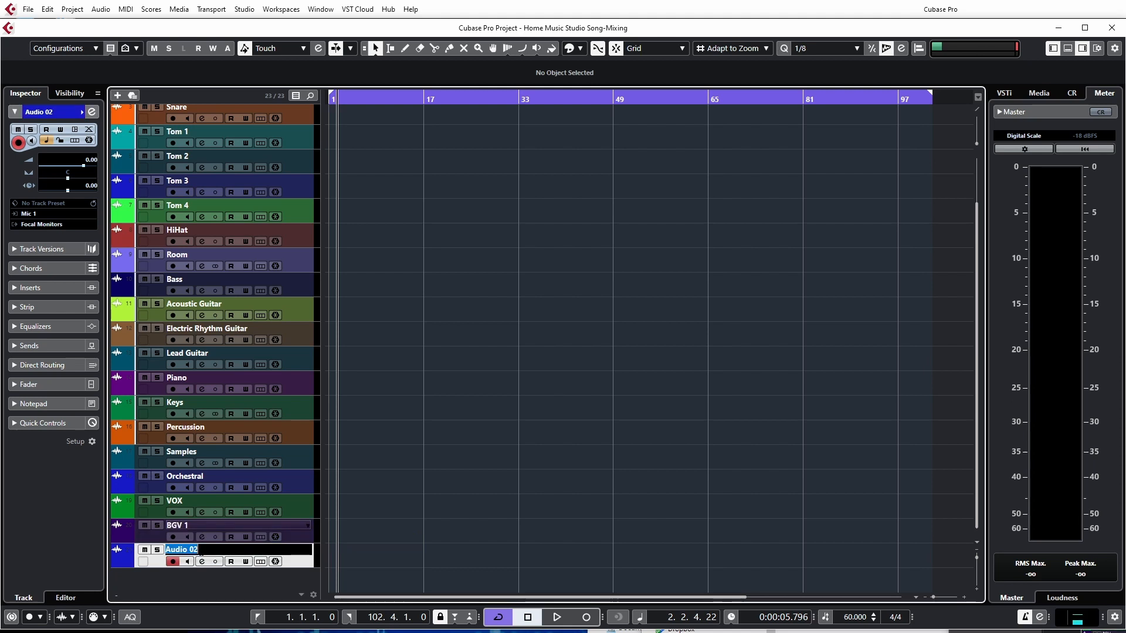
text(BGV 2)
key(Return)
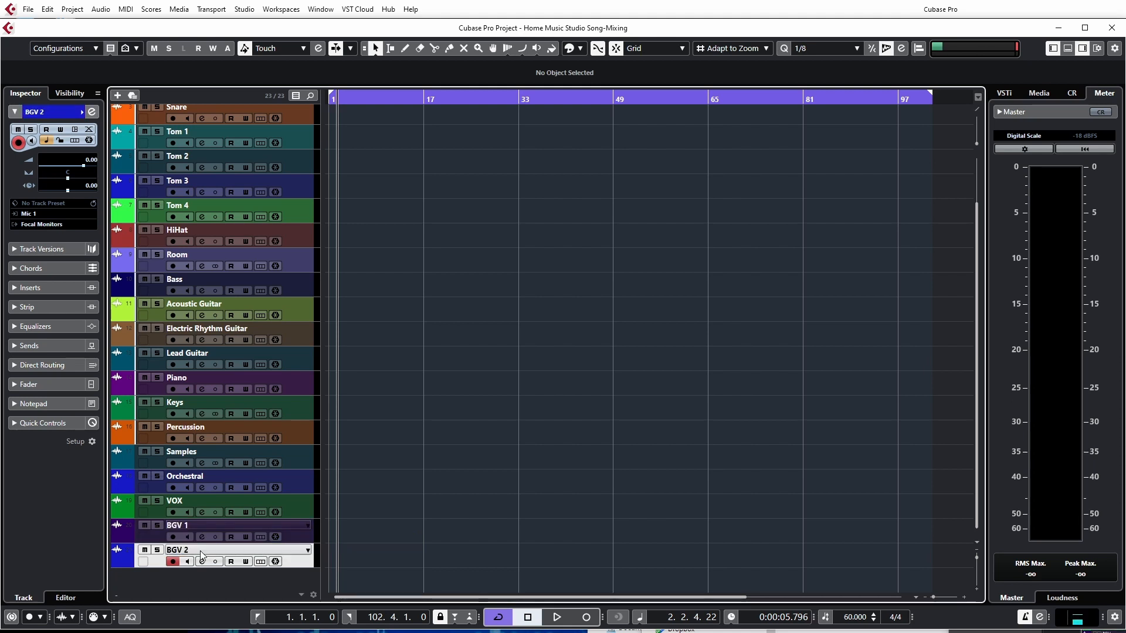
Step: Change the Overheads track's colour to light brown
scroll(274, 463, up, 3)
scroll(256, 463, down, 3)
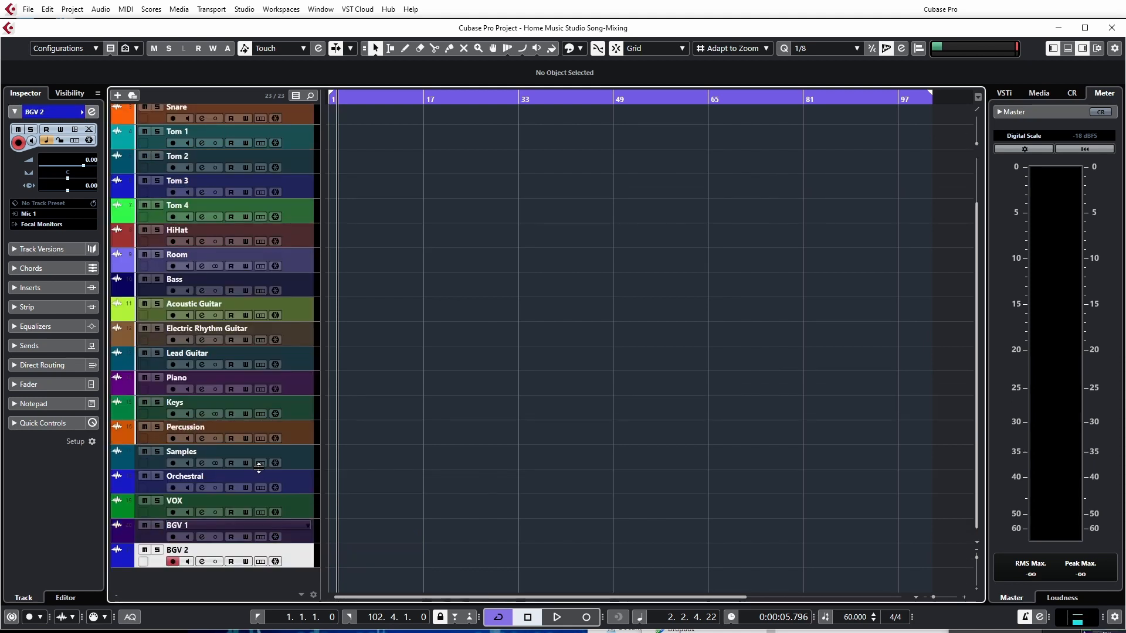
scroll(259, 468, up, 3)
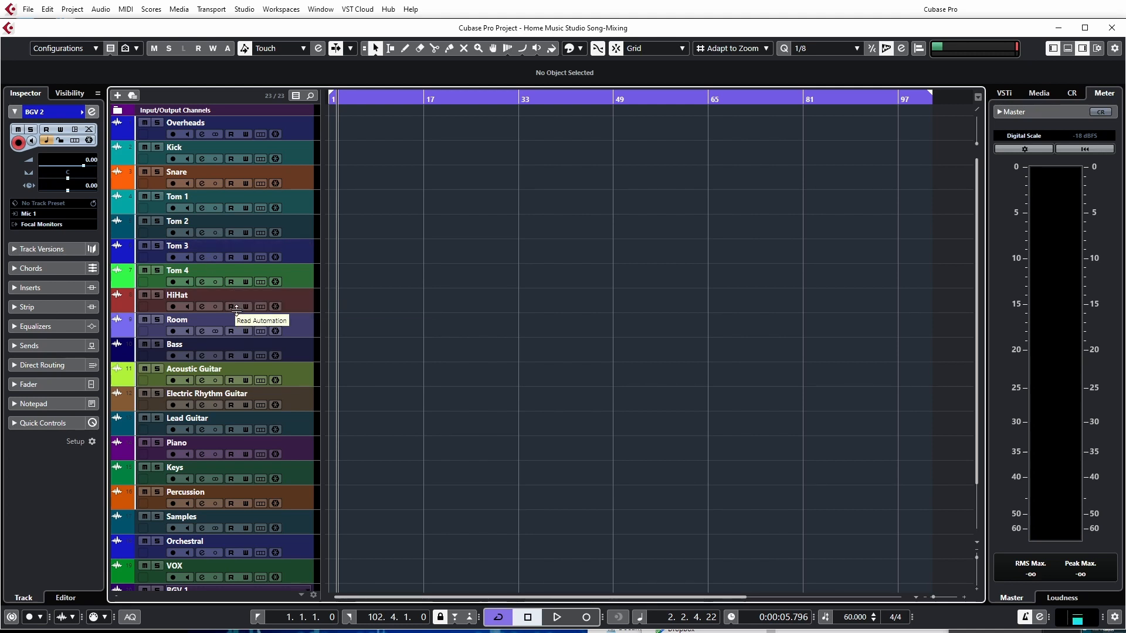
click(128, 141)
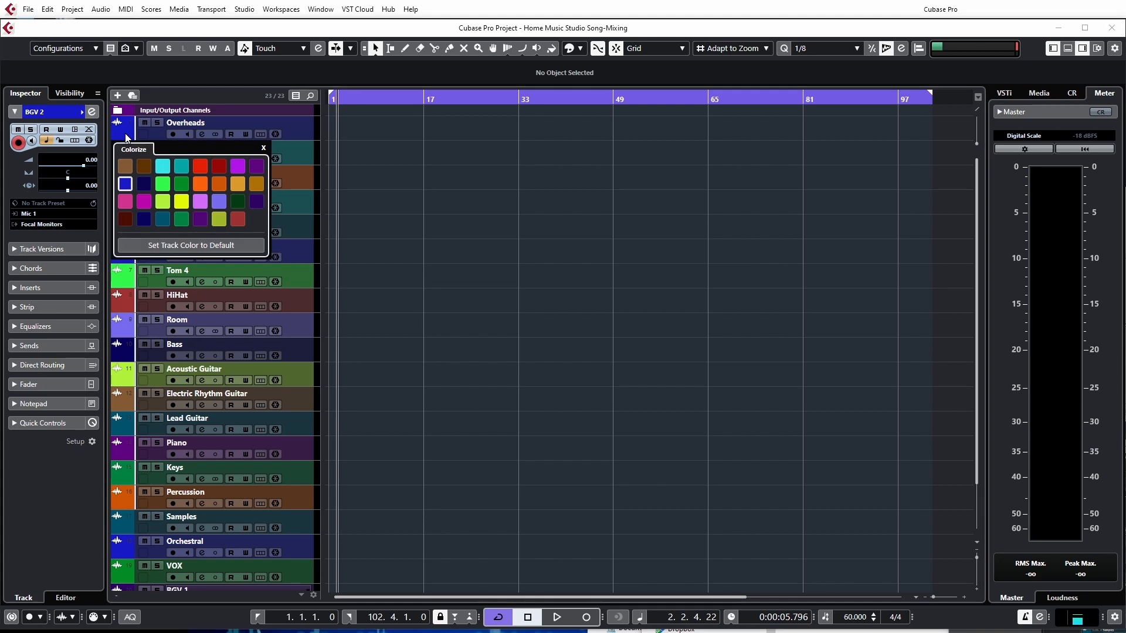
click(125, 166)
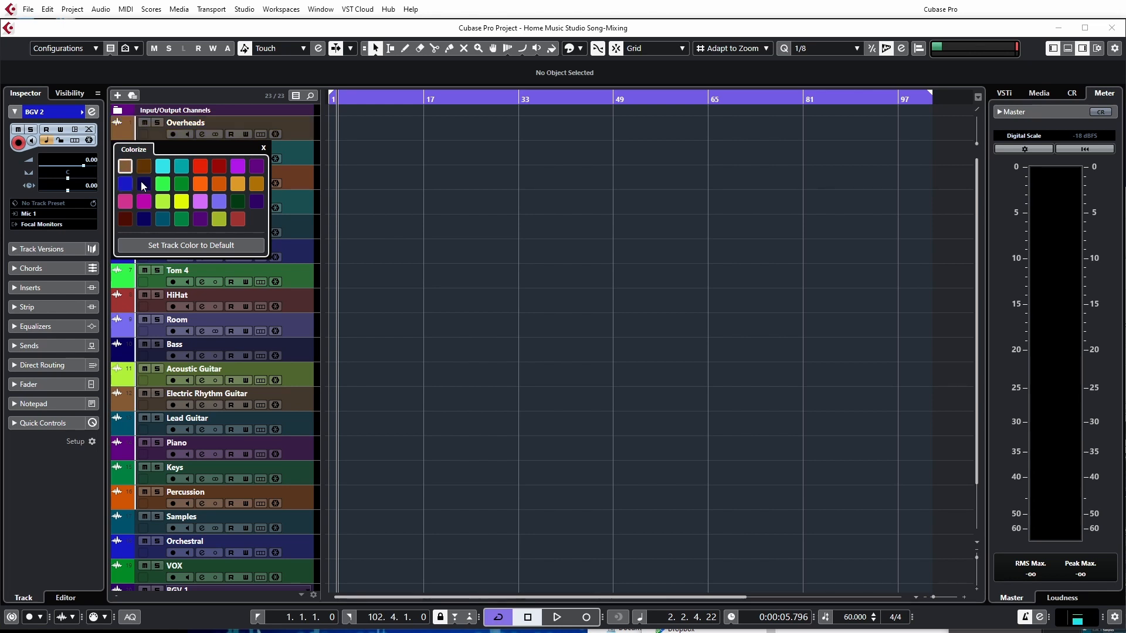
click(127, 135)
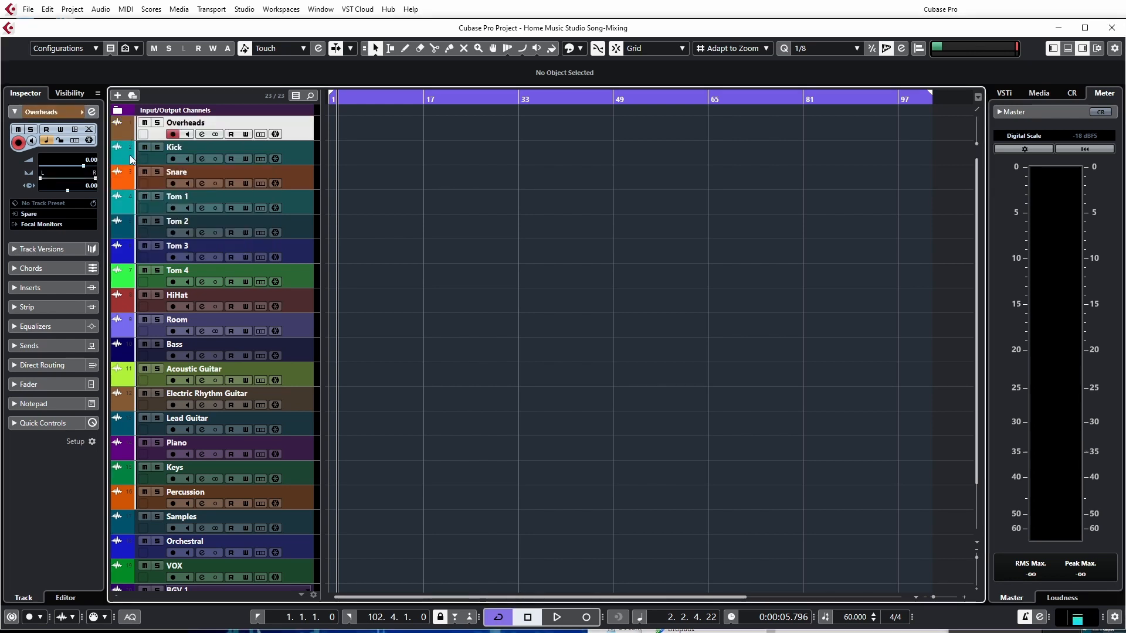
Step: Colour the Kick and Snare tracks the same light brown as Overheads
click(126, 159)
click(125, 191)
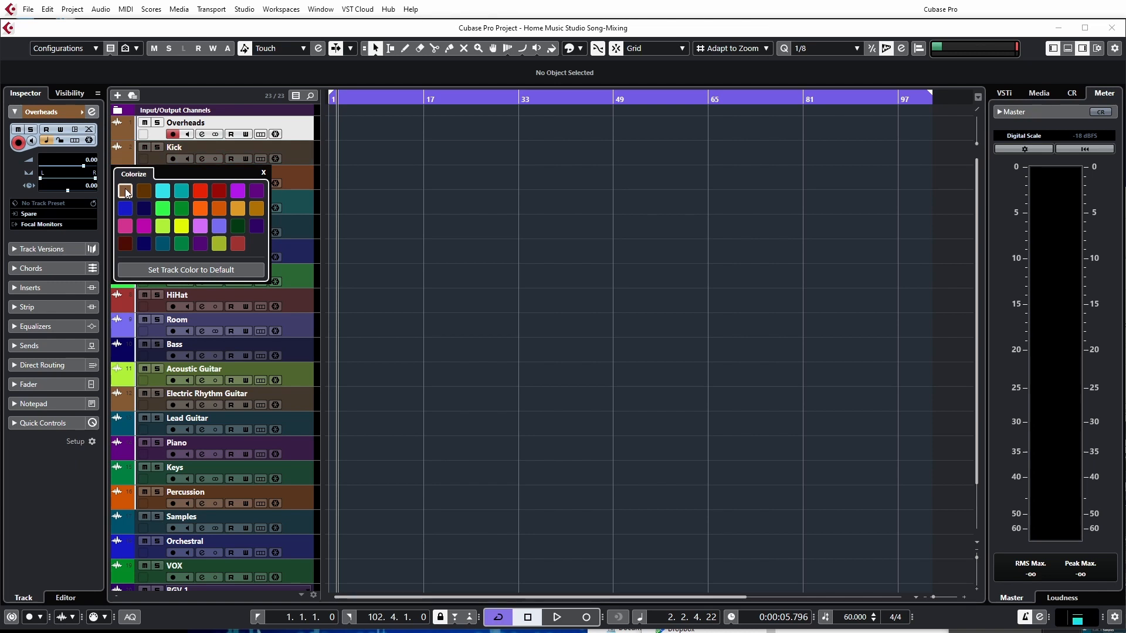
click(125, 158)
click(128, 183)
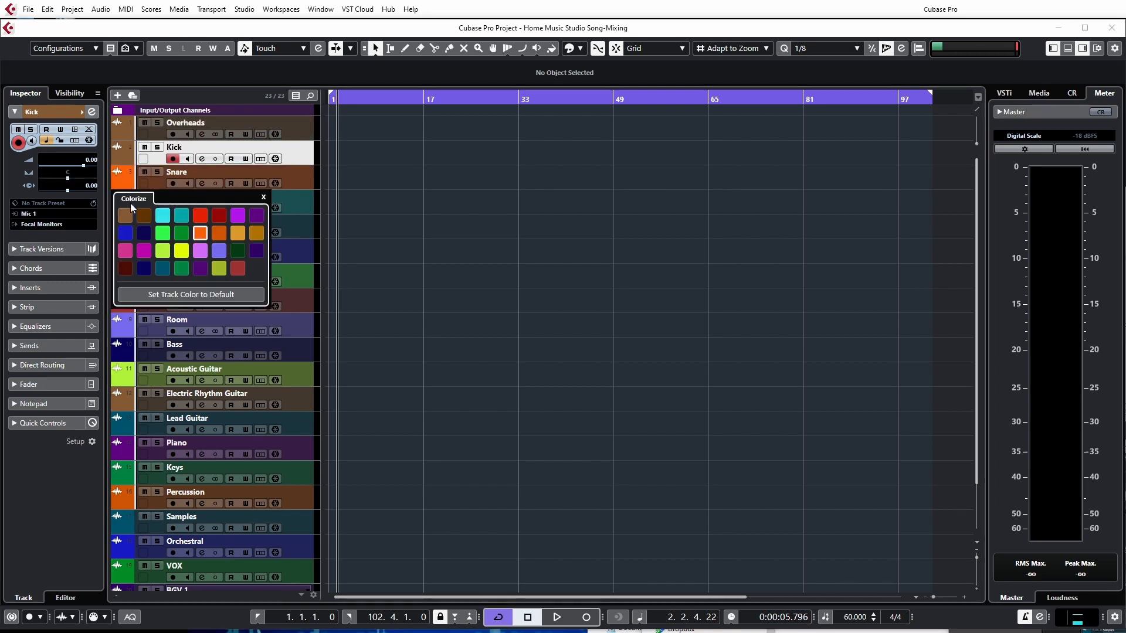
click(126, 181)
Step: Colour the Tom 1 and Tom 2 tracks light brown to match the other drums
click(122, 206)
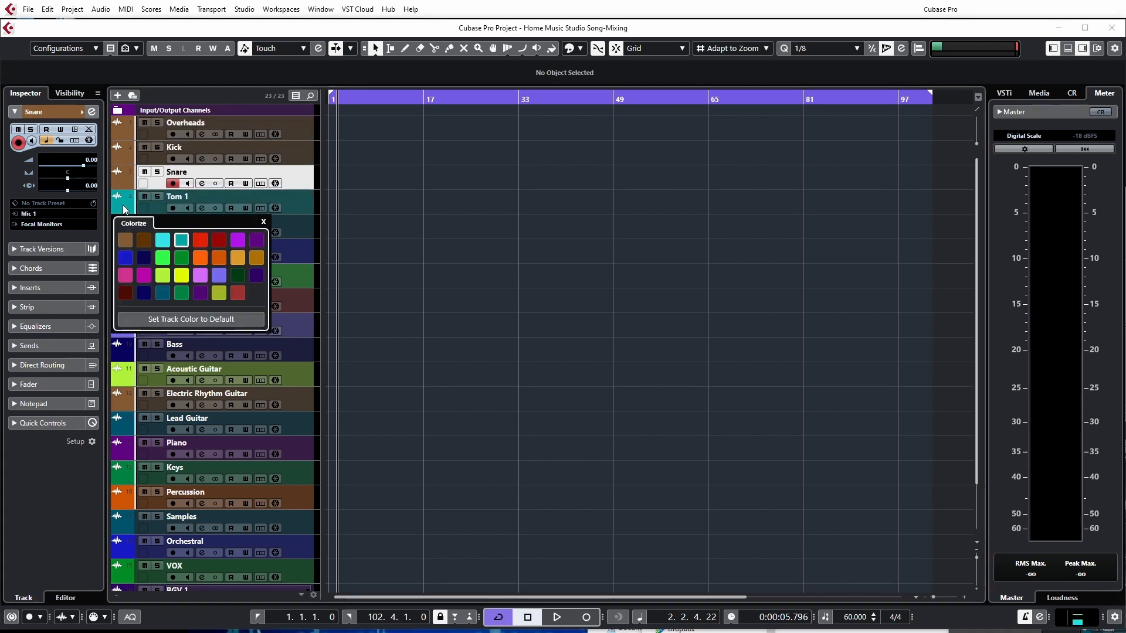
click(125, 241)
click(125, 205)
click(126, 234)
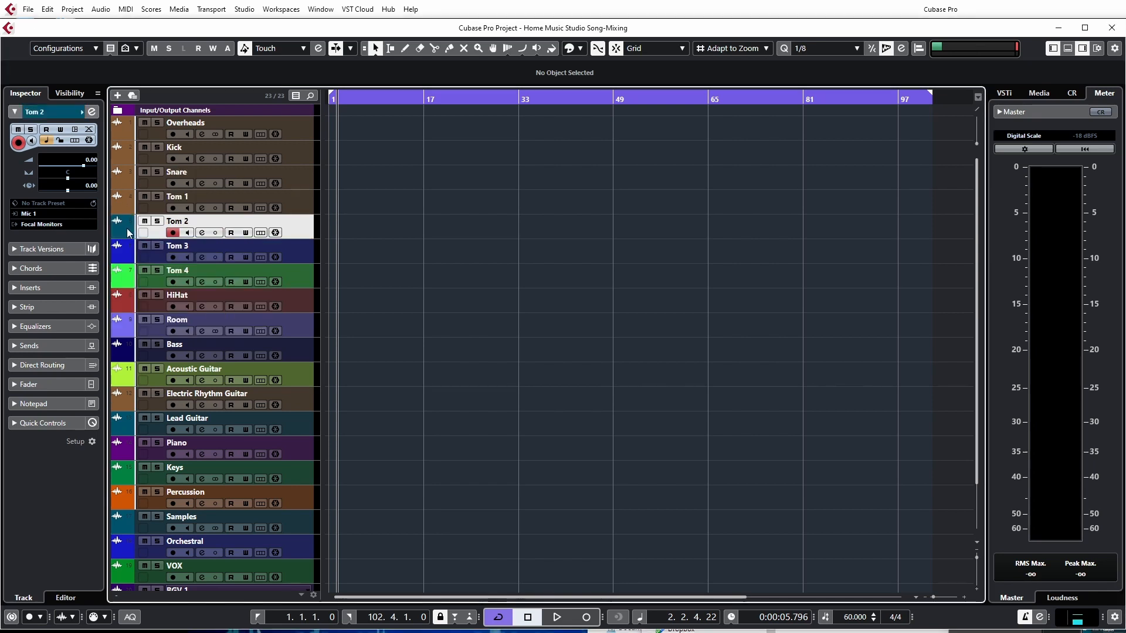
click(126, 235)
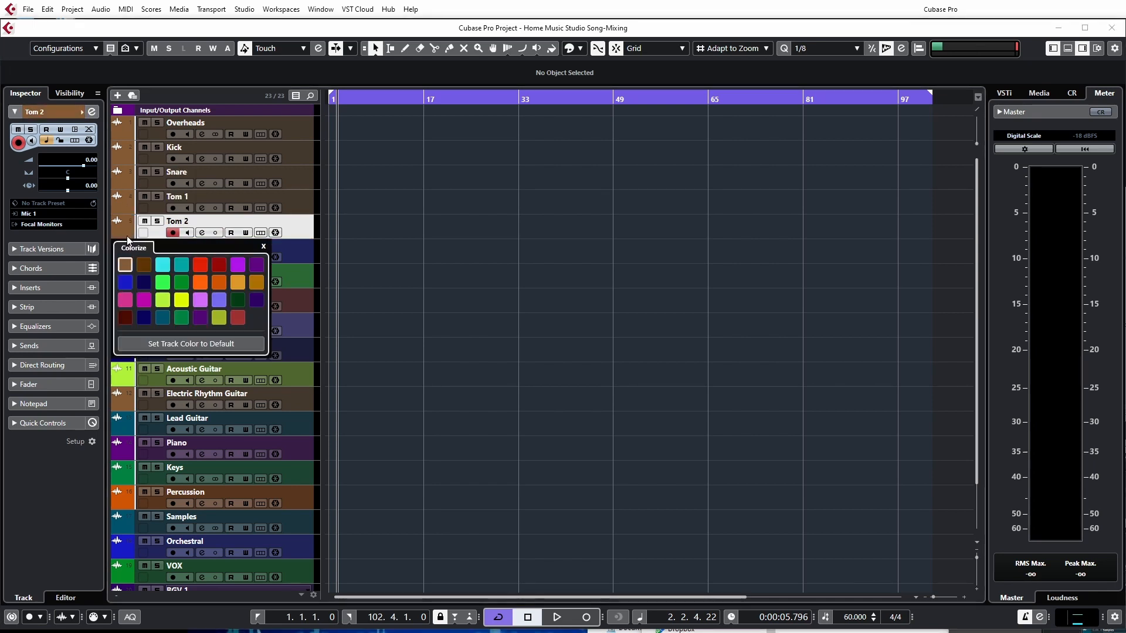
click(130, 261)
Step: Colour the Tom 3 and Tom 4 tracks light brown, keeping Tom 3's automation lane collapsed
click(122, 256)
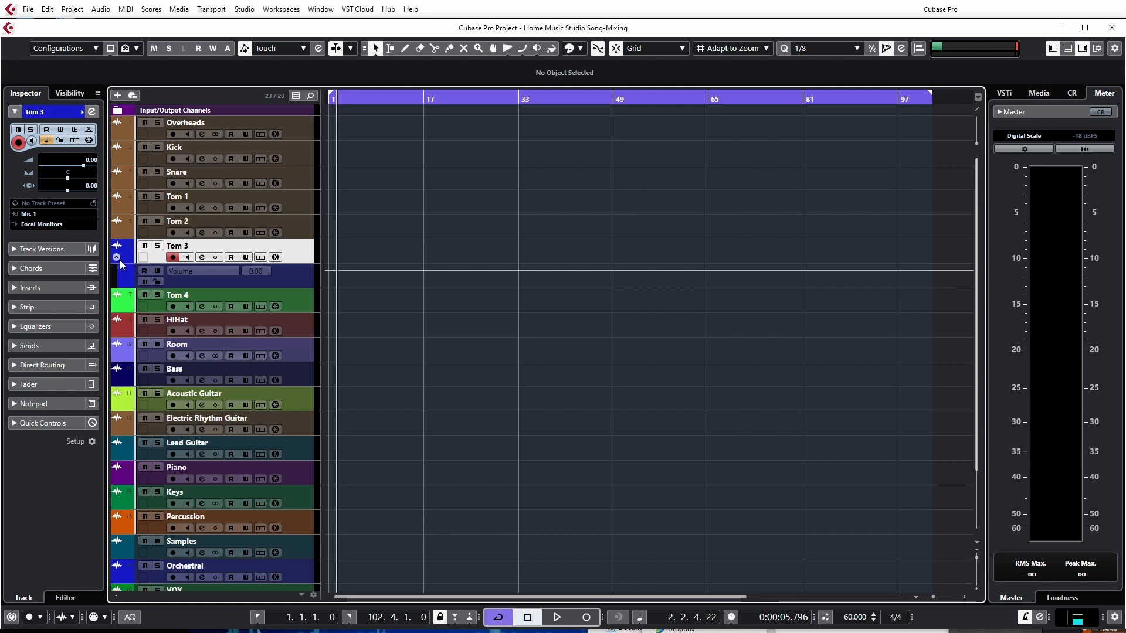
click(117, 257)
click(129, 287)
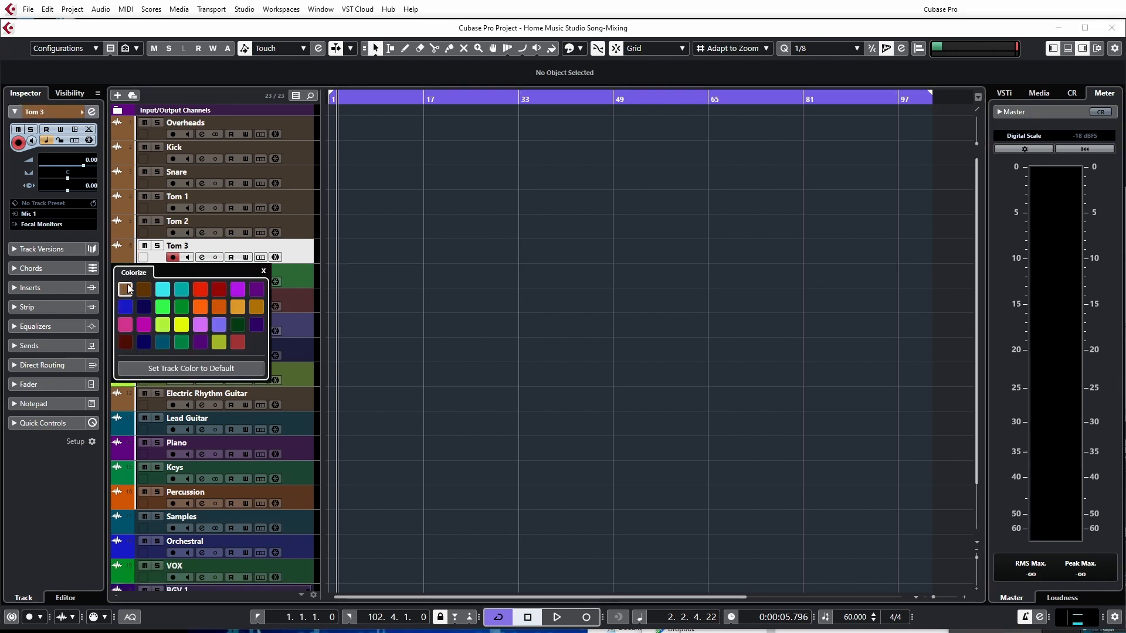
click(128, 282)
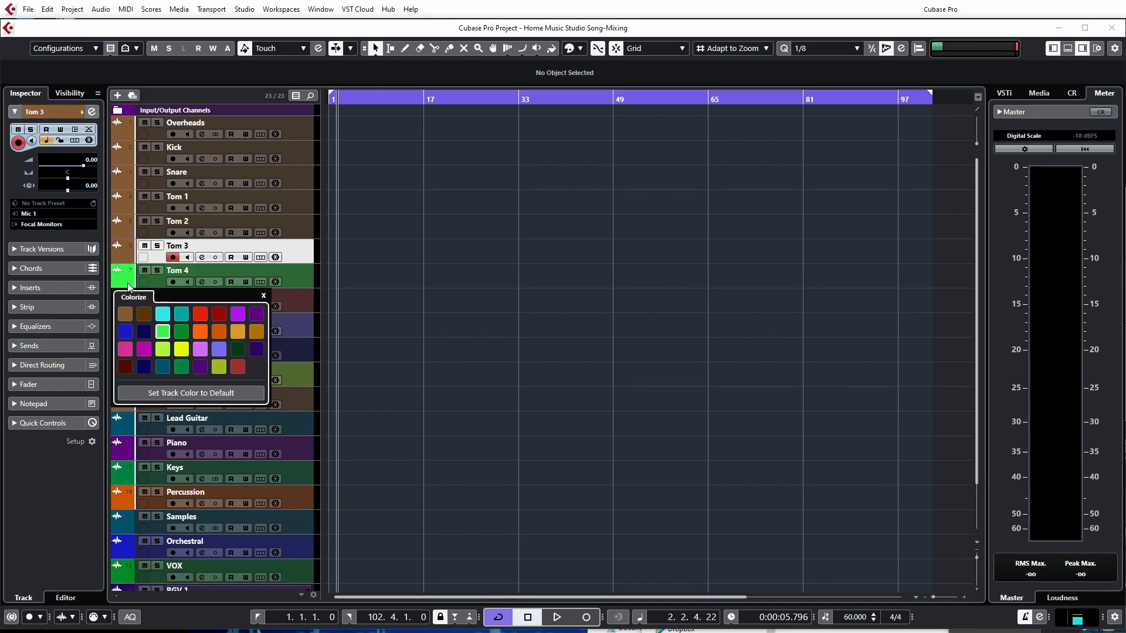
click(125, 316)
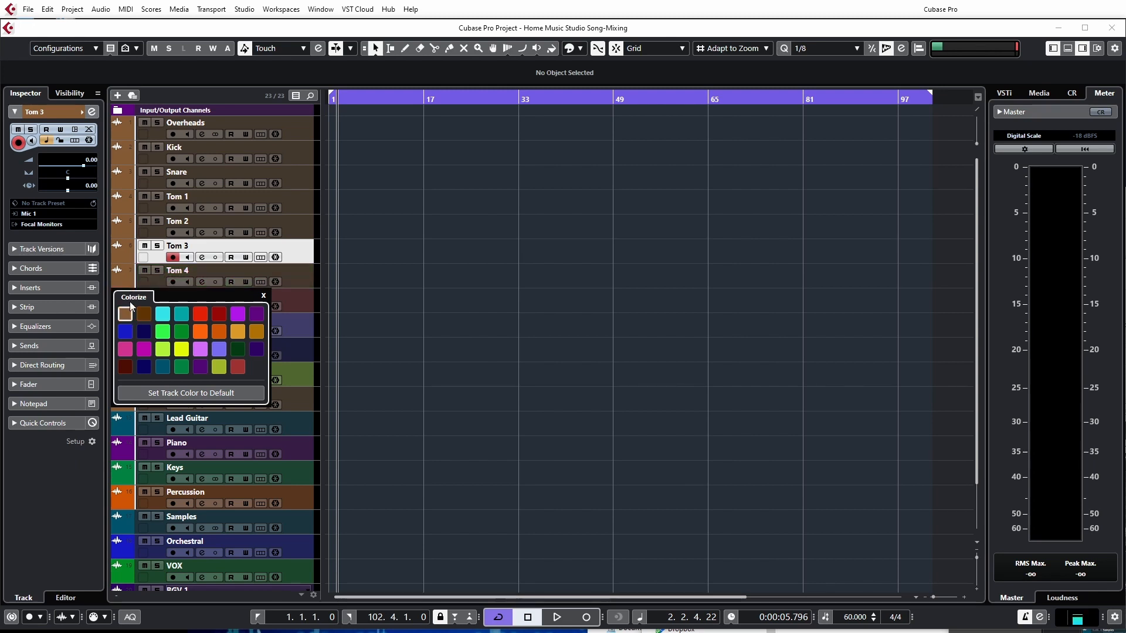
click(129, 282)
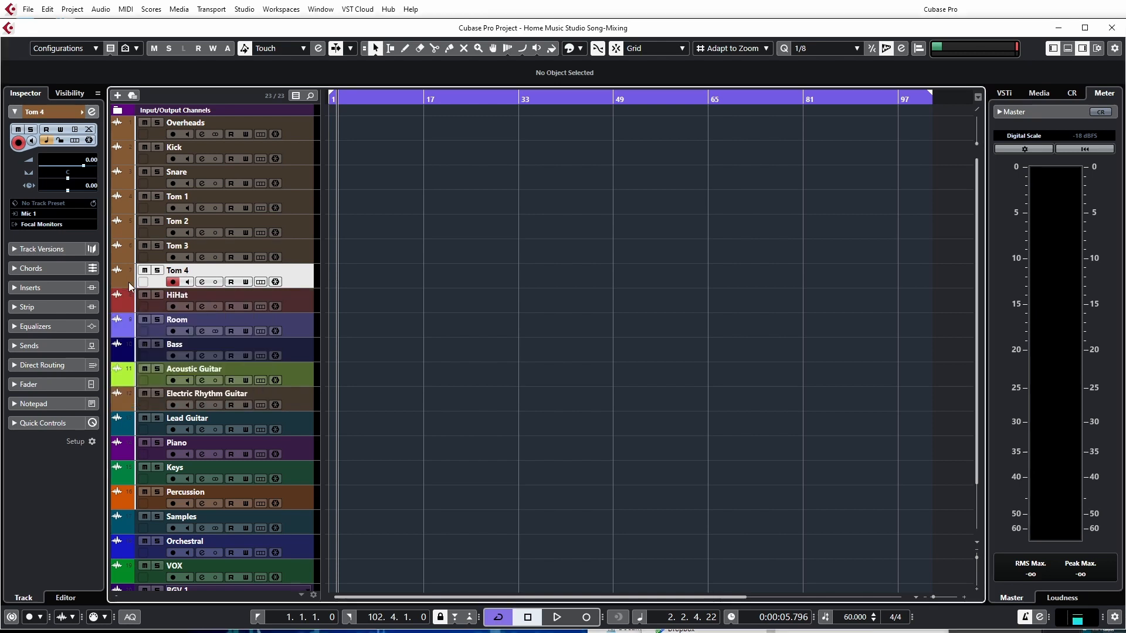
Step: Colour the HiHat and Room tracks light brown to match the other drums
click(124, 304)
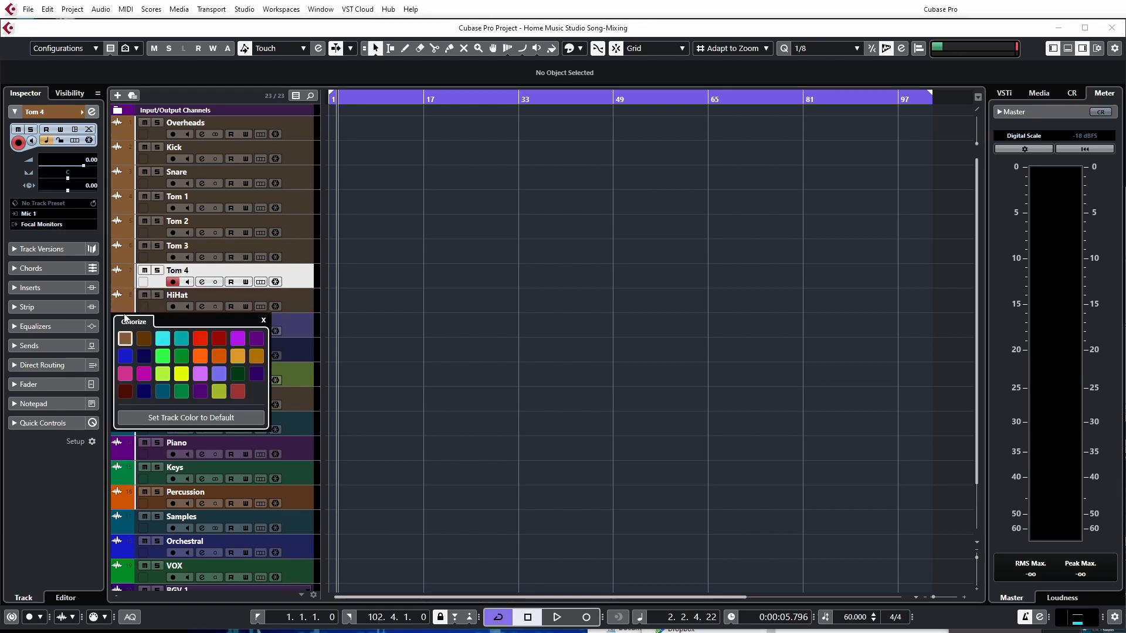
click(128, 308)
click(129, 331)
click(128, 352)
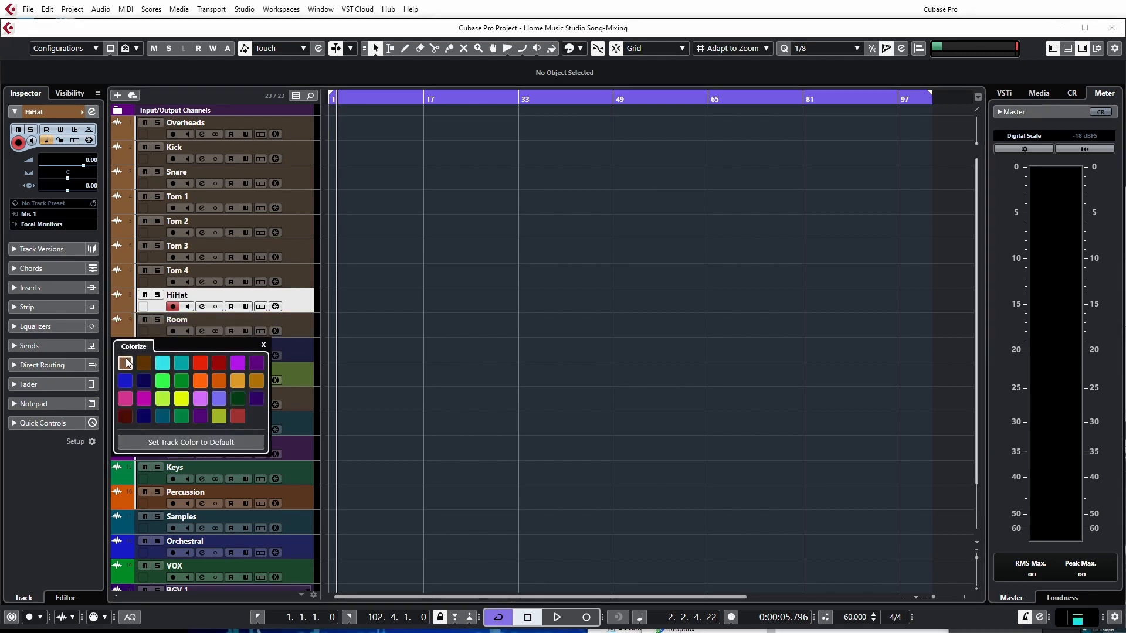
click(125, 326)
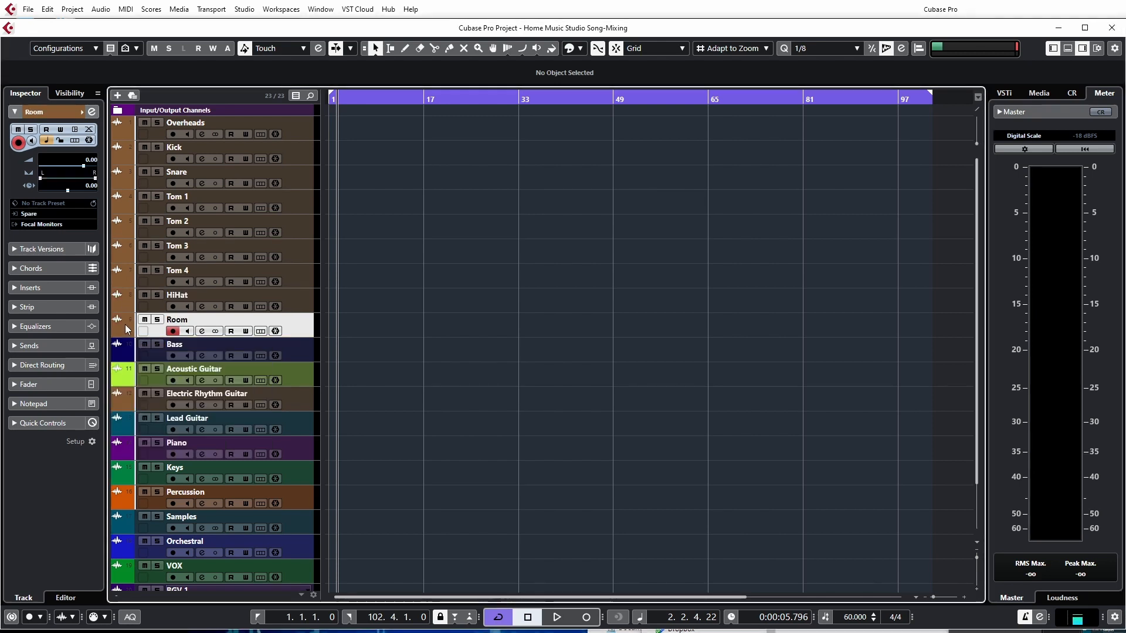
Step: Colour the Bass track light cyan and the Acoustic Guitar track red
click(128, 359)
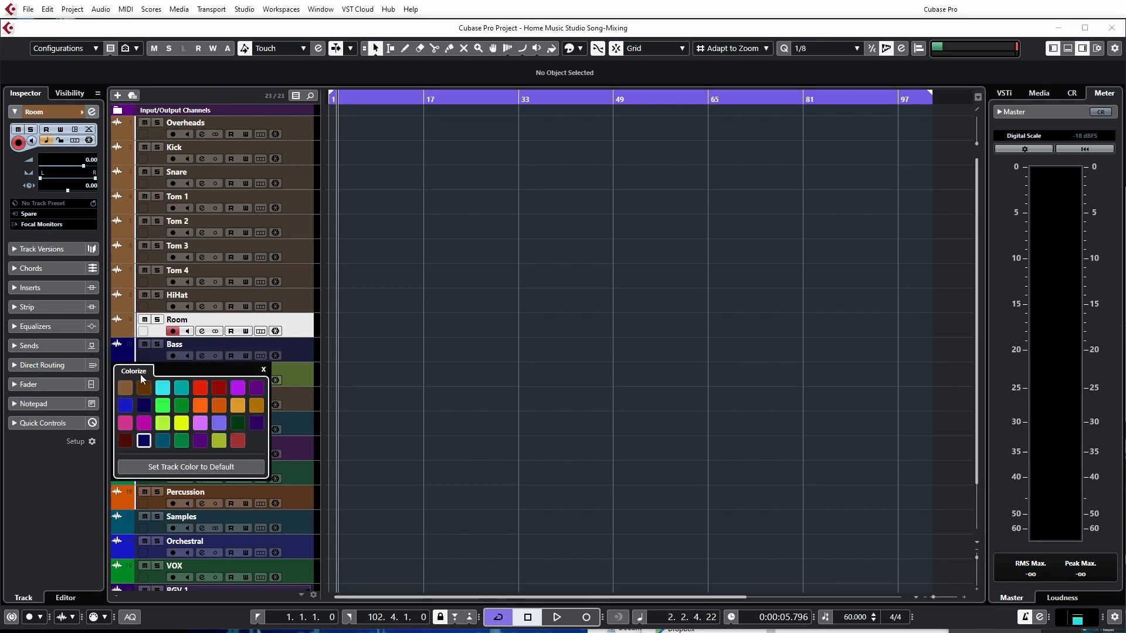
click(164, 390)
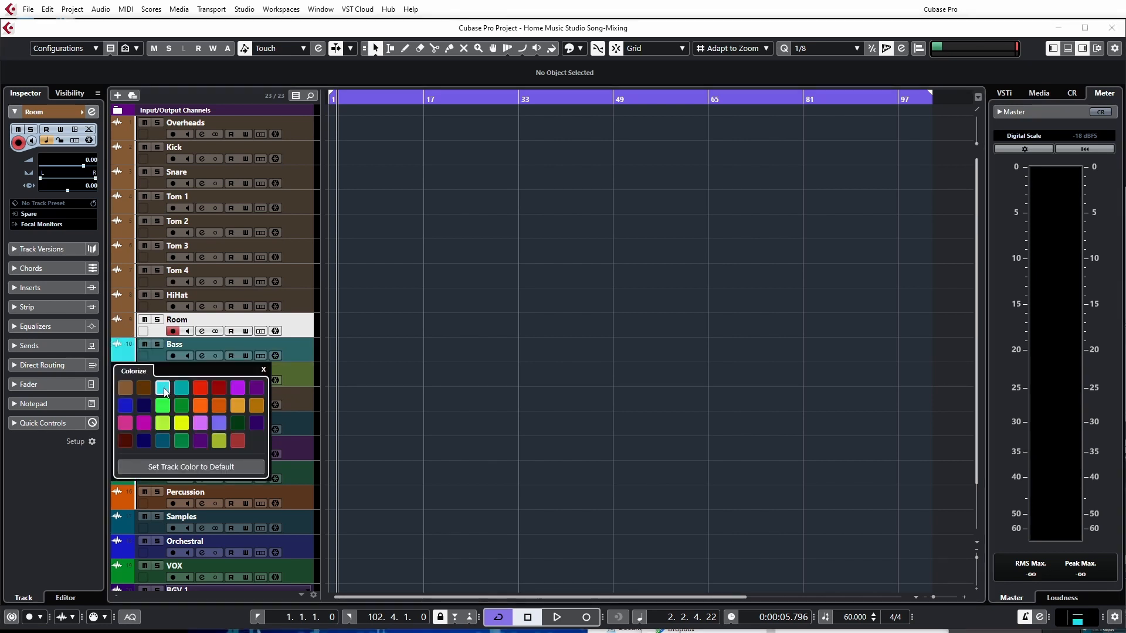
click(135, 356)
click(125, 380)
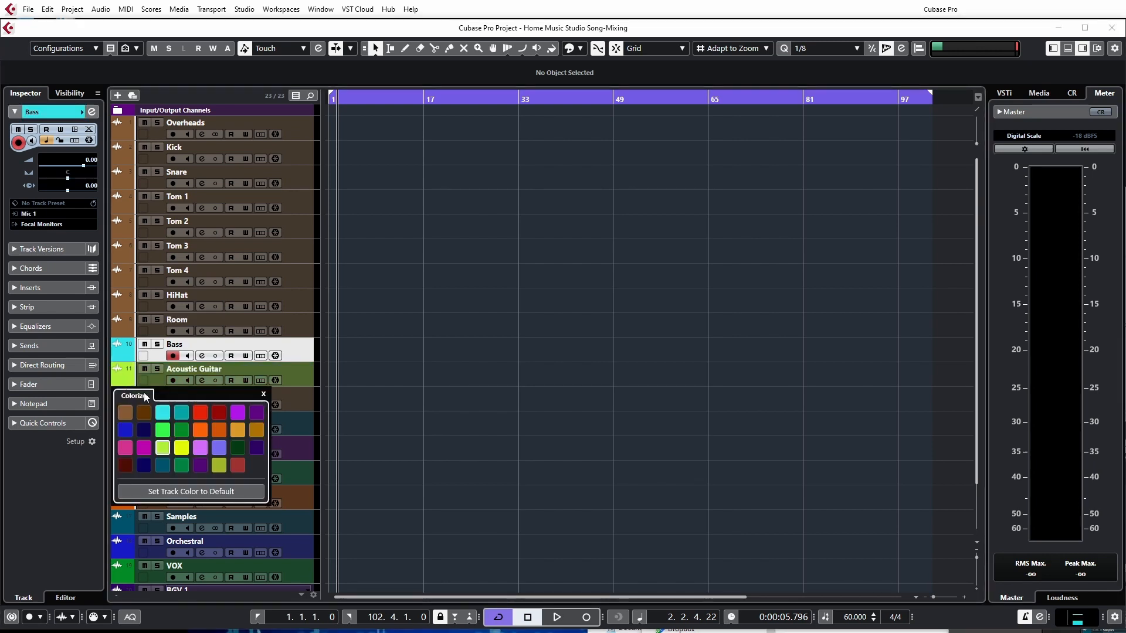
click(200, 413)
click(126, 381)
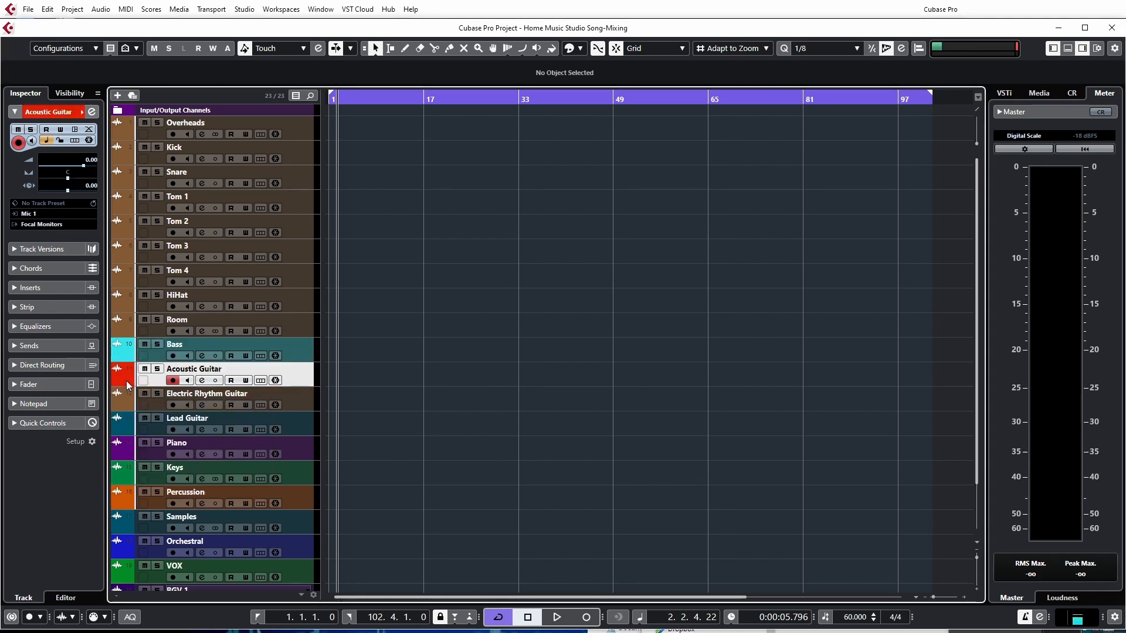
Step: Colour the Electric Rhythm Guitar and Lead Guitar tracks red to match the Acoustic Guitar
click(125, 404)
click(196, 439)
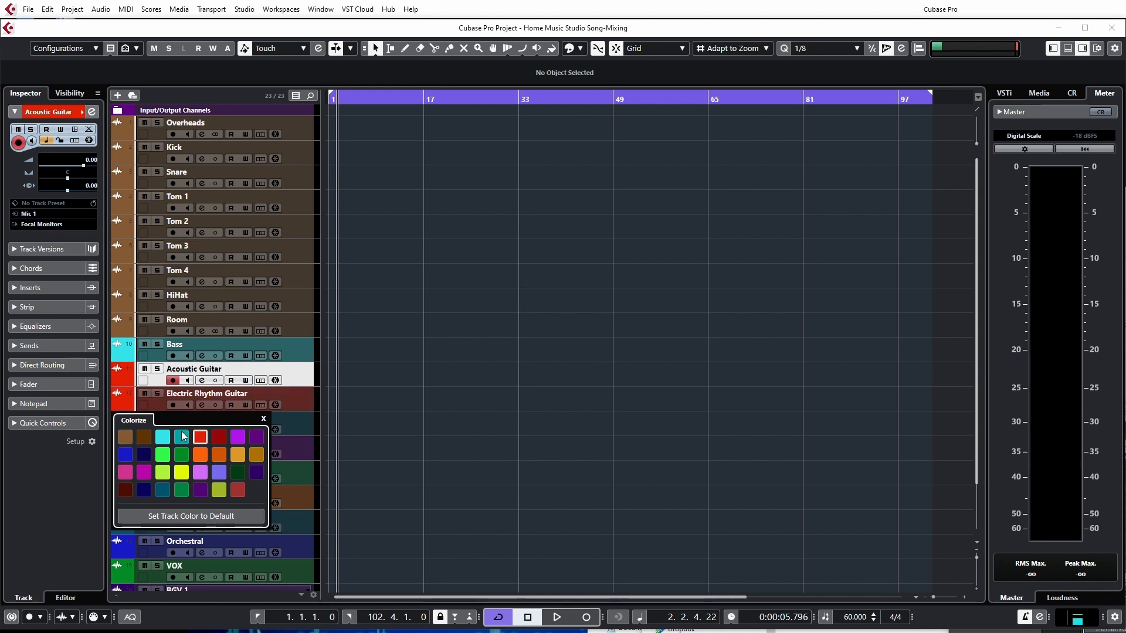
click(129, 410)
click(135, 431)
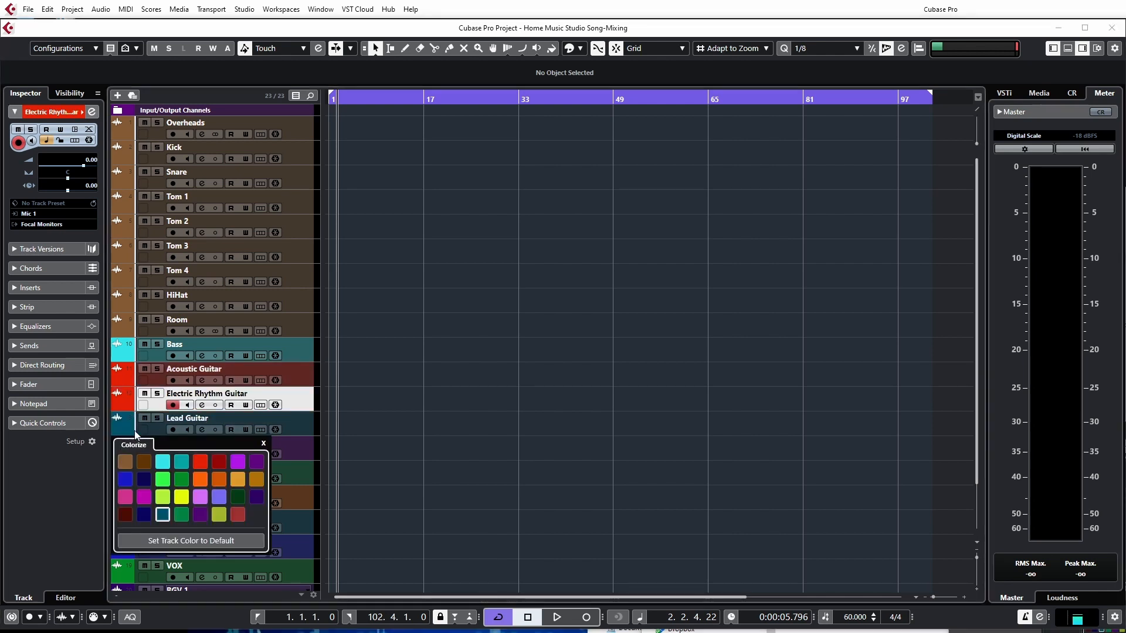
click(202, 463)
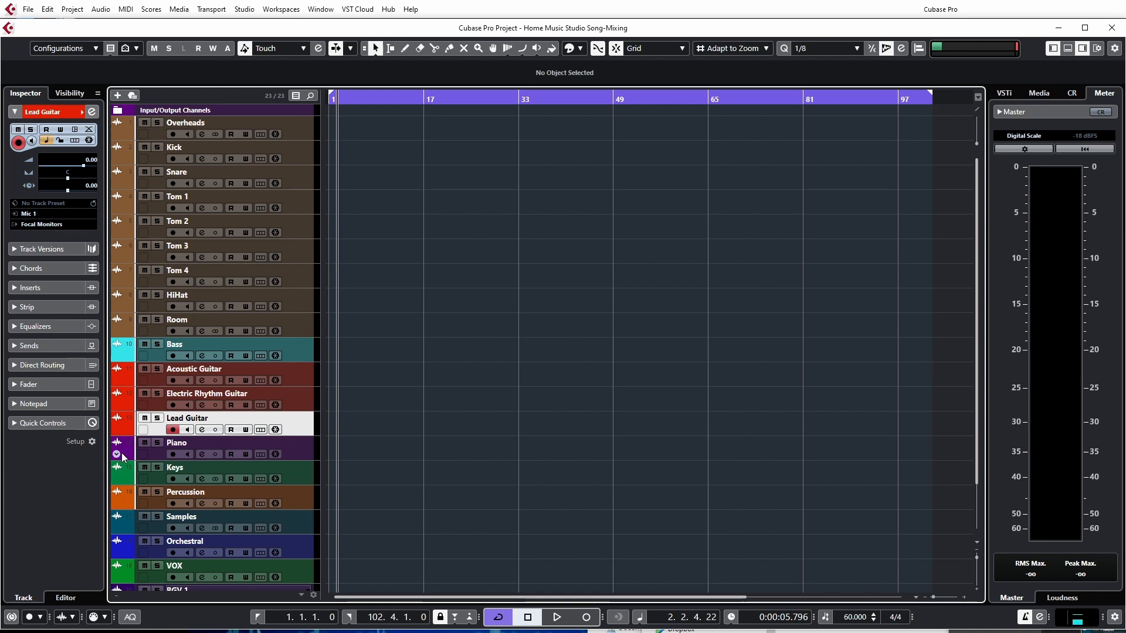
Step: Colour the Piano and Keys audio tracks bright purple
click(121, 455)
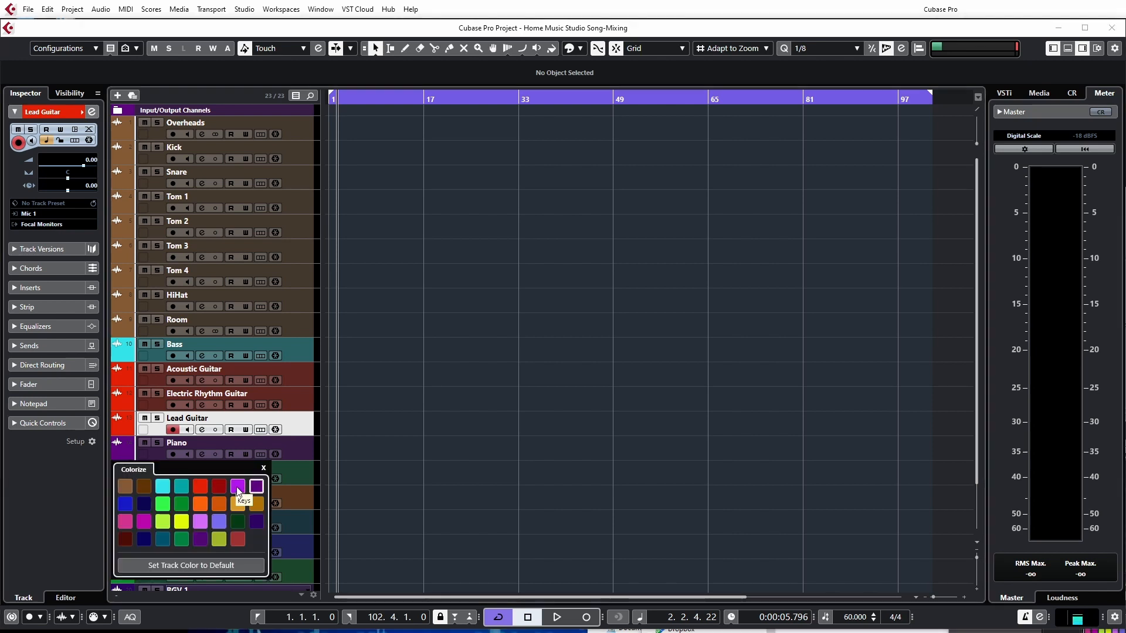
click(237, 489)
click(130, 471)
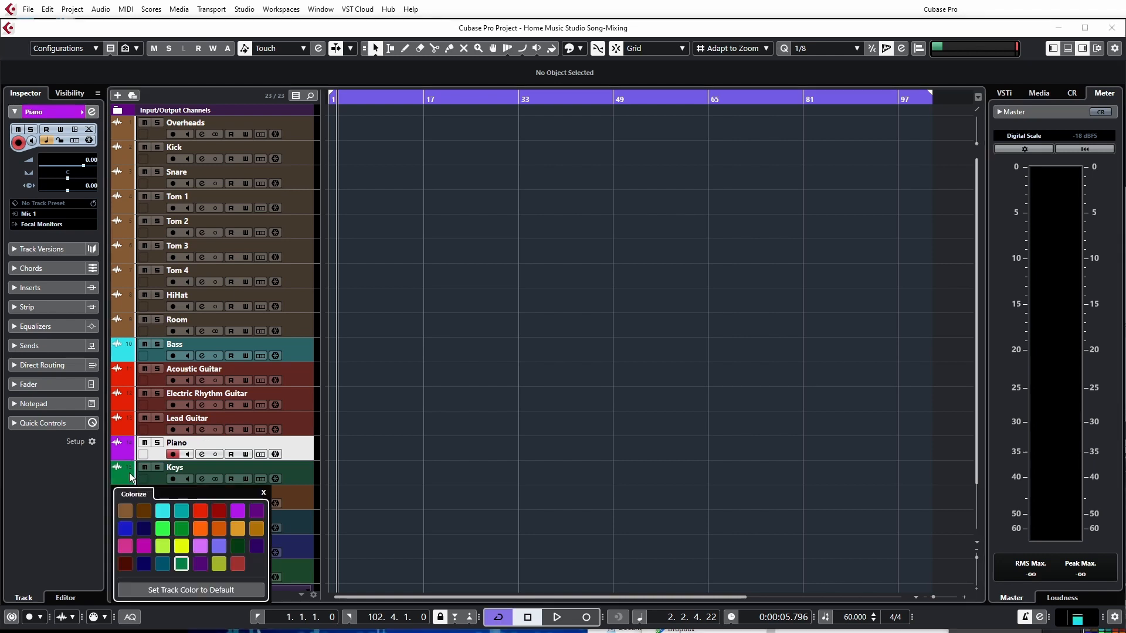
click(238, 511)
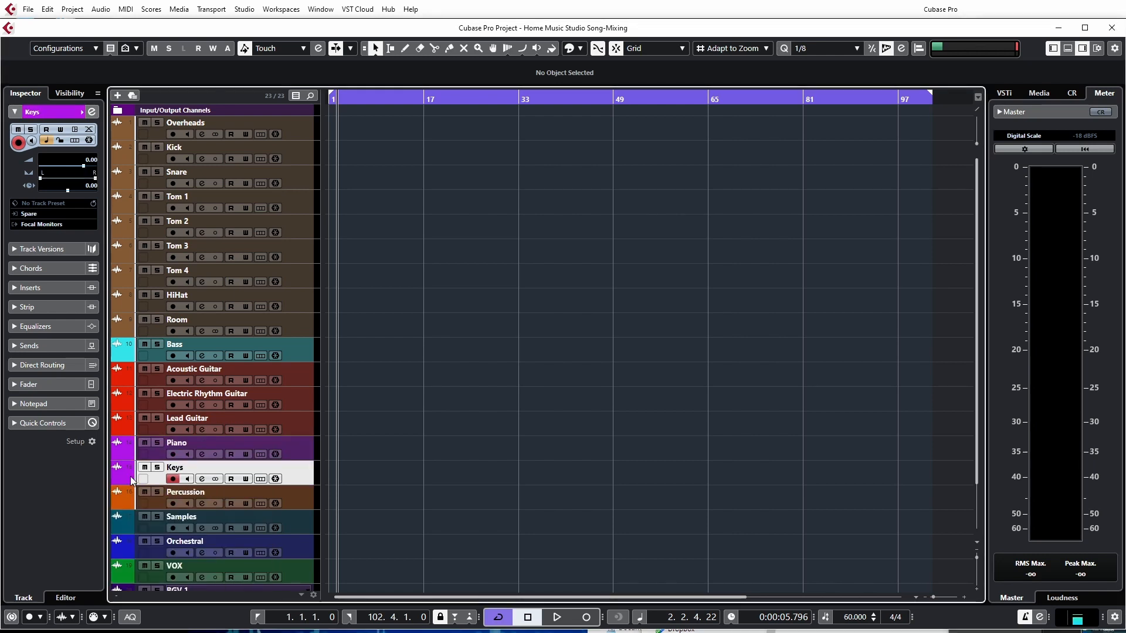
Step: Colour the Percussion track blue and the Samples track bright green
scroll(153, 480, down, 3)
click(126, 438)
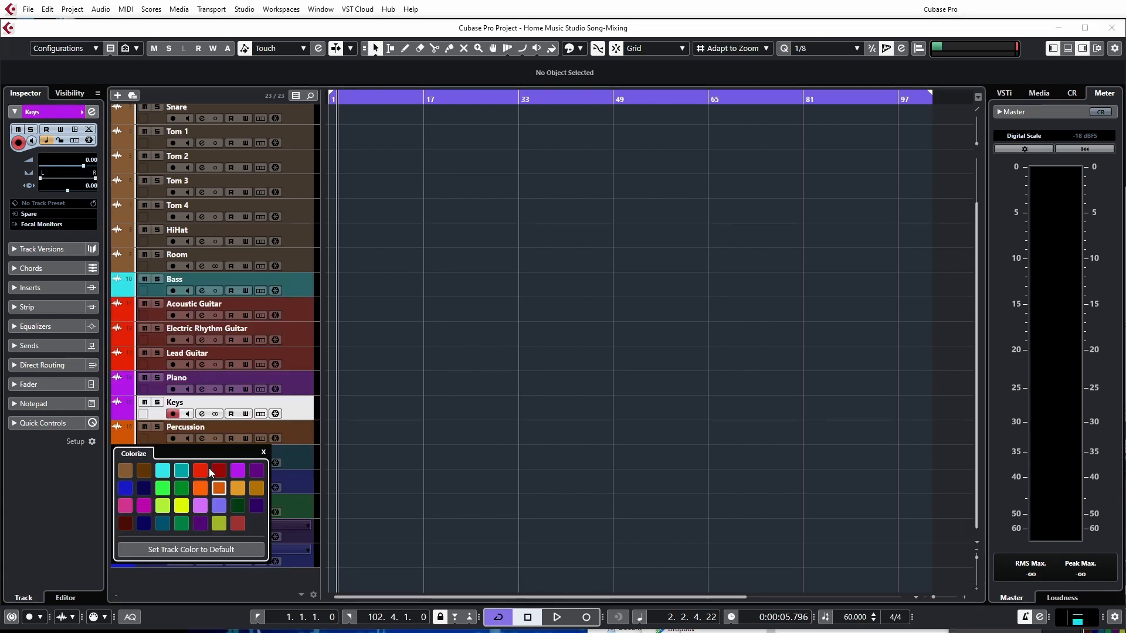
click(125, 489)
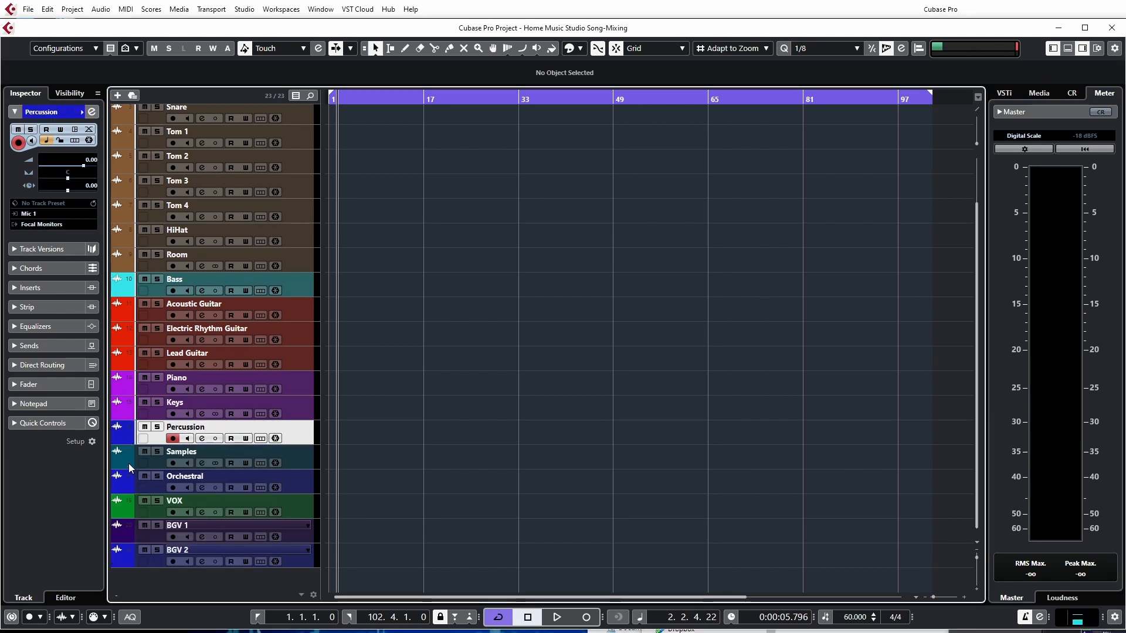
click(129, 463)
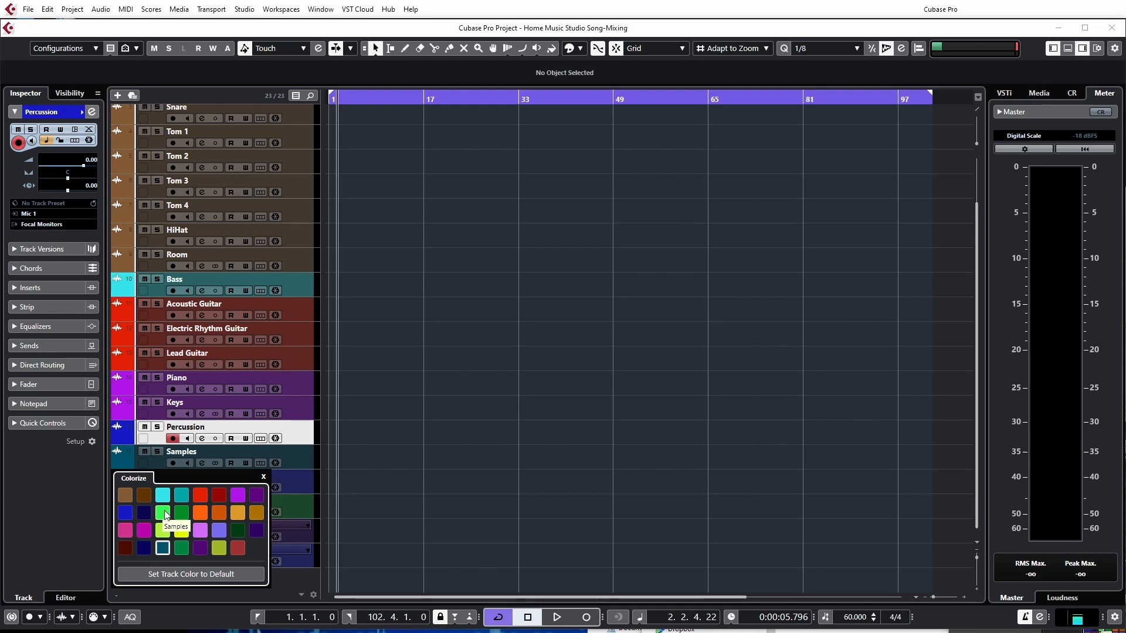
click(163, 513)
Step: Colour the Orchestral track pink and the VOX track bright orange
click(128, 486)
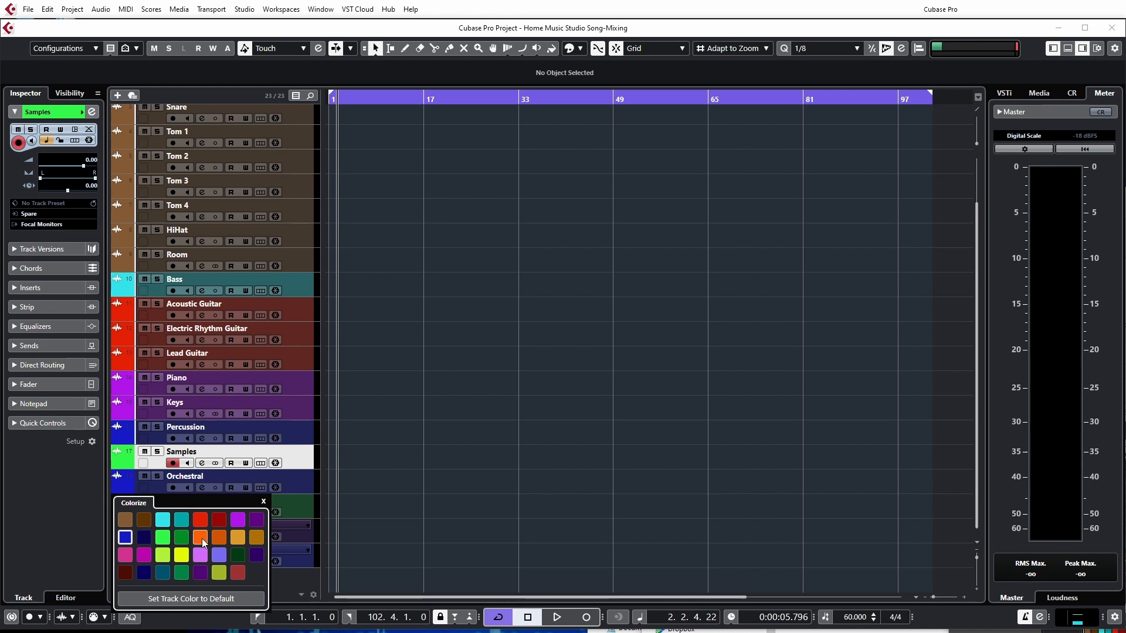
click(129, 558)
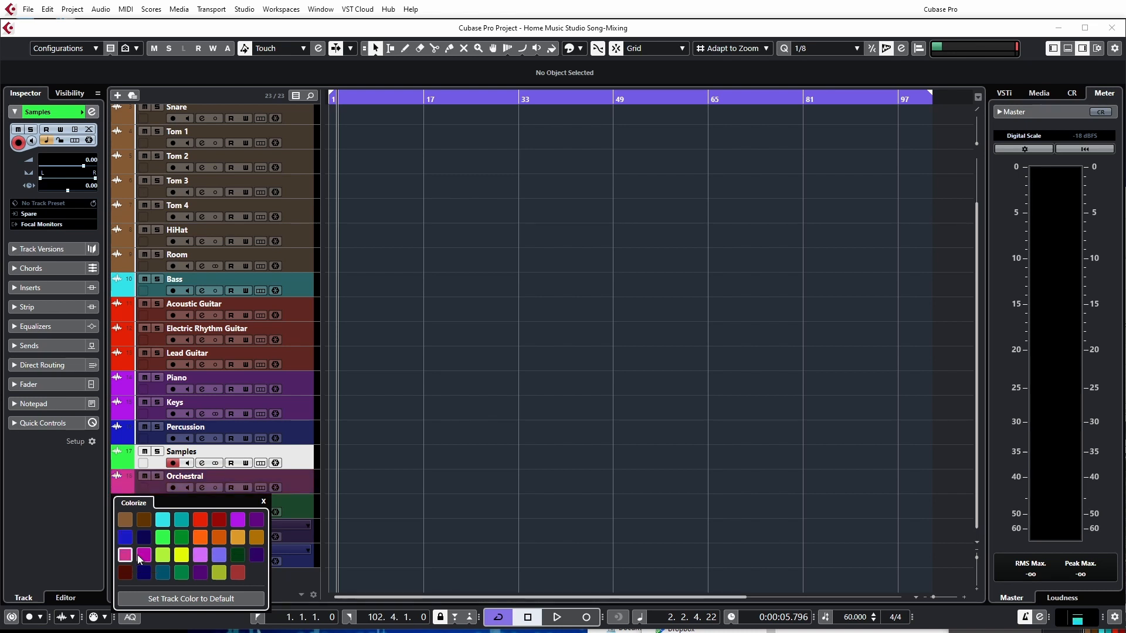
click(130, 486)
click(128, 512)
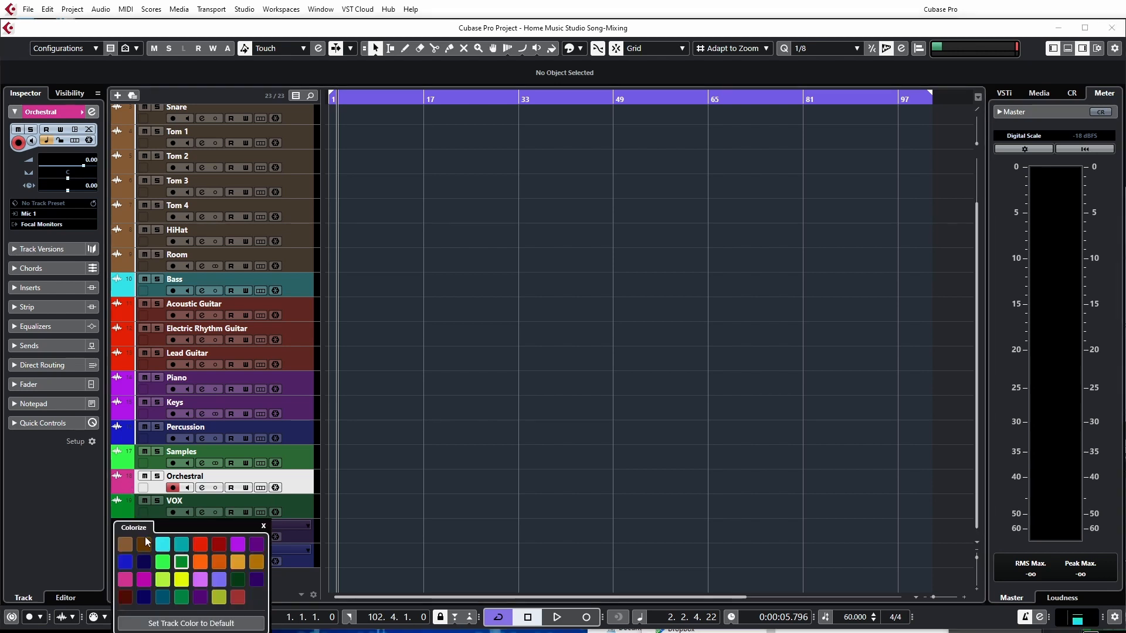
click(199, 563)
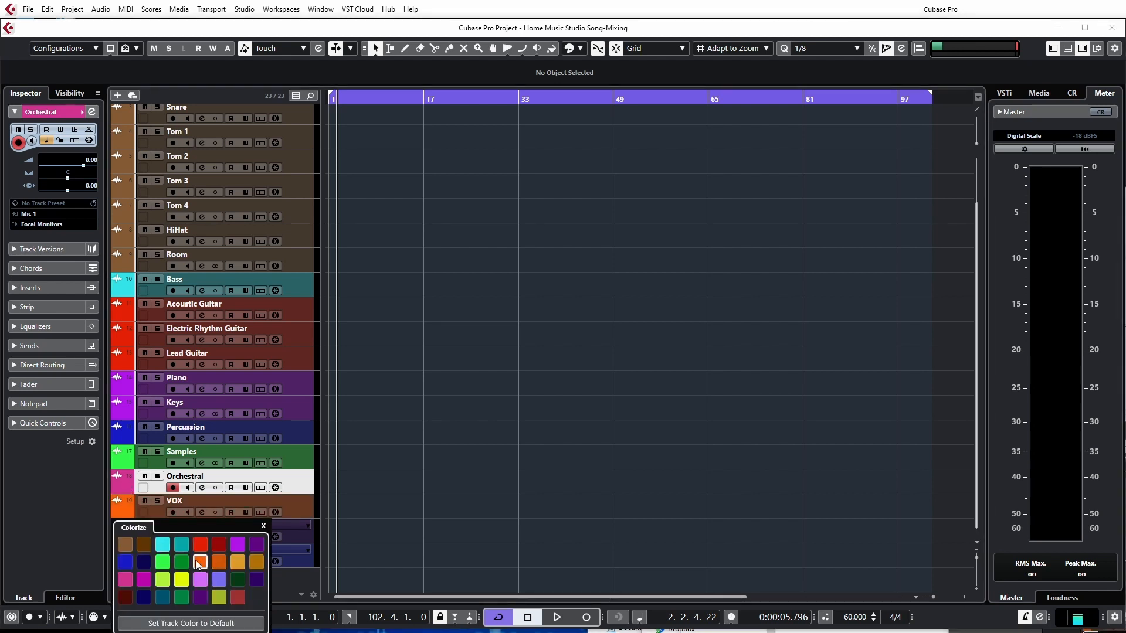
click(132, 514)
Step: Colour the BGV 1 and BGV 2 tracks golden orange as the background vocals group
click(128, 537)
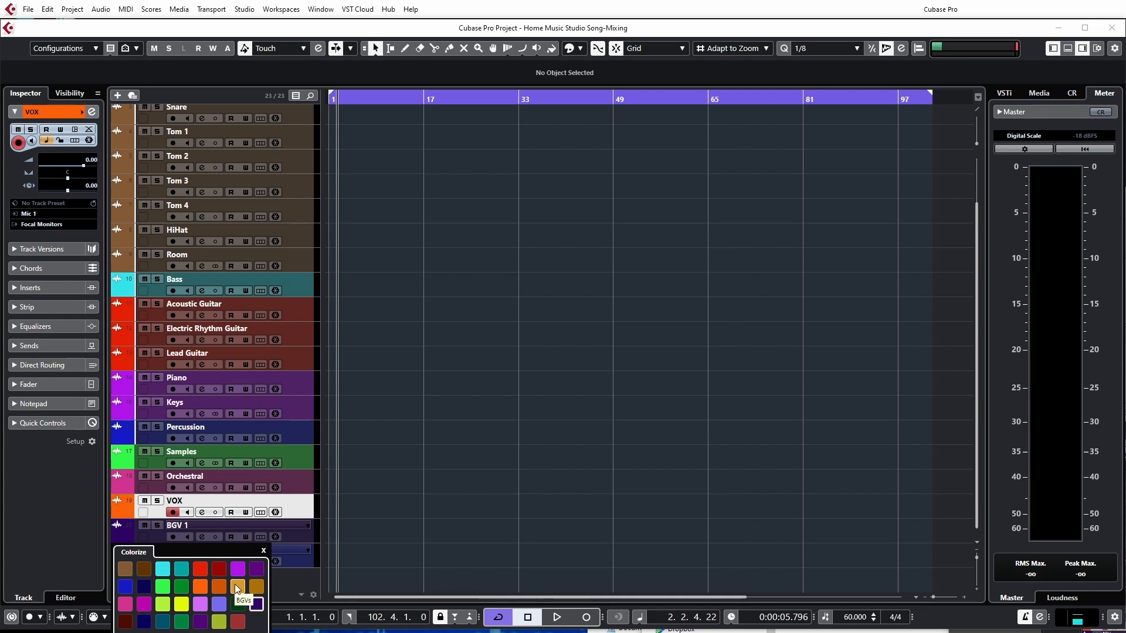
click(235, 584)
click(133, 540)
click(131, 555)
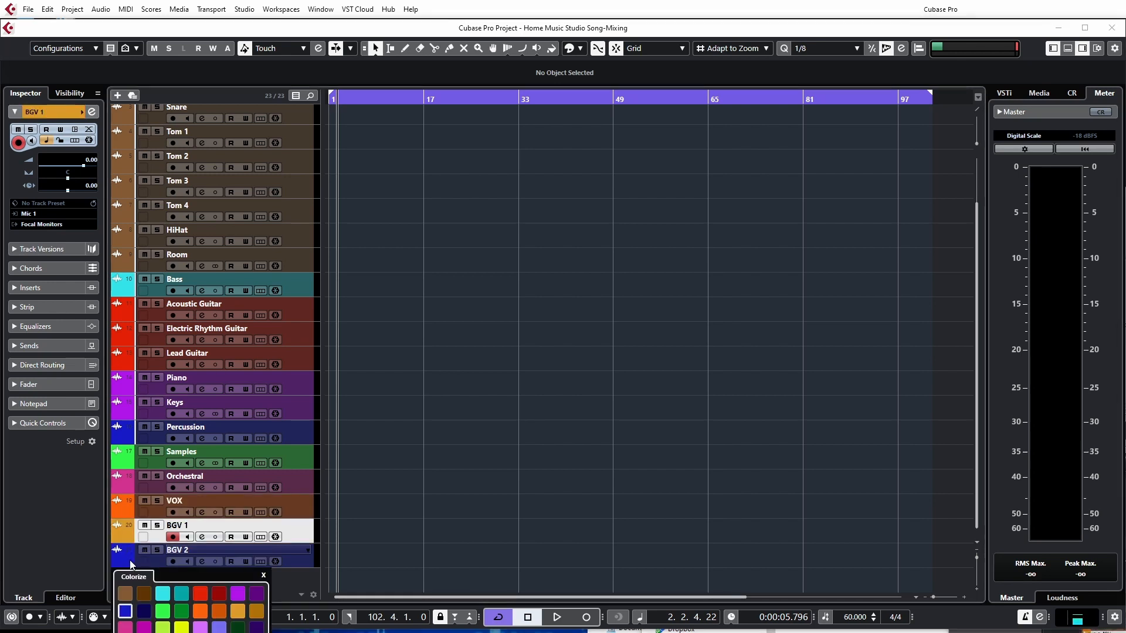
click(237, 611)
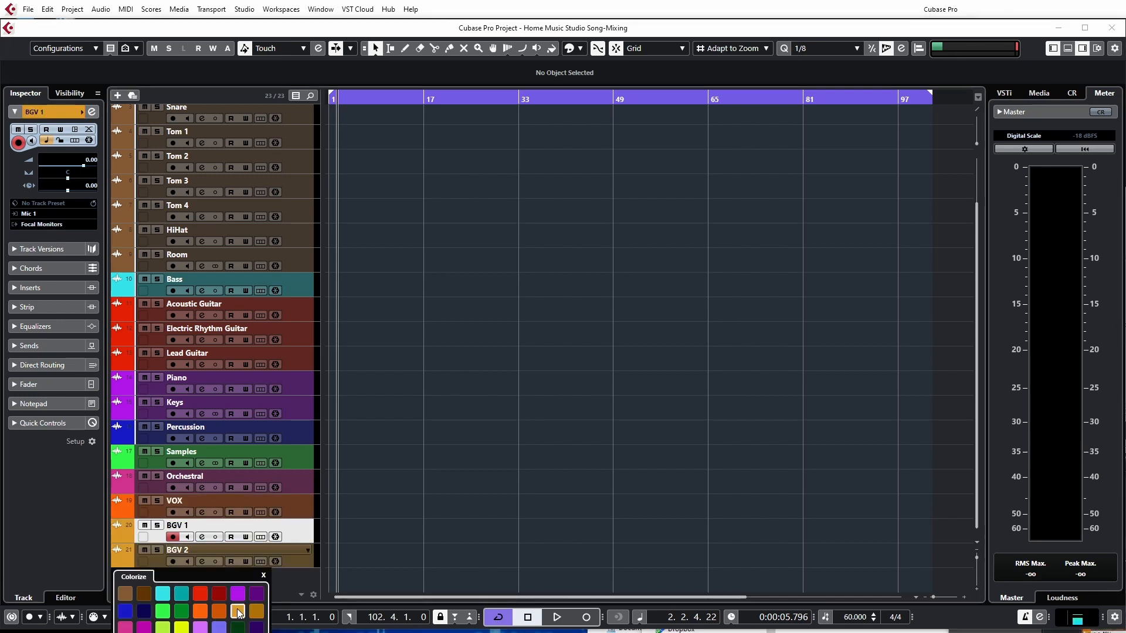
click(128, 556)
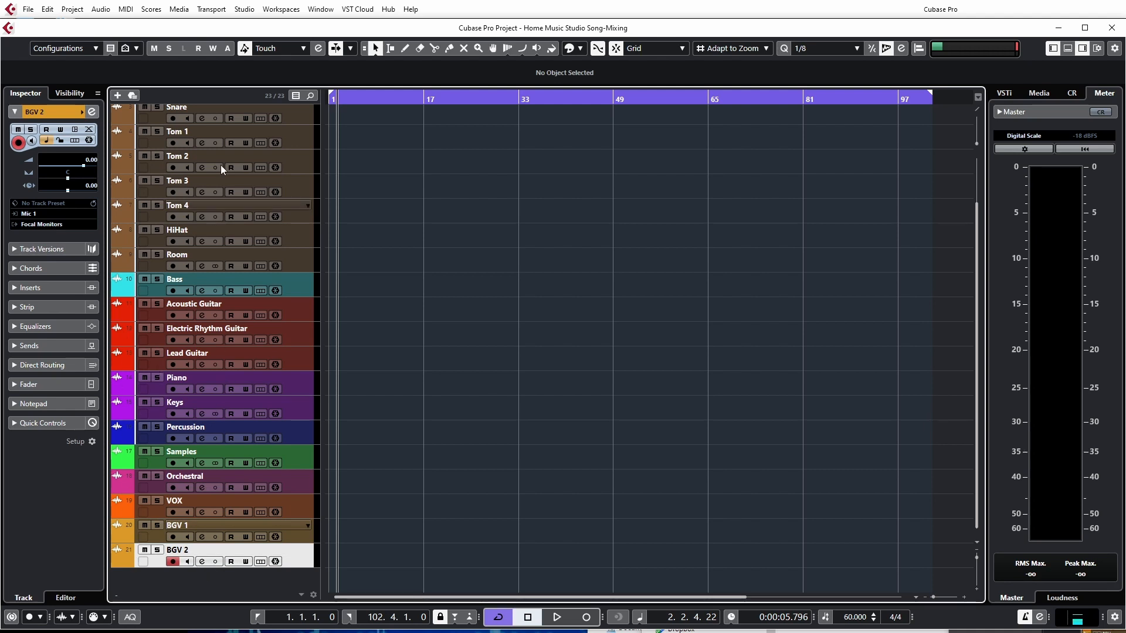
Step: Review the colour coding of the whole track list from Overheads down to BGV 2
scroll(256, 351, up, 3)
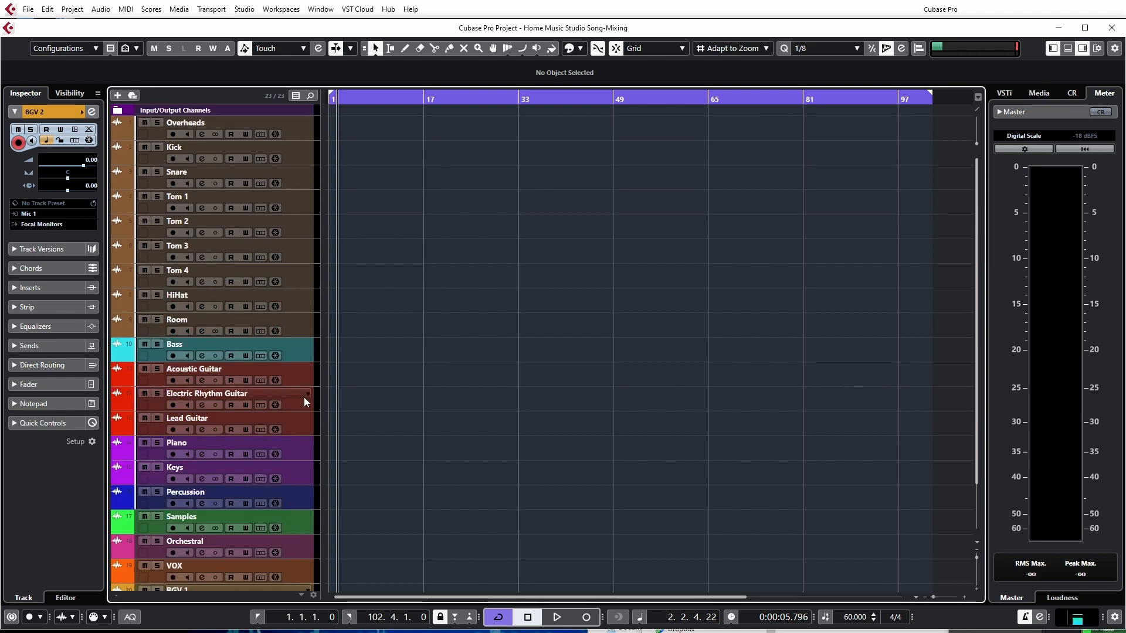
scroll(299, 397, down, 2)
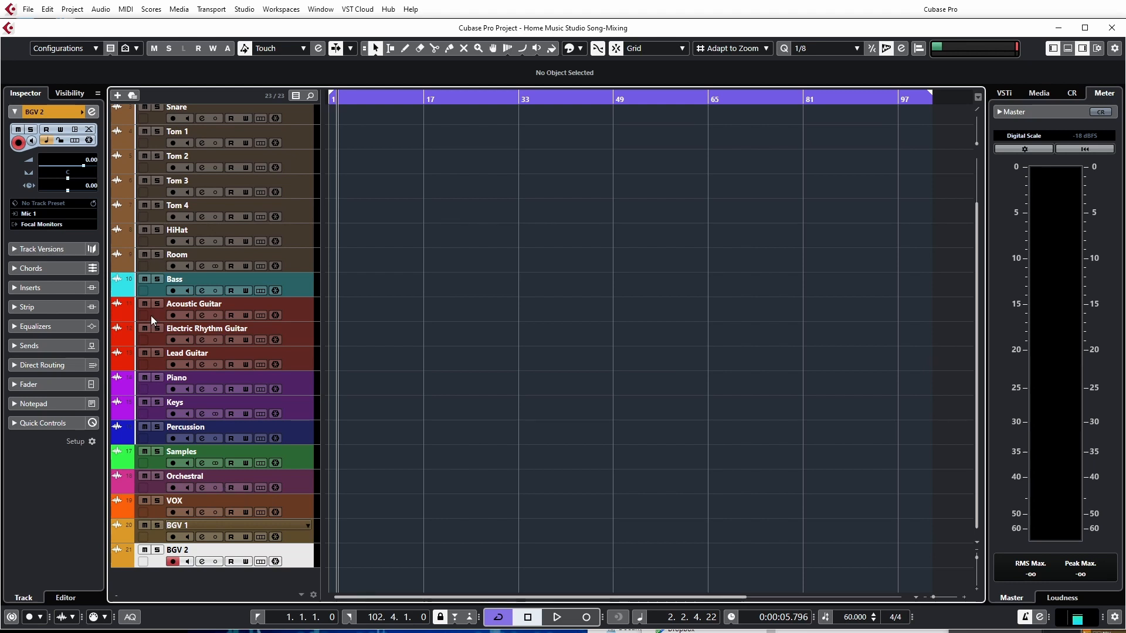
scroll(235, 535, up, 3)
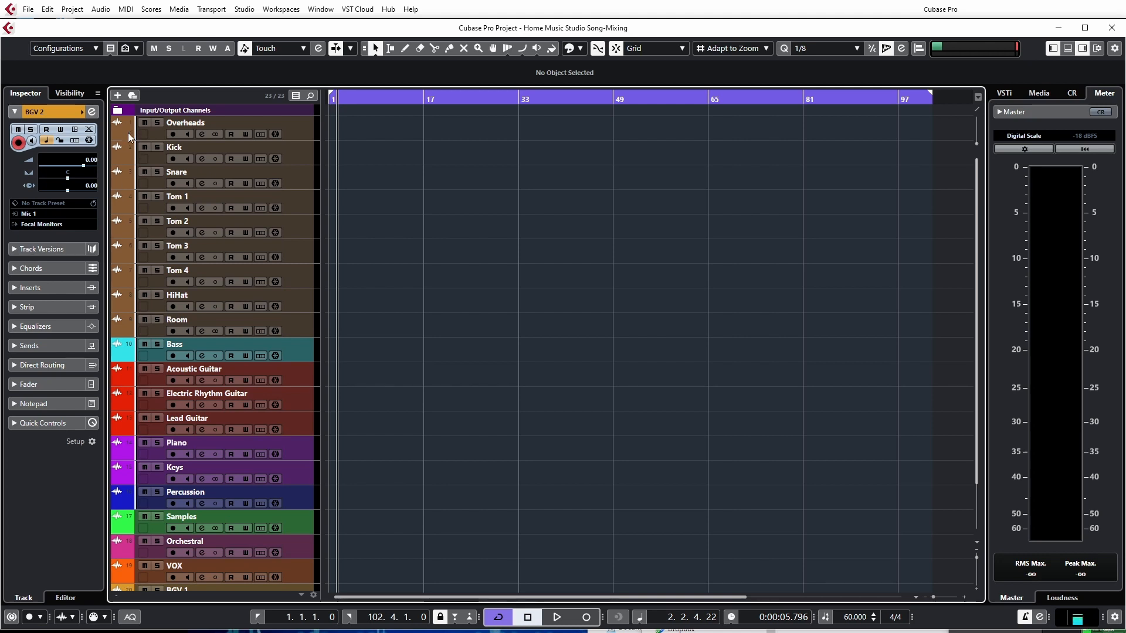
scroll(192, 477, down, 3)
scroll(202, 540, up, 3)
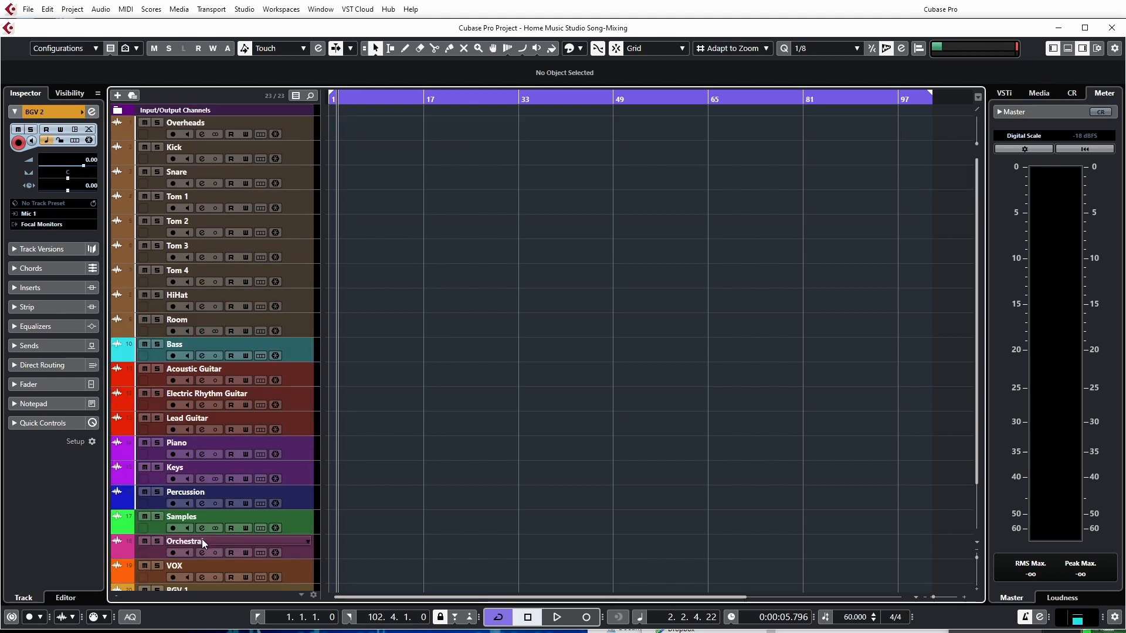
scroll(202, 538, down, 3)
scroll(250, 570, up, 3)
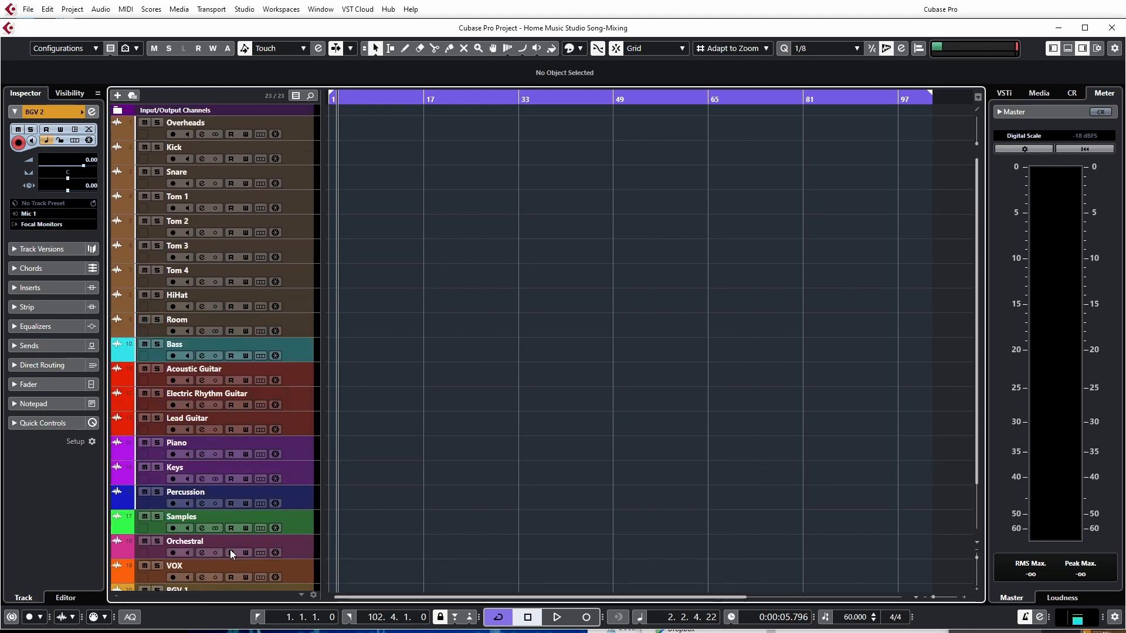
Step: Add 10 stereo group tracks routed to Focal Monitors with the folder setup Create Outside Folder
click(117, 95)
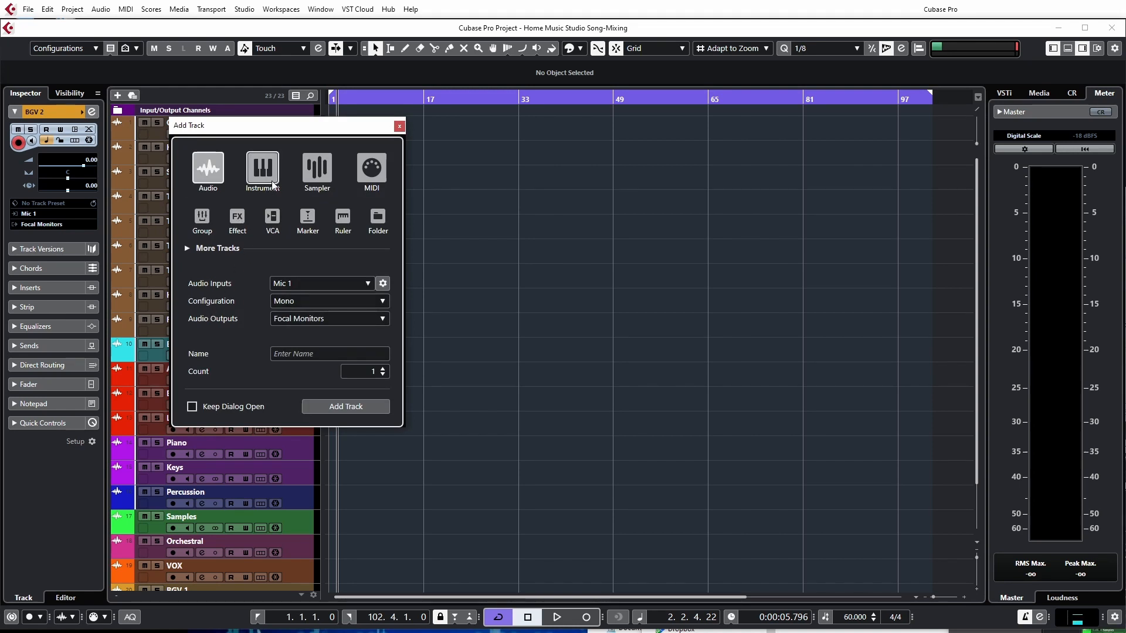
click(199, 233)
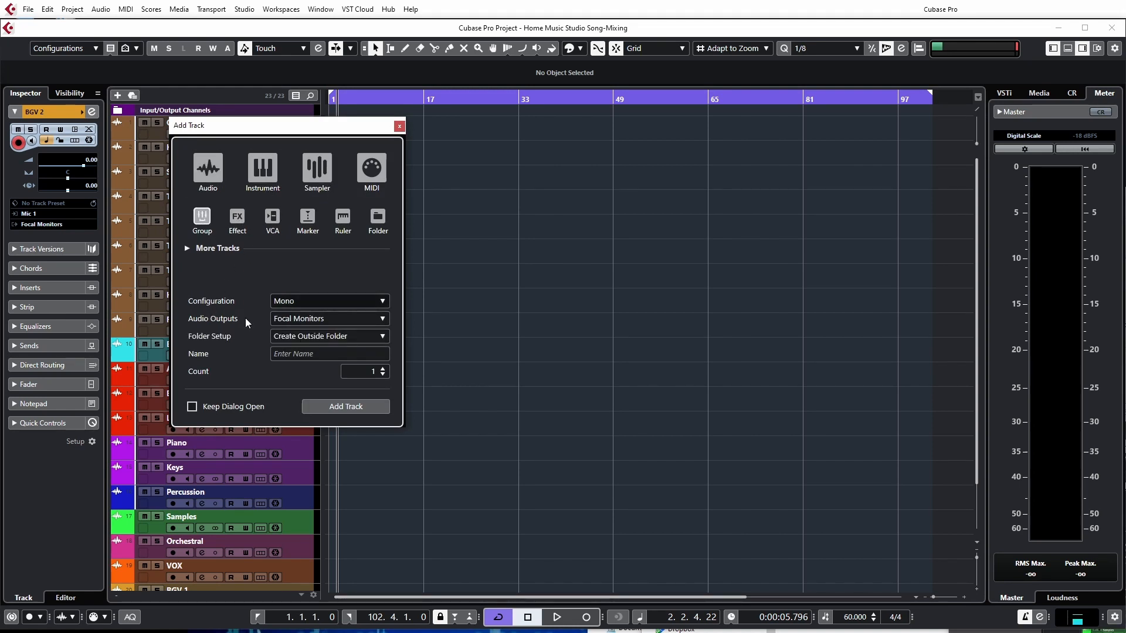
click(343, 303)
click(311, 329)
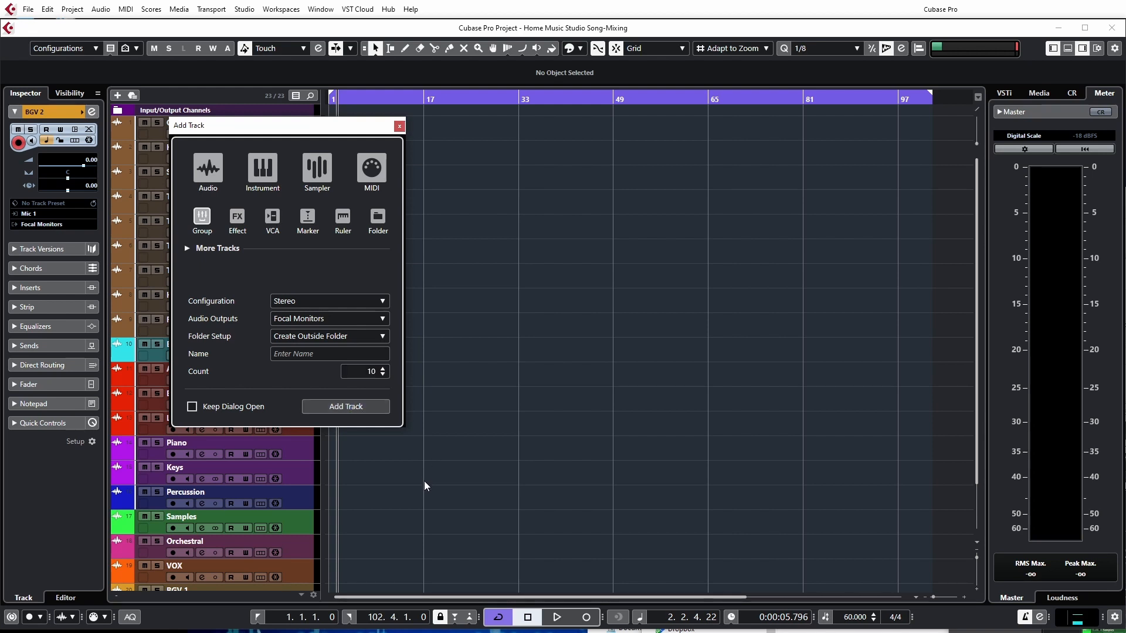
Step: Rename the Group 1 track as Drums and the Group 2 track as Bass
scroll(283, 482, down, 6)
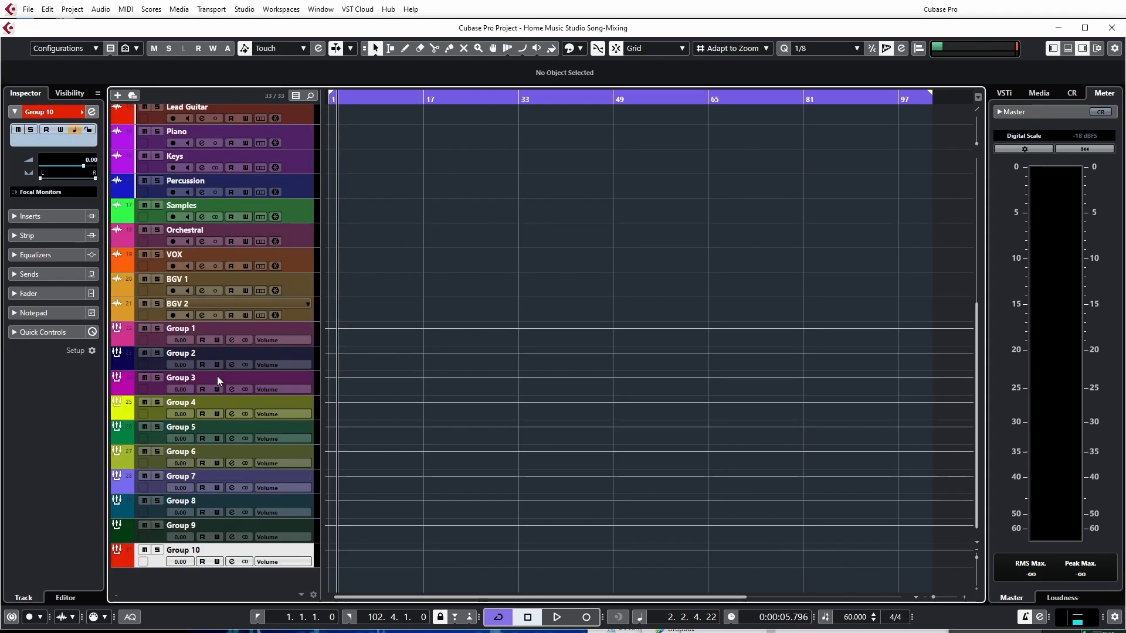
click(194, 332)
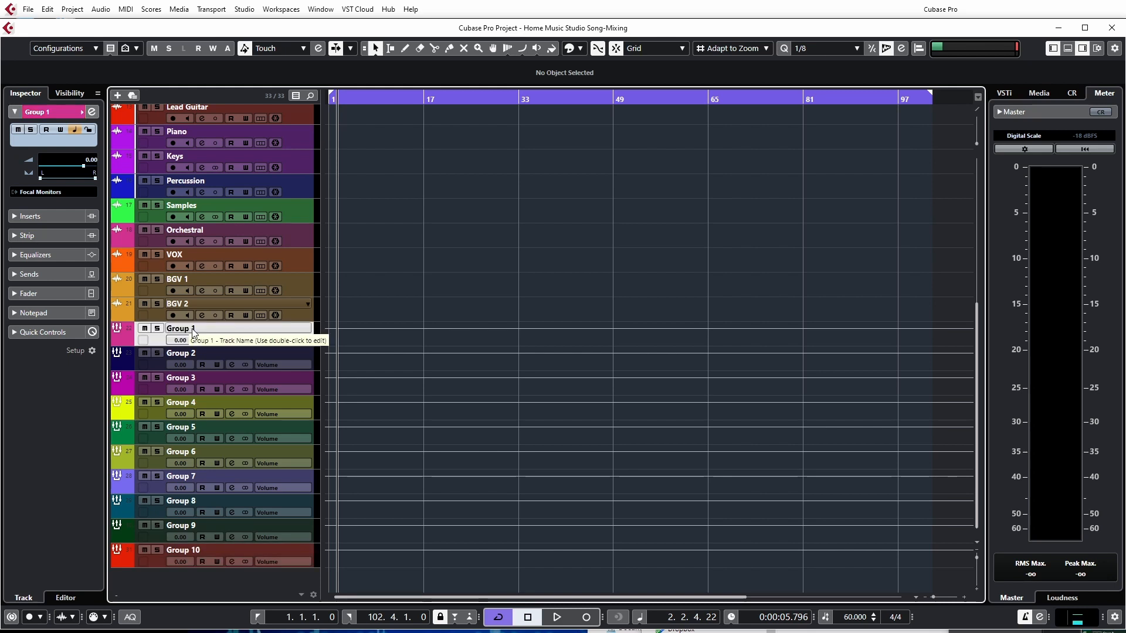
double_click(194, 332)
text(Drum)
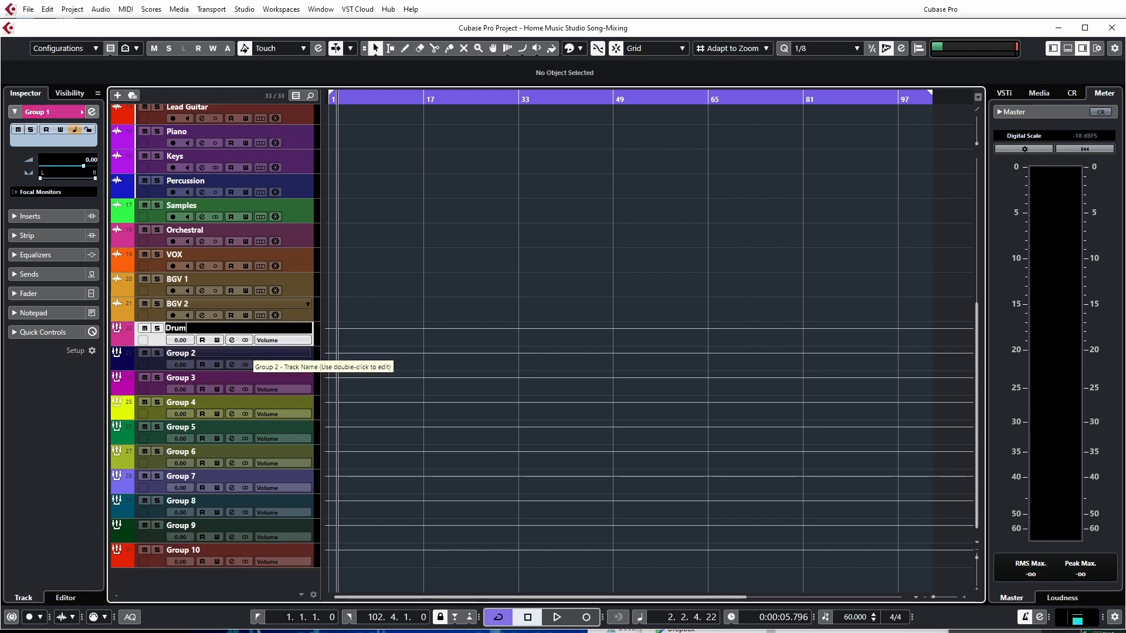
text(s)
key(Return)
double_click(193, 354)
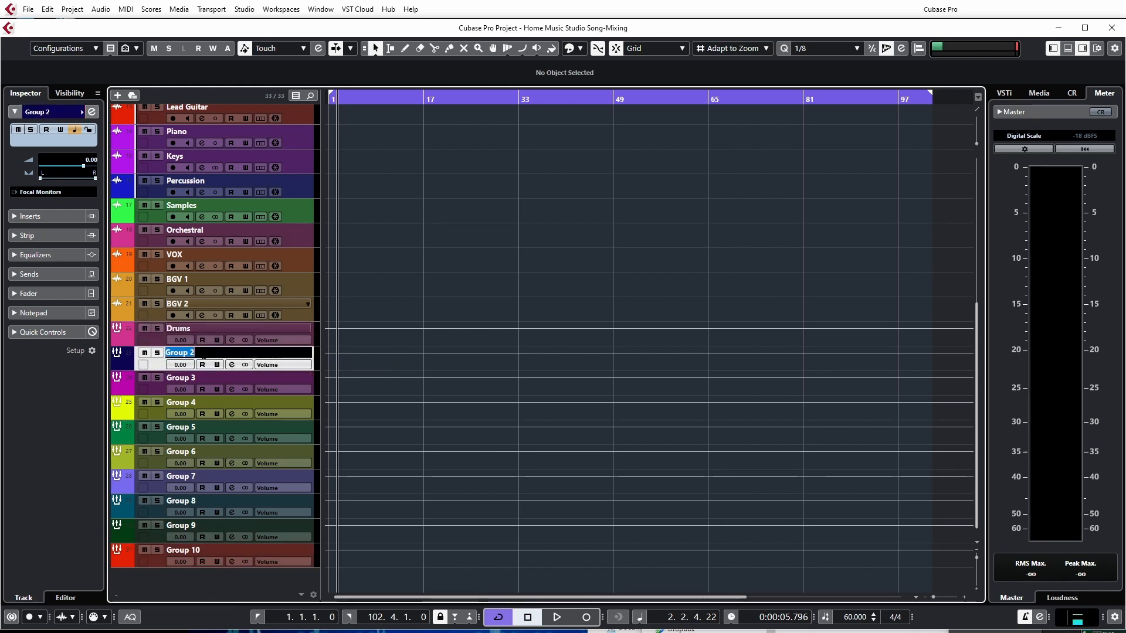
text(Bass)
key(Return)
Step: Rename the Group 3 track as Guitars and the Group 4 track as Keys
double_click(193, 375)
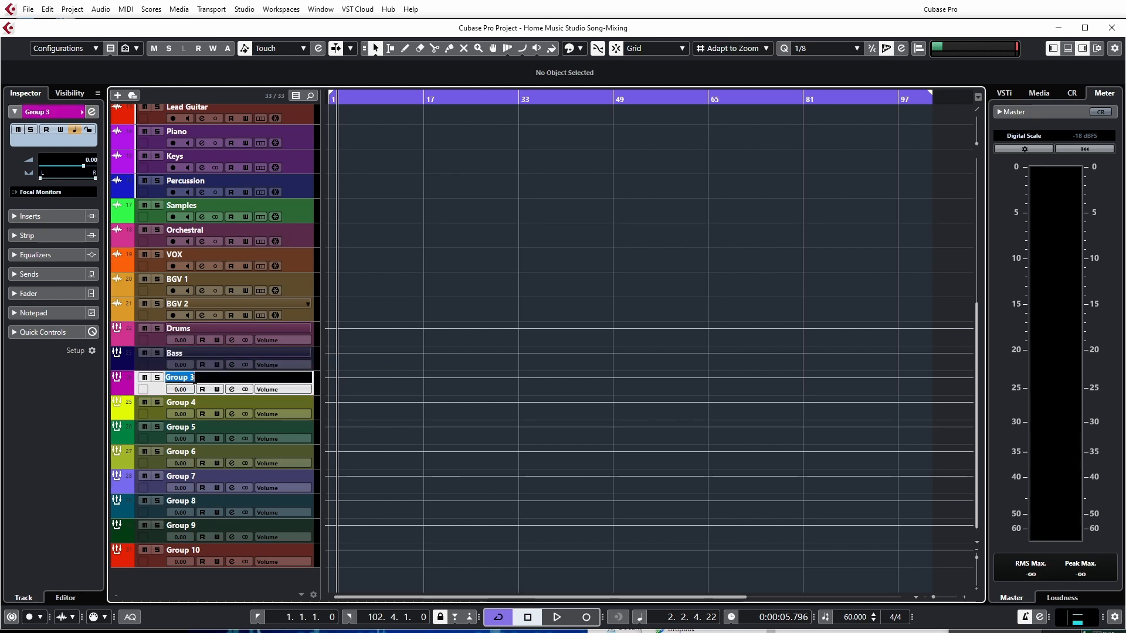
text(Guitars)
key(Return)
double_click(191, 403)
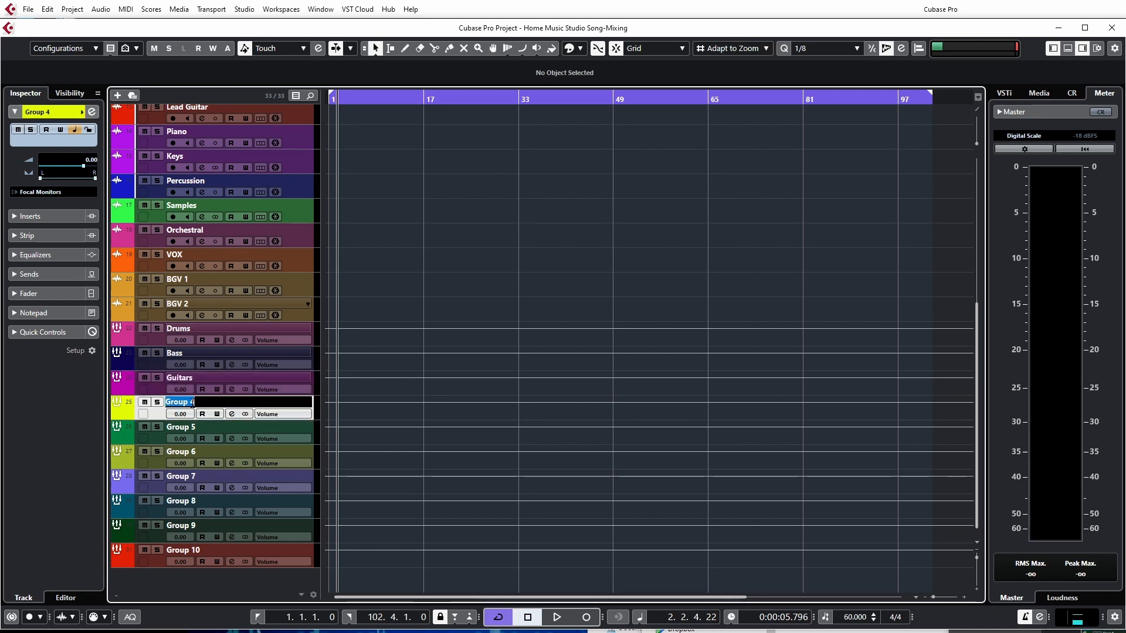
text(Keys)
key(Return)
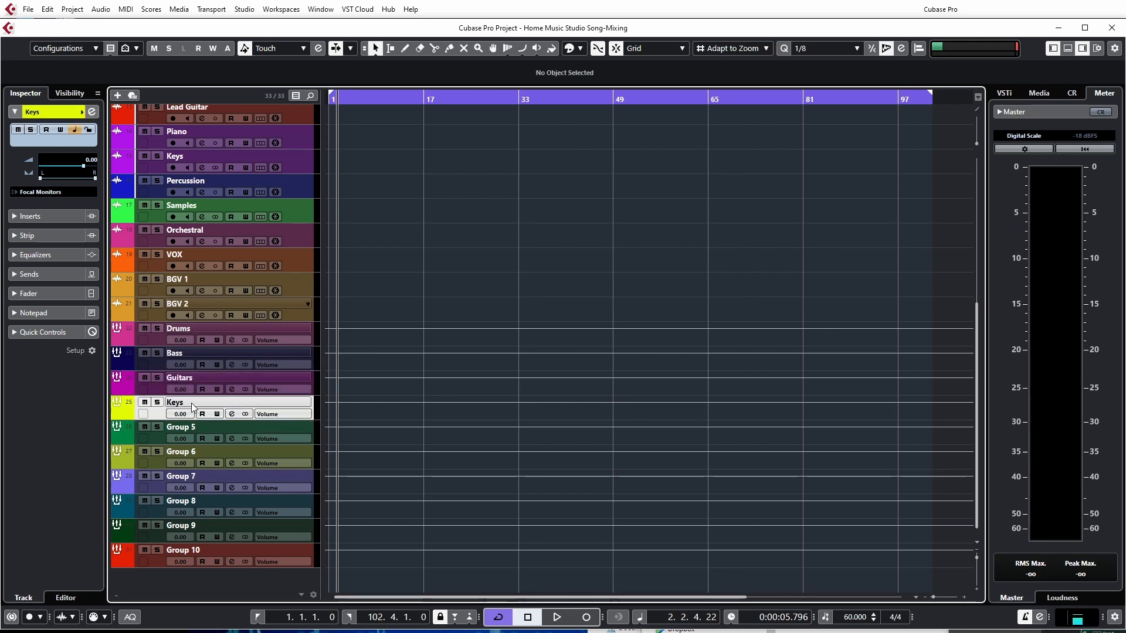
Step: Rename the Group 5 track as Percussion and the Group 6 track as Orchestral
double_click(193, 432)
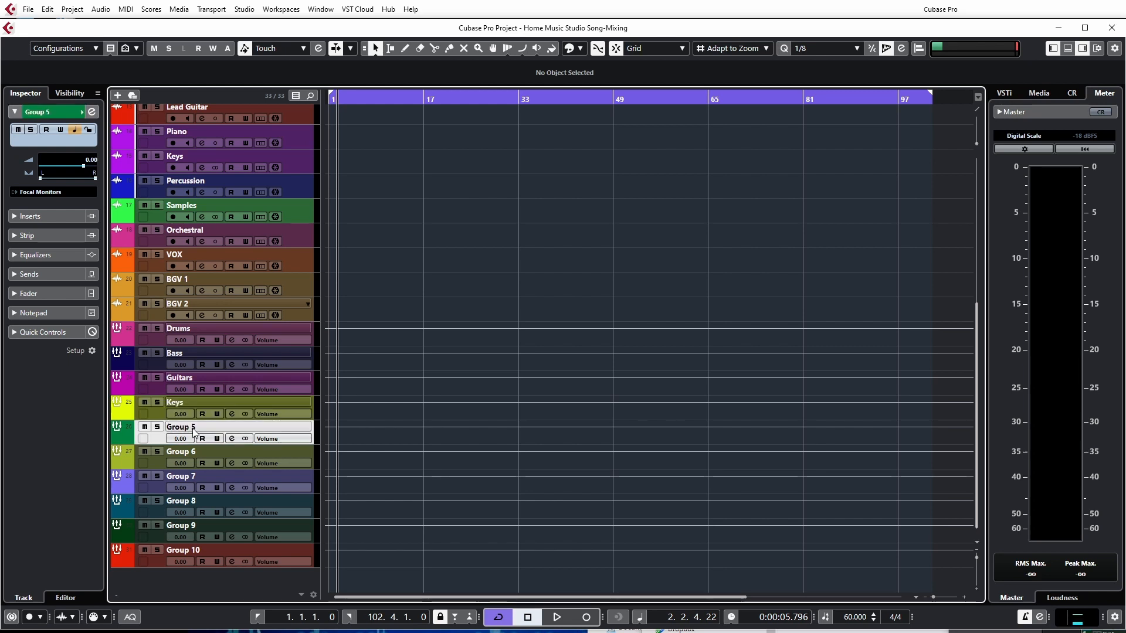
double_click(193, 432)
text(Percussion)
key(Return)
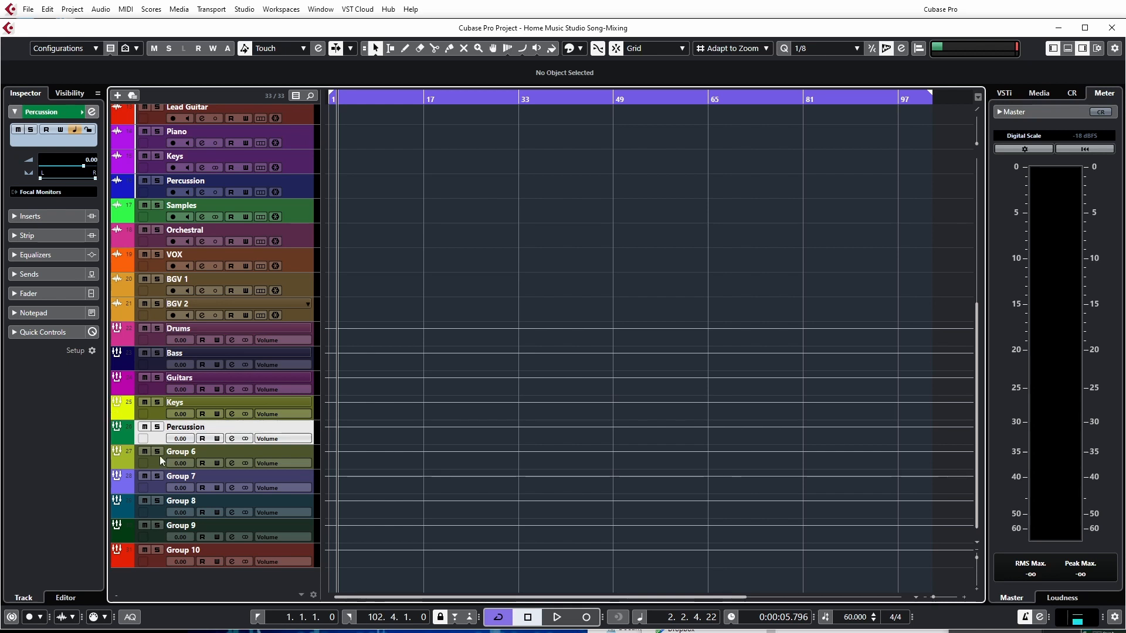
click(182, 456)
double_click(181, 453)
text(Orchestral)
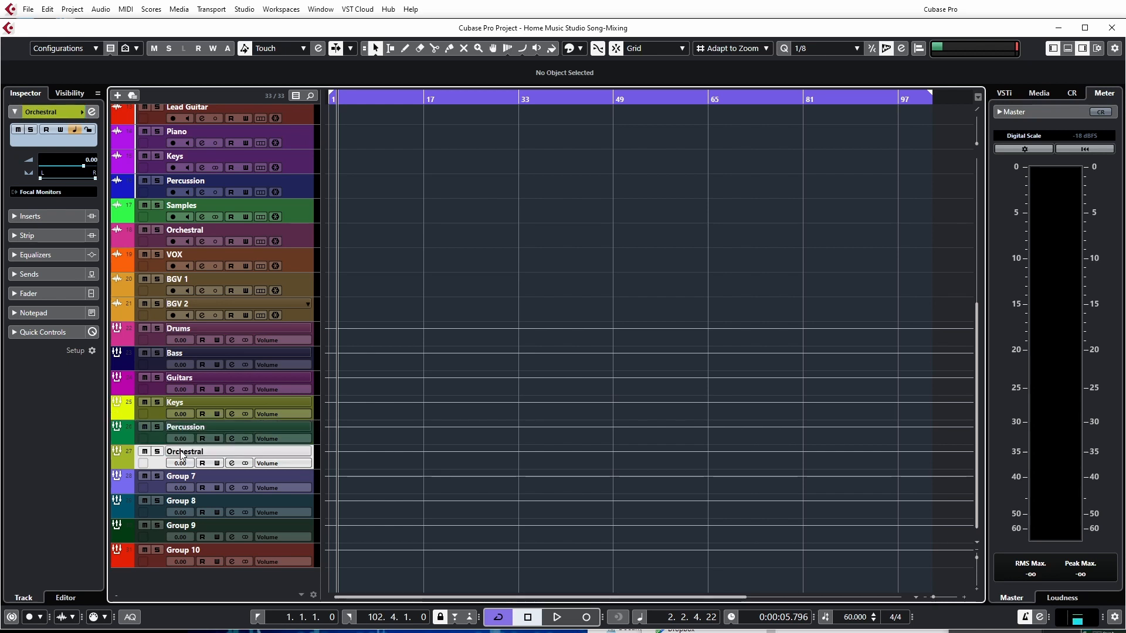
Step: Rename the Group 7 track as Samples and the Group 8 track as VOX
key(Return)
double_click(193, 476)
text(Samples)
key(Return)
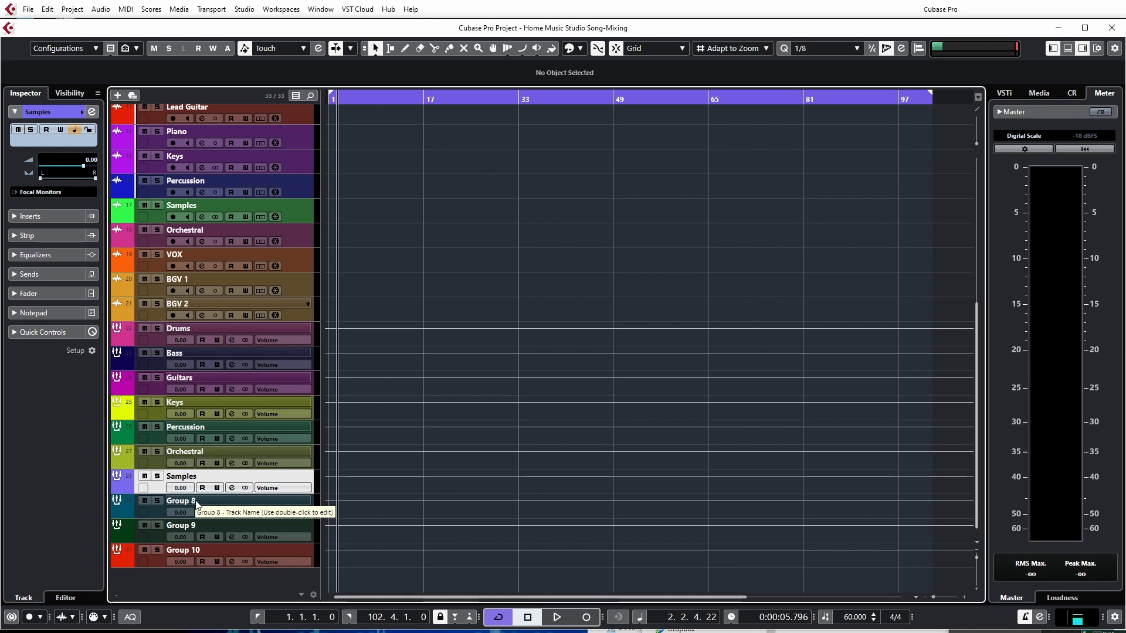
double_click(196, 502)
text(V)
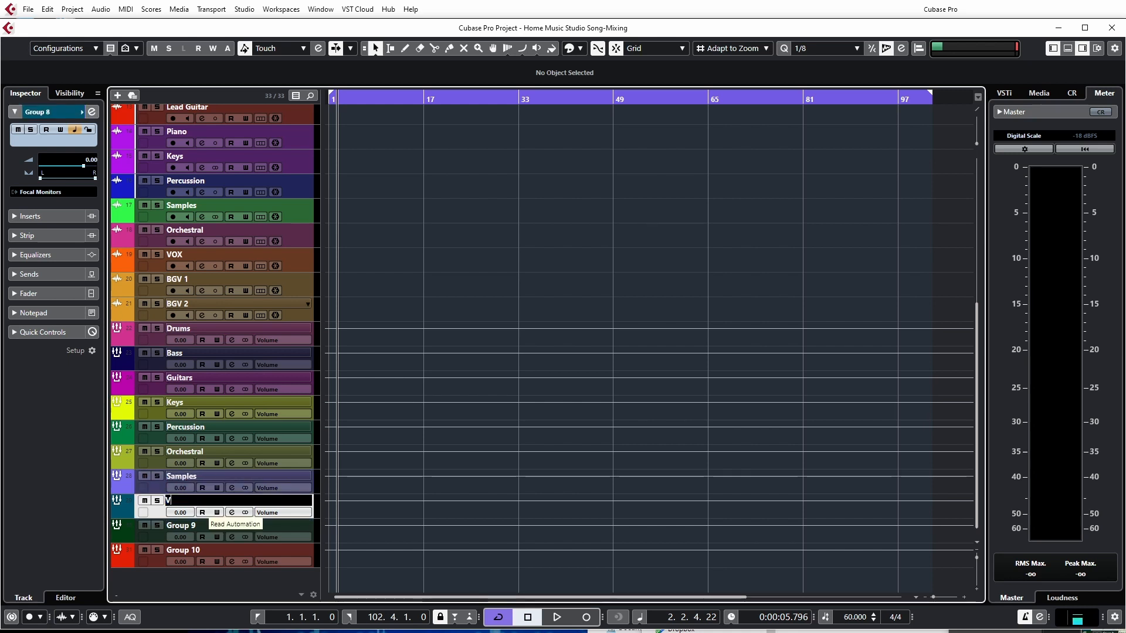
text(OX)
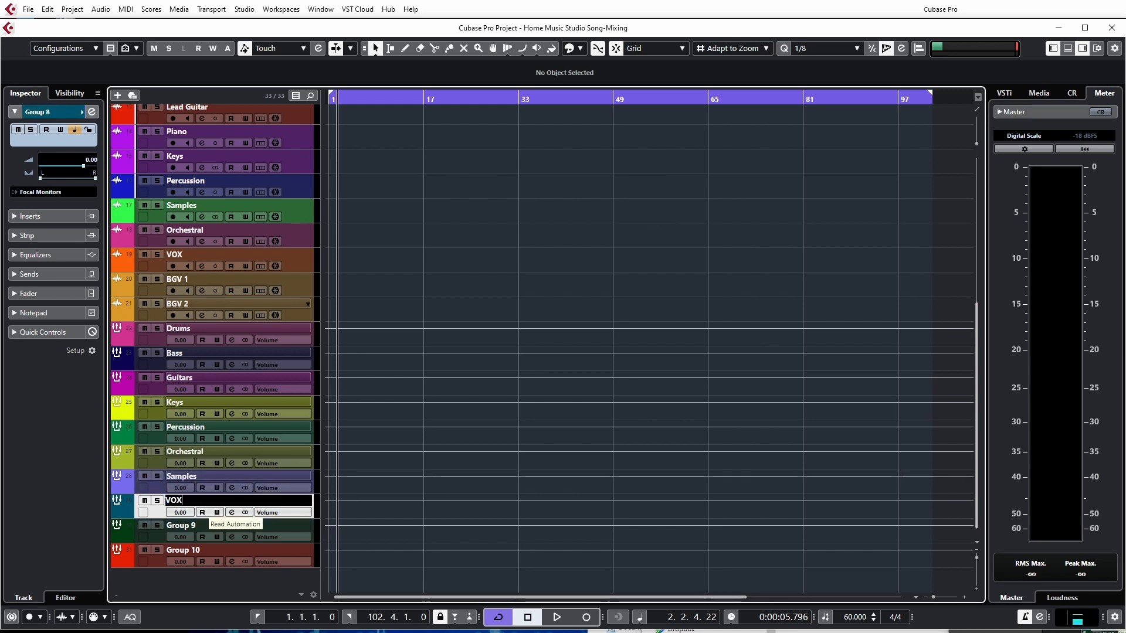
key(Return)
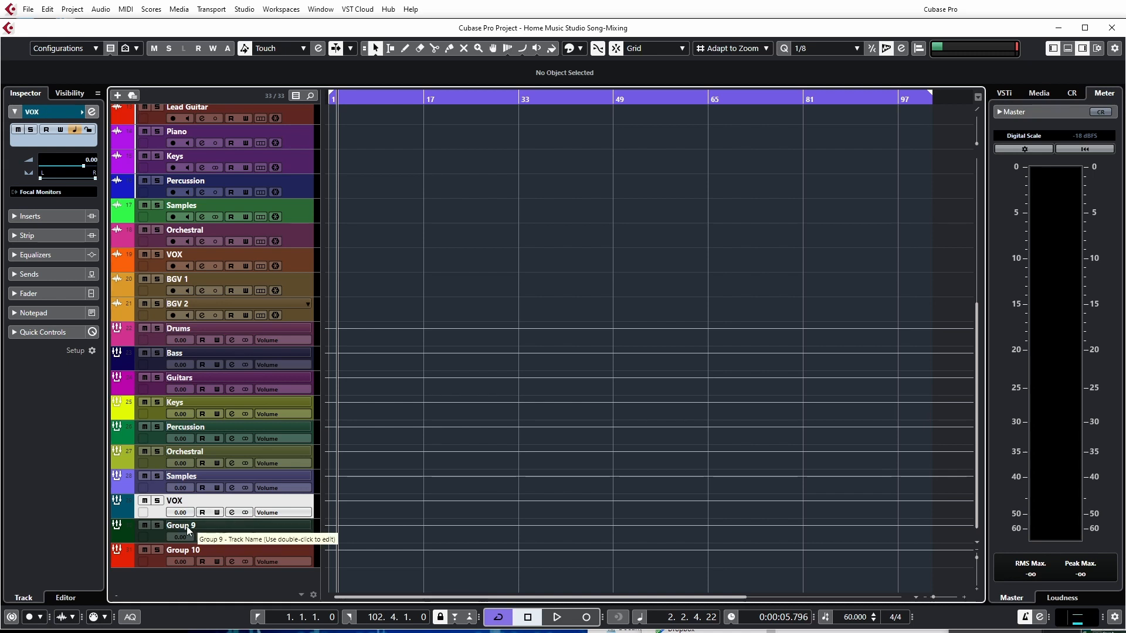
Step: Rename the Group 9 track as BGVs and the Group 10 track as MIX BUSS
double_click(185, 526)
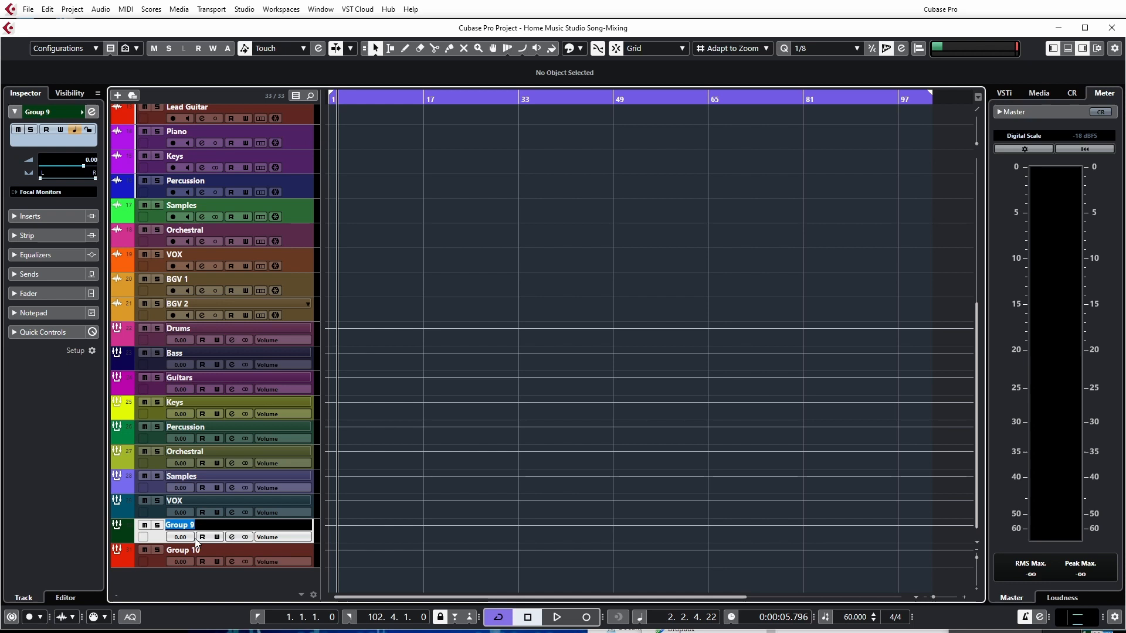
text(BGV)
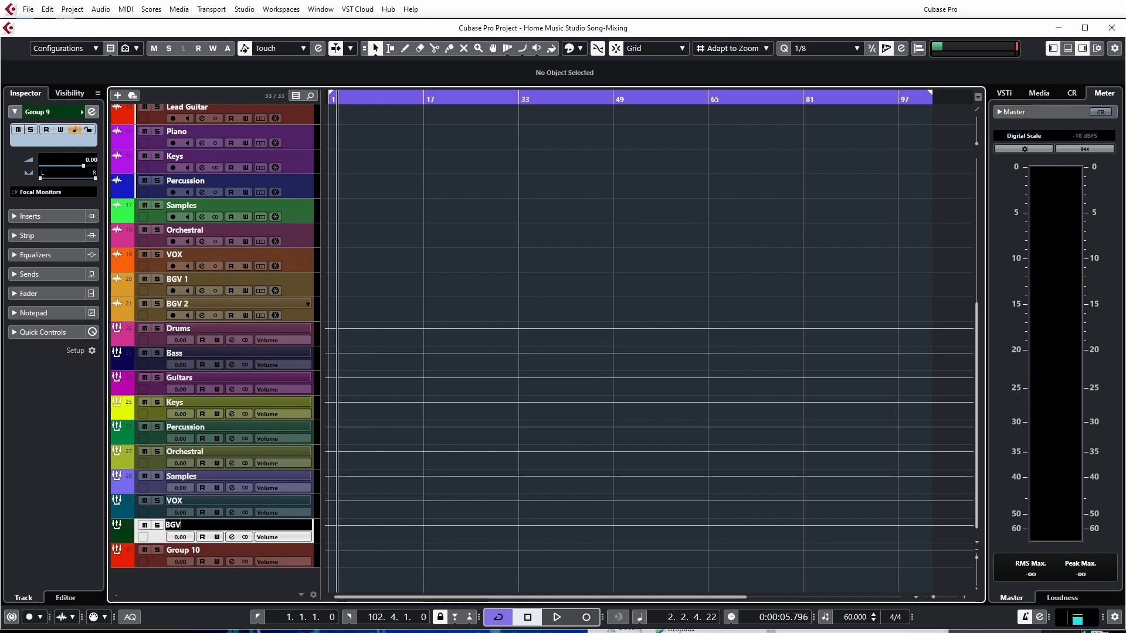
text(s)
key(Return)
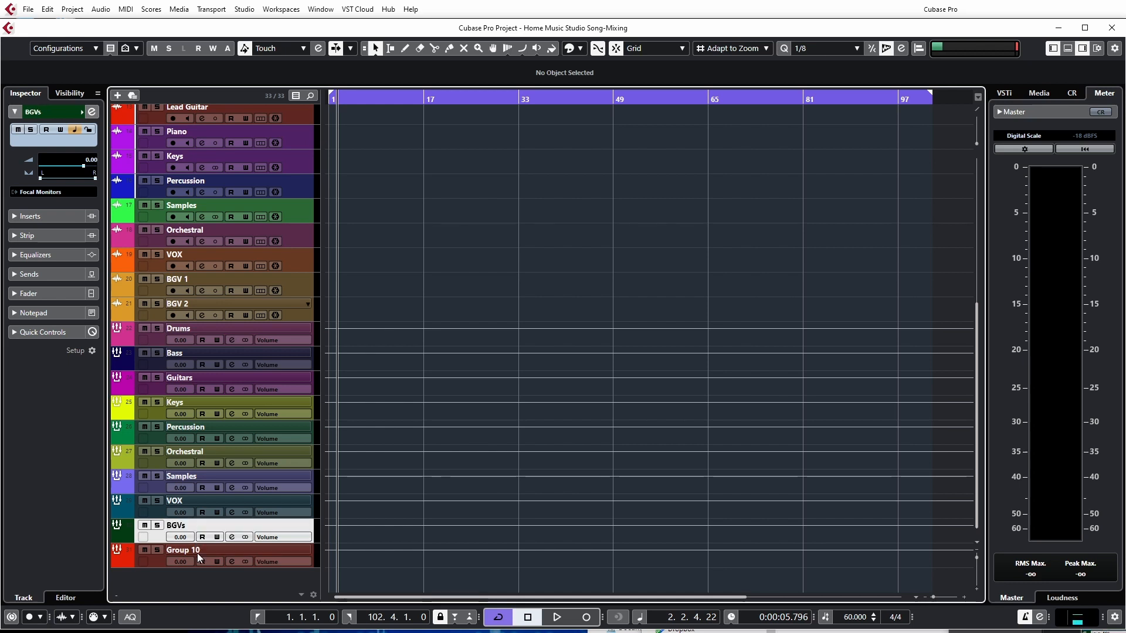
double_click(195, 550)
text(MIX)
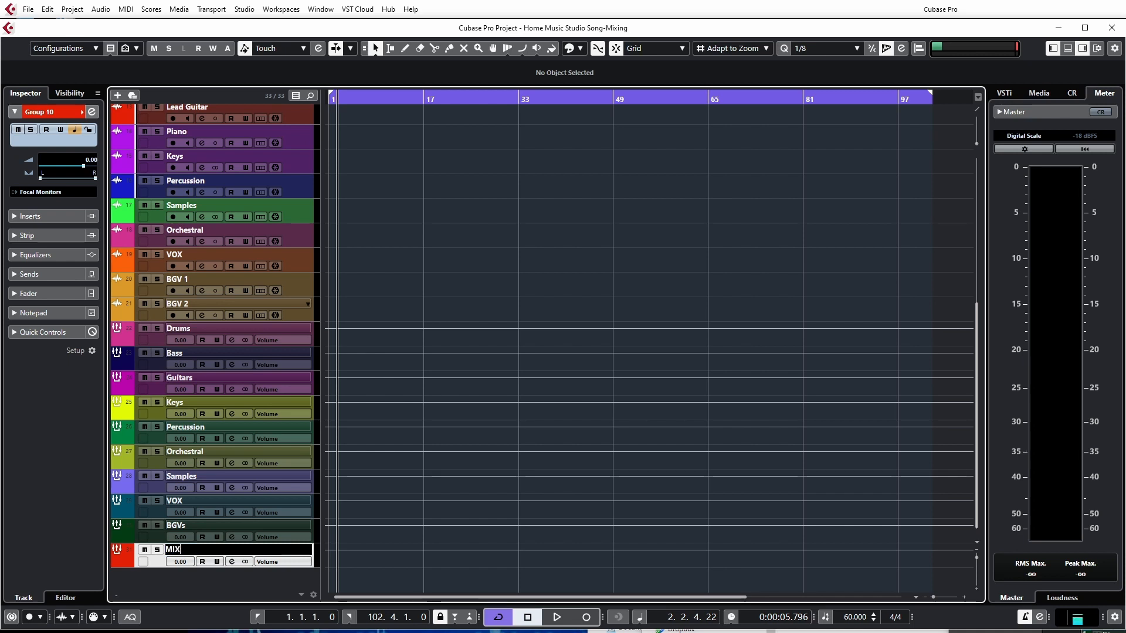
text( BUSS)
key(Return)
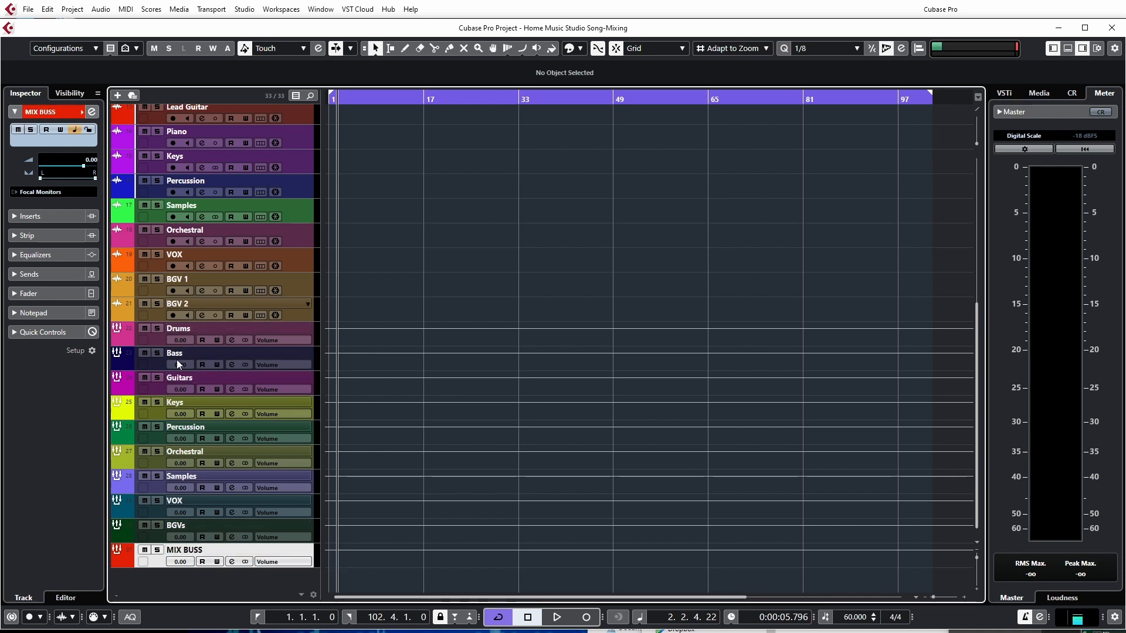
Step: Rename the Drums group track as Drums BUSS and the Bass group track as Bass BUSS
double_click(198, 330)
text(BUSS)
key(Return)
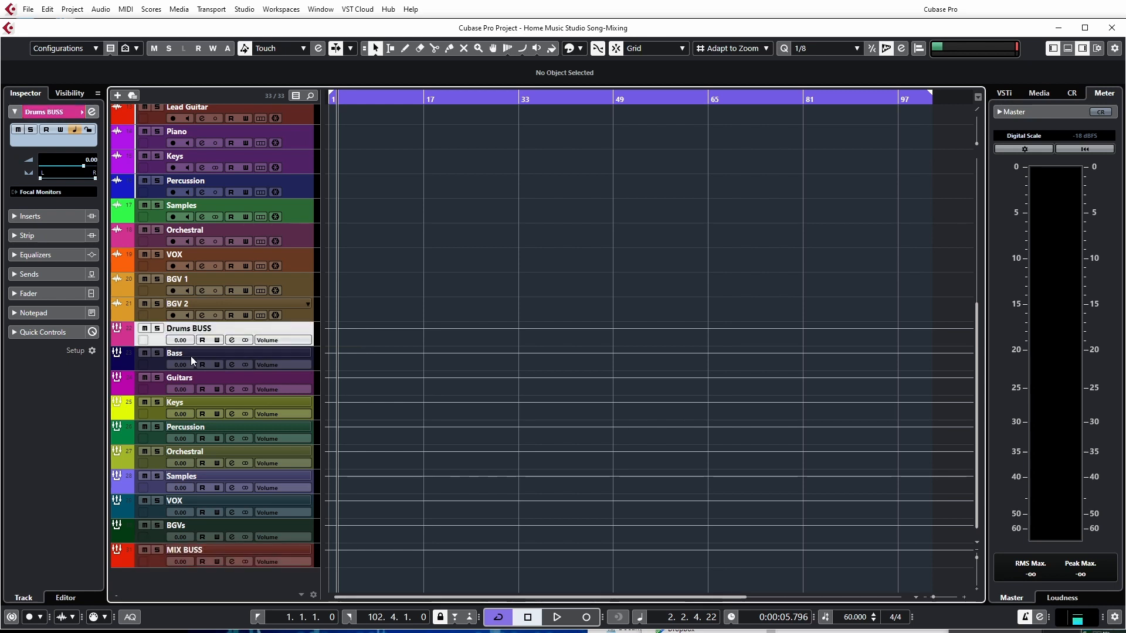
double_click(192, 354)
text(BUSS)
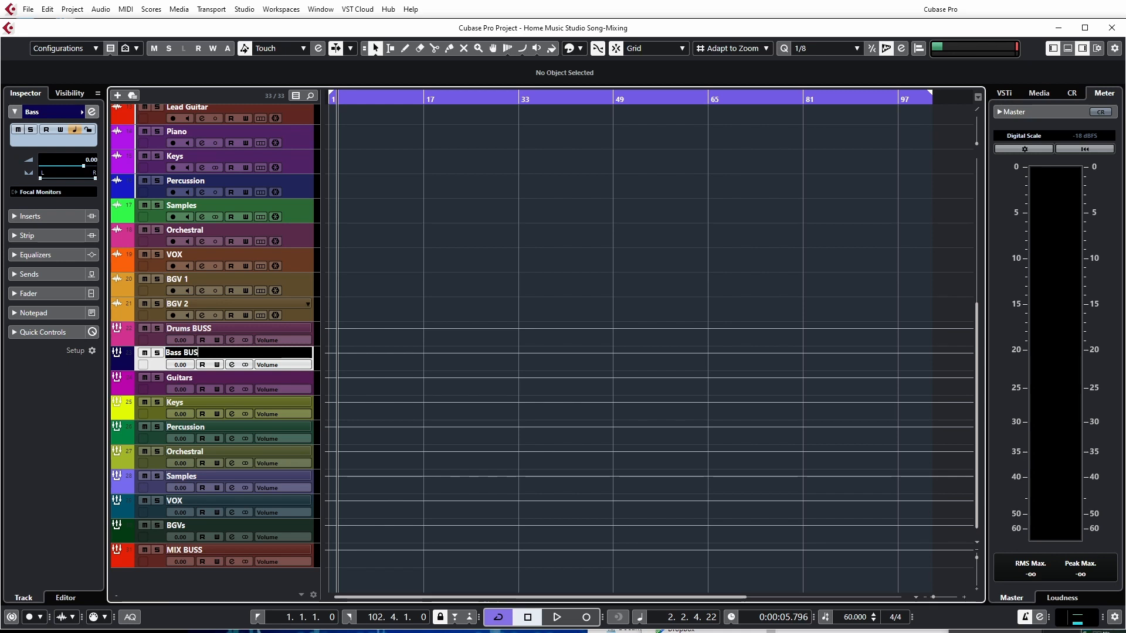
Step: Rename the Guitars group track as Guitar BUSS and the Keys group track as Keys BUSS
click(204, 385)
double_click(205, 385)
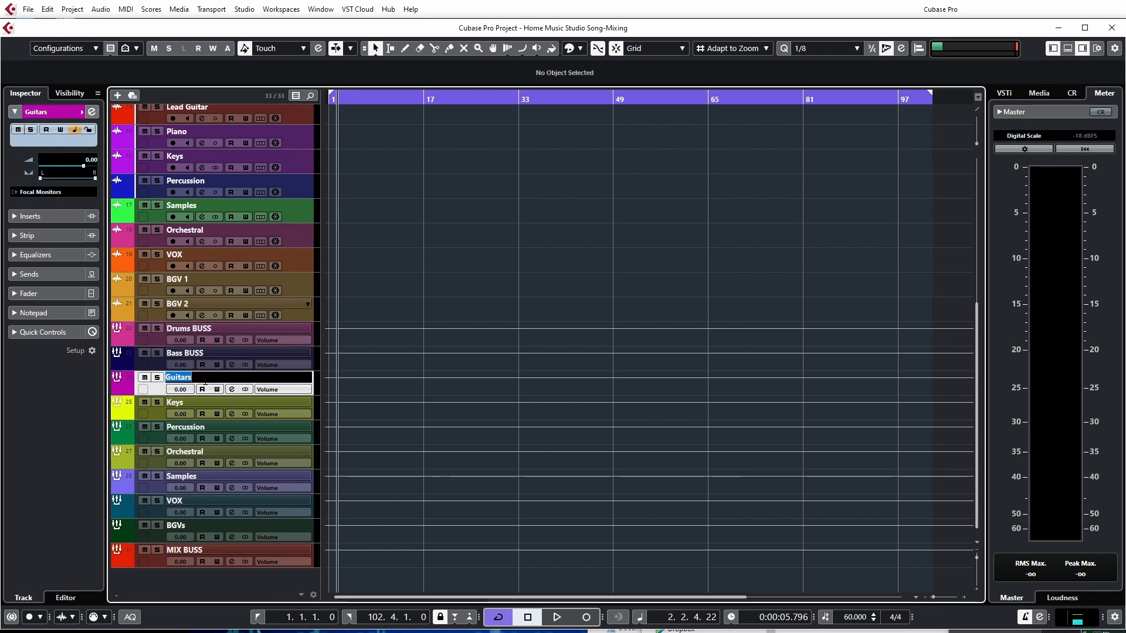
key(BackSpace)
text(BUSS)
key(Return)
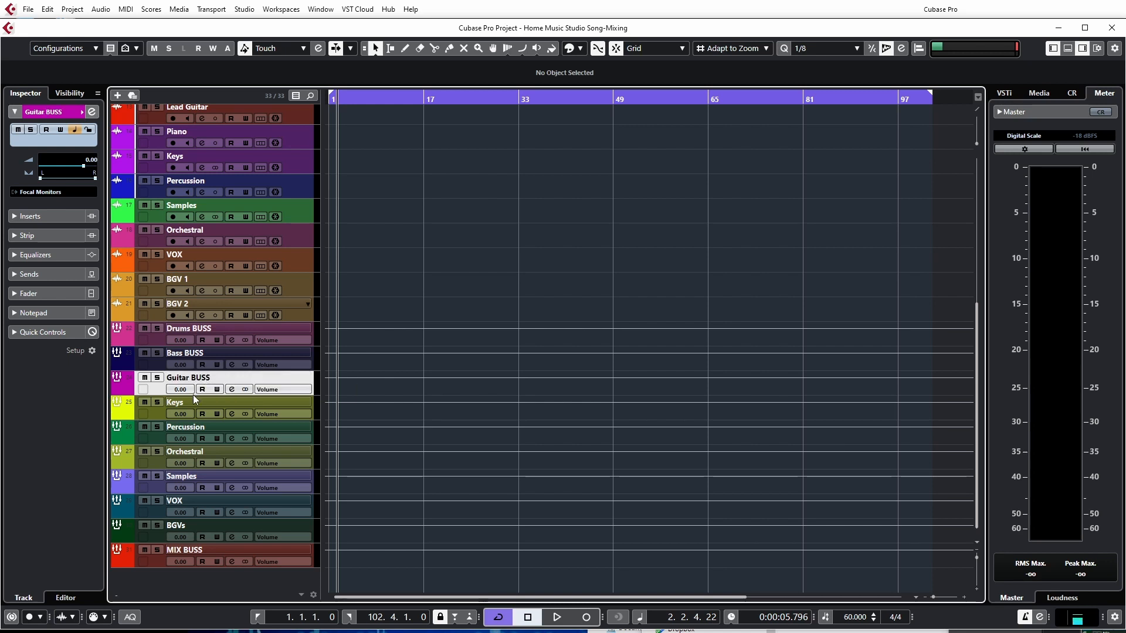
double_click(192, 401)
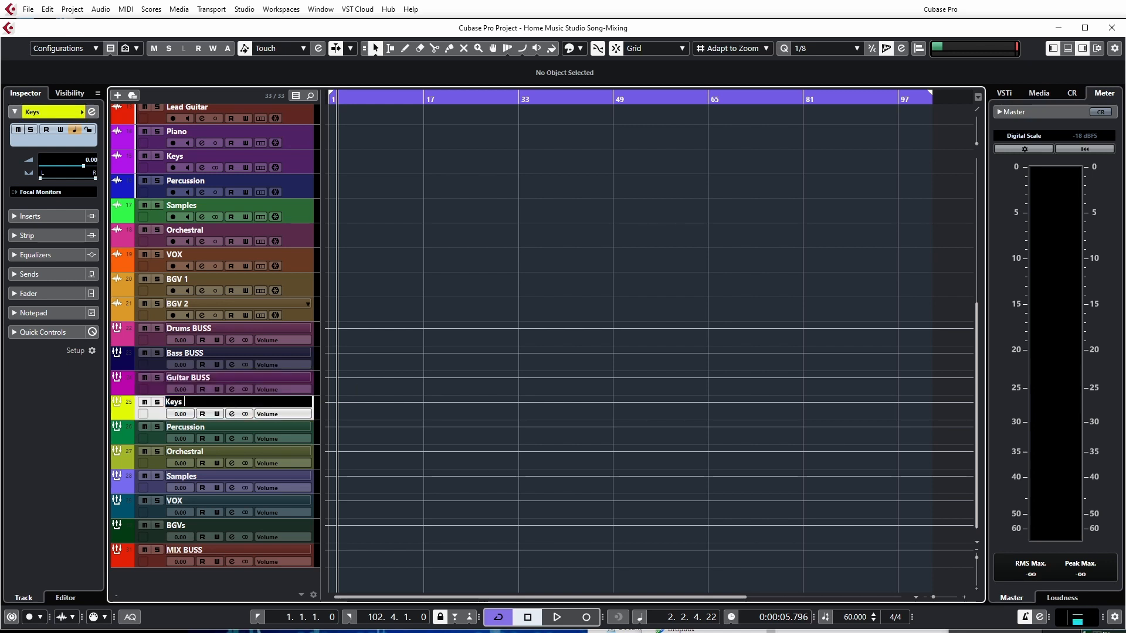
text(BUSS)
key(Return)
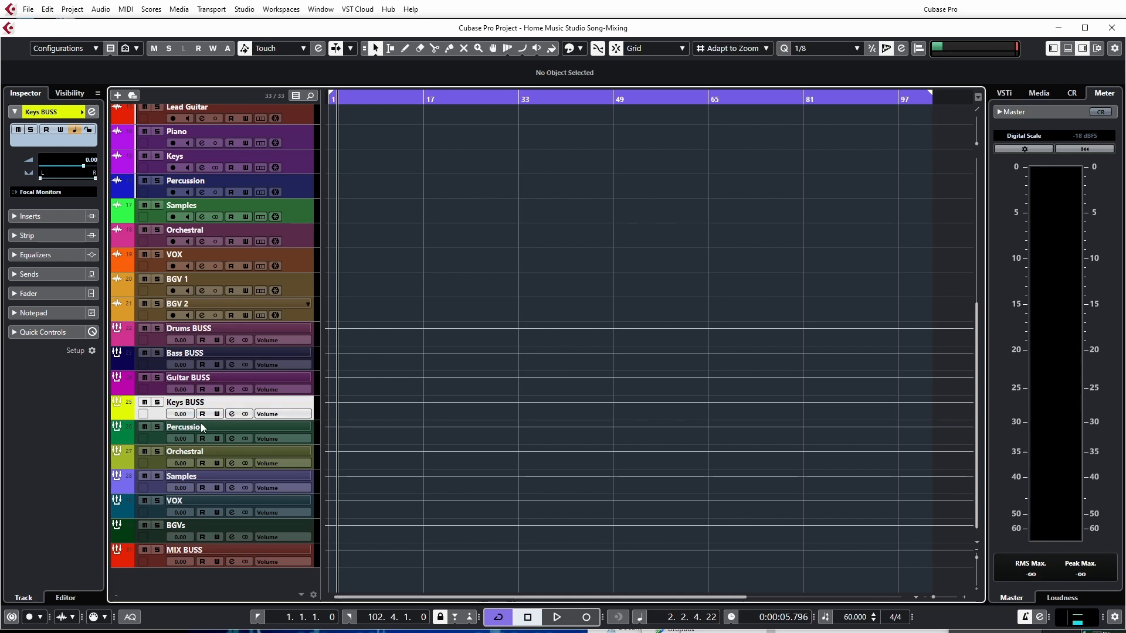
Step: Rename the Percussion group track as Percussion BUSS and the Orchestral group track as Orchestral BUSS
double_click(221, 428)
key(End)
text(BU)
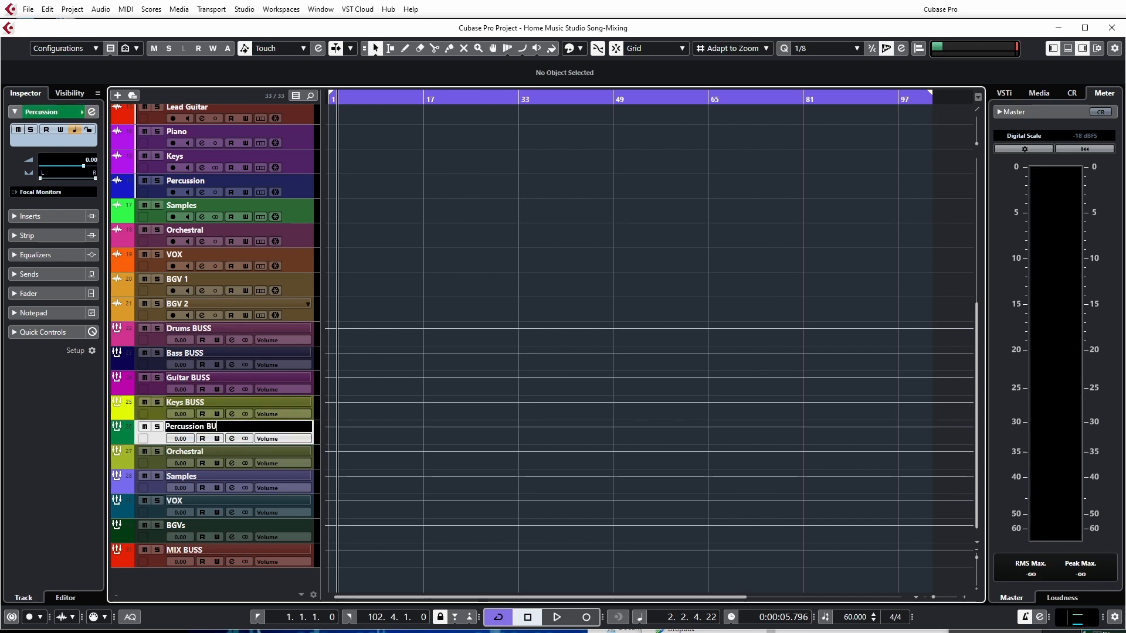
key(Return)
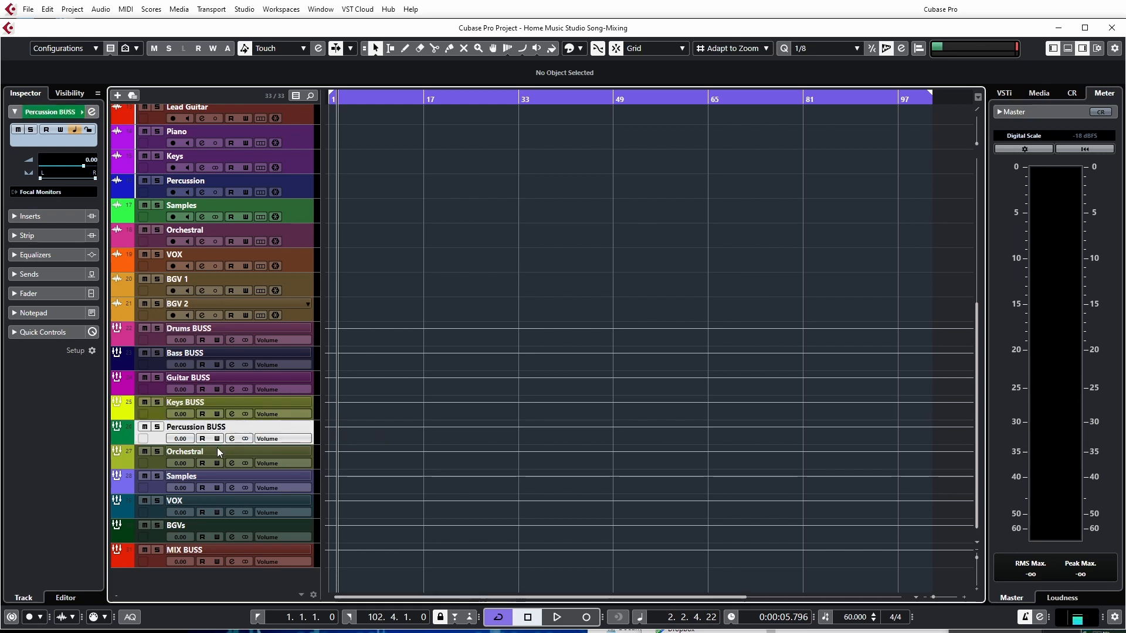
double_click(218, 447)
key(End)
text(BUSS)
key(Return)
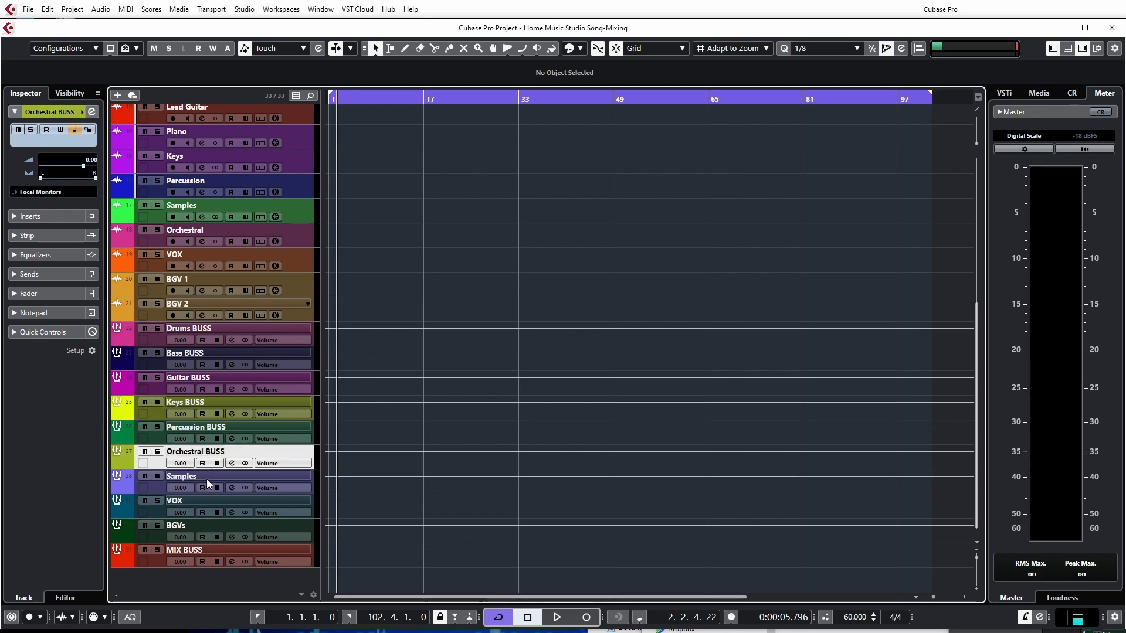
Step: Rename the Samples group track as Samples BUSS and the VOX group track as VOX BUSS
double_click(208, 477)
key(End)
text(B)
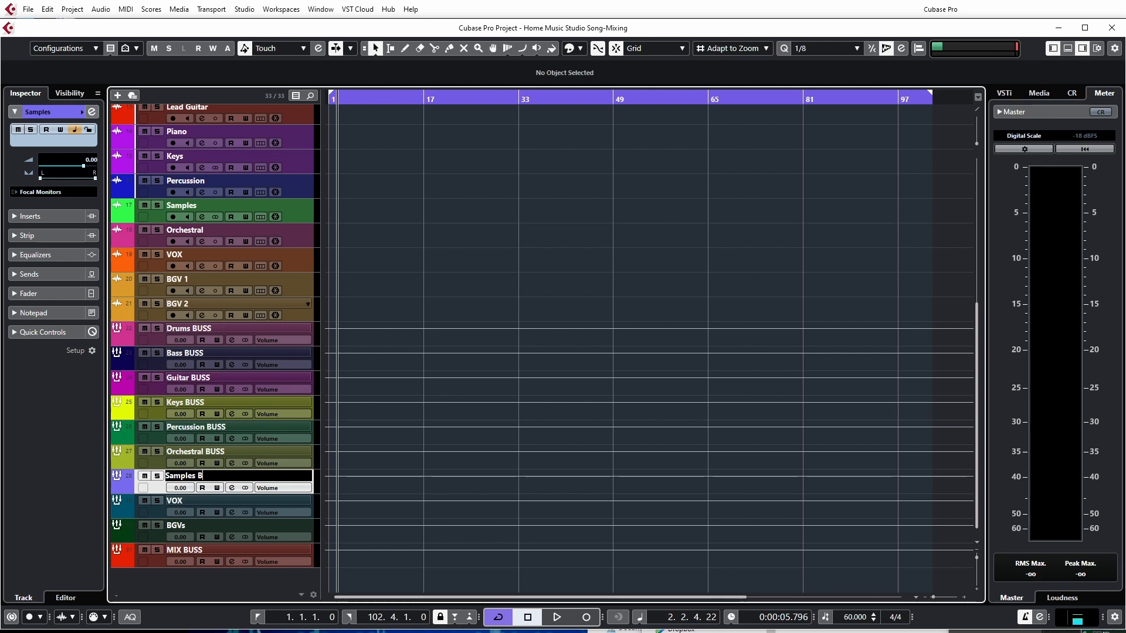
key(Return)
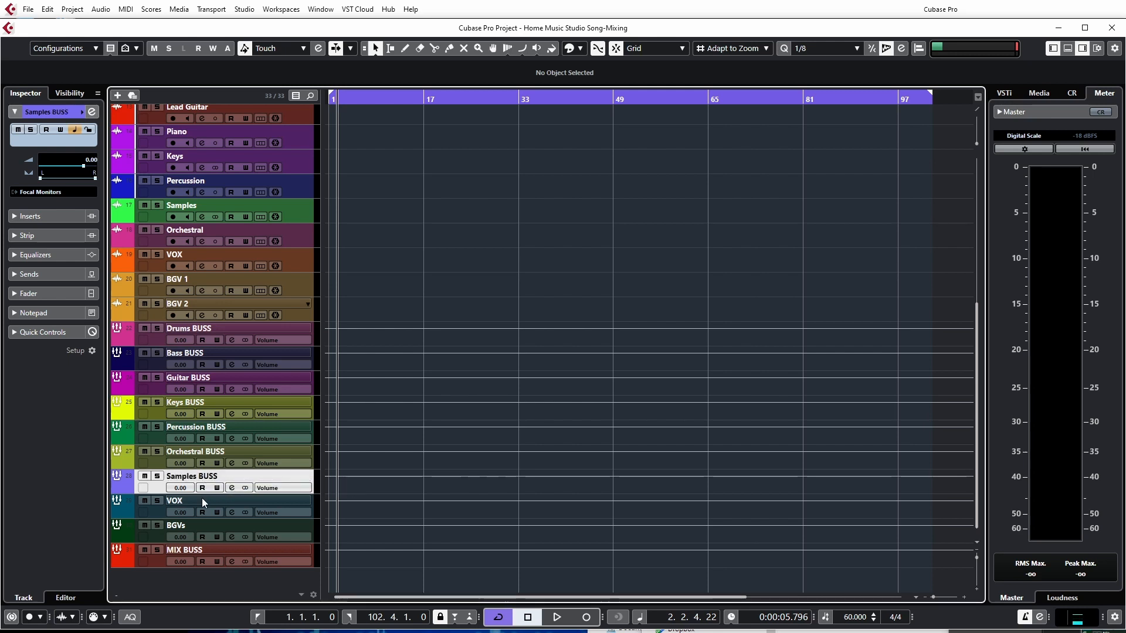
double_click(202, 500)
key(End)
text(B)
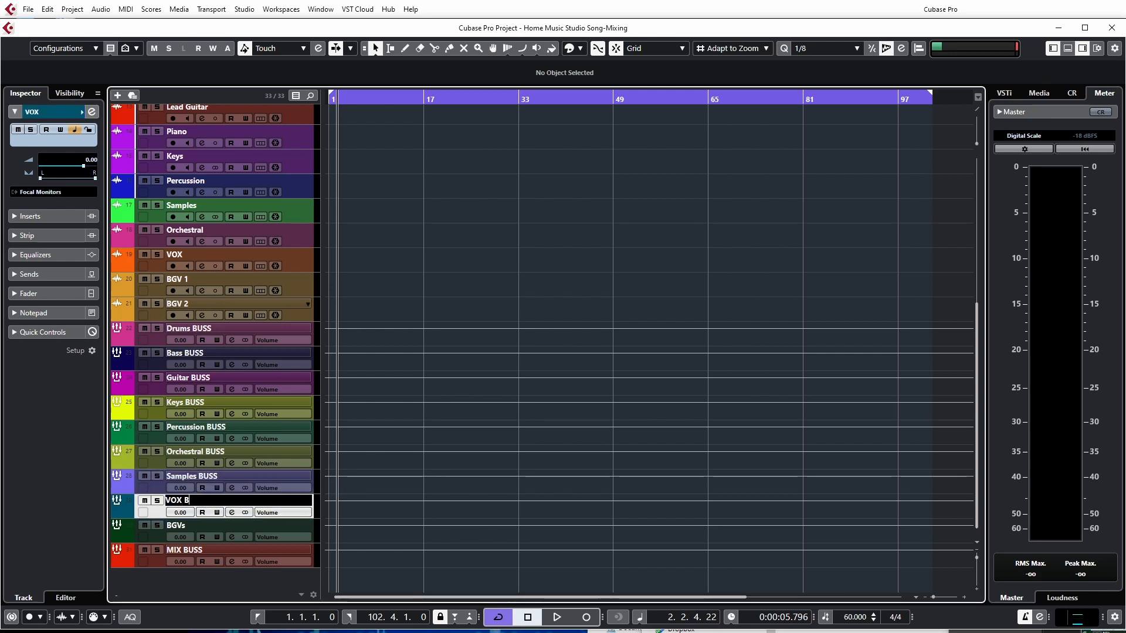
text(USS)
key(Return)
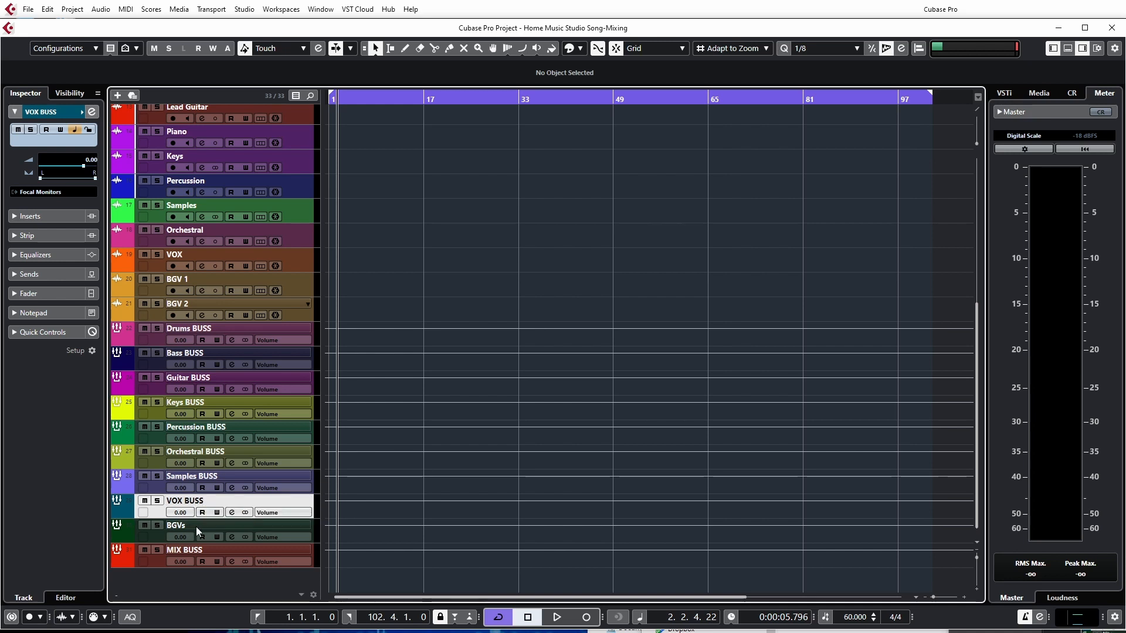
Step: Rename the BGVs group track as BGV BUSS
double_click(196, 526)
key(End)
text(BUS)
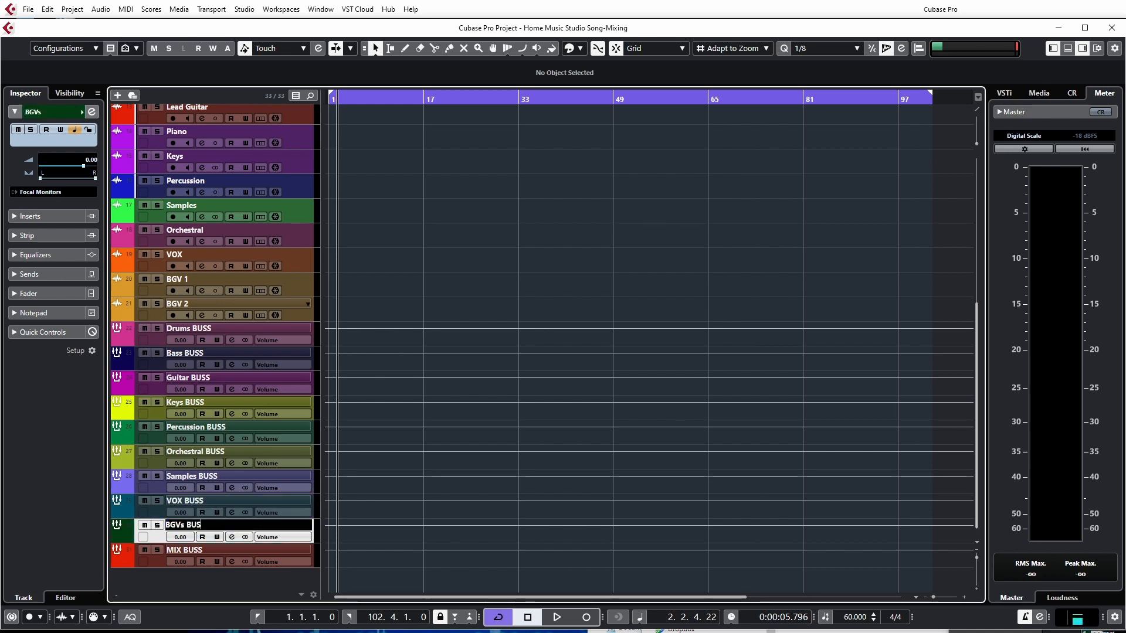
text(S)
key(Return)
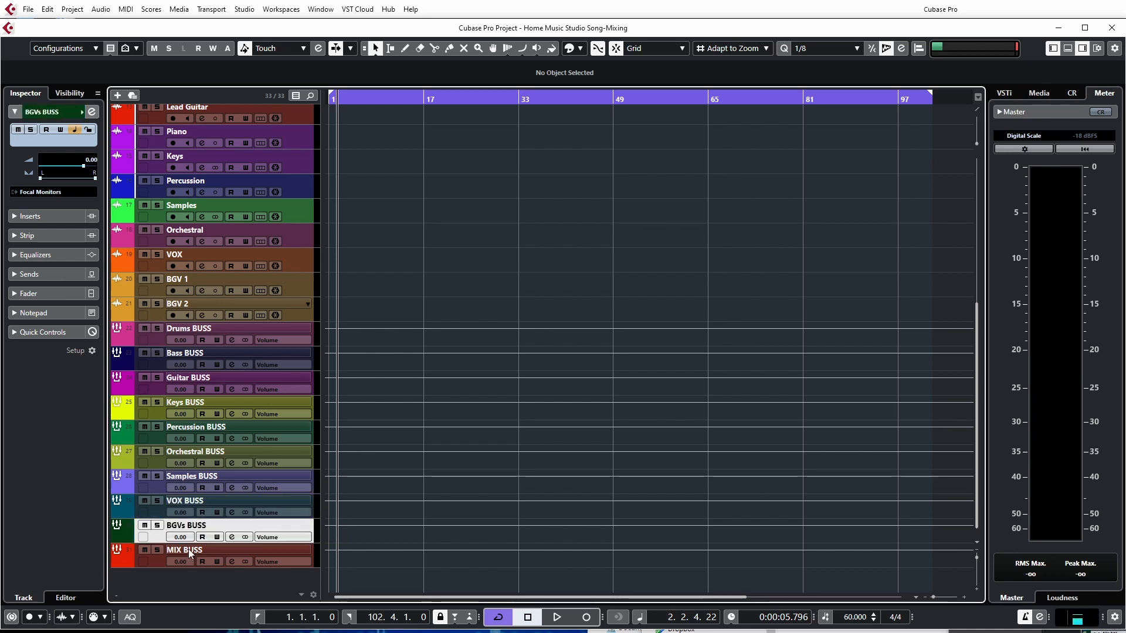
double_click(188, 527)
key(BackSpace)
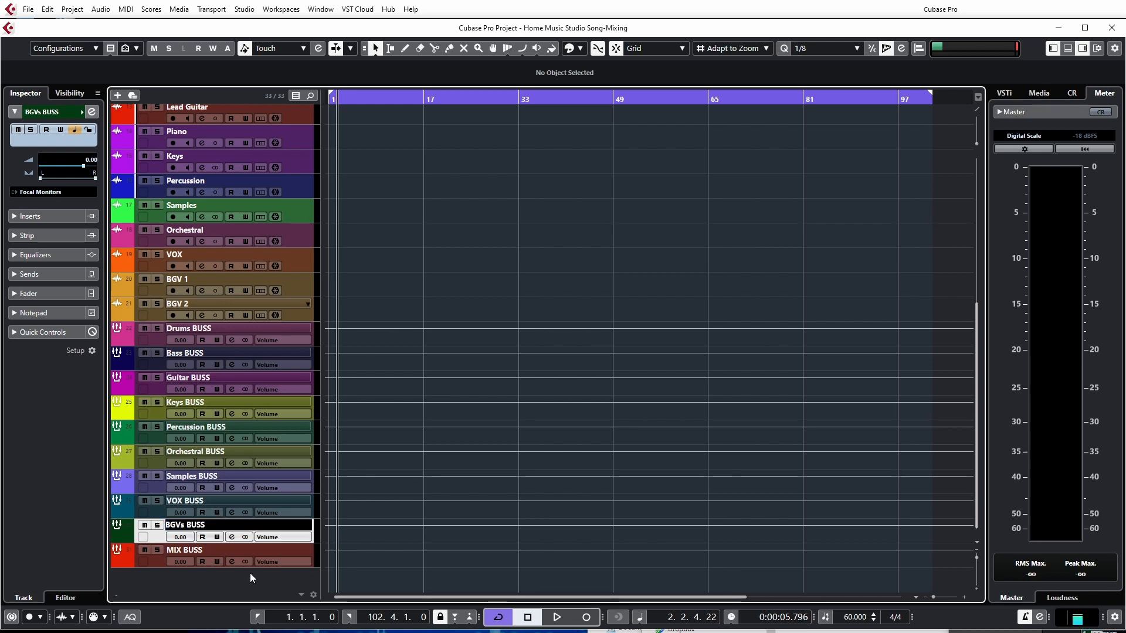
key(Return)
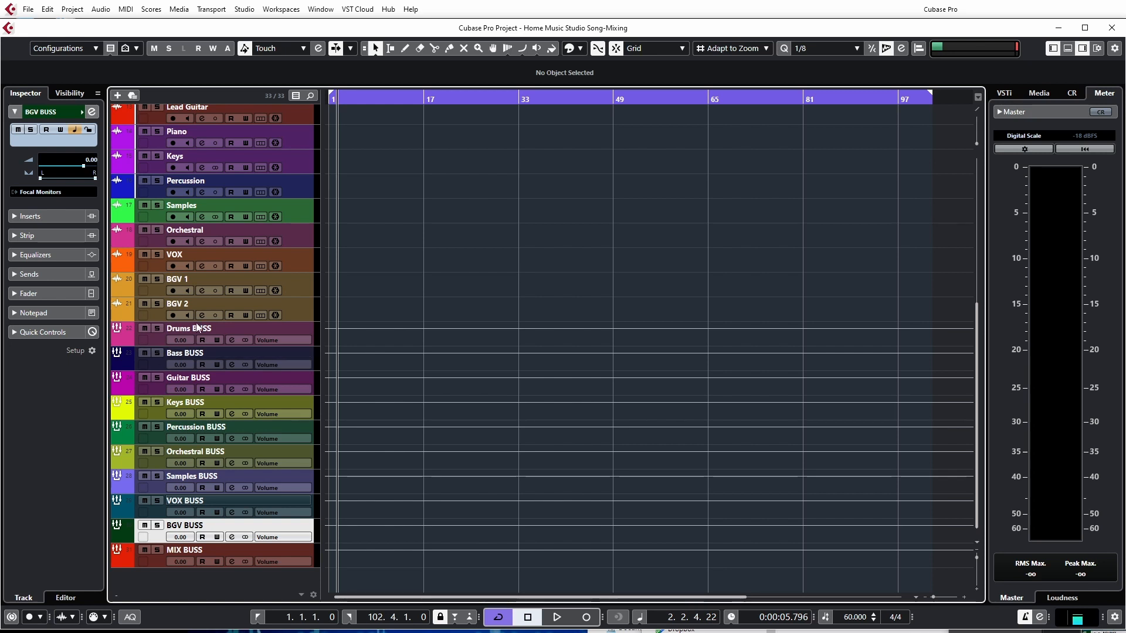
Step: Colour the Drums BUSS and Bass BUSS group tracks dark green, matching BGV BUSS
click(129, 343)
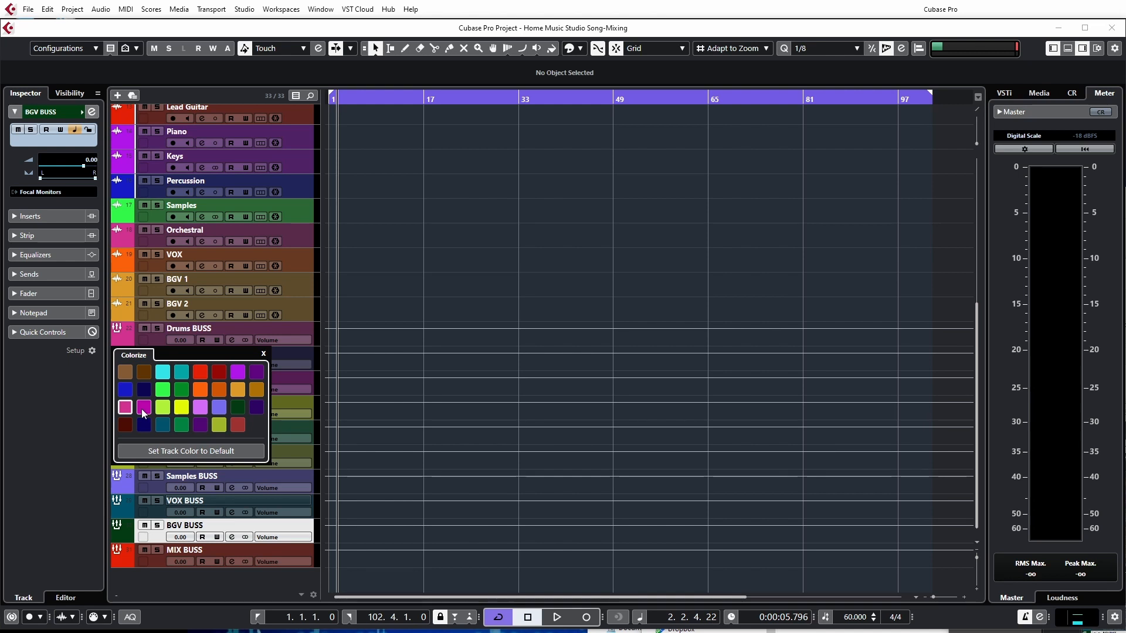
click(236, 414)
click(129, 338)
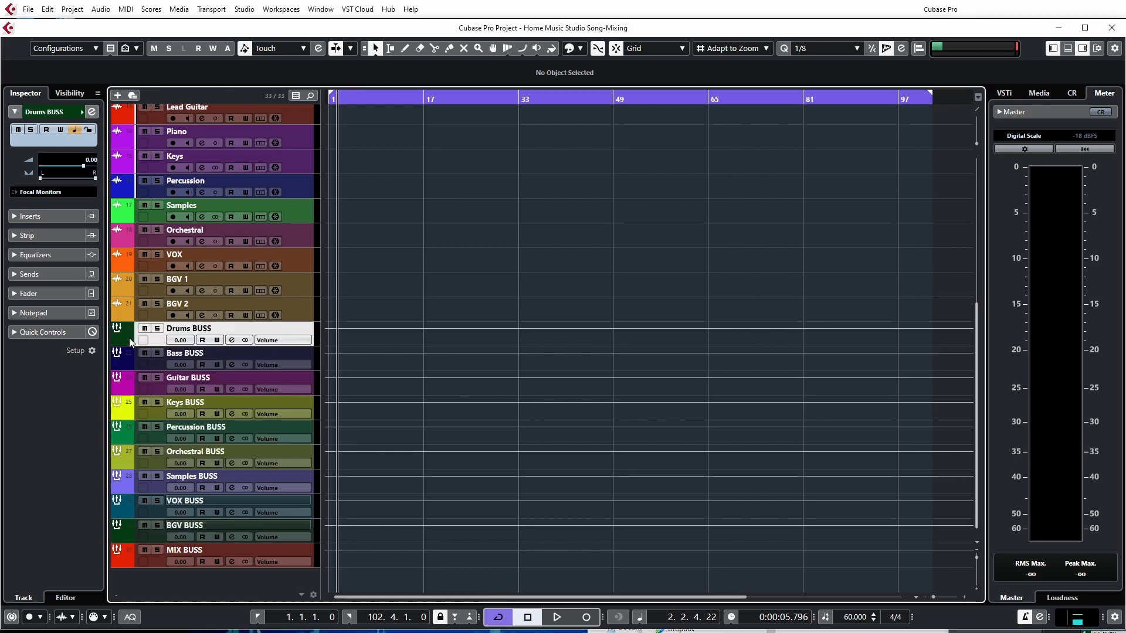
click(130, 364)
click(238, 432)
click(129, 364)
Step: Colour the Guitar BUSS and Keys BUSS group tracks the same dark green
click(130, 387)
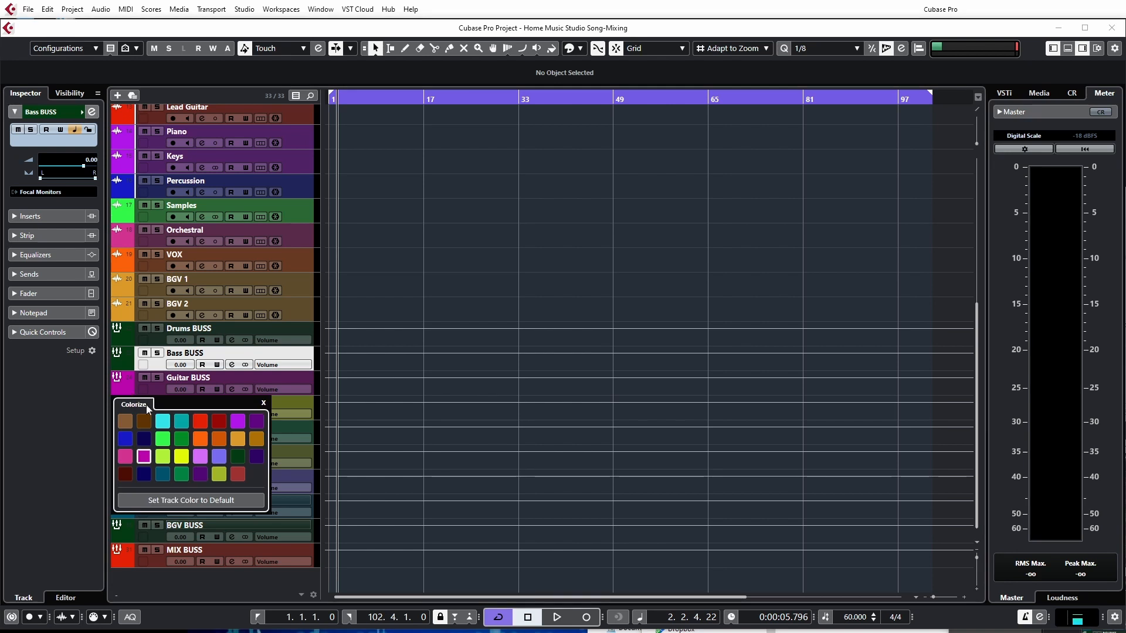
click(237, 457)
click(125, 384)
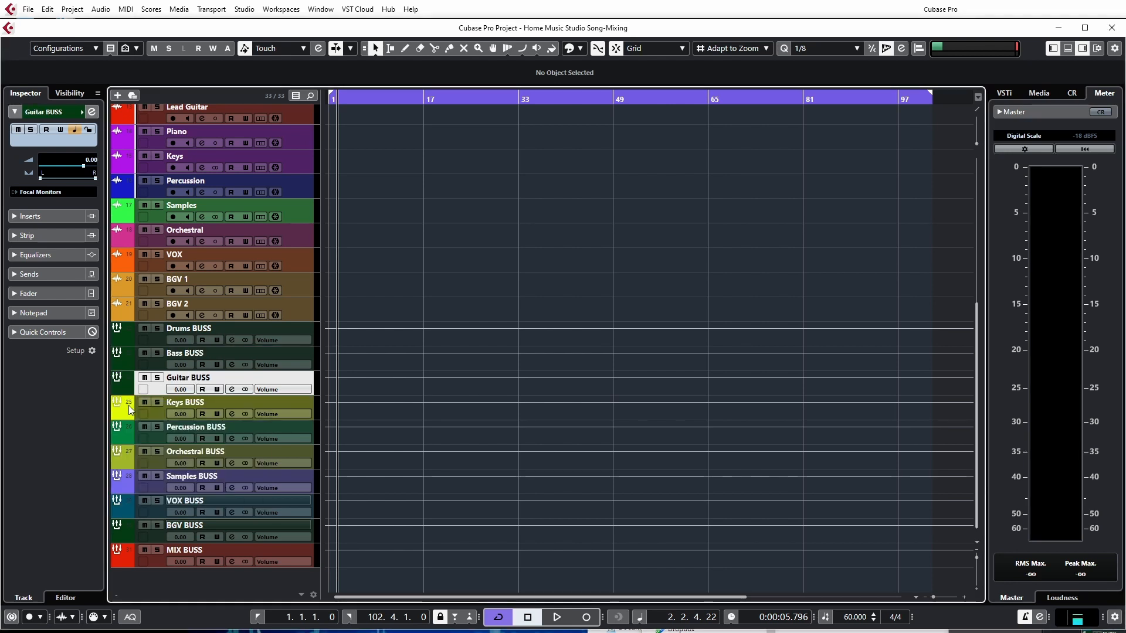
click(126, 410)
click(237, 481)
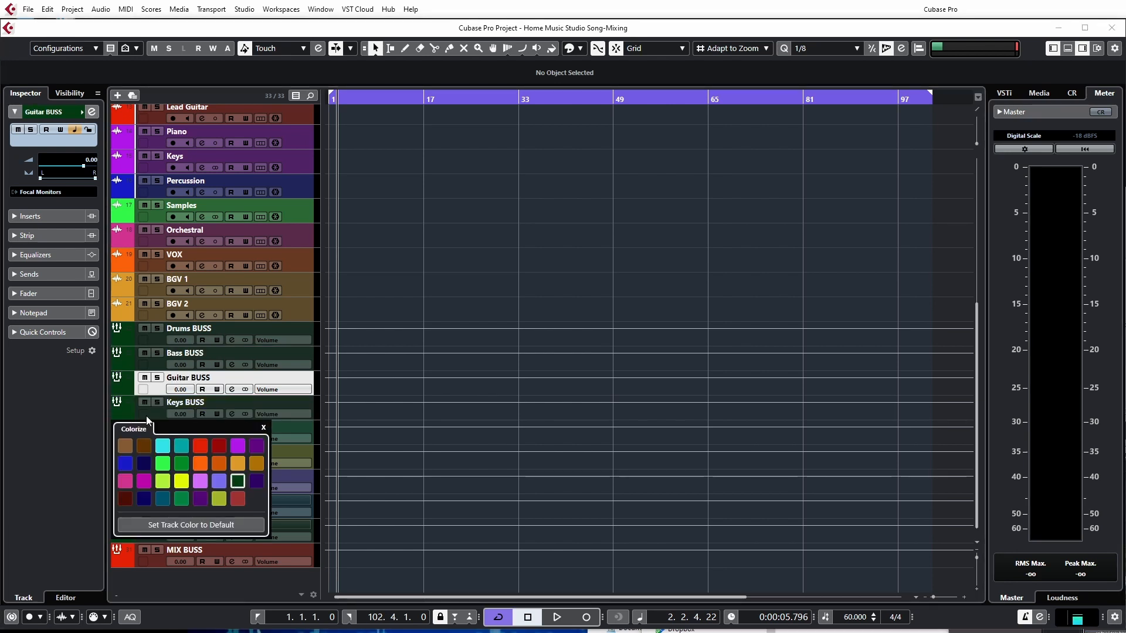
click(127, 411)
Step: Colour the Percussion BUSS, Orchestral BUSS and Samples BUSS group tracks the same dark green
click(131, 436)
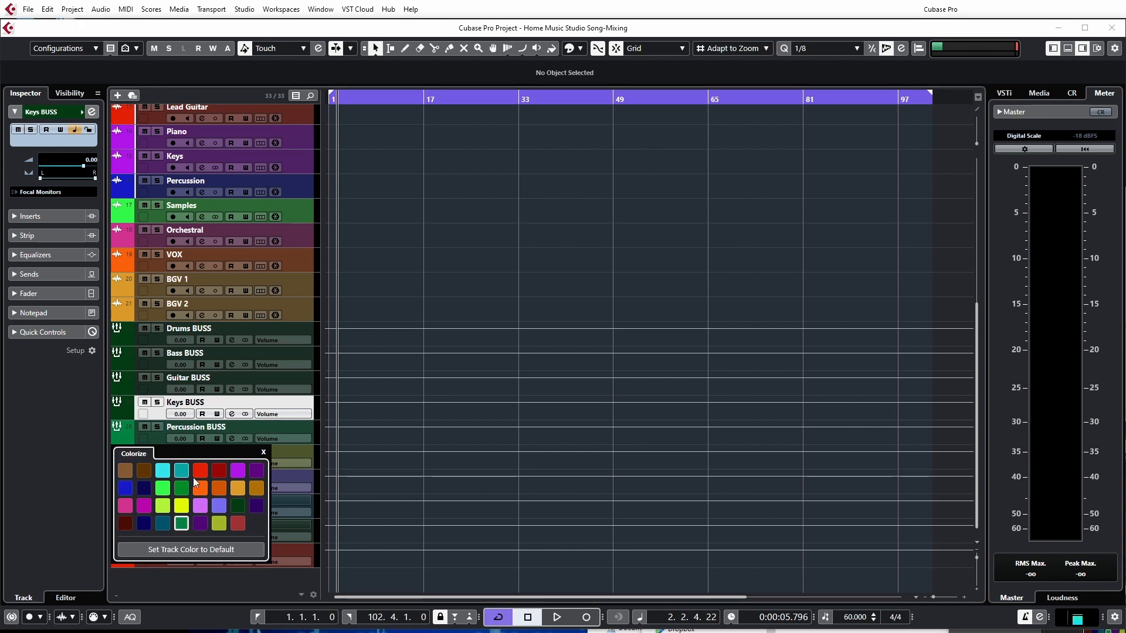
click(238, 505)
click(129, 434)
click(128, 465)
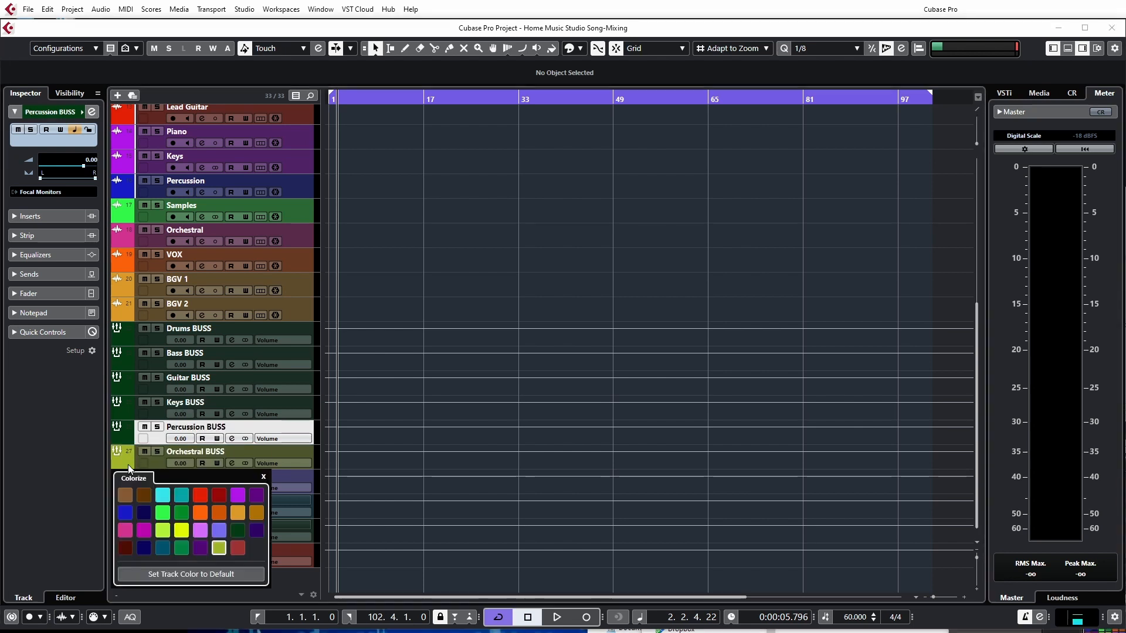
click(238, 531)
click(128, 463)
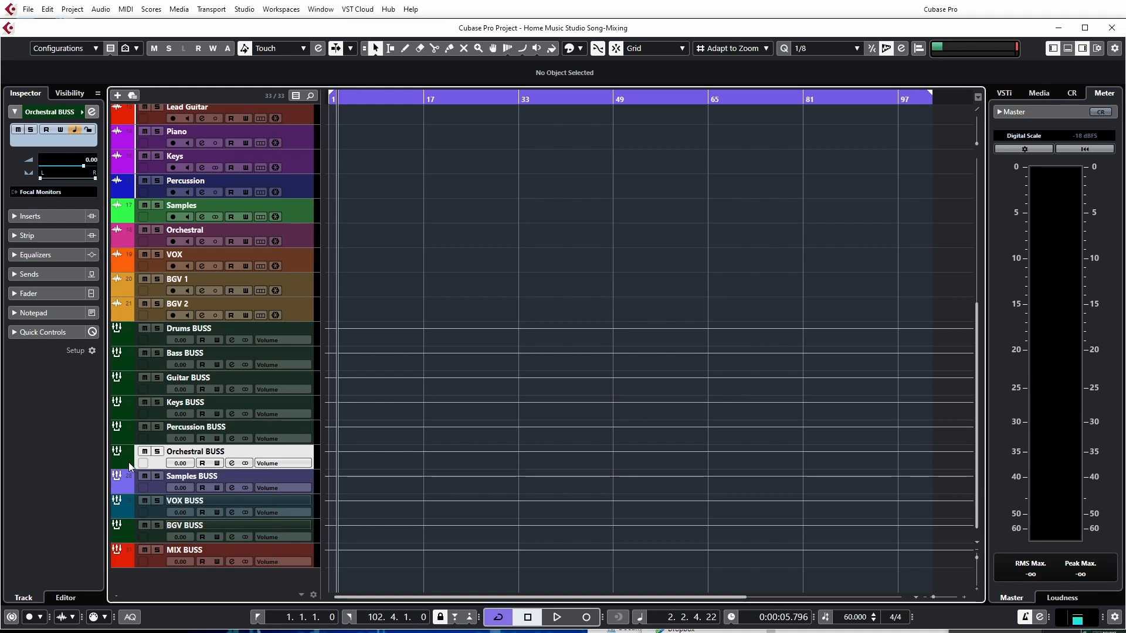
click(132, 490)
click(238, 554)
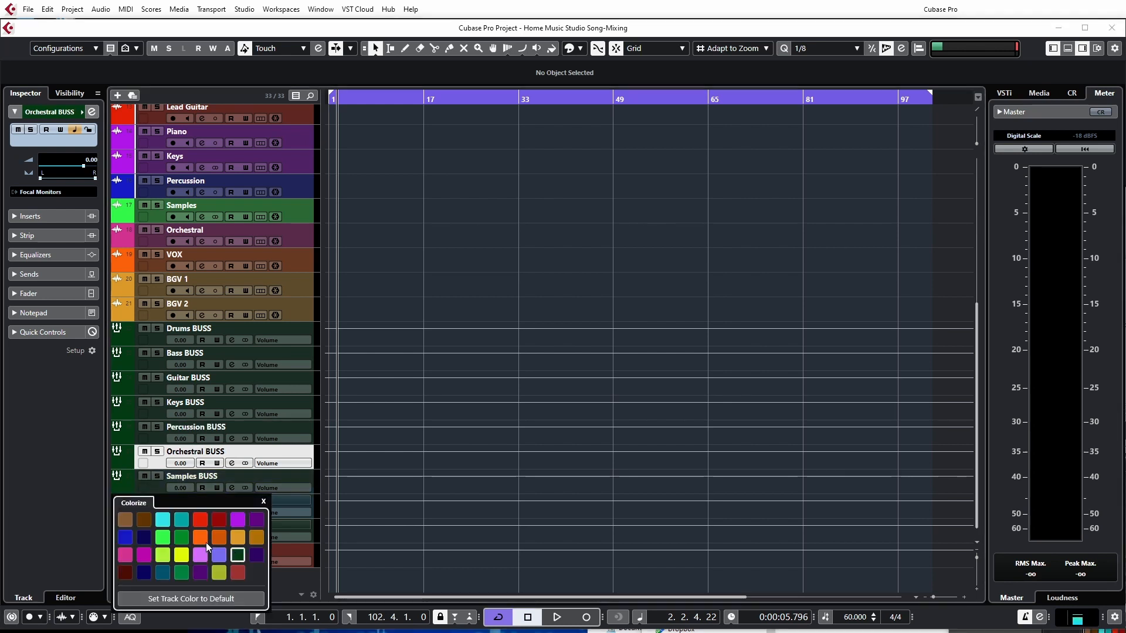
Step: Colour the VOX BUSS group track the same dark green as the other BUSS tracks
click(127, 491)
click(131, 511)
click(238, 578)
click(129, 505)
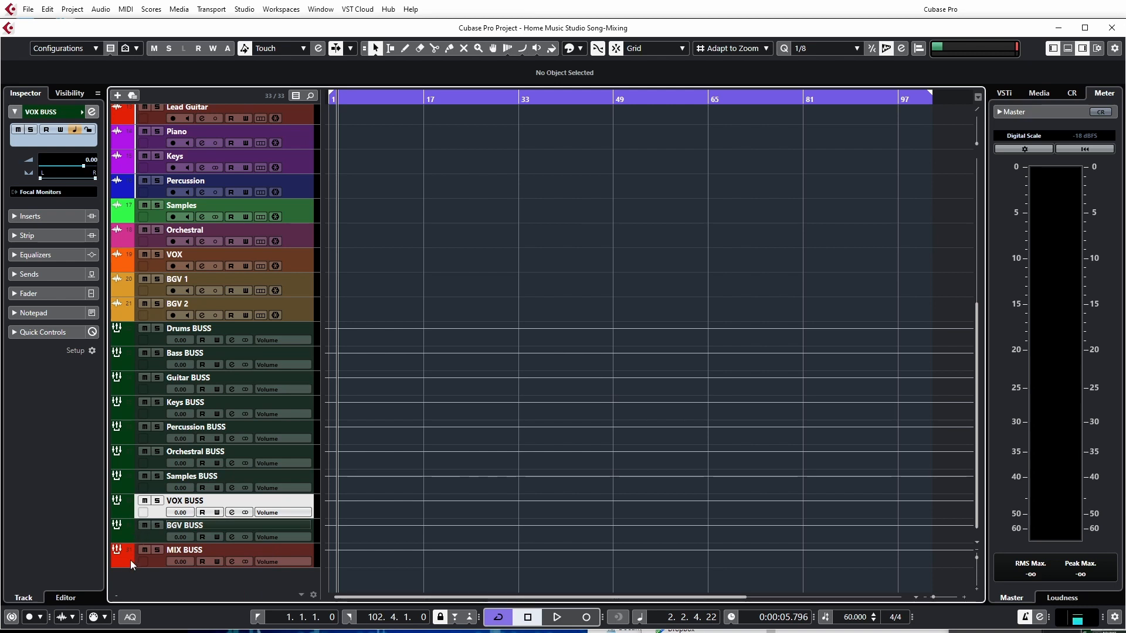
Step: Colour the MIX BUSS group track dark purple to set it apart from the other busses
click(132, 564)
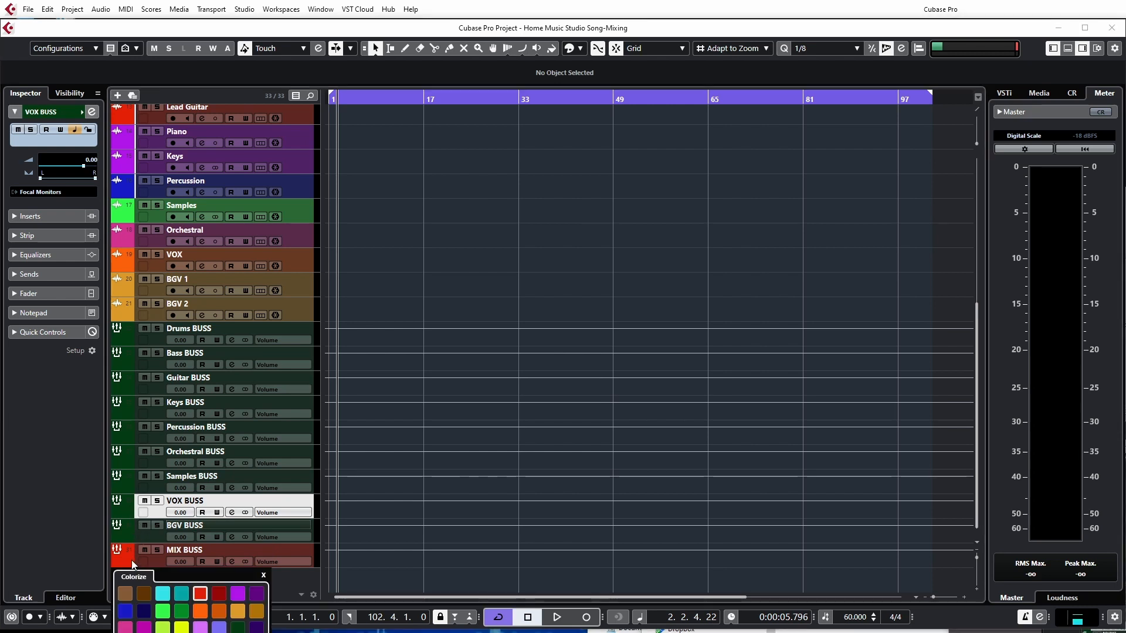
click(256, 627)
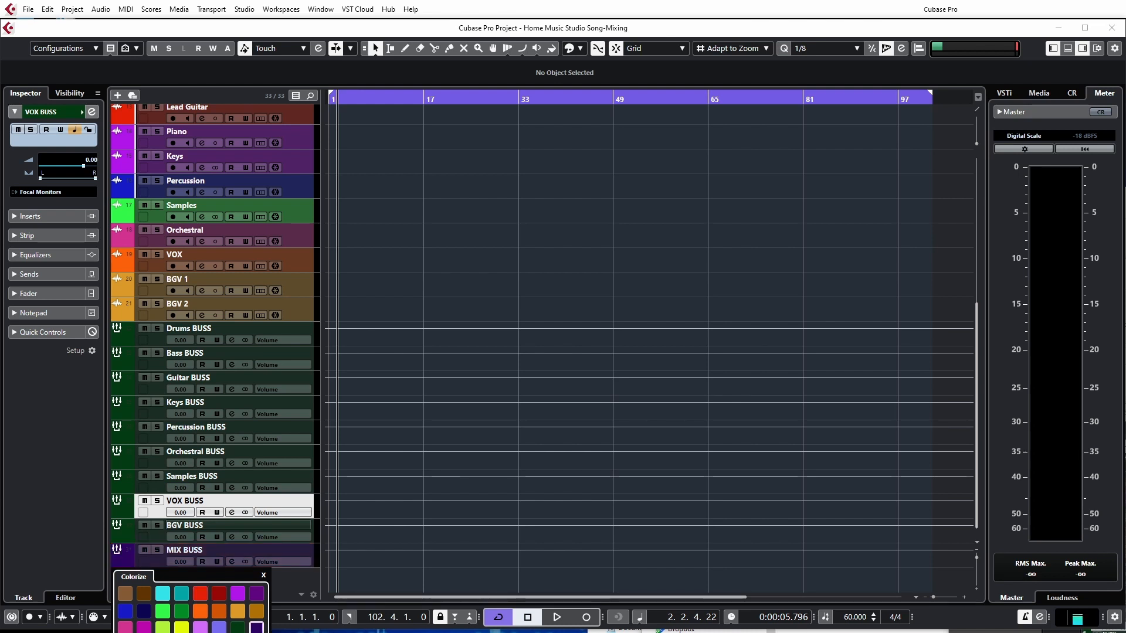
click(127, 563)
Step: Expand the Input/Output Channels folder and colour the Focal Monitors output track dark maroon
scroll(122, 124, up, 5)
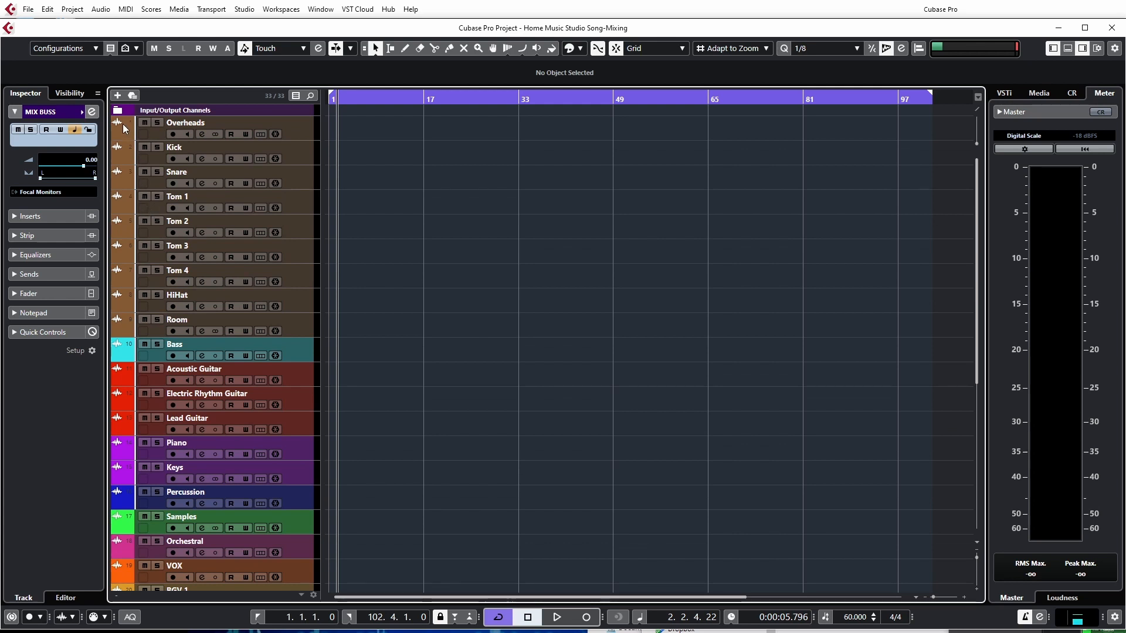
click(116, 111)
click(136, 131)
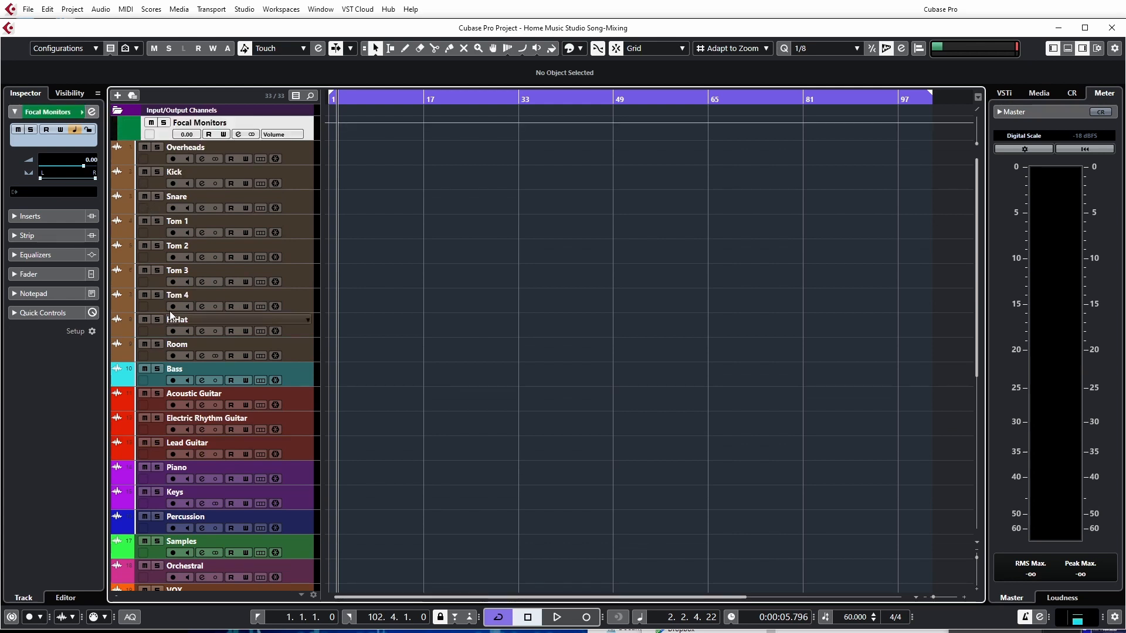
click(132, 131)
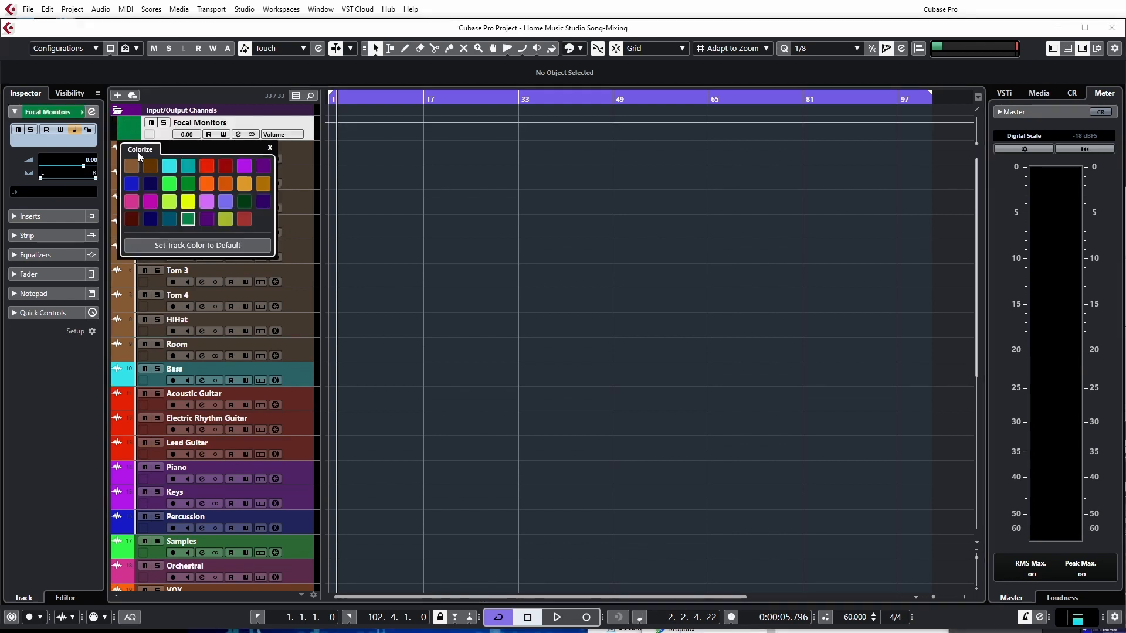
click(132, 218)
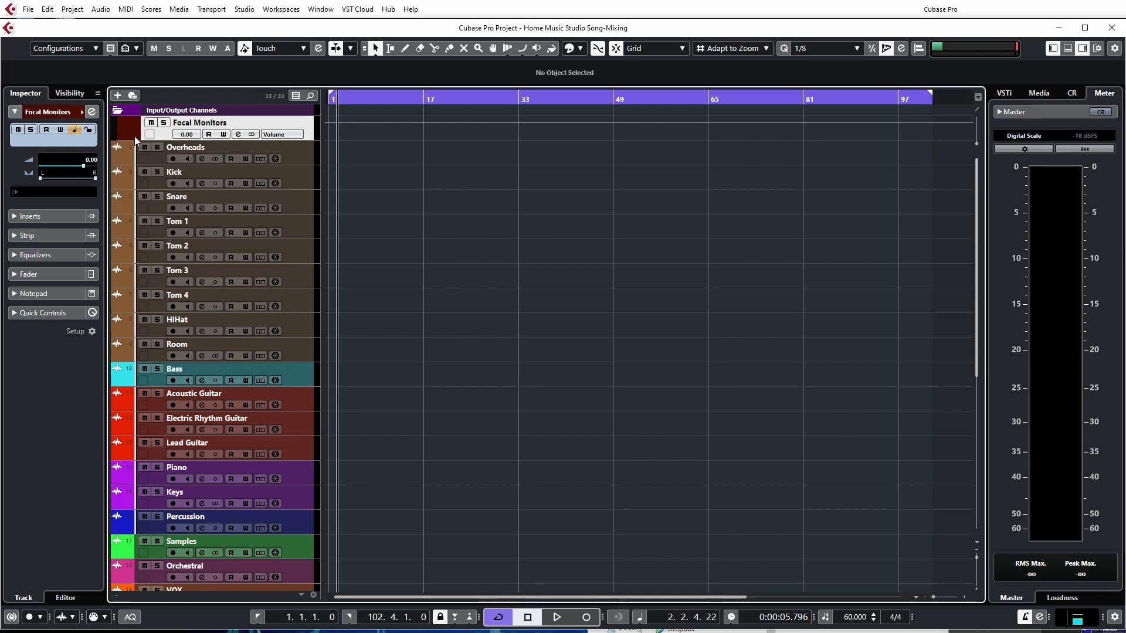
scroll(216, 345, down, 5)
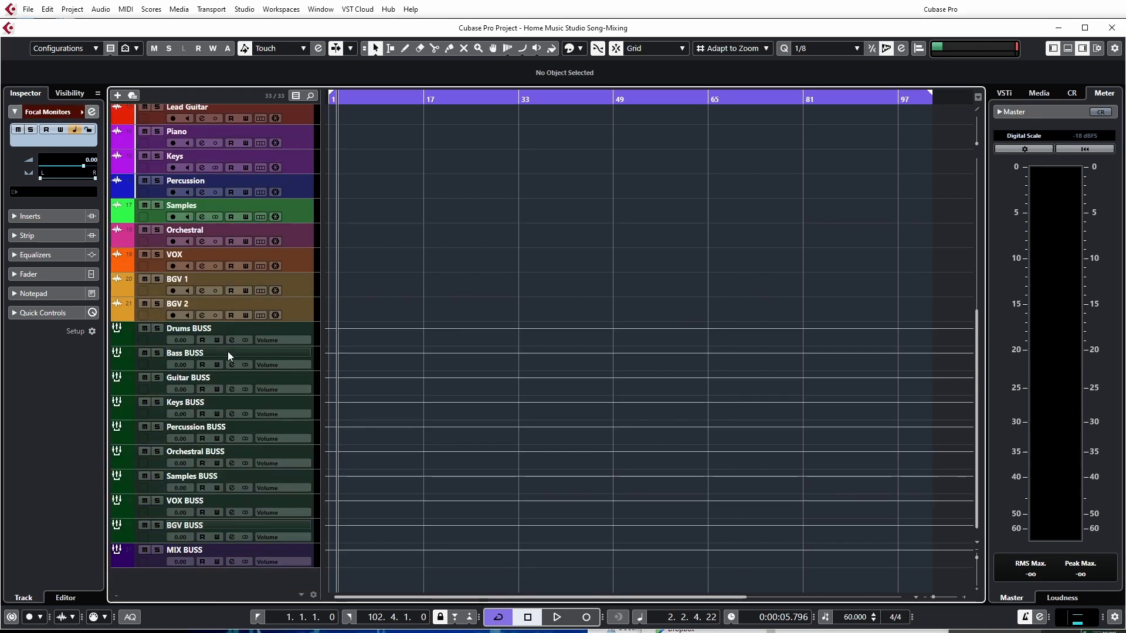
scroll(231, 353, up, 5)
scroll(232, 363, down, 5)
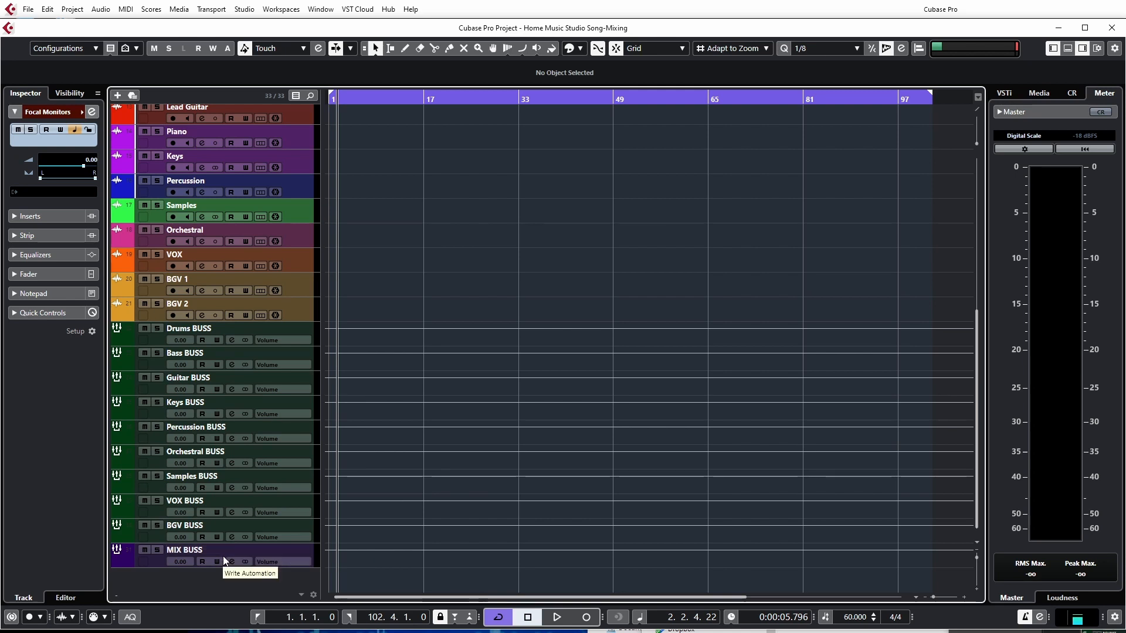
scroll(253, 569, up, 10)
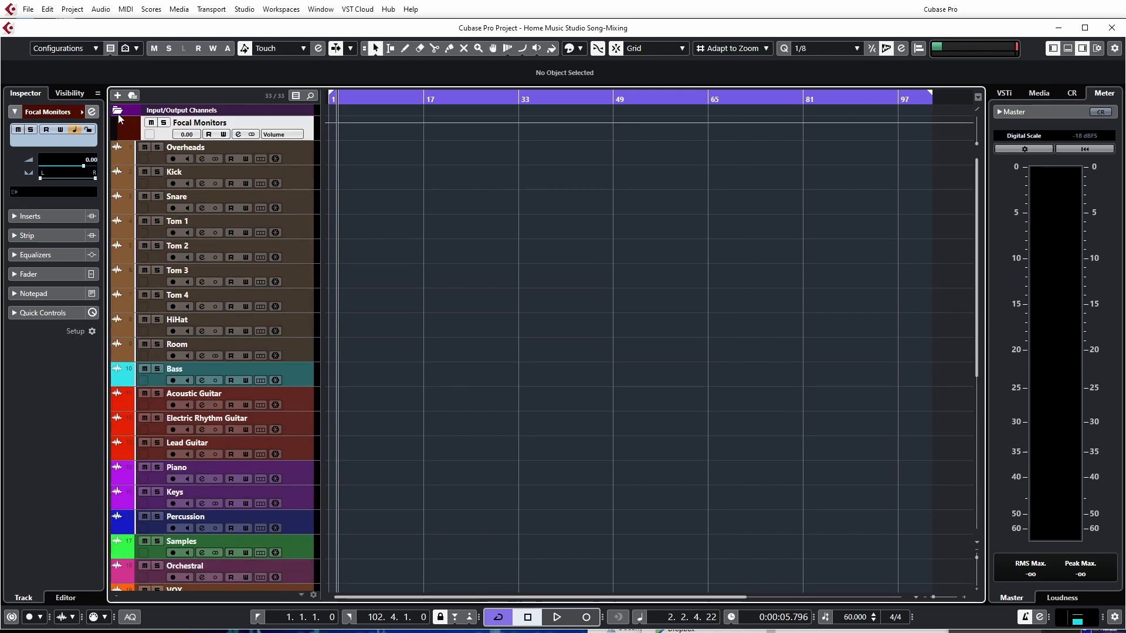
click(118, 96)
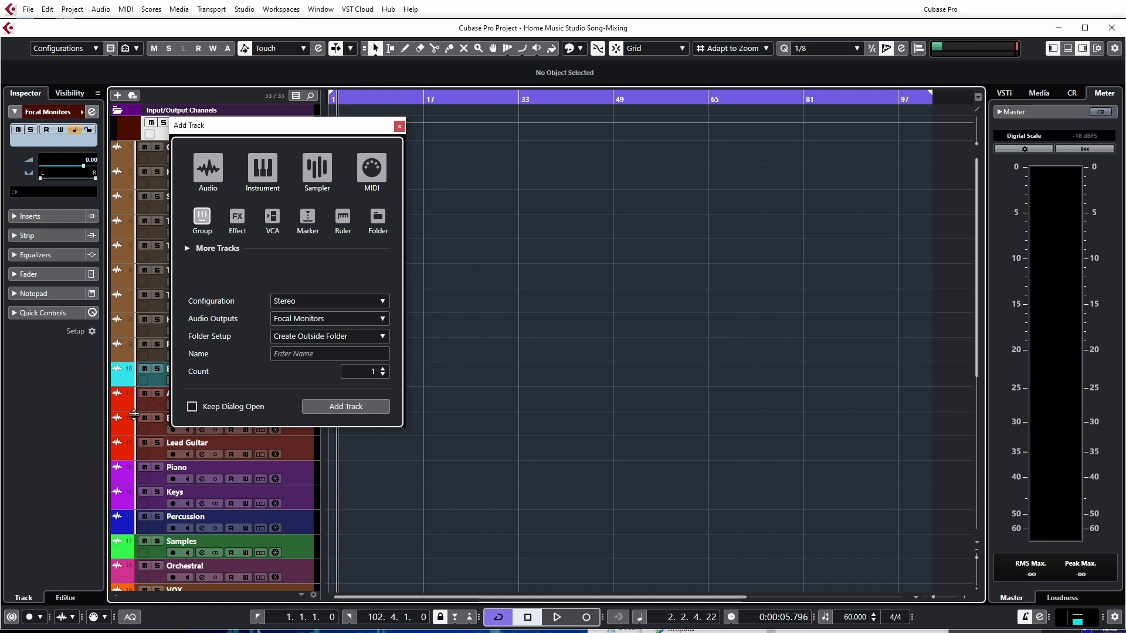
click(399, 125)
Step: Add four stereo FX tracks with no effect, routed to Focal Monitors, outside the folder and directly after MIX BUSS
scroll(278, 375, down, 5)
click(145, 561)
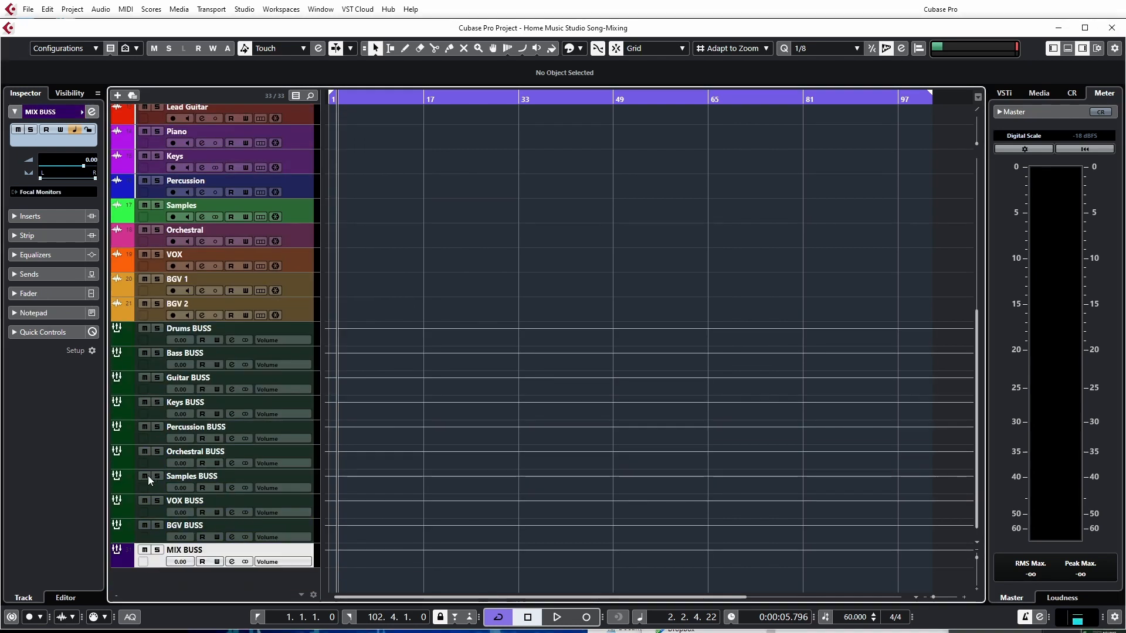
scroll(148, 476, up, 5)
click(118, 96)
click(239, 220)
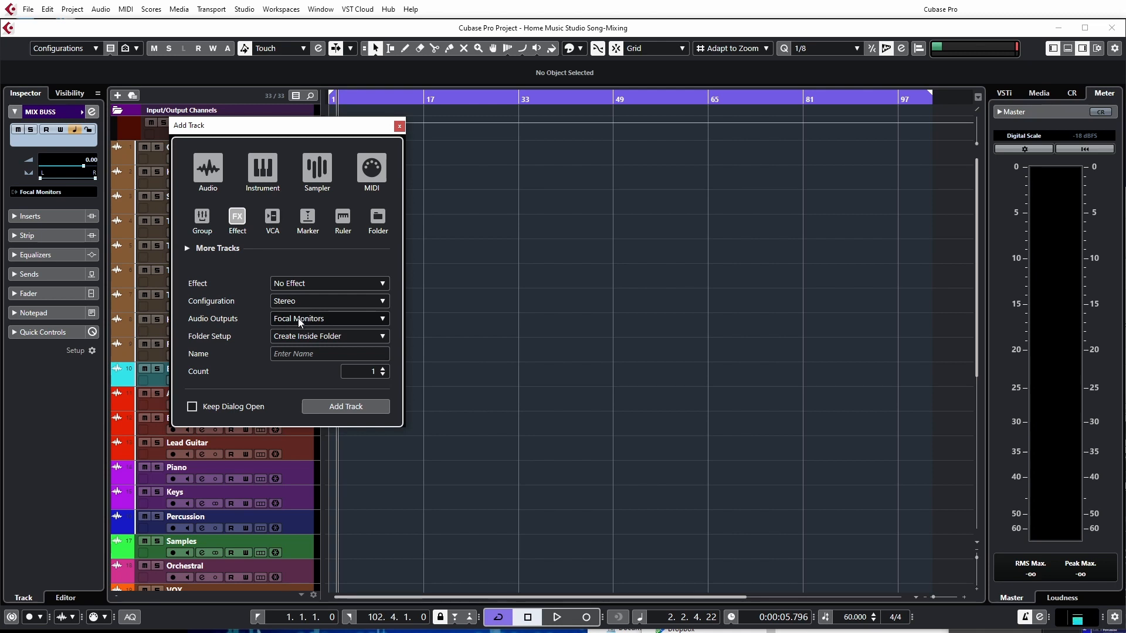
click(328, 335)
click(327, 365)
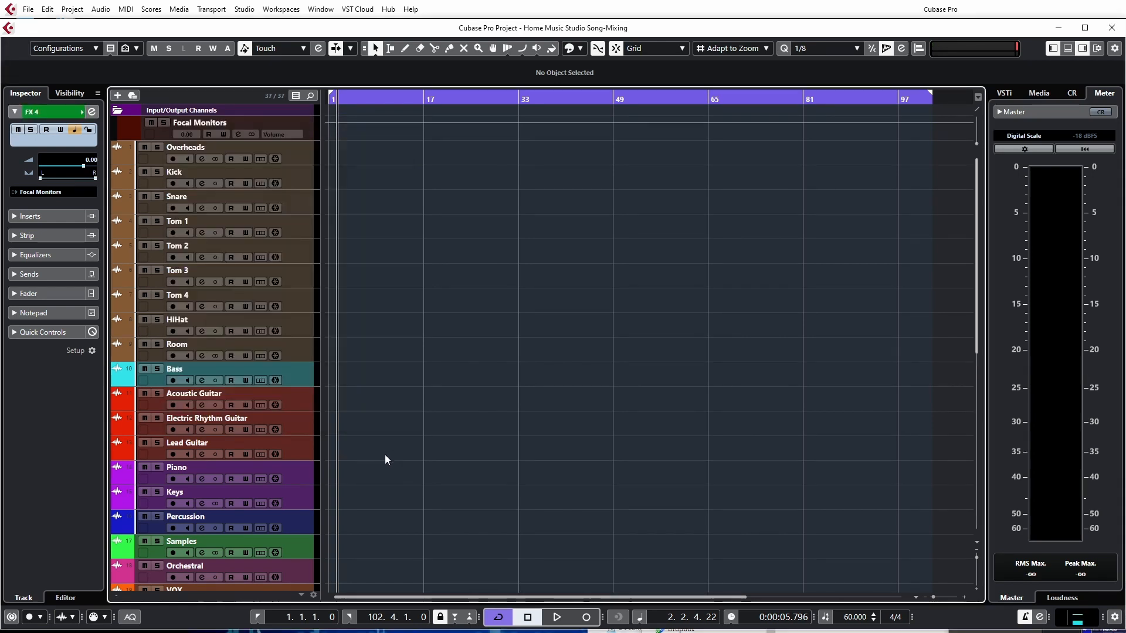
Step: Rename the FX 1 track as Room Reverb and the FX 2 track as Plate Reverb
scroll(230, 465, down, 6)
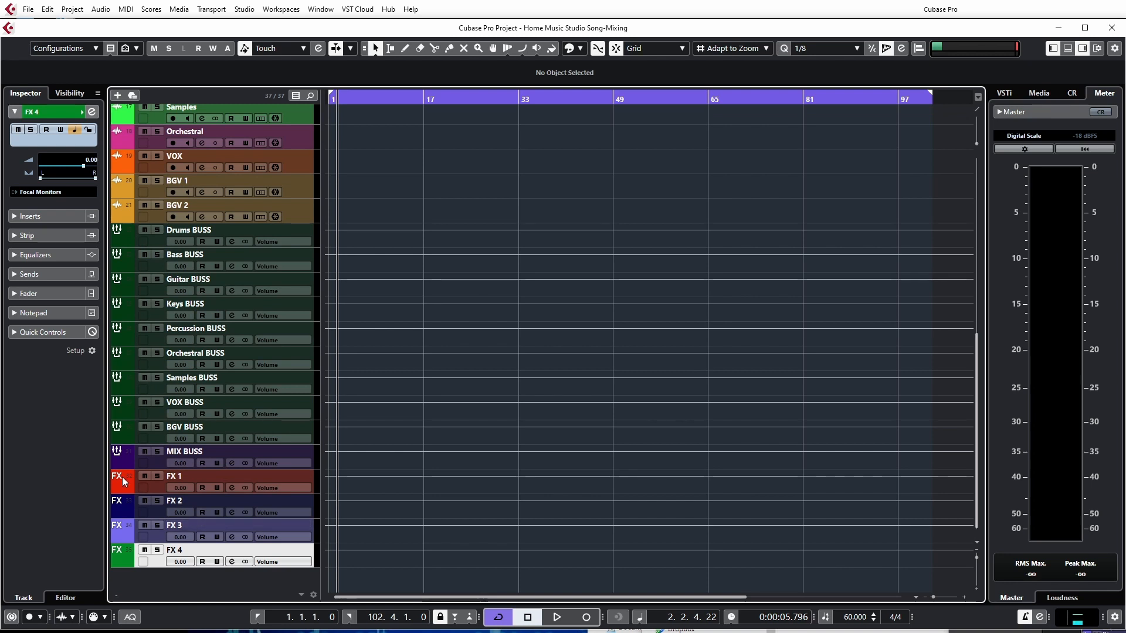
double_click(182, 476)
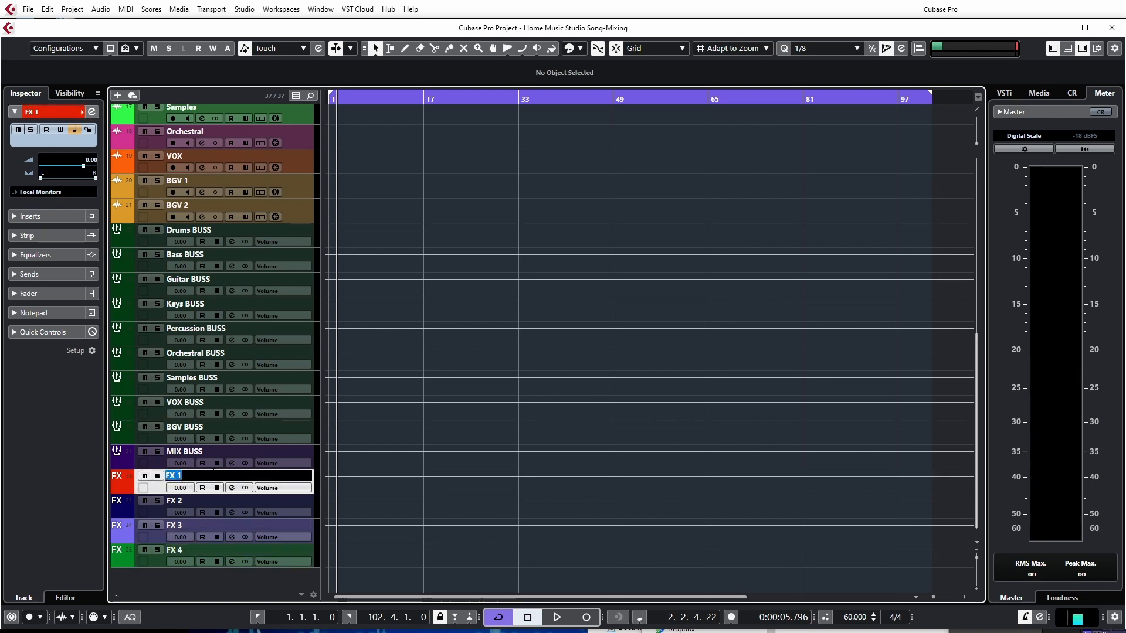
text(Room Reve)
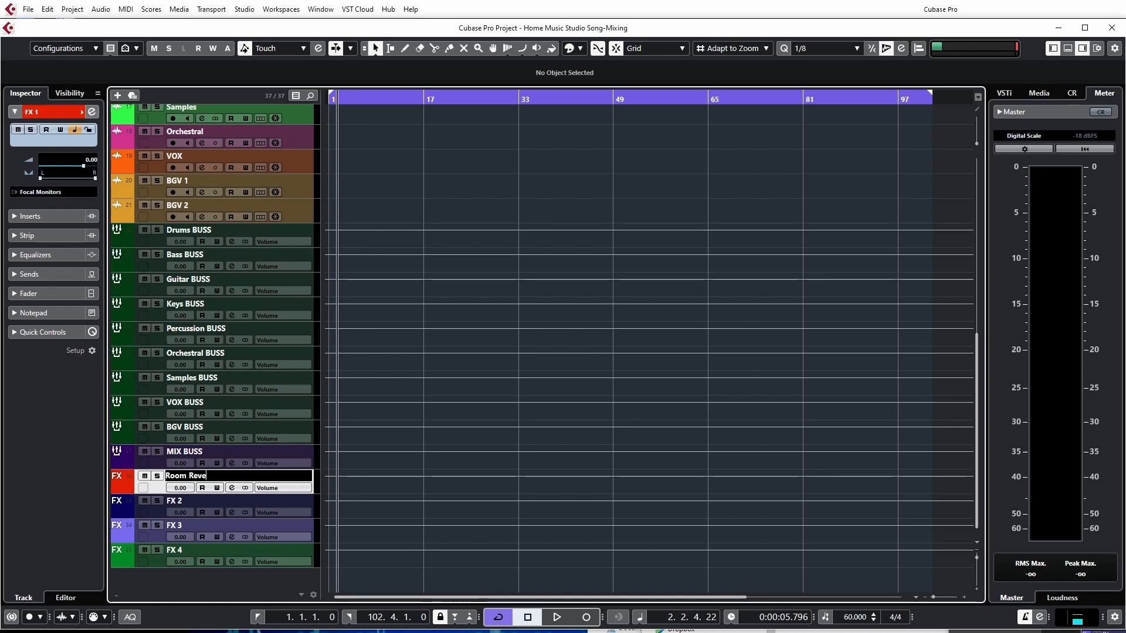
key(Return)
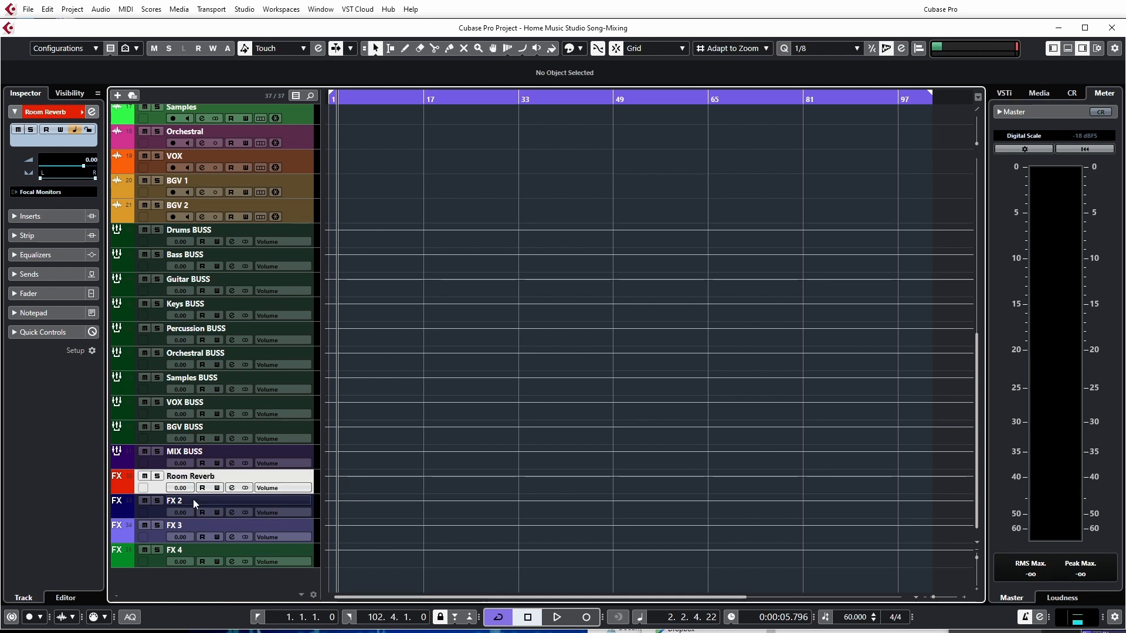
double_click(194, 502)
text(Plate Reverb)
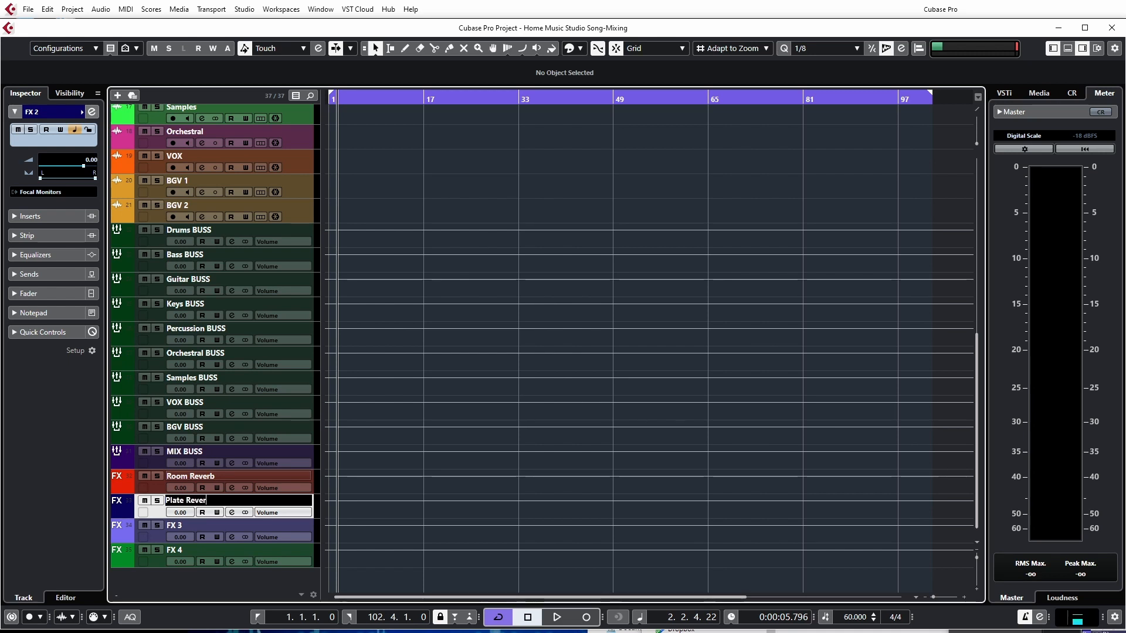
key(Return)
Step: Rename the FX 3 track as Hall Reverb and the FX 4 track as Delay FX
double_click(192, 525)
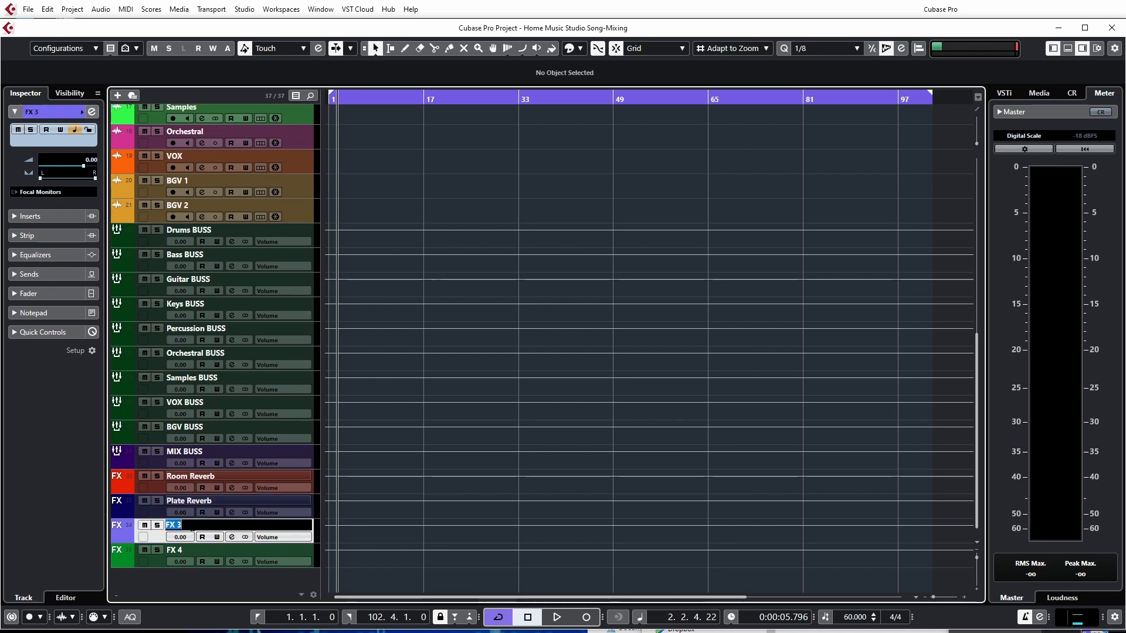
text(Hall Re)
text(verb)
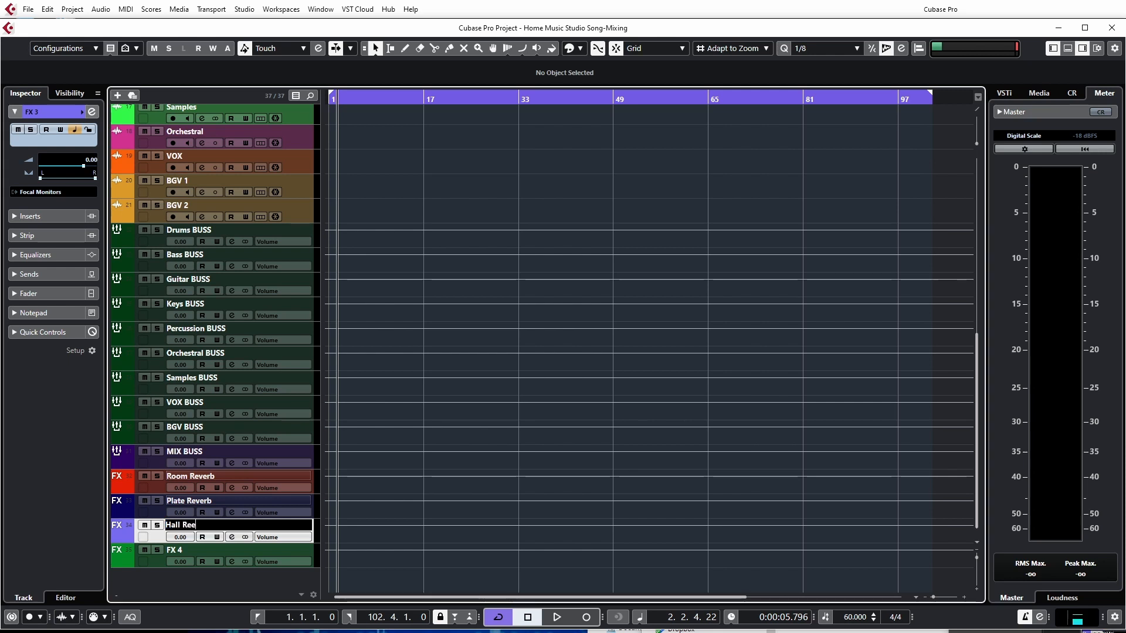
key(Return)
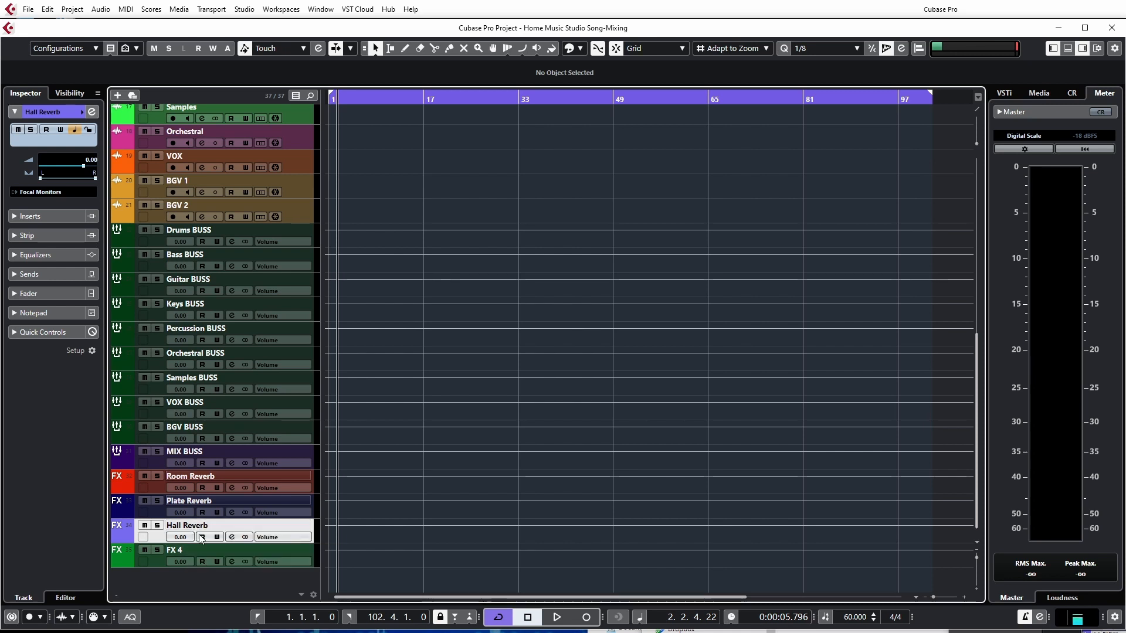
double_click(182, 552)
text(D)
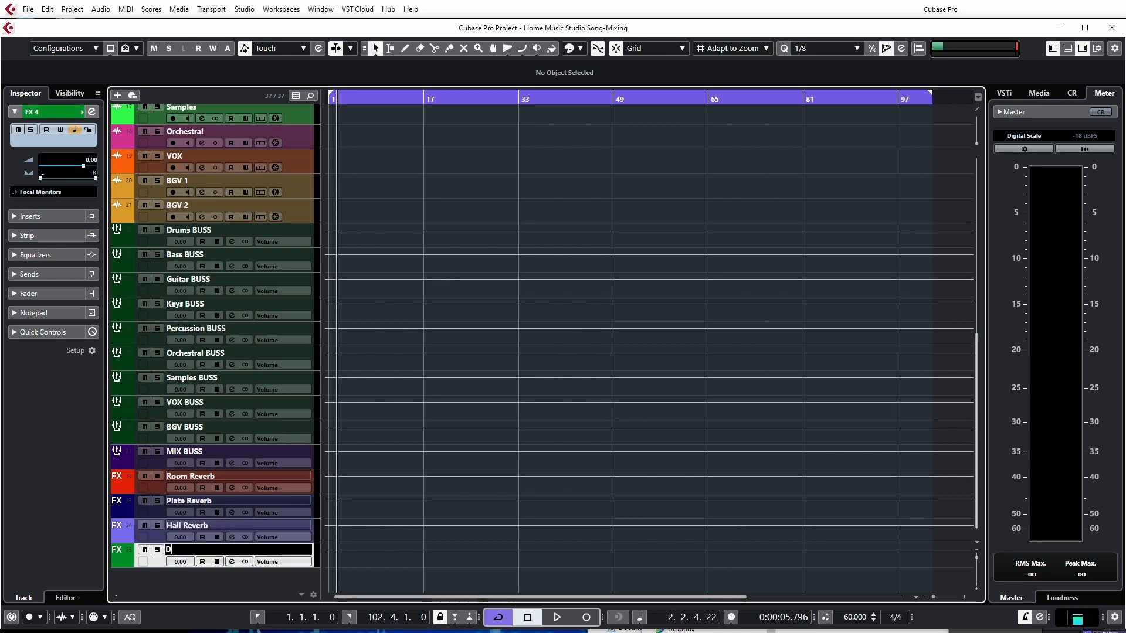
text(elay)
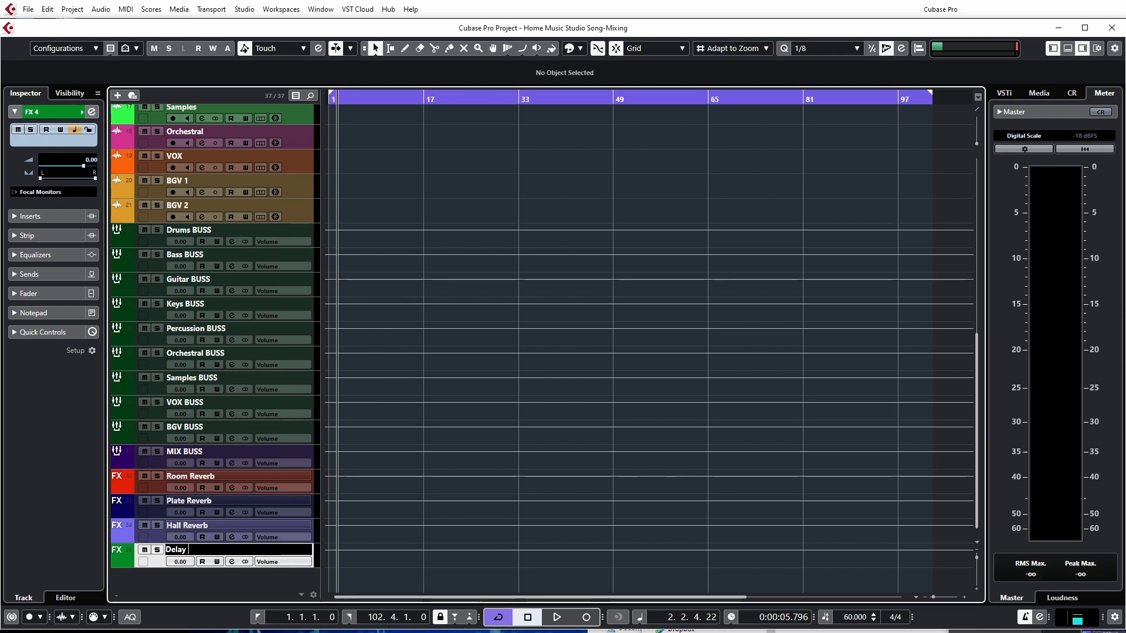
text( FX)
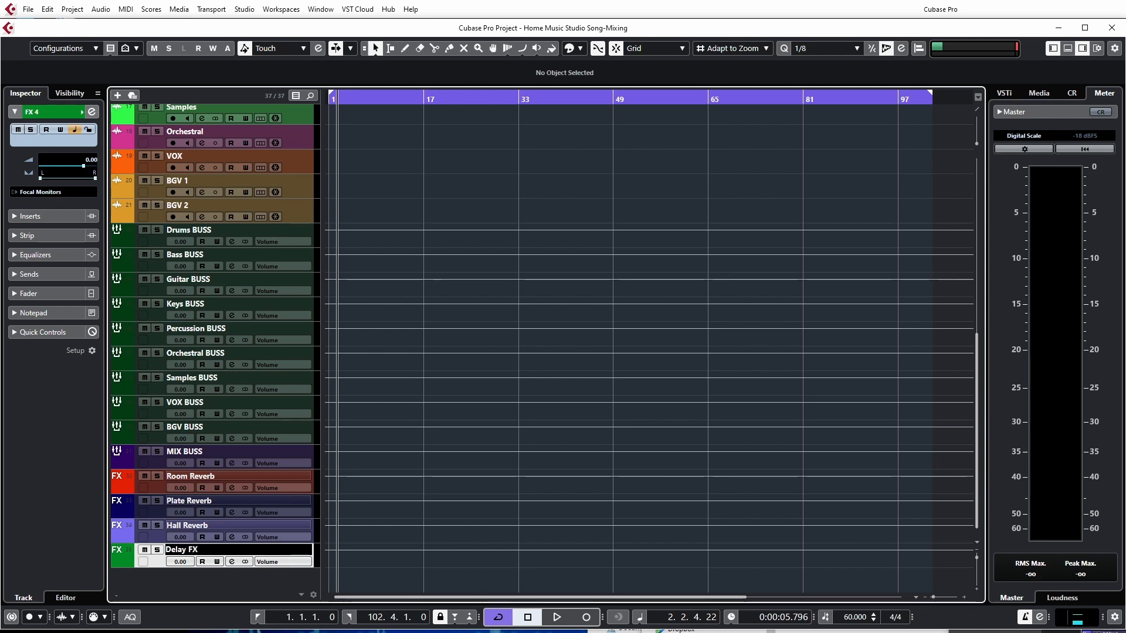
key(Return)
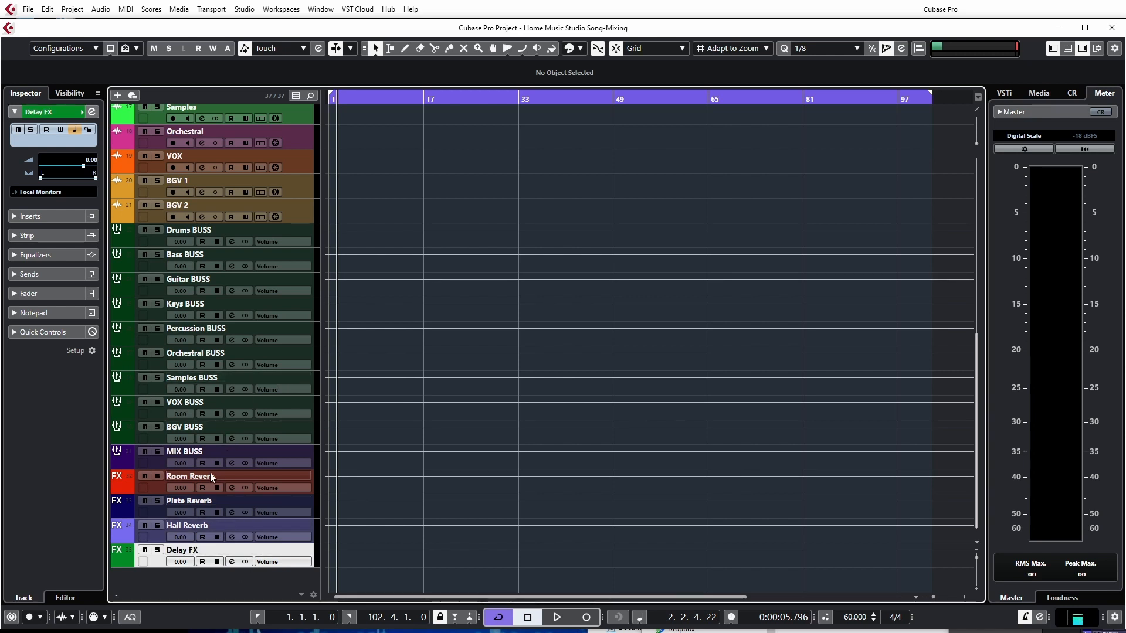
Step: Colour the Room Reverb, Plate Reverb and Hall Reverb FX tracks lime green
click(130, 492)
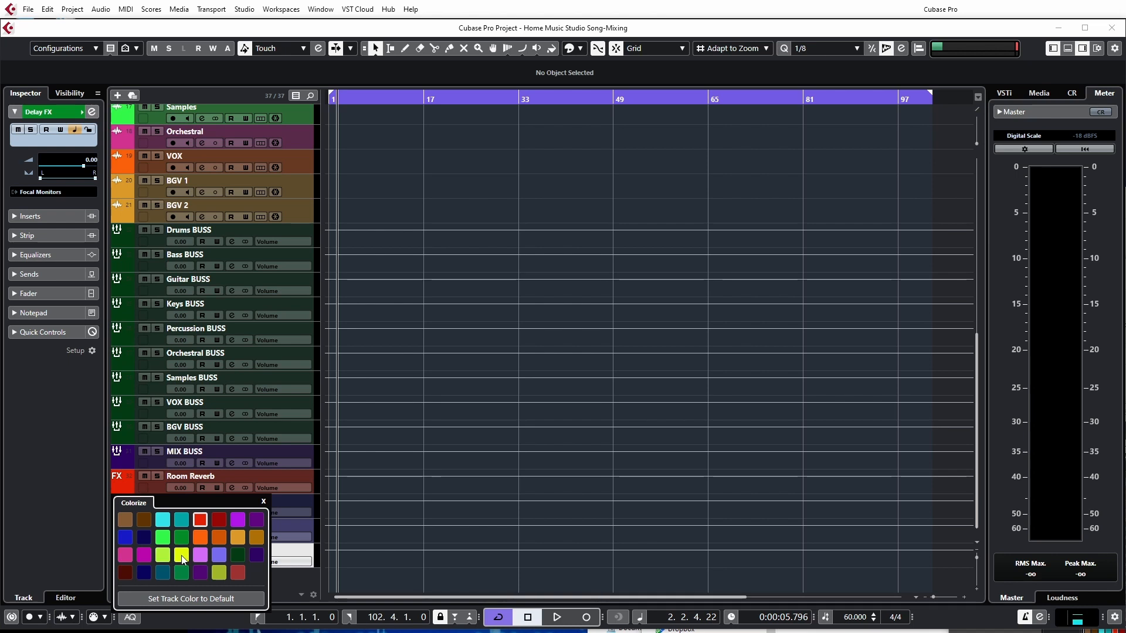
click(164, 555)
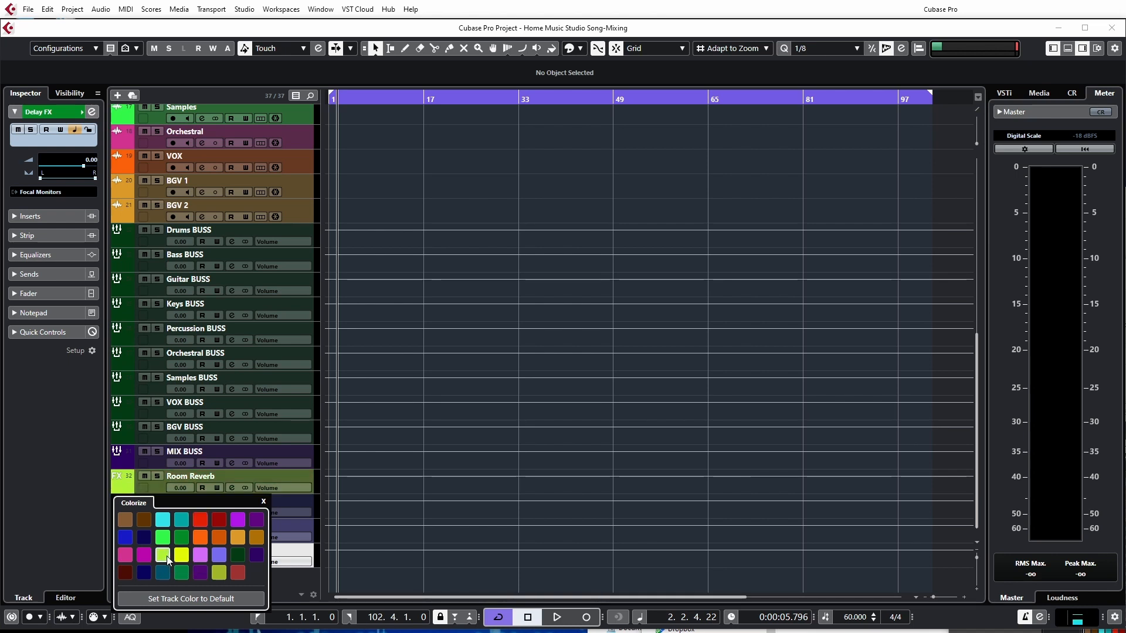
click(127, 490)
click(133, 517)
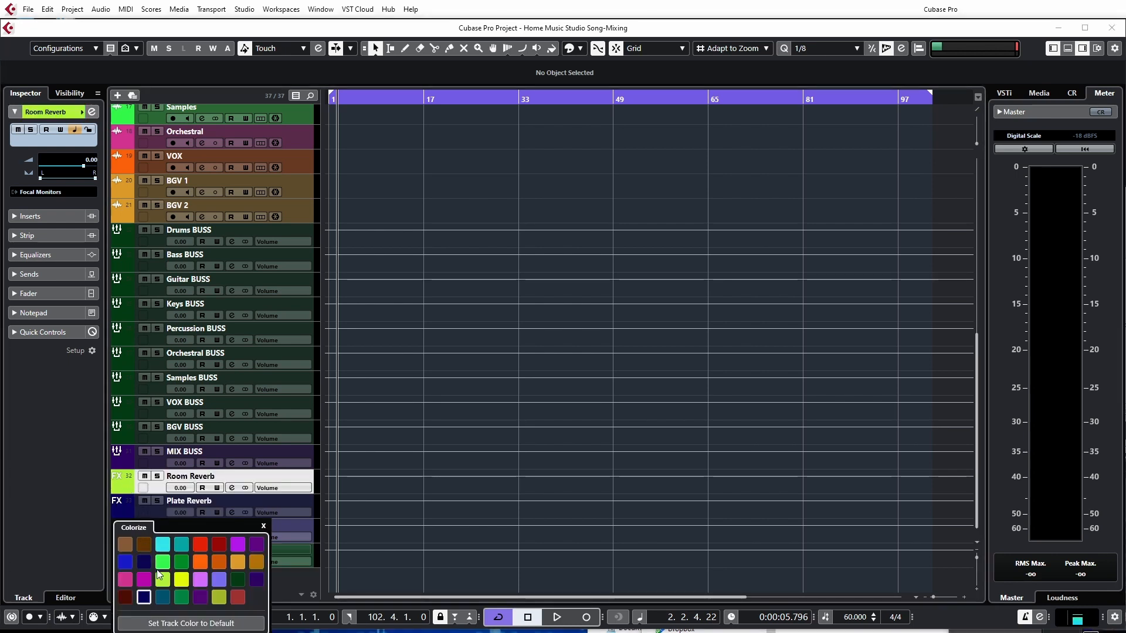
click(163, 579)
click(126, 512)
click(128, 534)
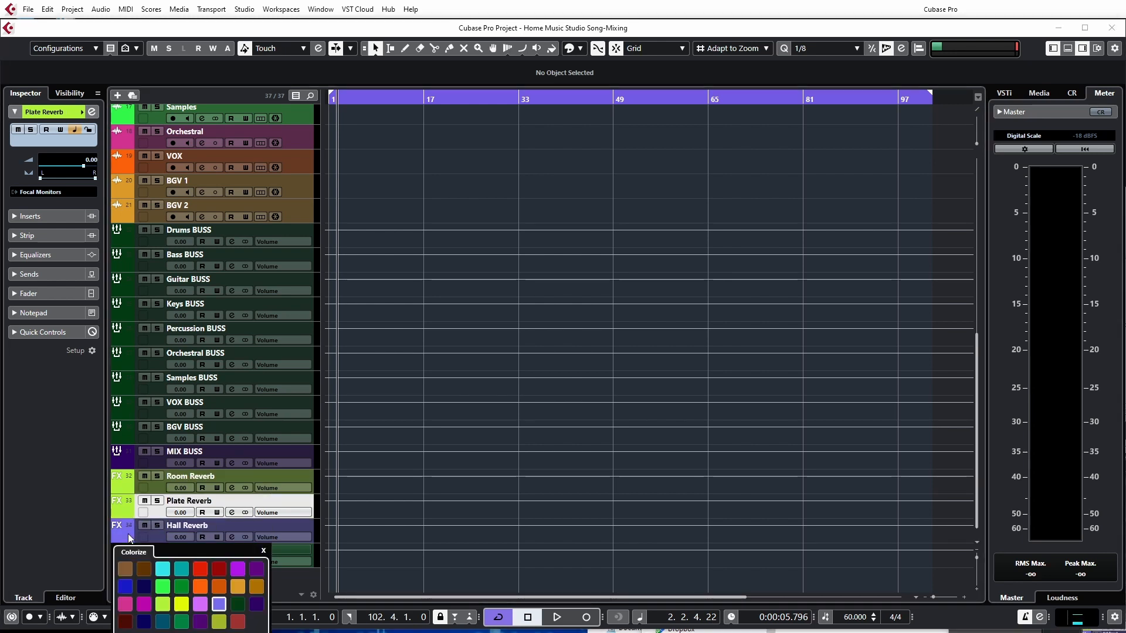
click(163, 604)
click(130, 537)
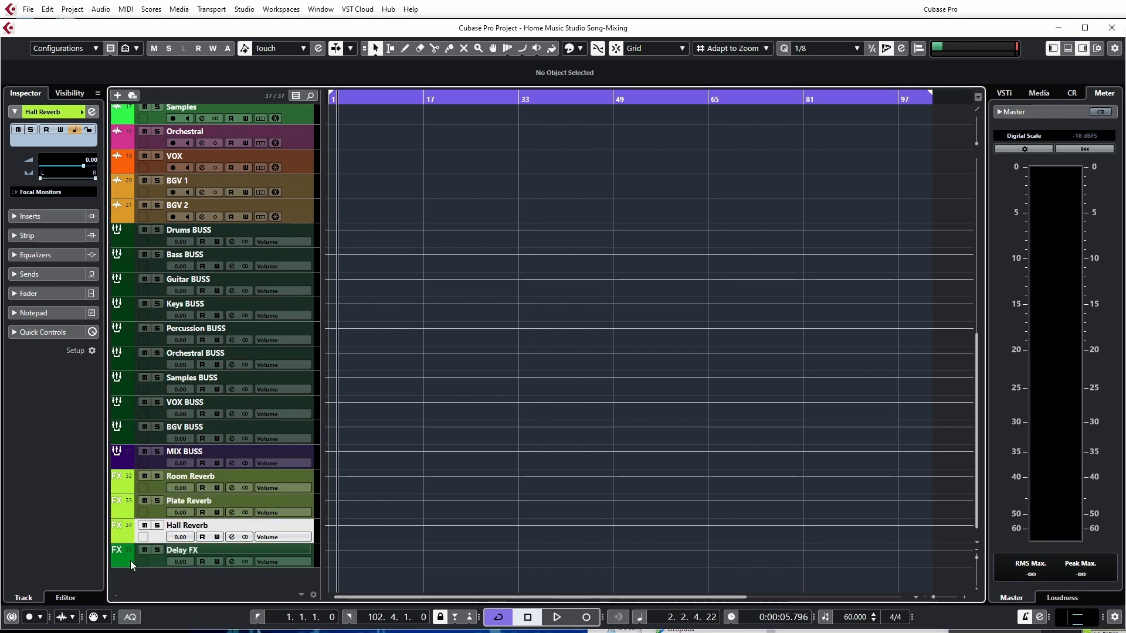
Step: Colour the Delay FX track yellow to distinguish it from the reverb tracks
click(130, 561)
click(182, 611)
click(132, 556)
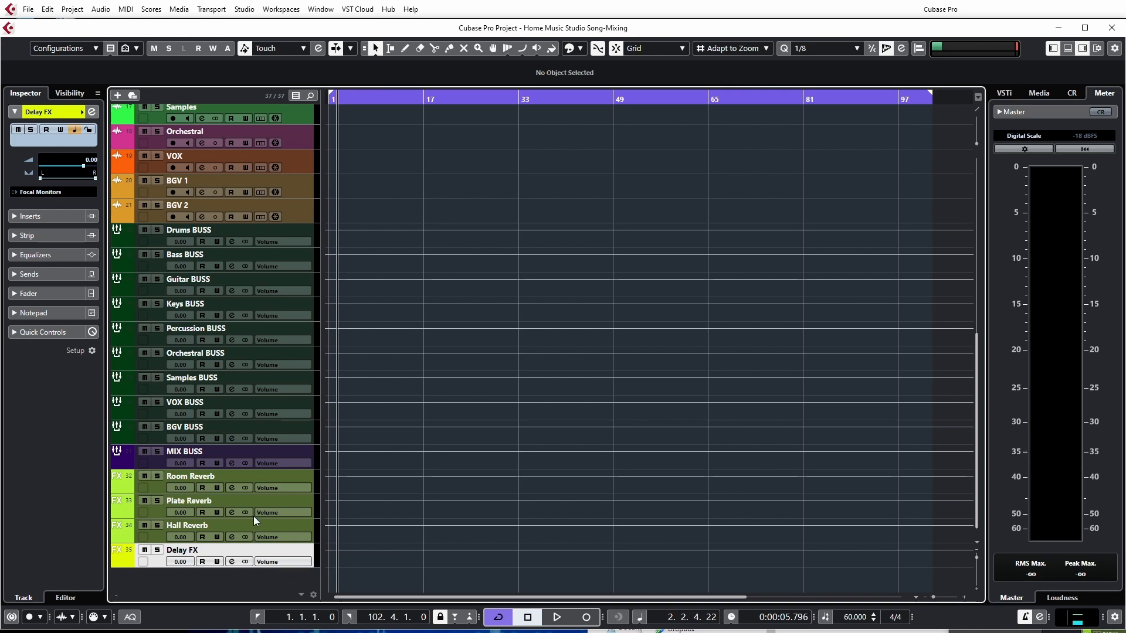
scroll(252, 528, up, 10)
scroll(249, 539, down, 10)
scroll(247, 551, up, 10)
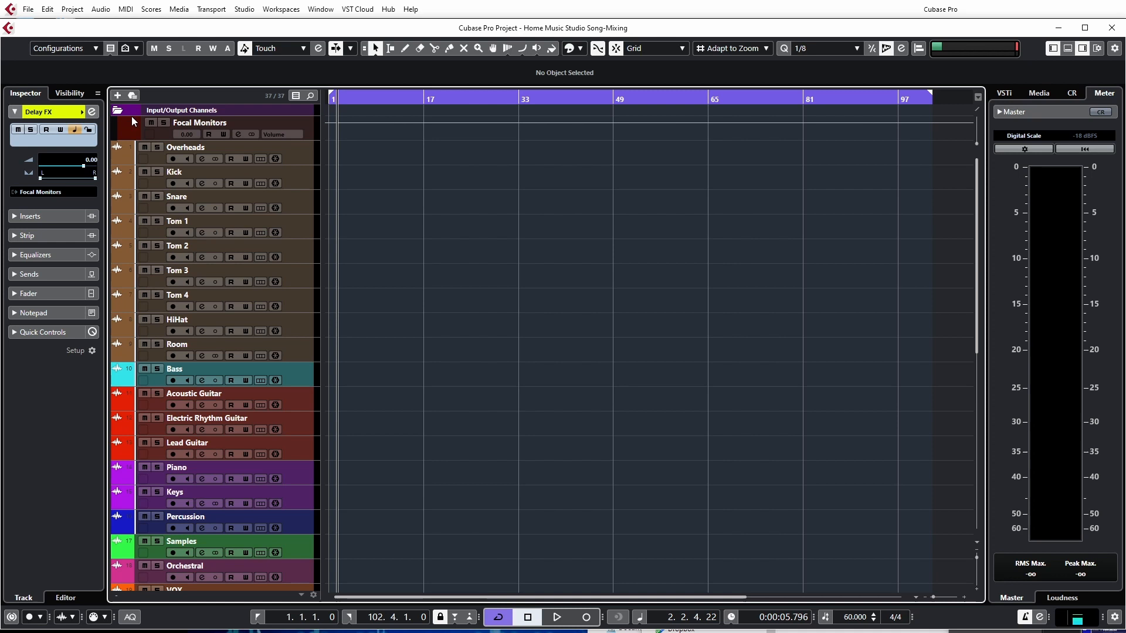
click(178, 114)
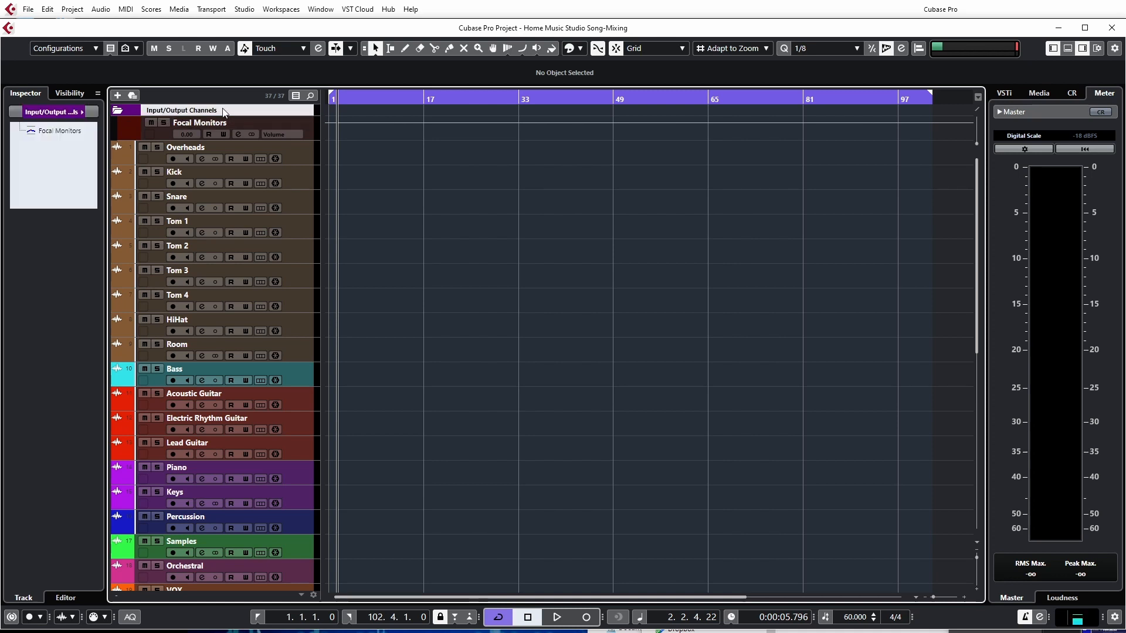
right_click(170, 114)
click(133, 129)
click(133, 129)
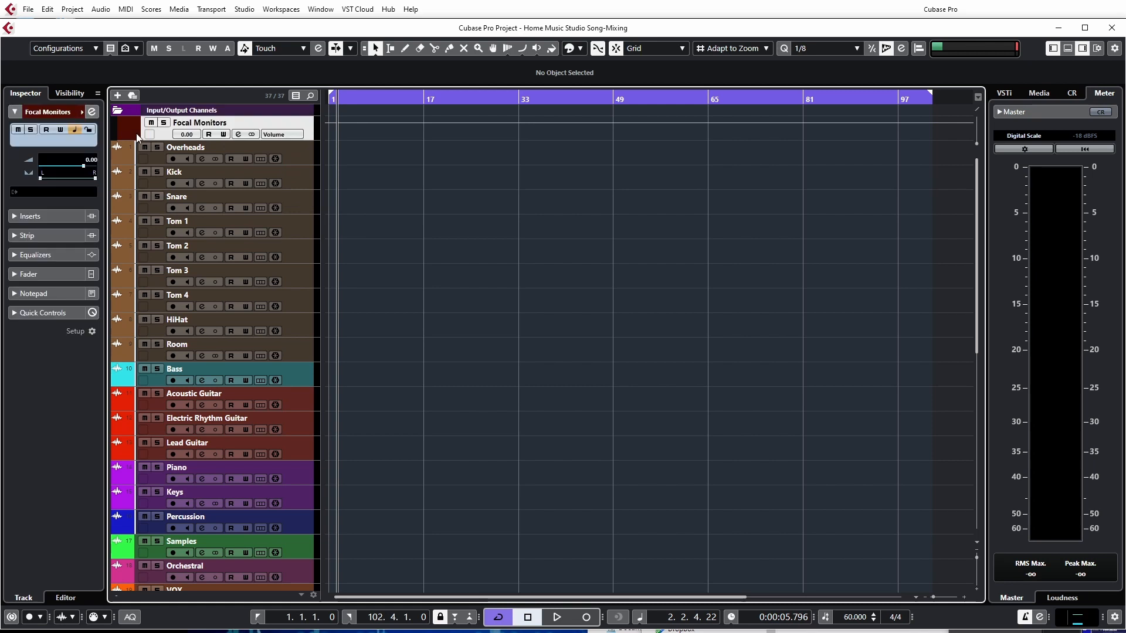
Step: Take the Focal Monitors track out of the Input/Output Channels folder and remove the emptied folder
click(157, 112)
drag(150, 133, 126, 150)
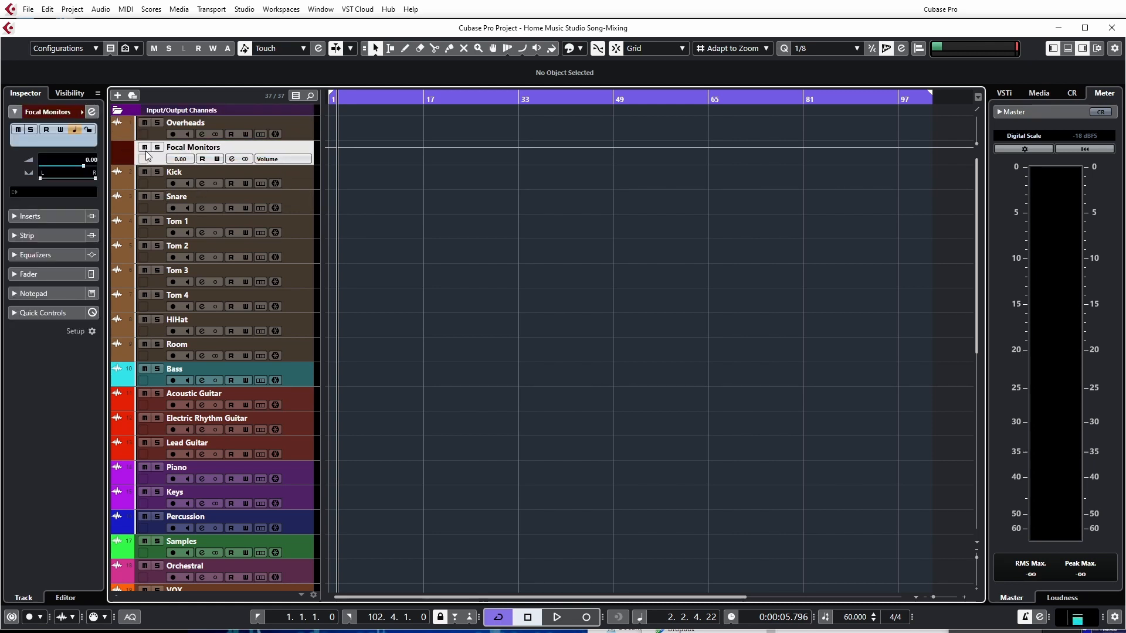
click(151, 112)
right_click(169, 110)
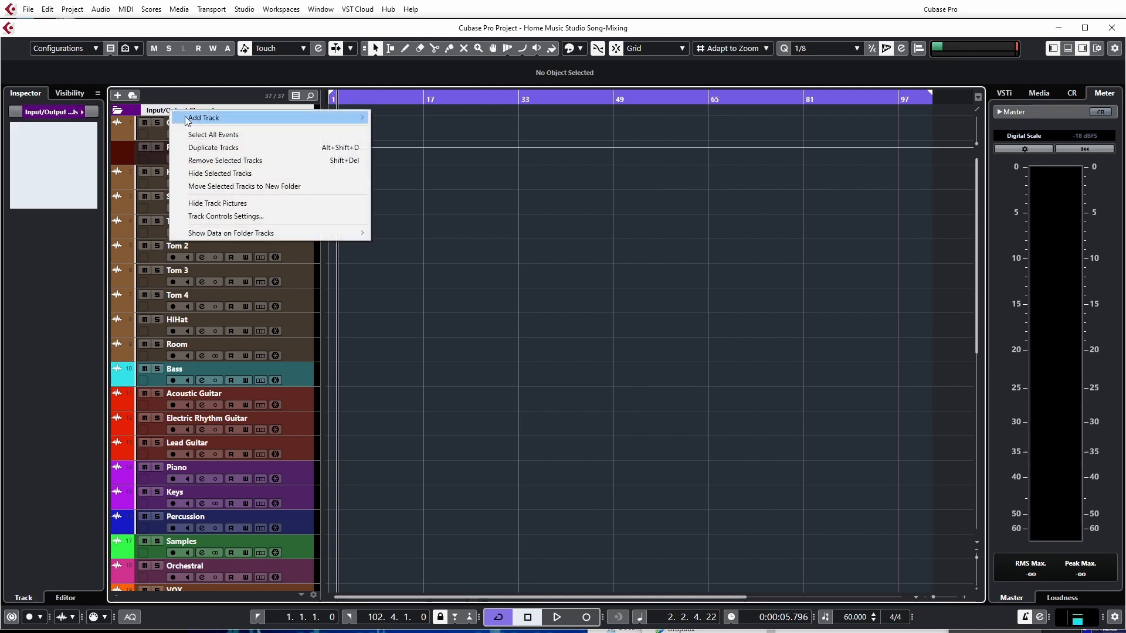
click(205, 160)
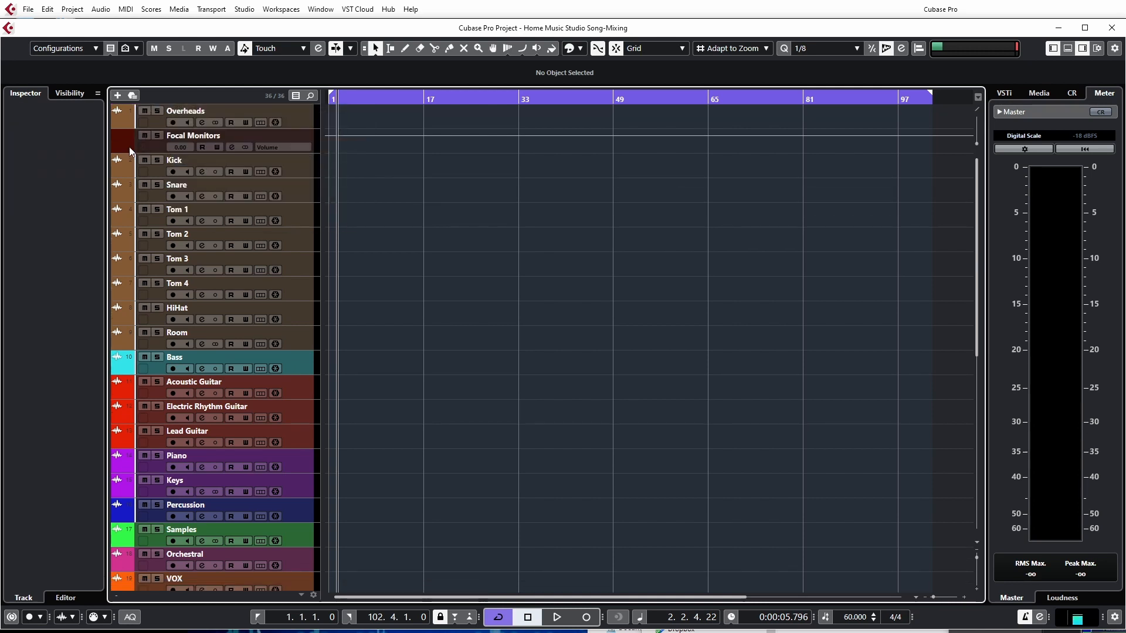
Step: Move the Focal Monitors track down the track list to sit between MIX BUSS and Room Reverb
click(148, 152)
drag(159, 145, 174, 545)
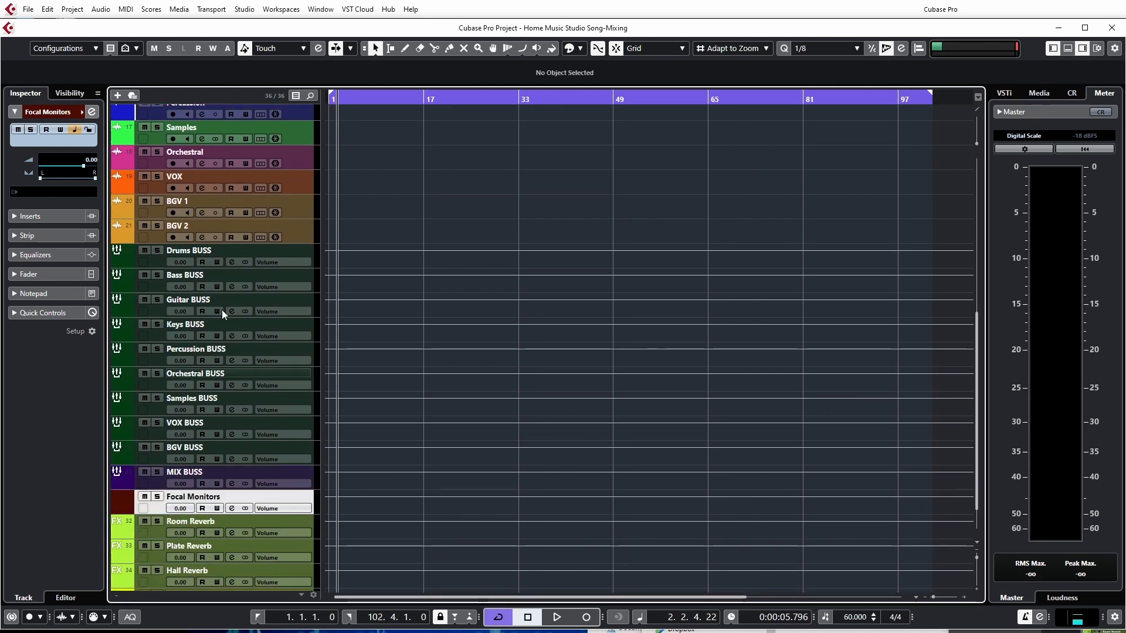
Step: Move the nine drum tracks from Overheads through Room into a new folder and name it Drums
scroll(271, 400, up, 10)
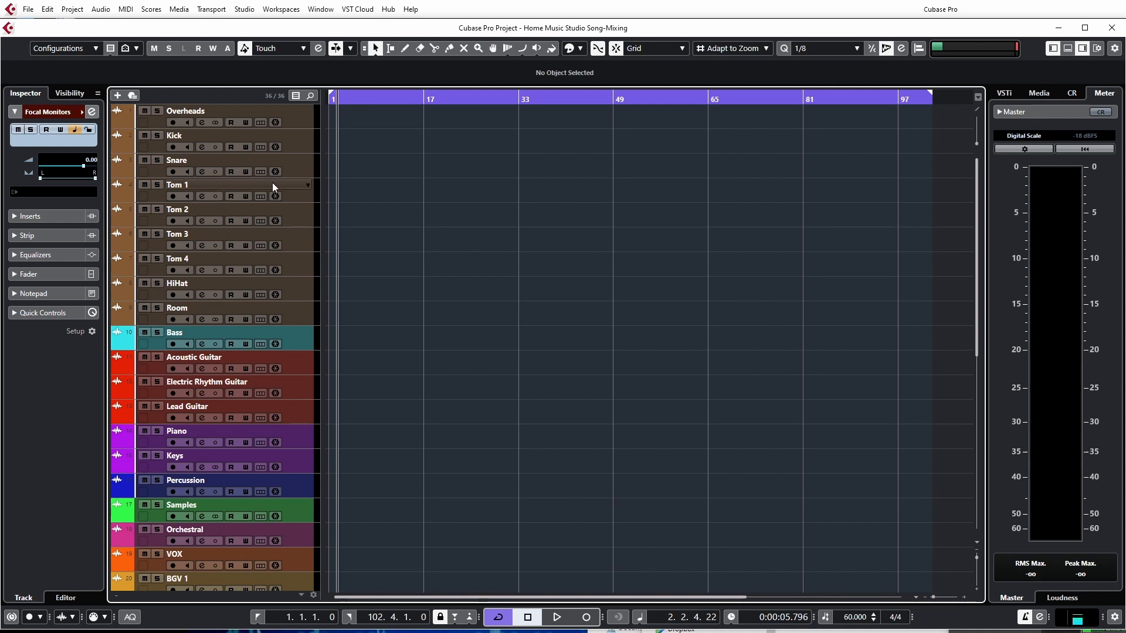
click(301, 121)
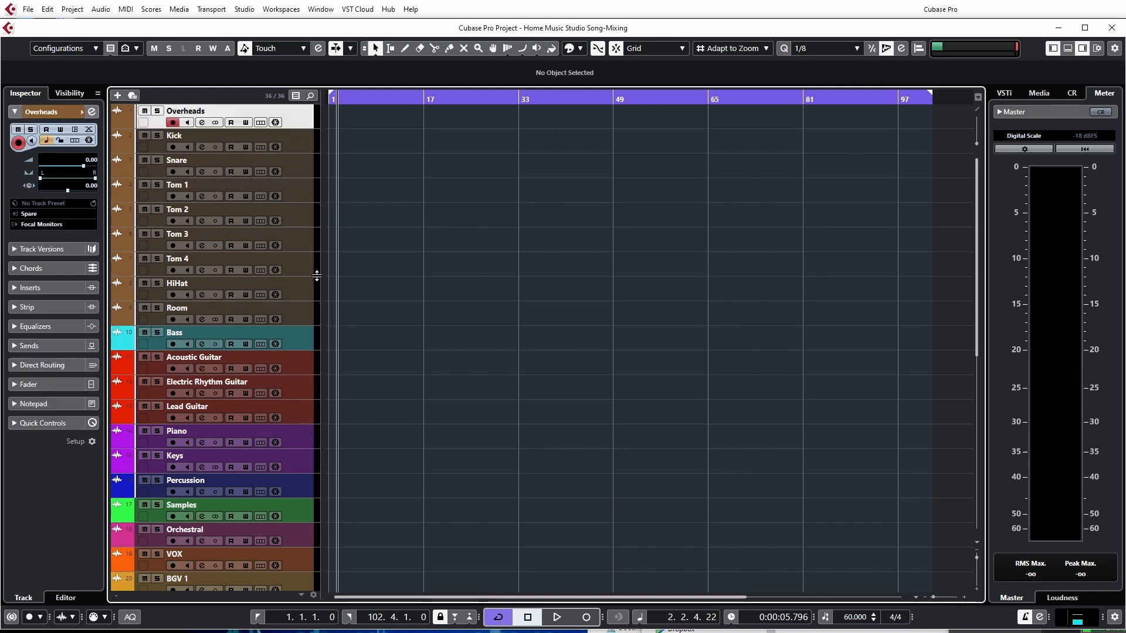
shift+click(303, 318)
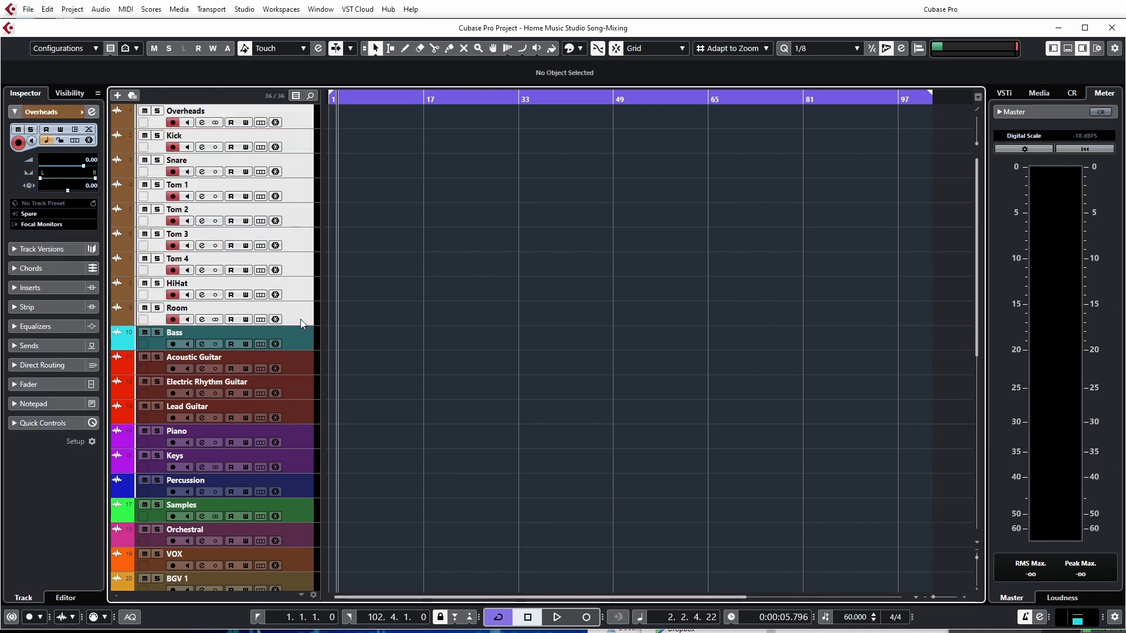
right_click(298, 120)
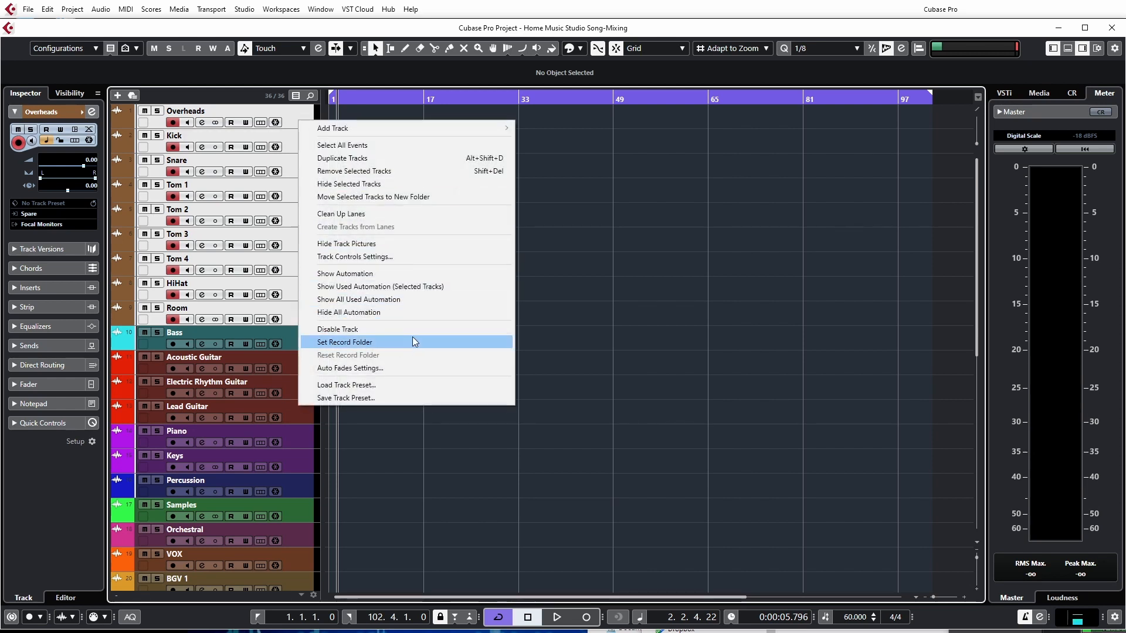
click(396, 195)
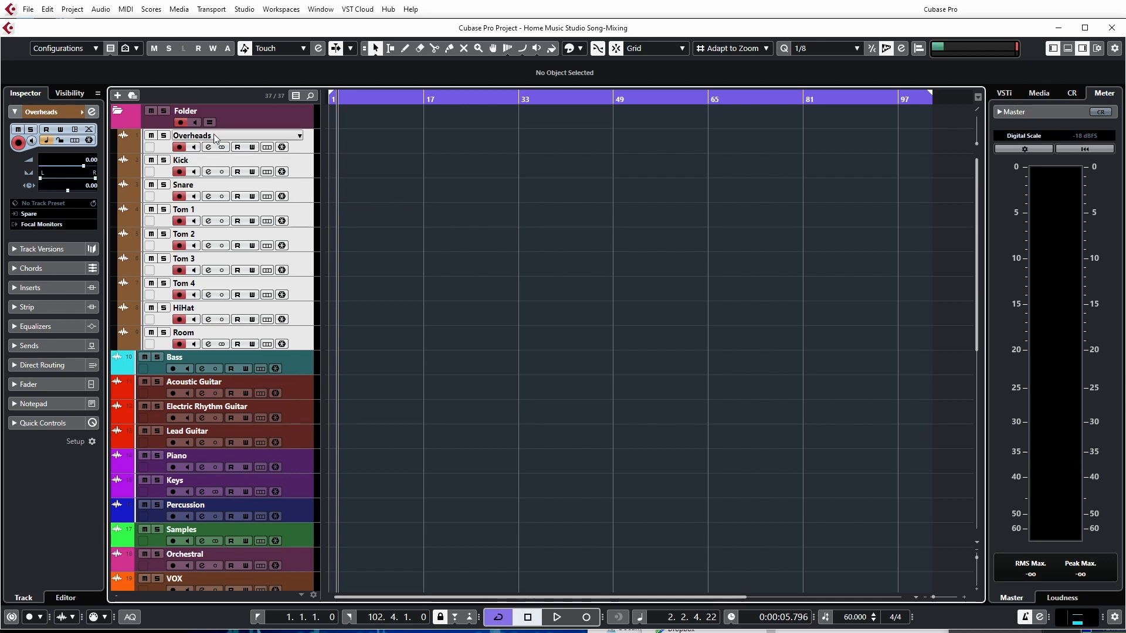
text(Dr)
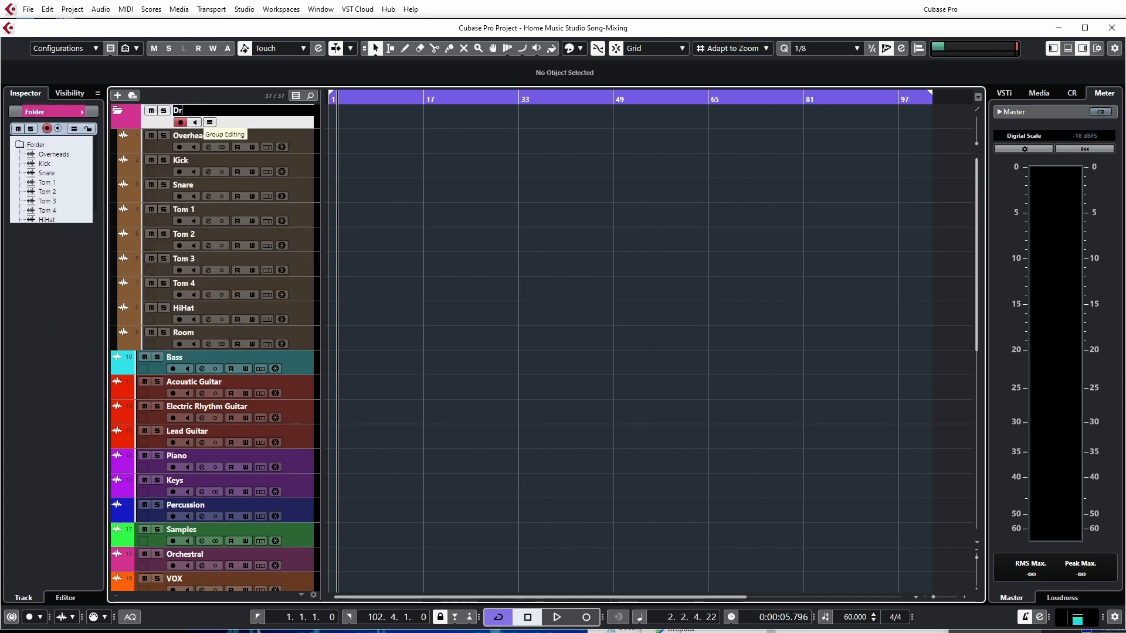
text(ums)
key(Return)
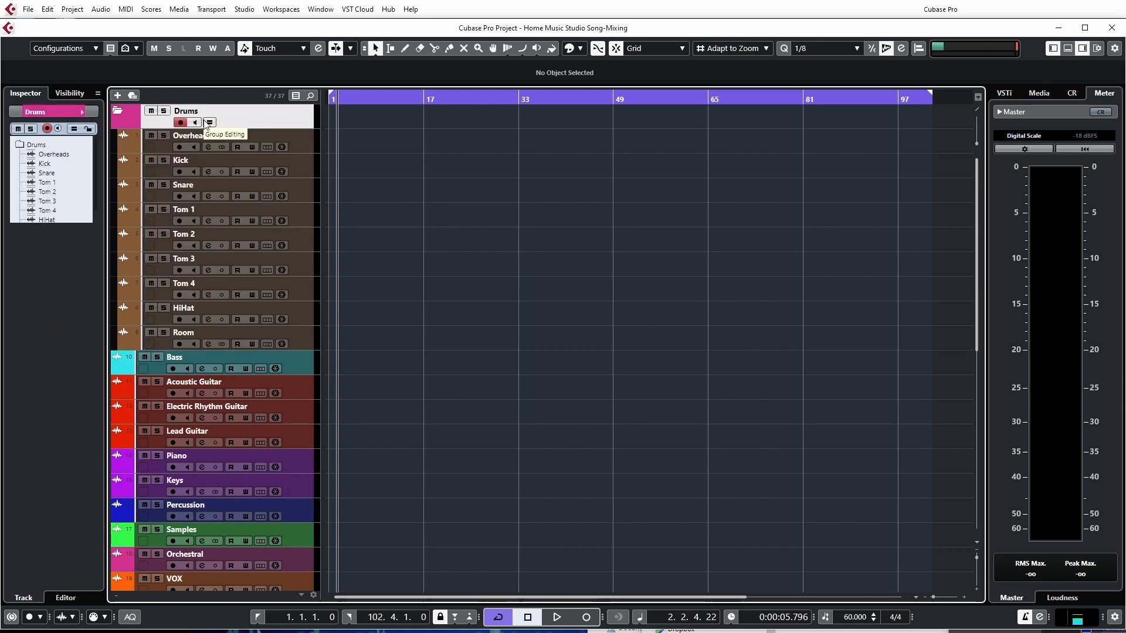
Step: Colour the Drums folder track dark brown and collapse the folder
click(134, 122)
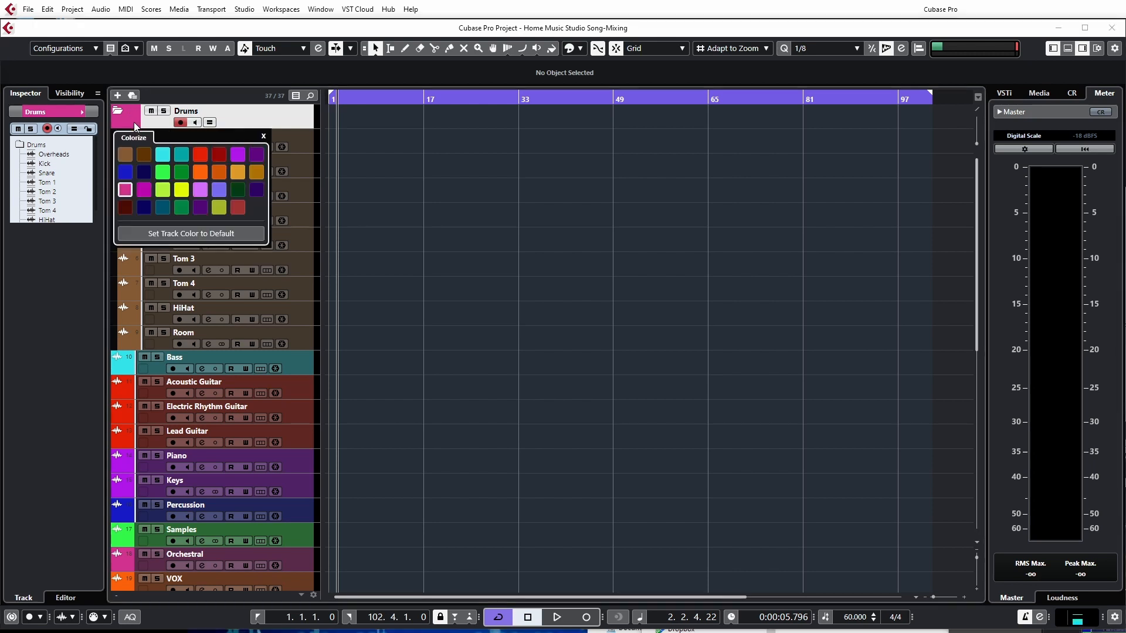
click(145, 155)
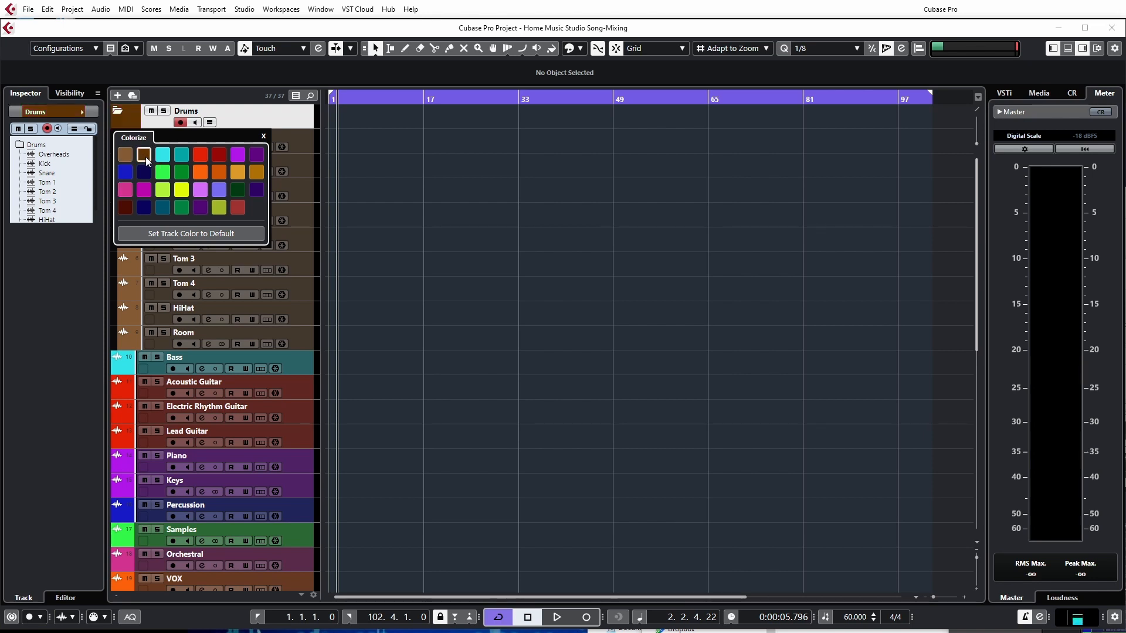
click(117, 112)
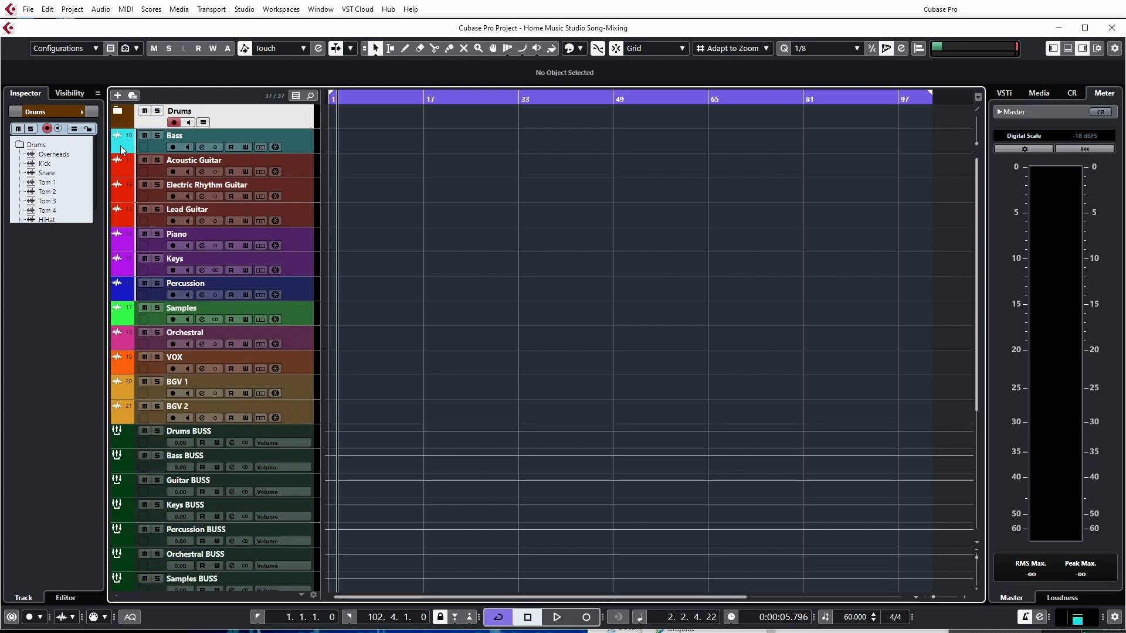
Step: Move the Bass track into a new folder
click(299, 143)
right_click(301, 145)
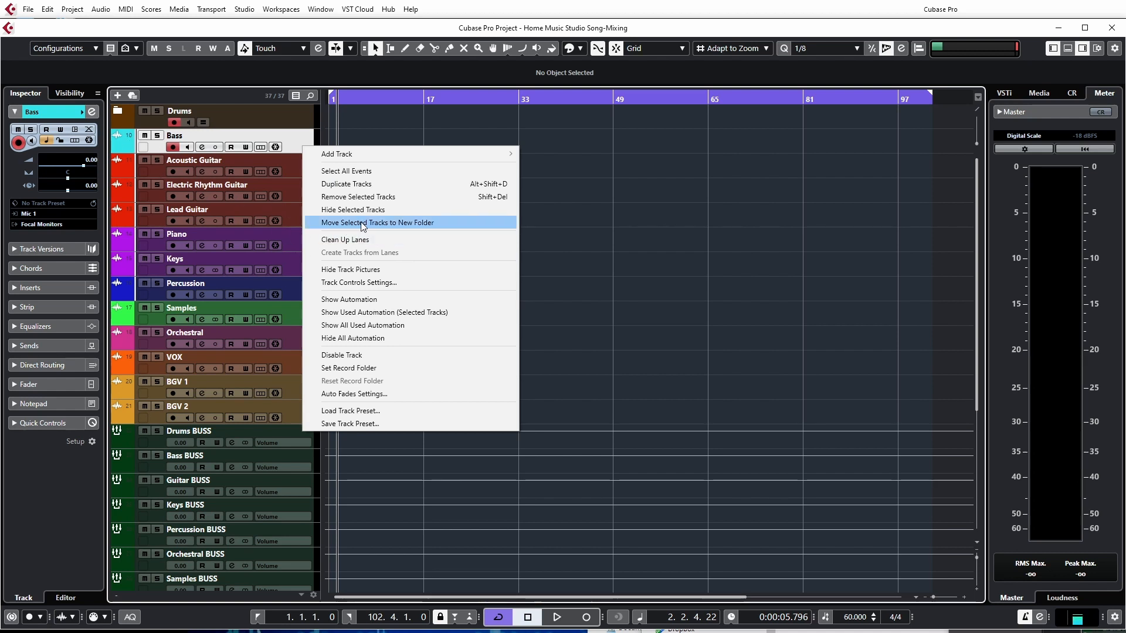
Step: Move the selected Bass track into a new folder and name the folder Bass
click(355, 227)
click(184, 140)
double_click(183, 139)
text(Bass)
key(Return)
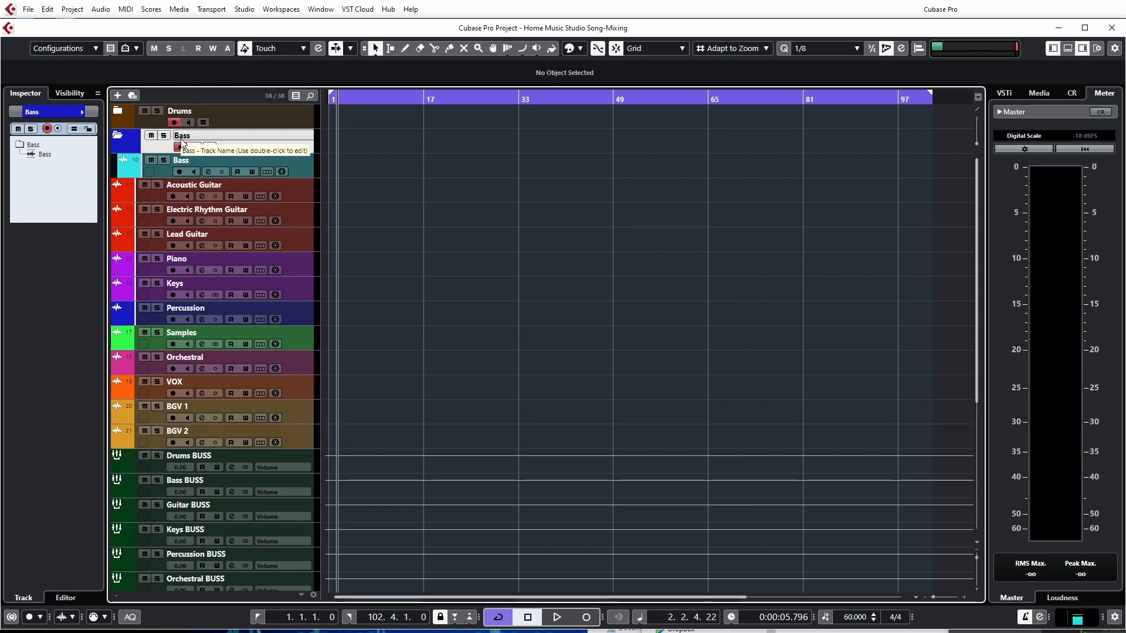
Step: Colour the Bass folder track teal and collapse the folder
click(134, 152)
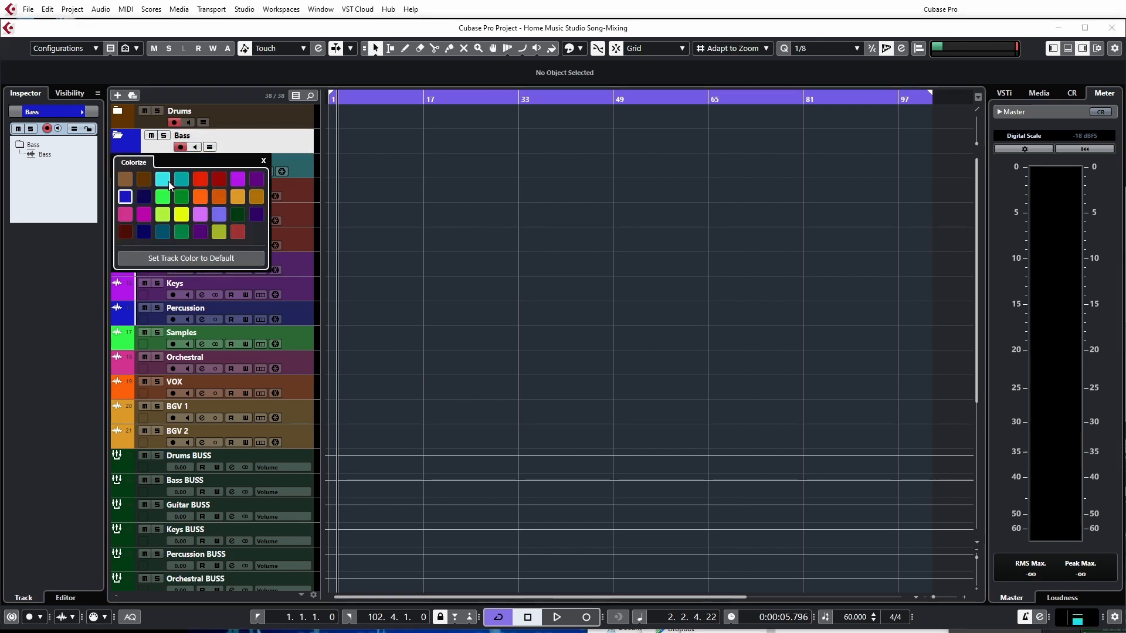
click(185, 184)
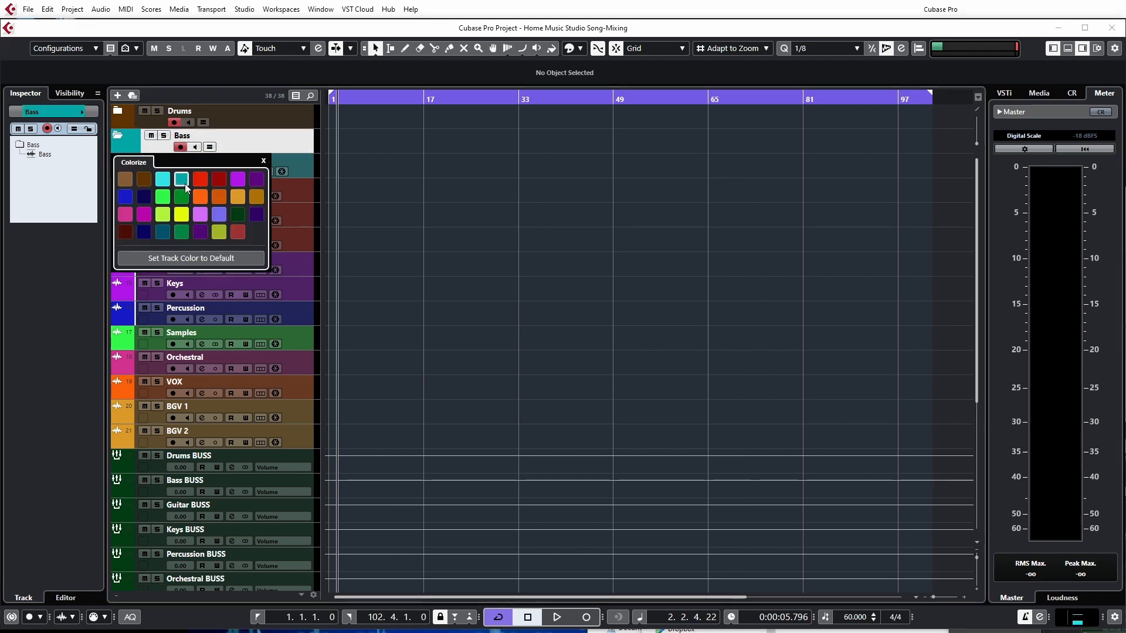
click(119, 138)
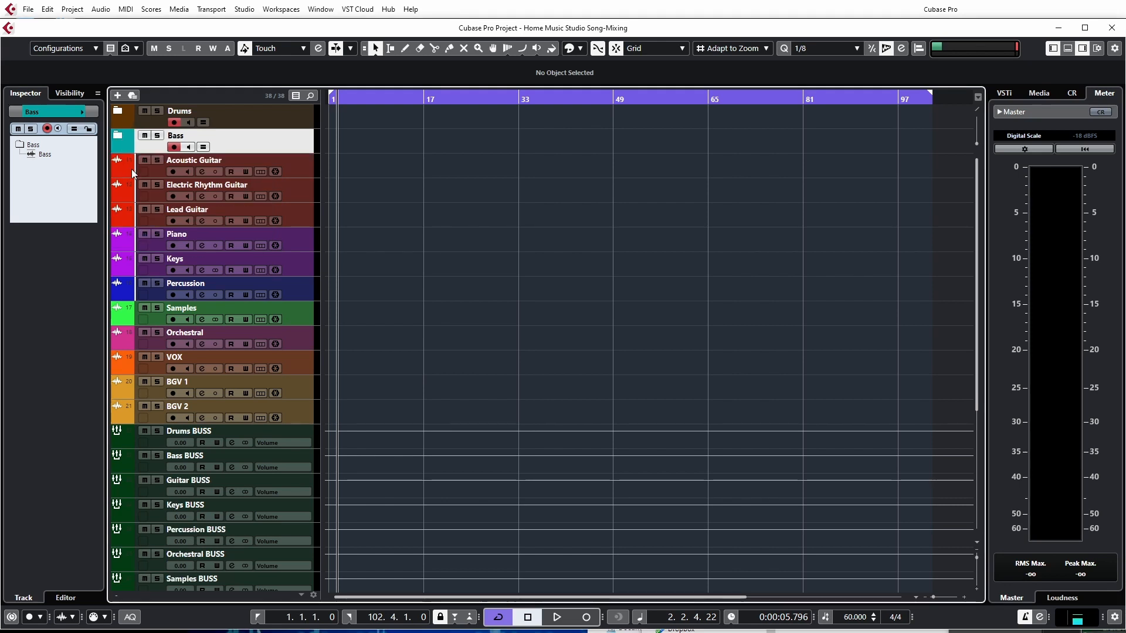
Step: Move the Acoustic Guitar, Electric Rhythm Guitar and Lead Guitar tracks into a new folder named Guitars
click(297, 171)
shift+click(311, 218)
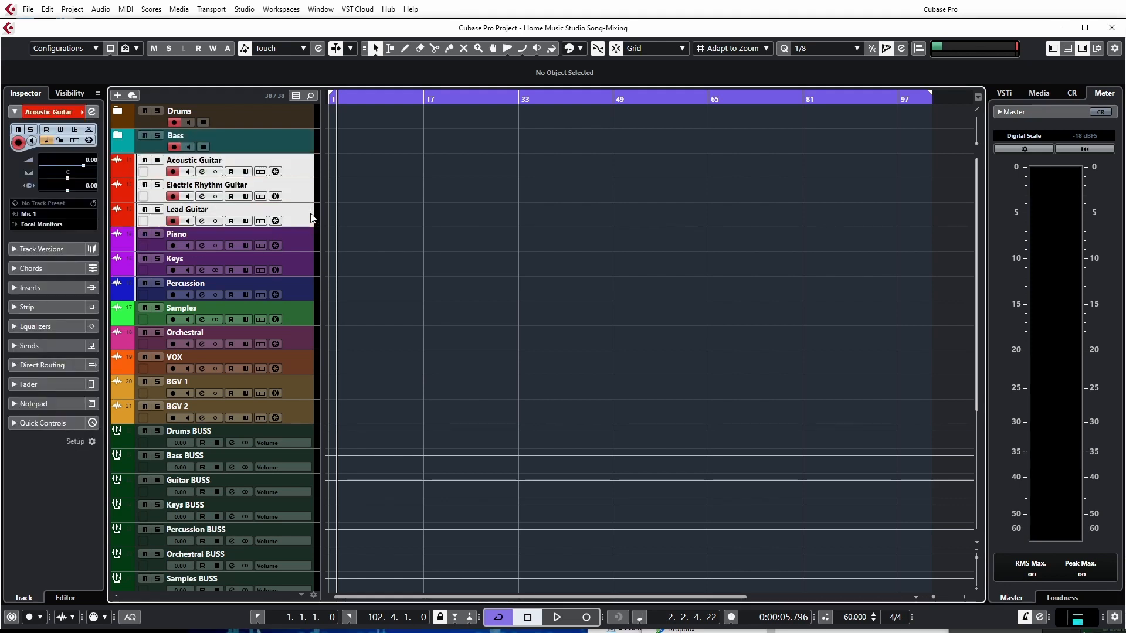
right_click(305, 220)
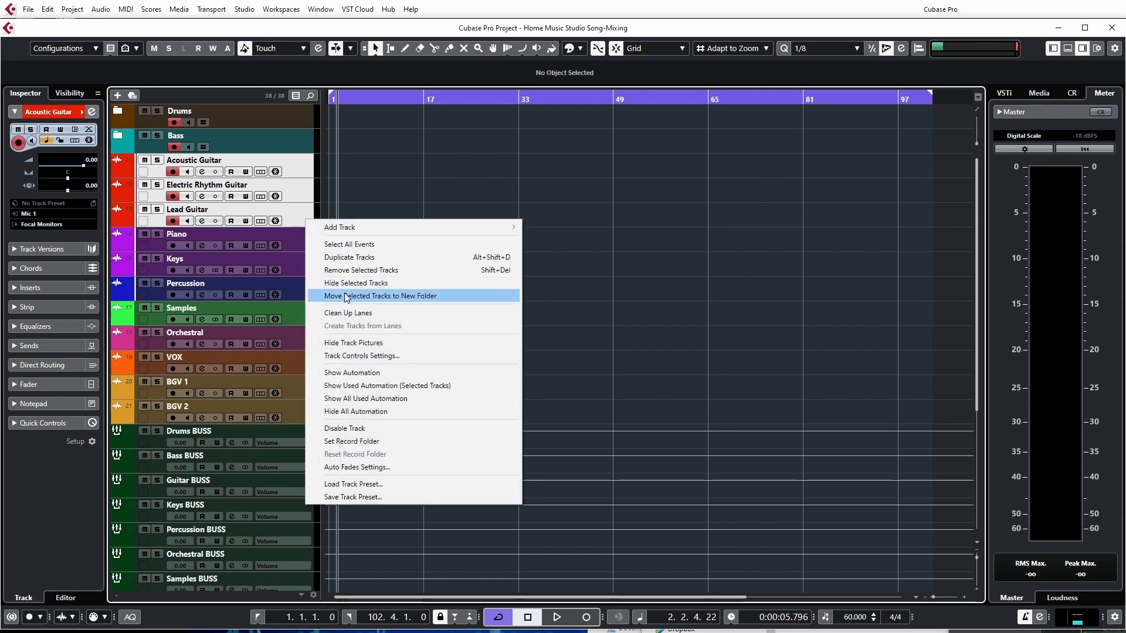
click(381, 292)
double_click(185, 160)
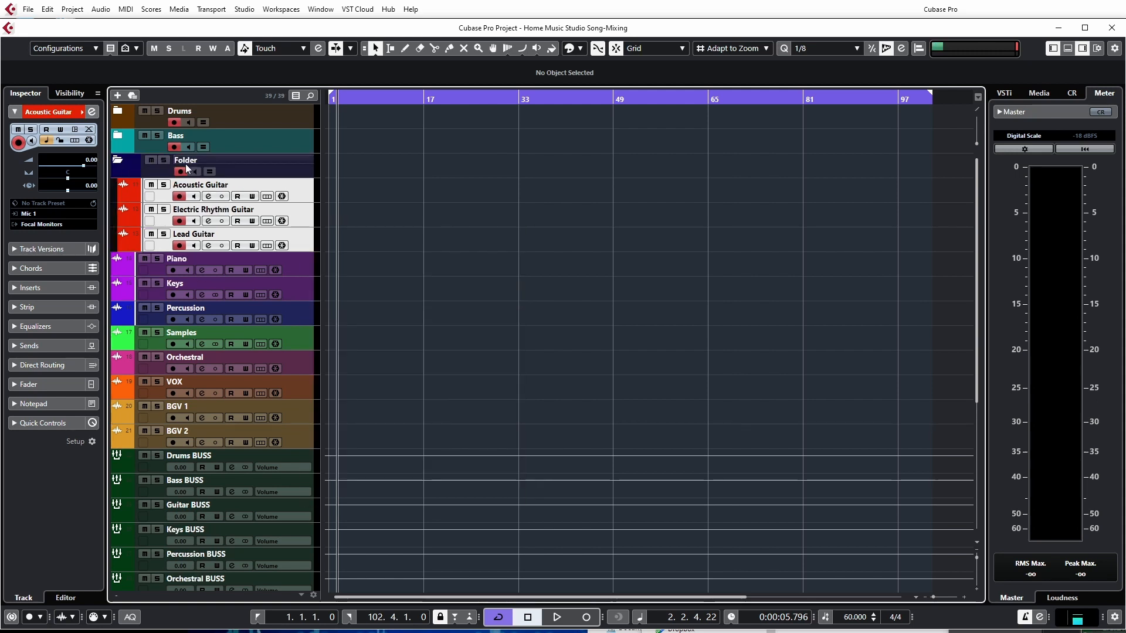
text(Gui)
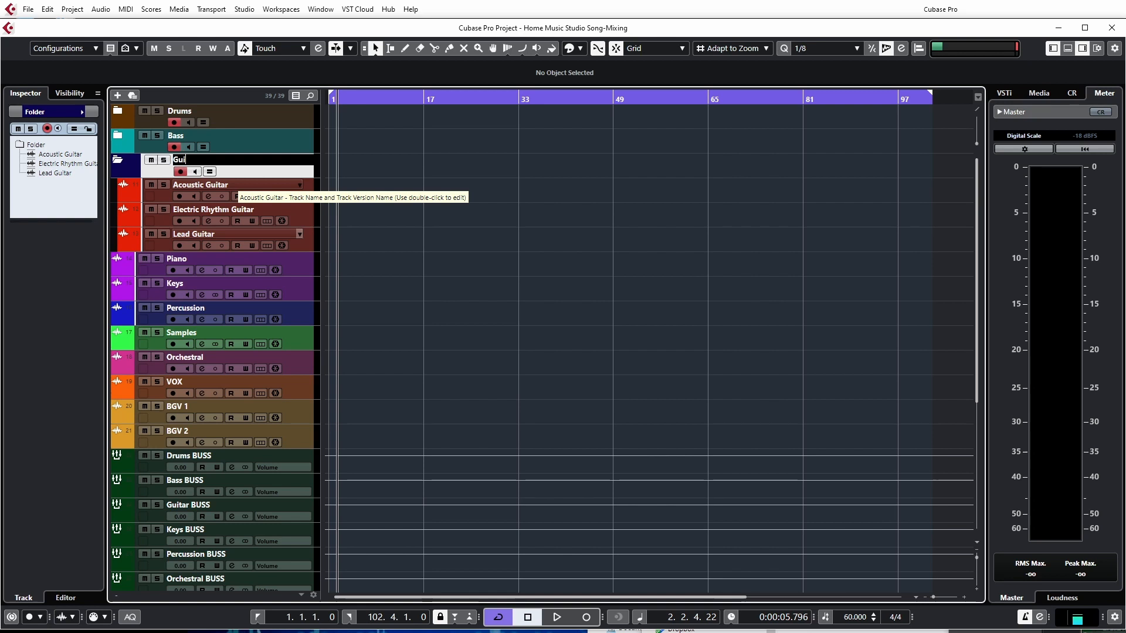
text(tars)
key(Return)
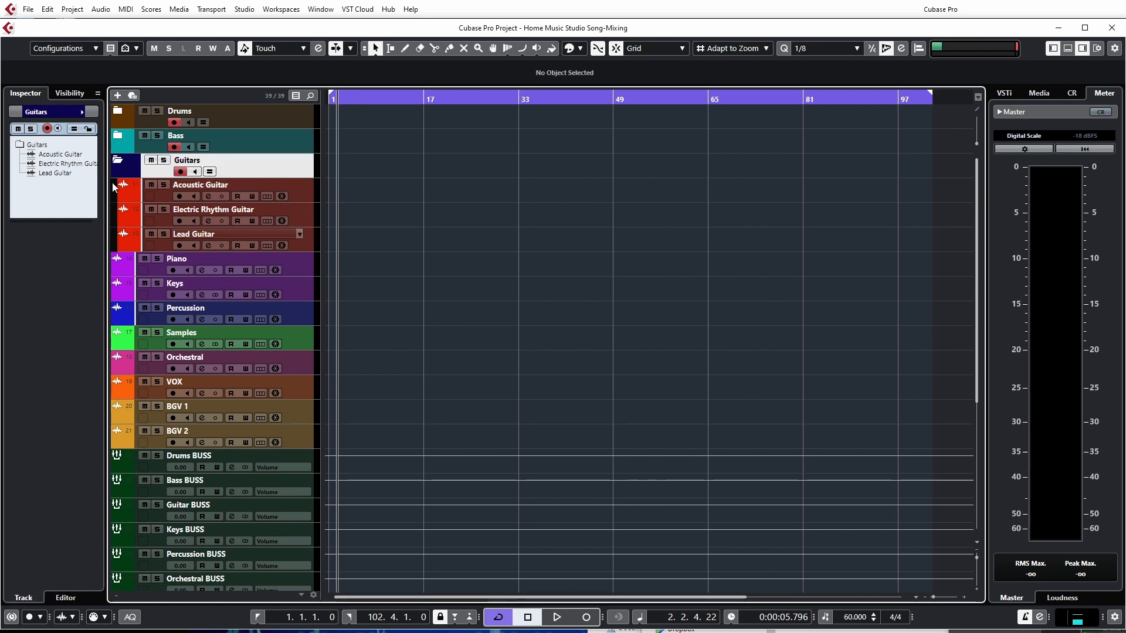
Step: Colour the Guitars folder track dark red and collapse the folder
click(130, 174)
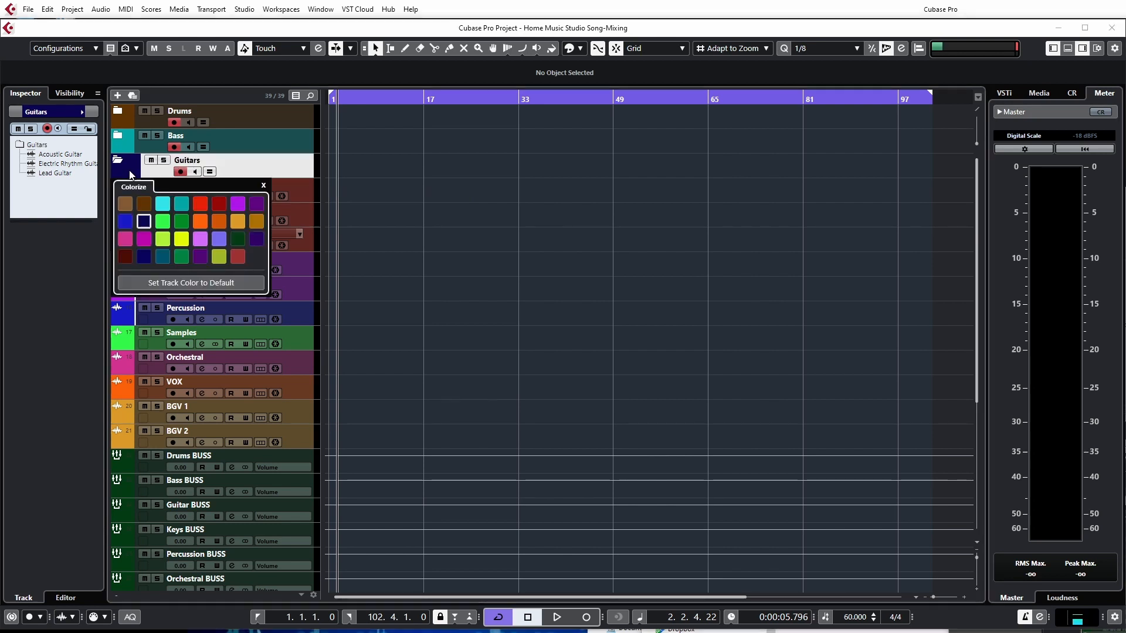
click(218, 205)
click(117, 160)
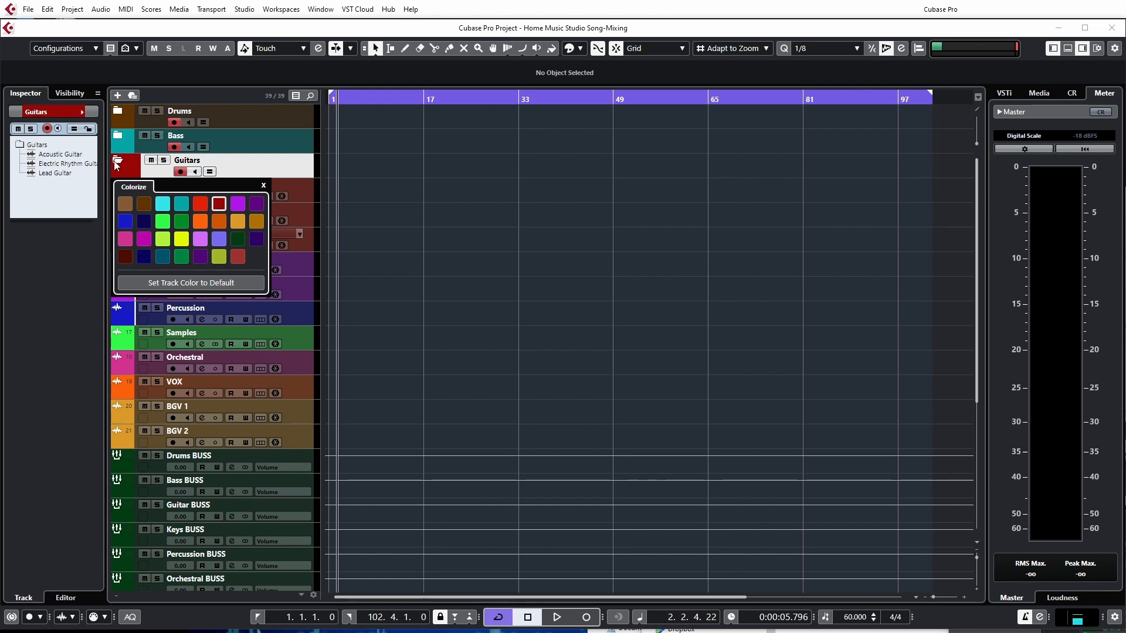
Step: Move the Piano and Keys tracks into a new folder named Keys and collapse it
click(301, 195)
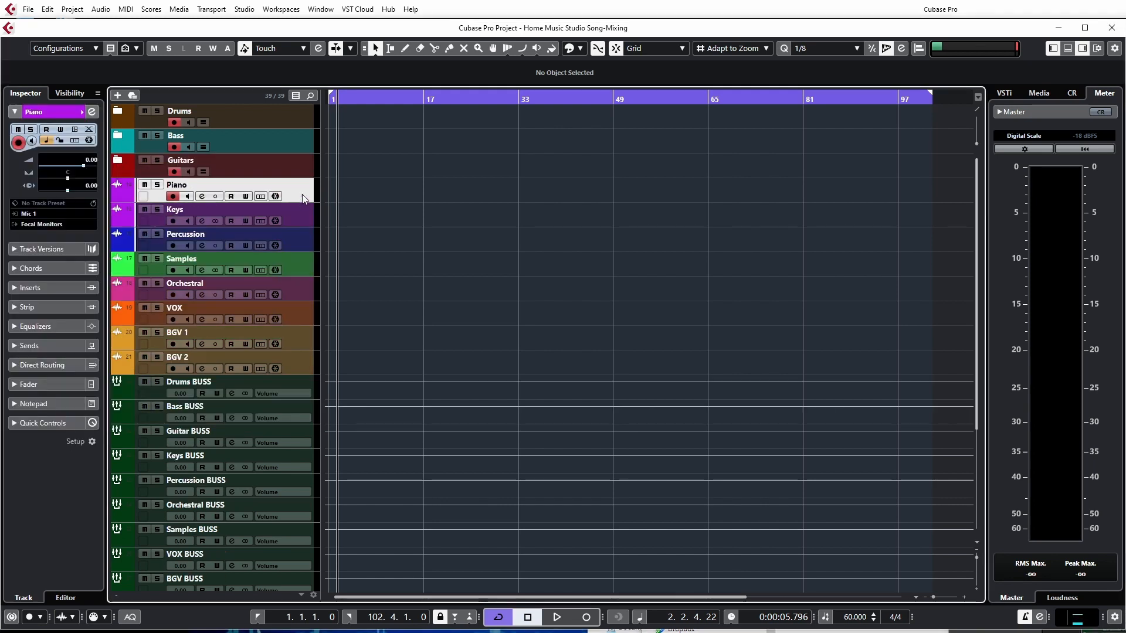
ctrl+click(308, 222)
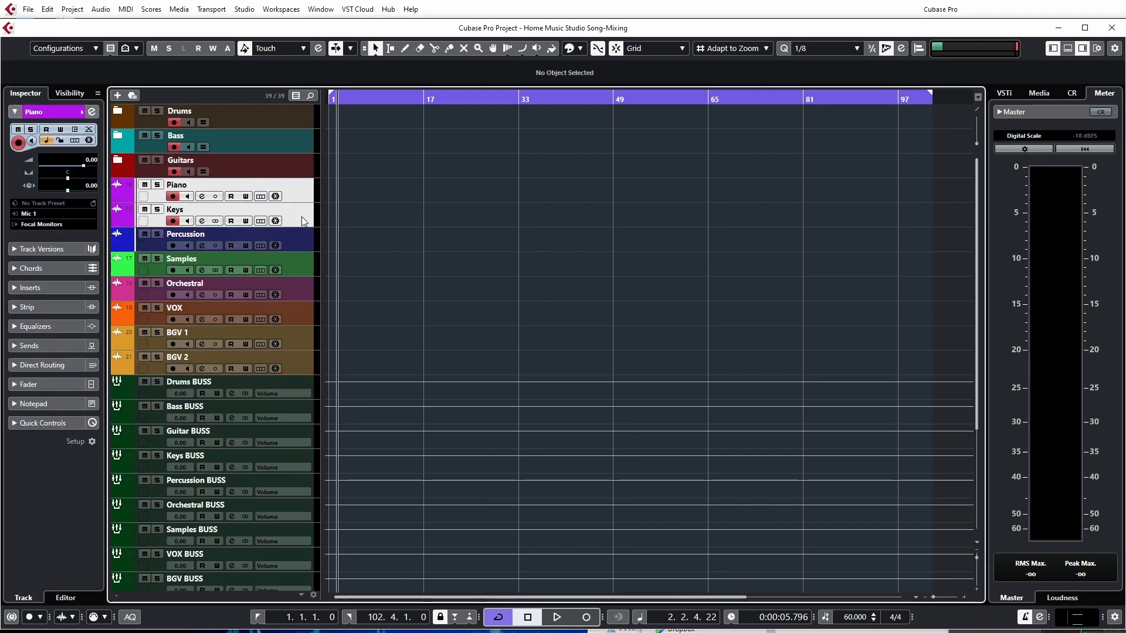
right_click(302, 216)
click(351, 293)
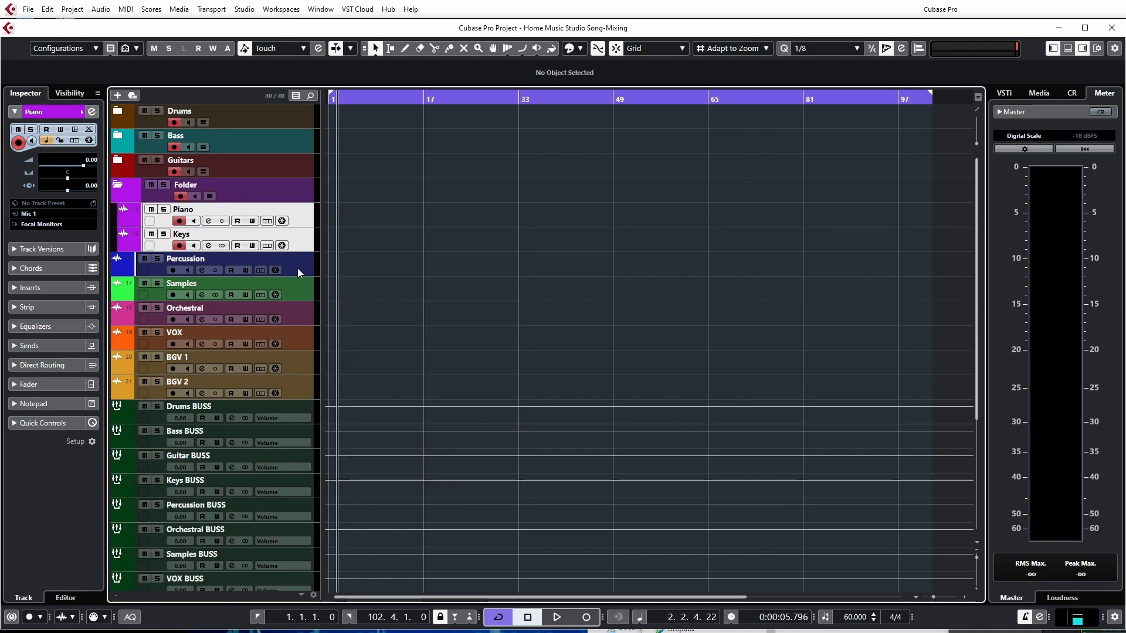
double_click(180, 186)
text(Keys)
key(Return)
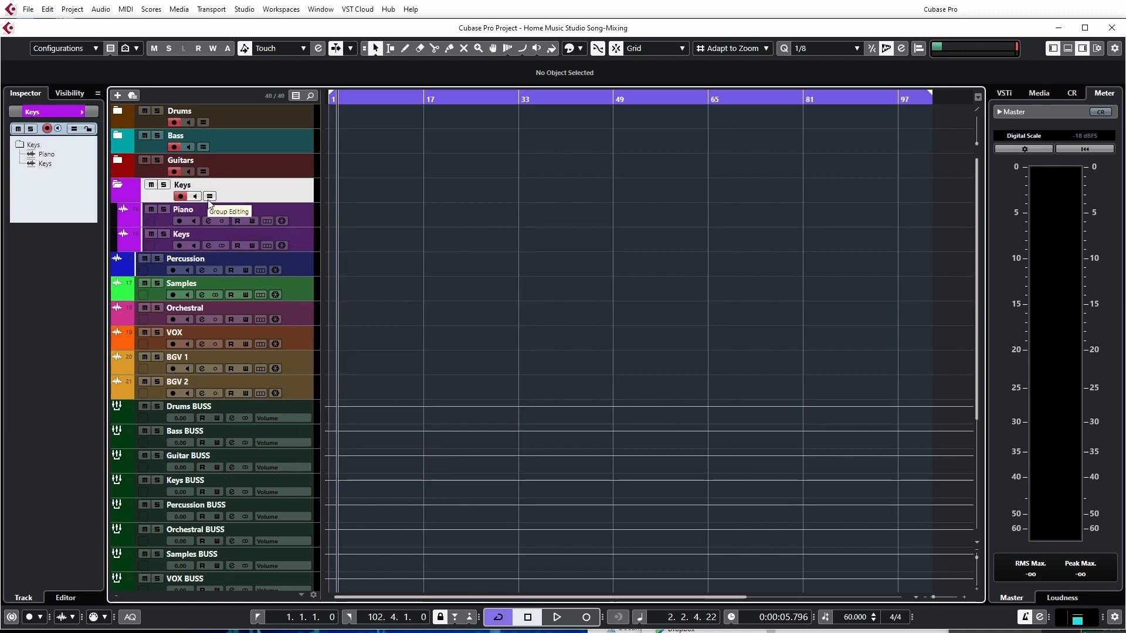
click(119, 186)
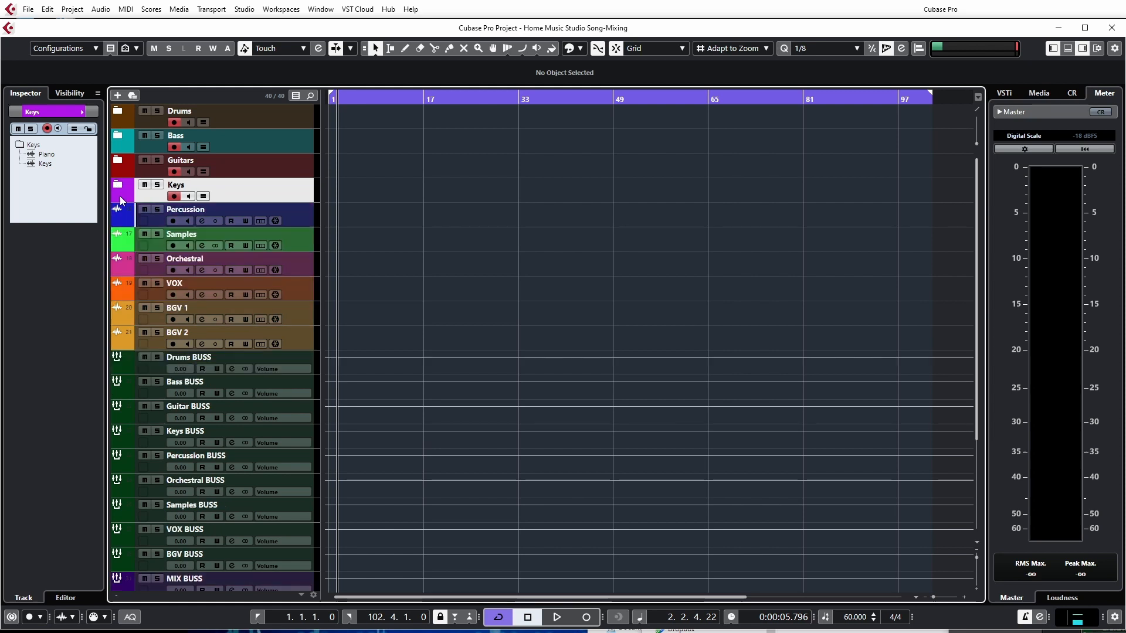
Step: Move the Percussion track into a new folder and name the folder Percussion
right_click(304, 219)
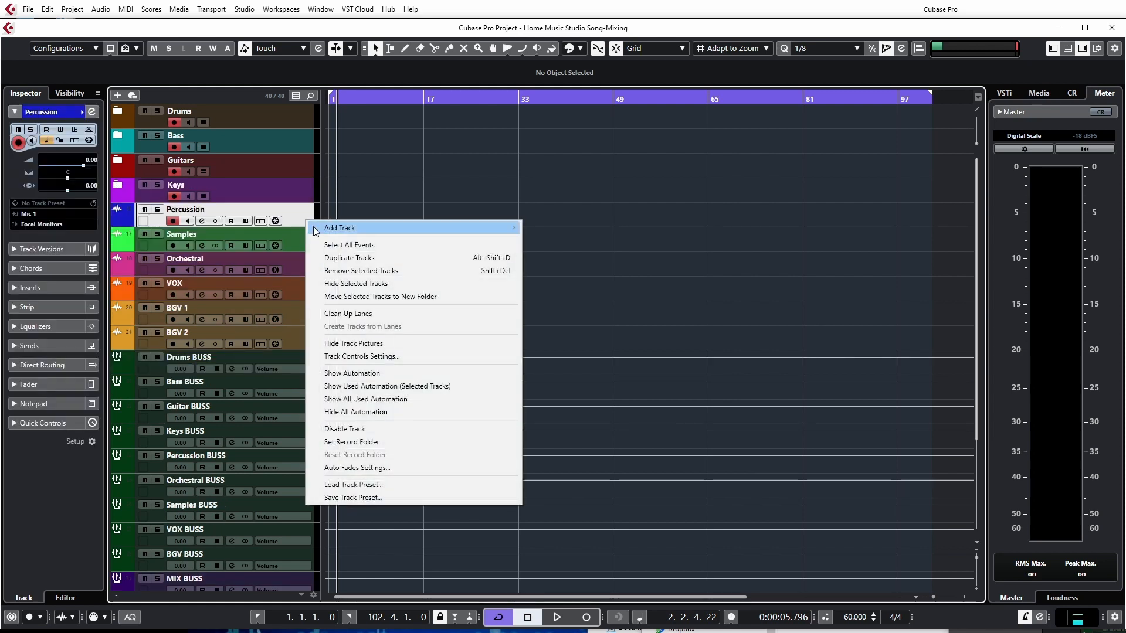
click(350, 296)
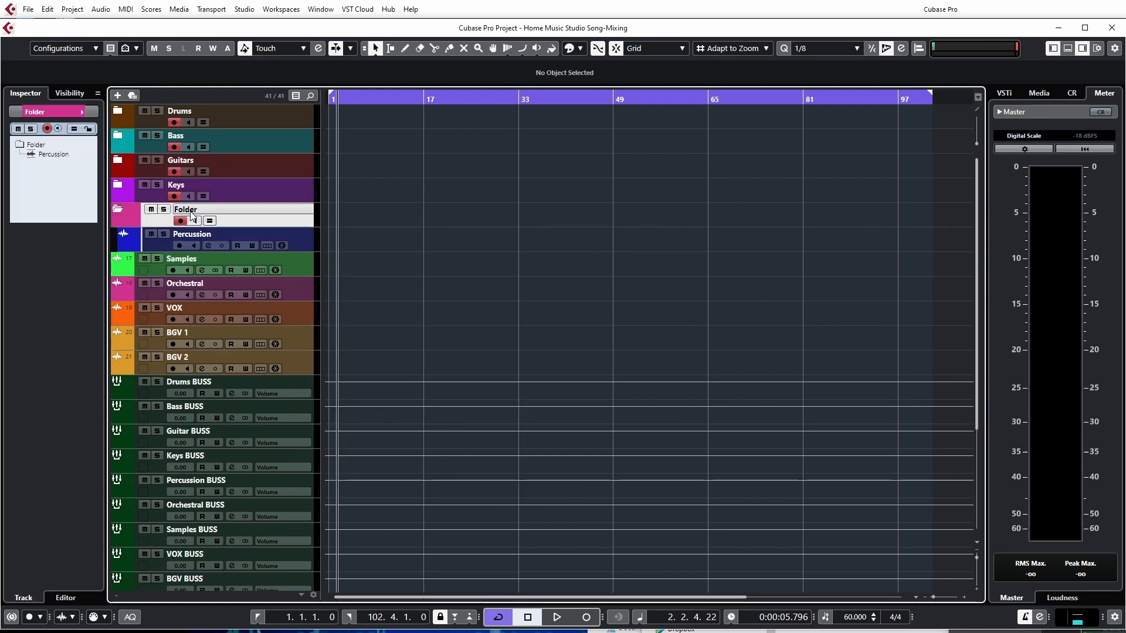
text(Percussion)
key(Return)
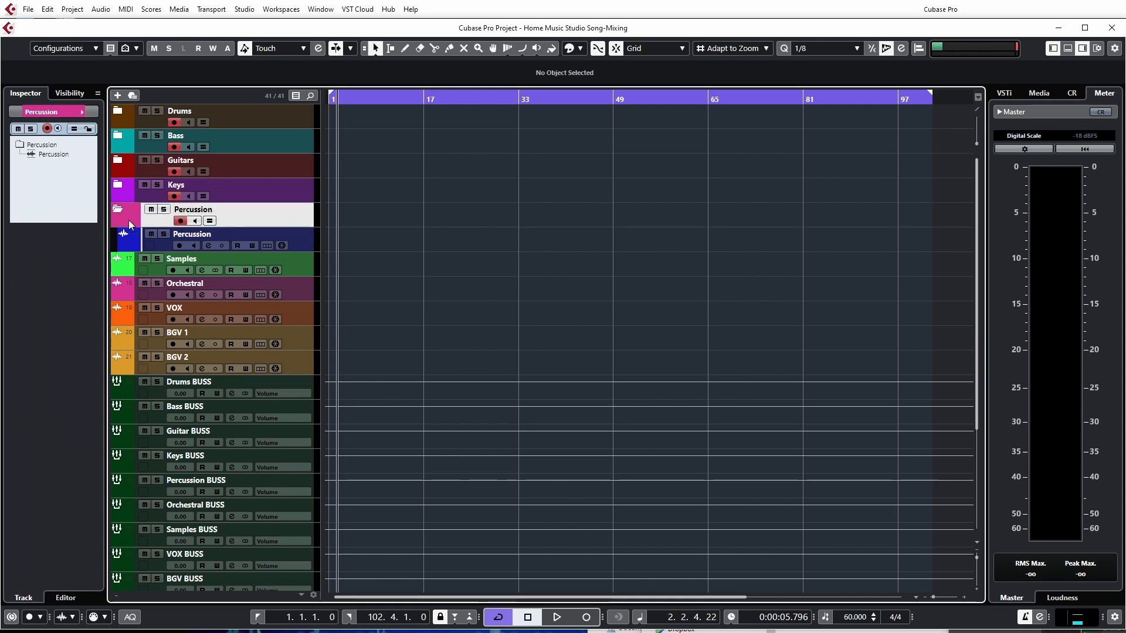
Step: Colour the Percussion folder track dark navy blue and collapse the folder
click(129, 225)
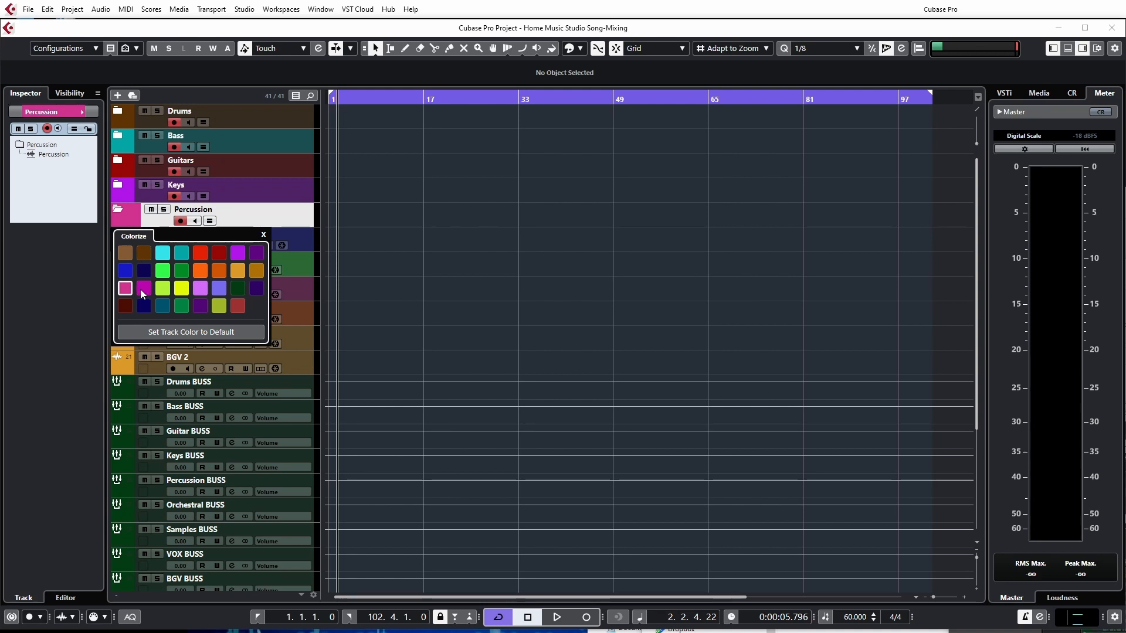
click(143, 272)
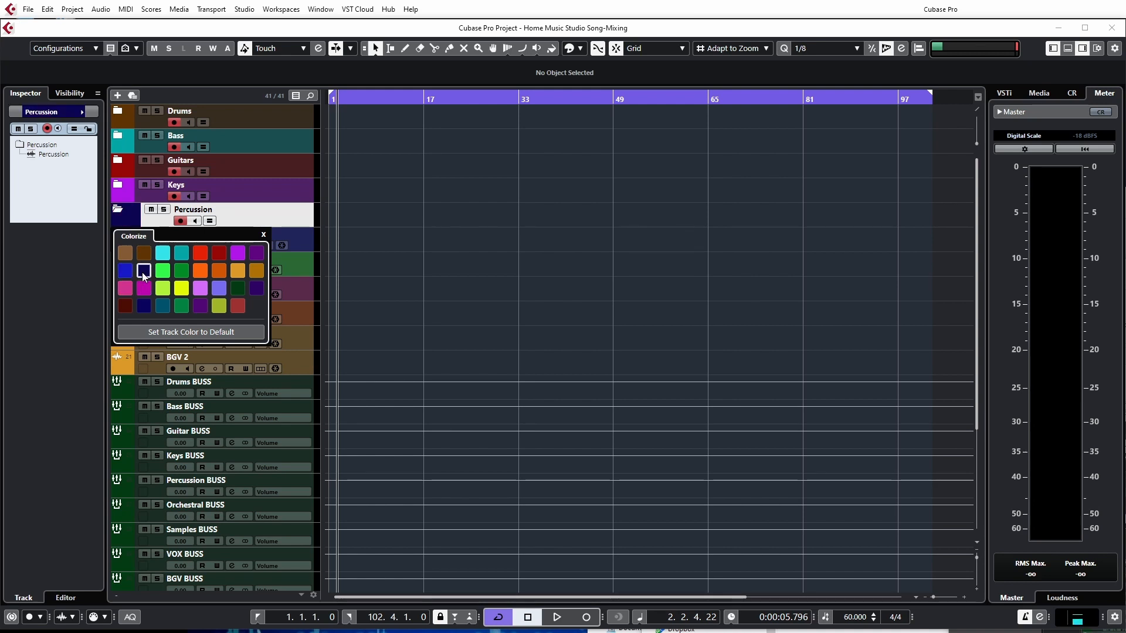
click(119, 212)
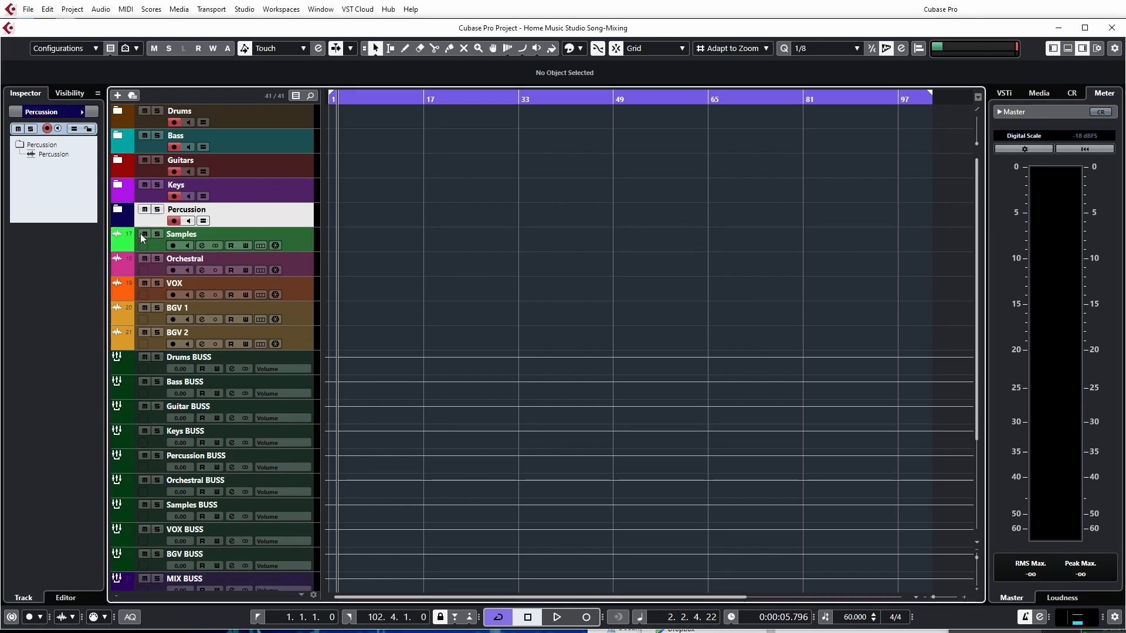
Step: Move the Samples track into a new folder and name the folder Samples
right_click(309, 242)
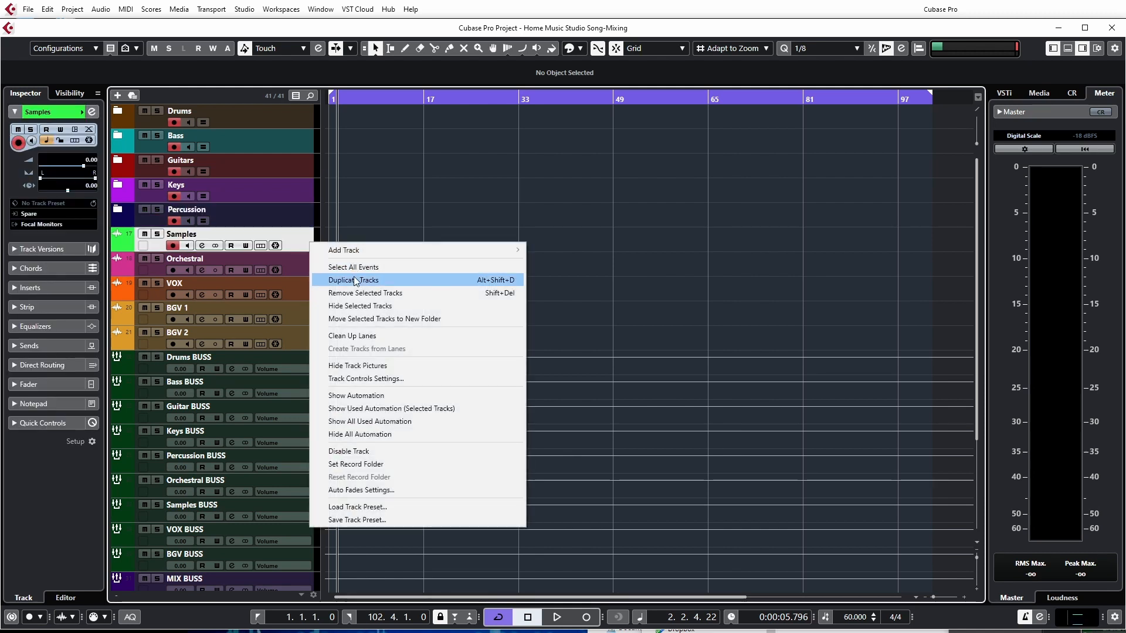
click(364, 317)
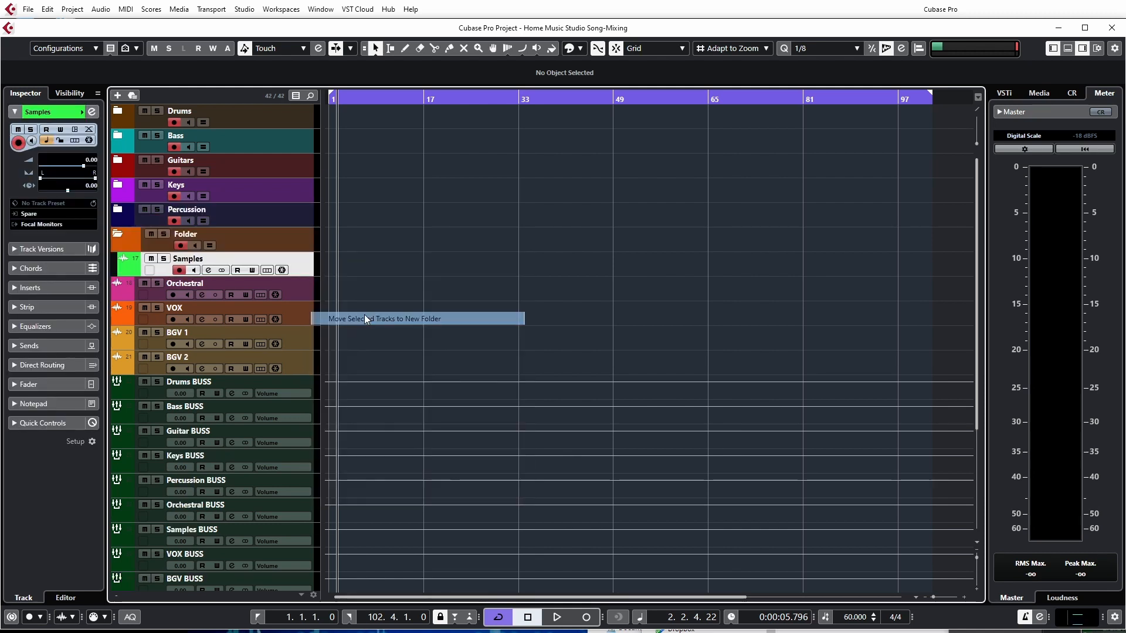
double_click(178, 234)
text(Samples)
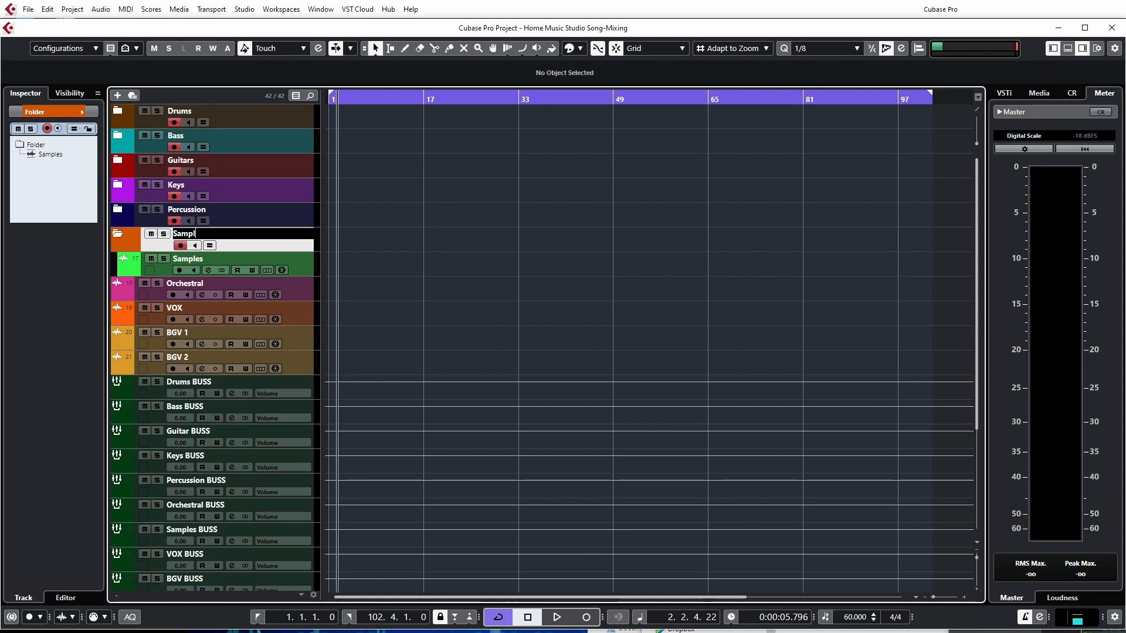
key(Return)
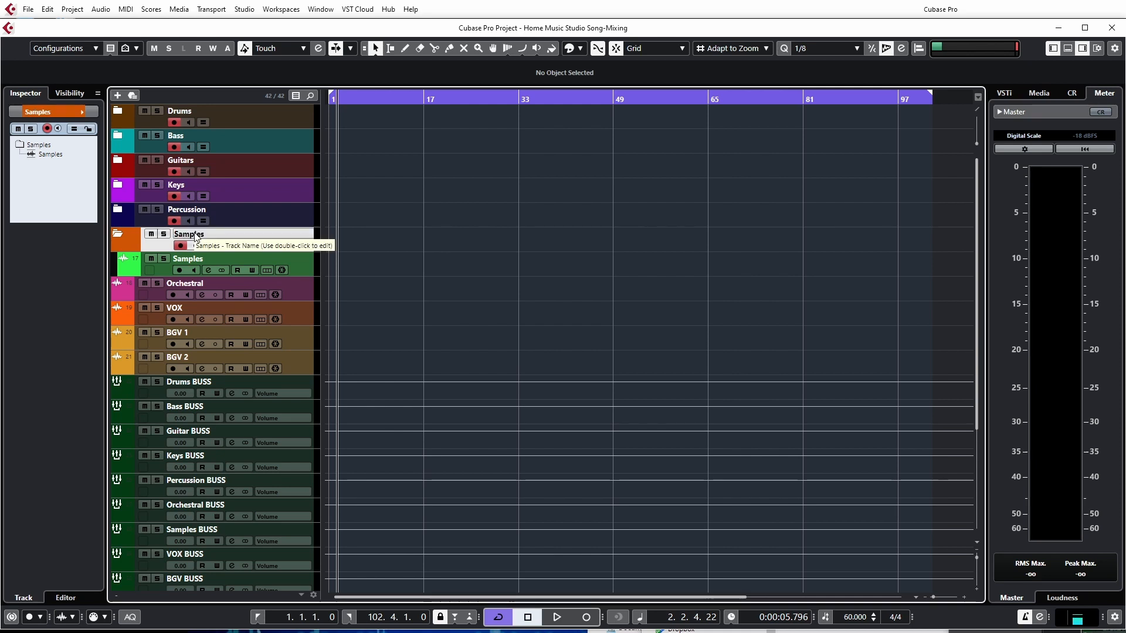
Step: Colour the Samples folder track dark green, the darker shade beside bright green, and collapse the folder
click(126, 246)
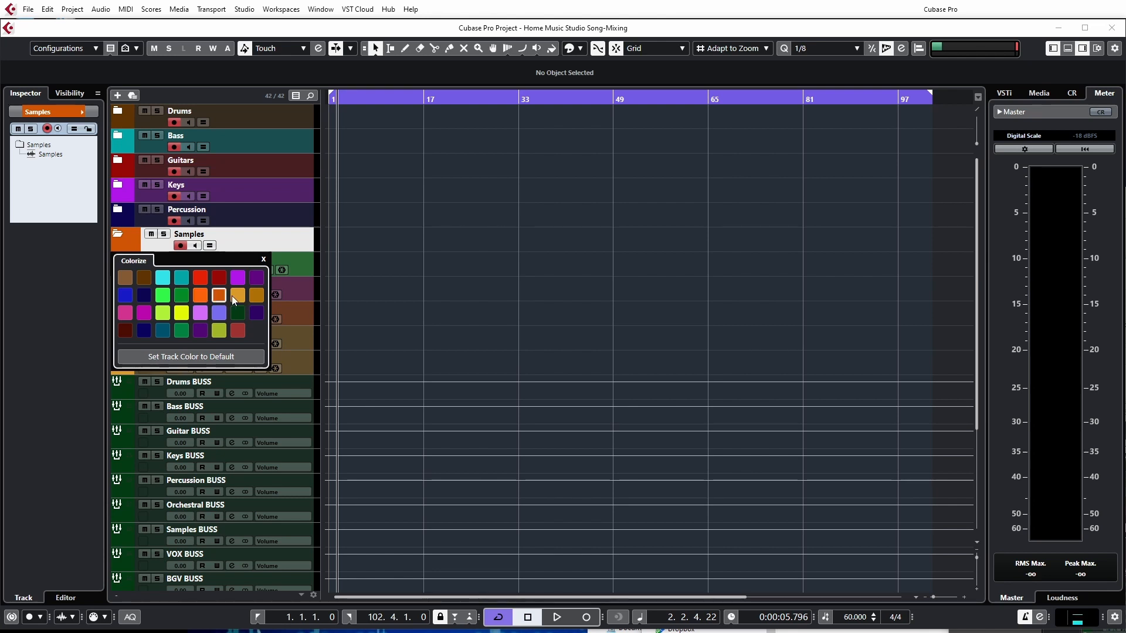
click(182, 296)
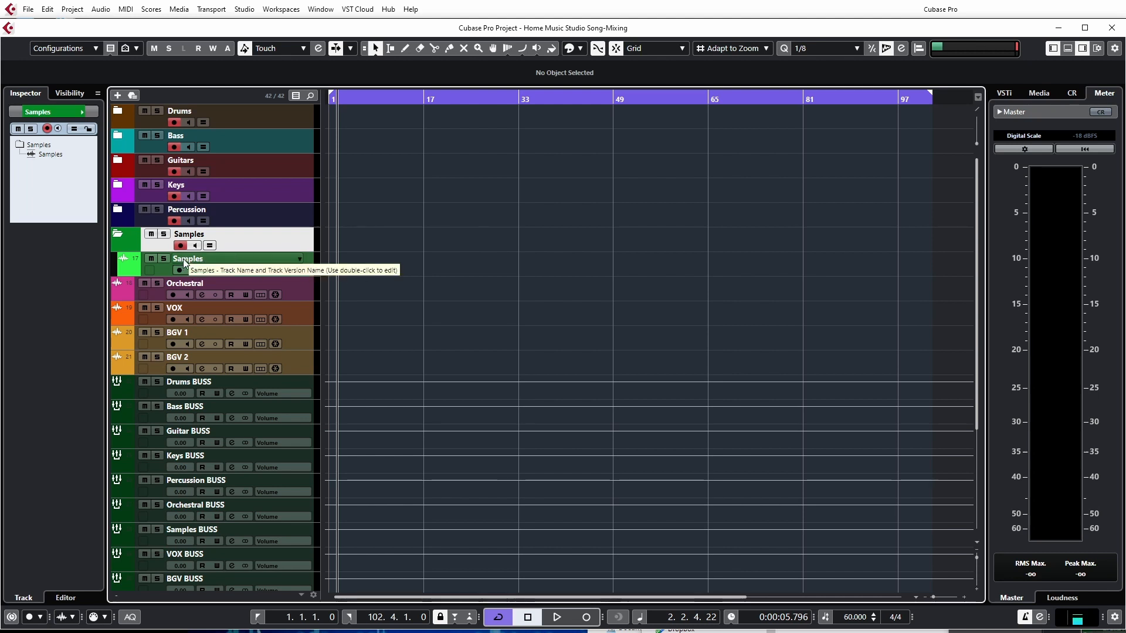
click(117, 234)
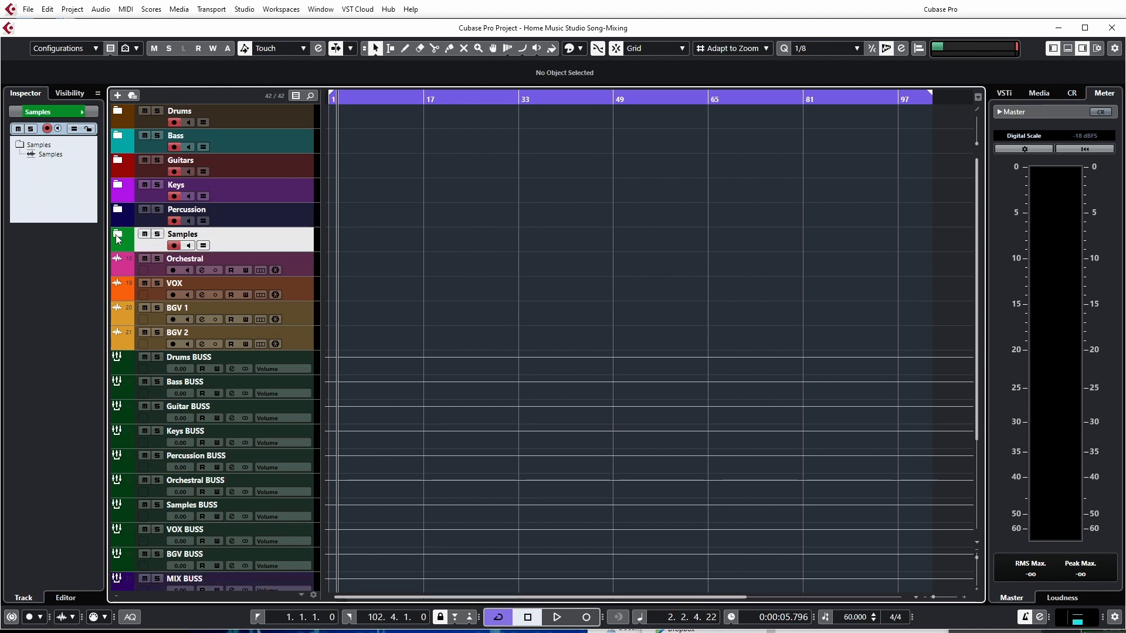
Step: Move the Orchestral track into a new folder and name the folder Orchestral
click(287, 267)
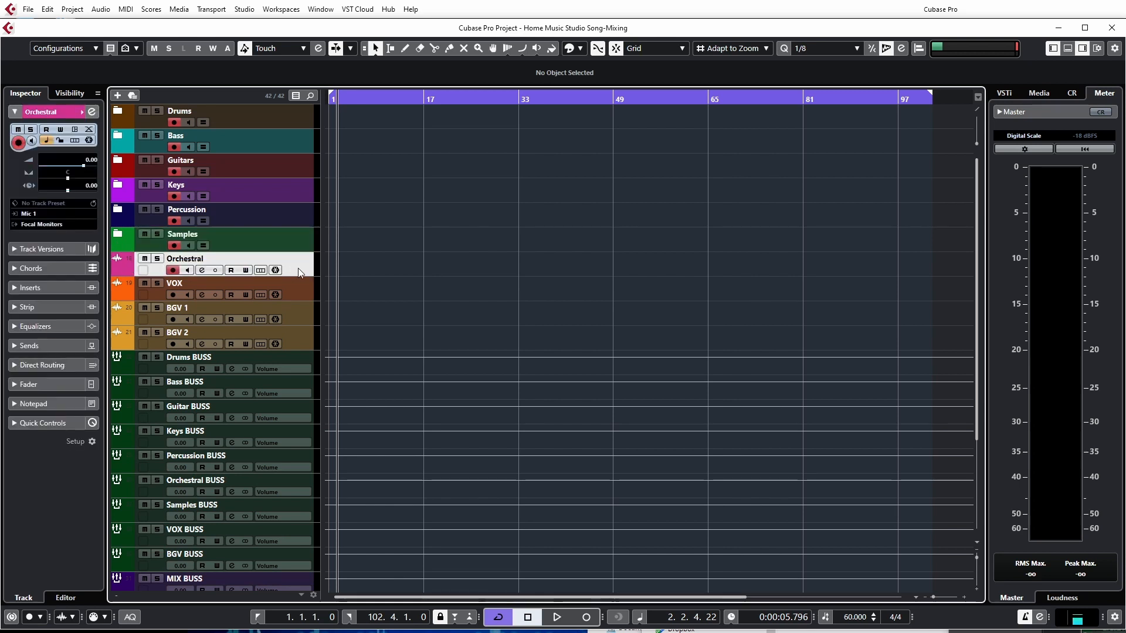
right_click(298, 268)
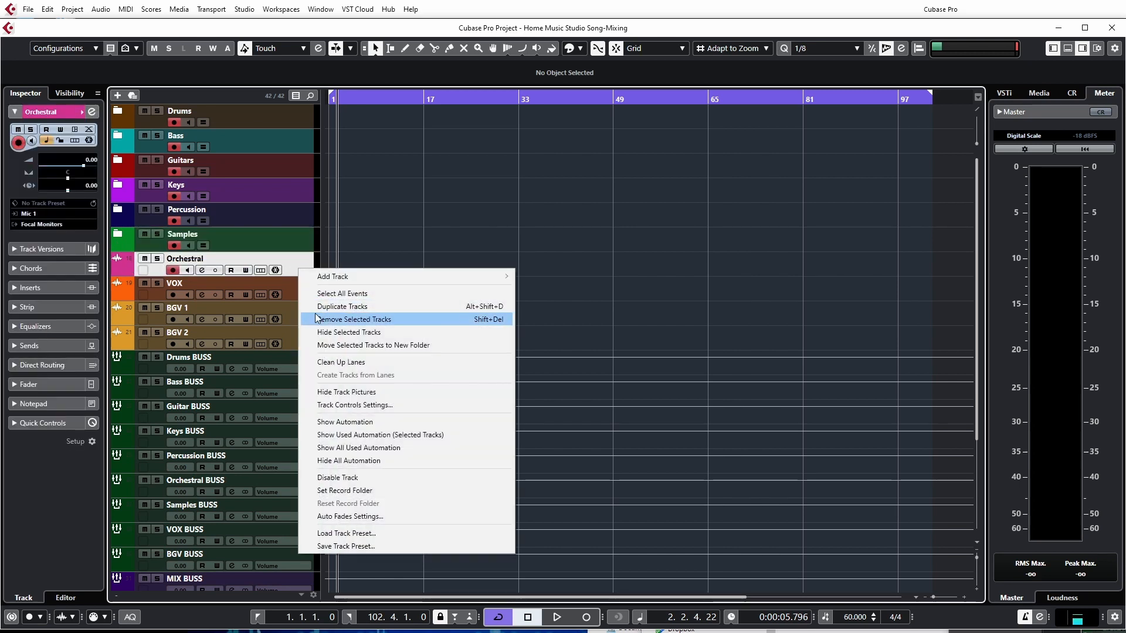
click(361, 344)
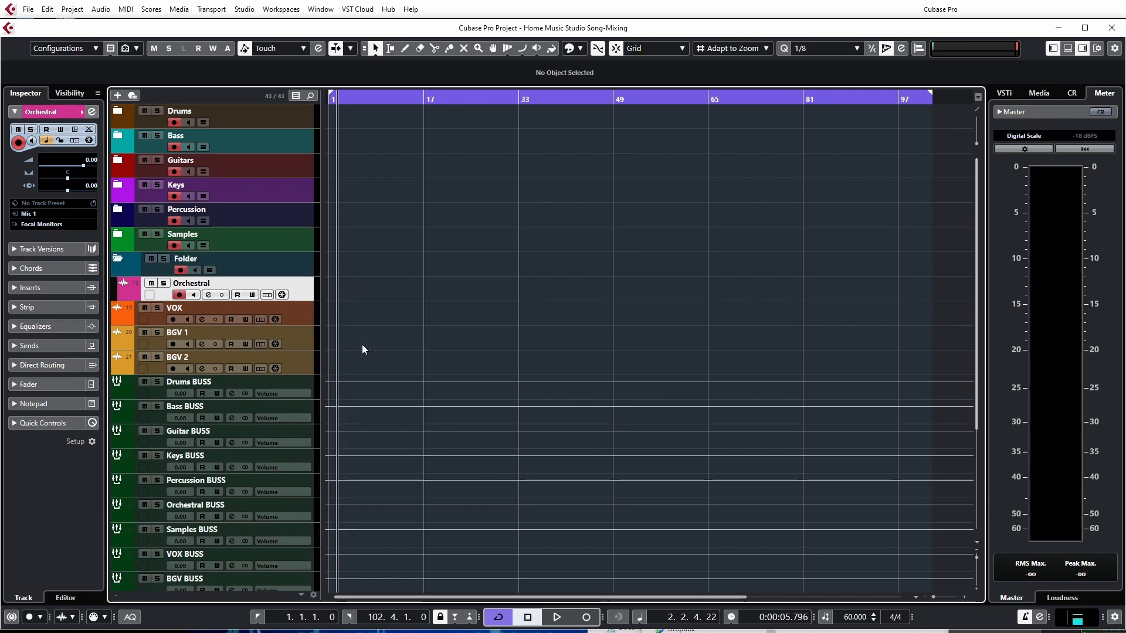
text(Ochestra)
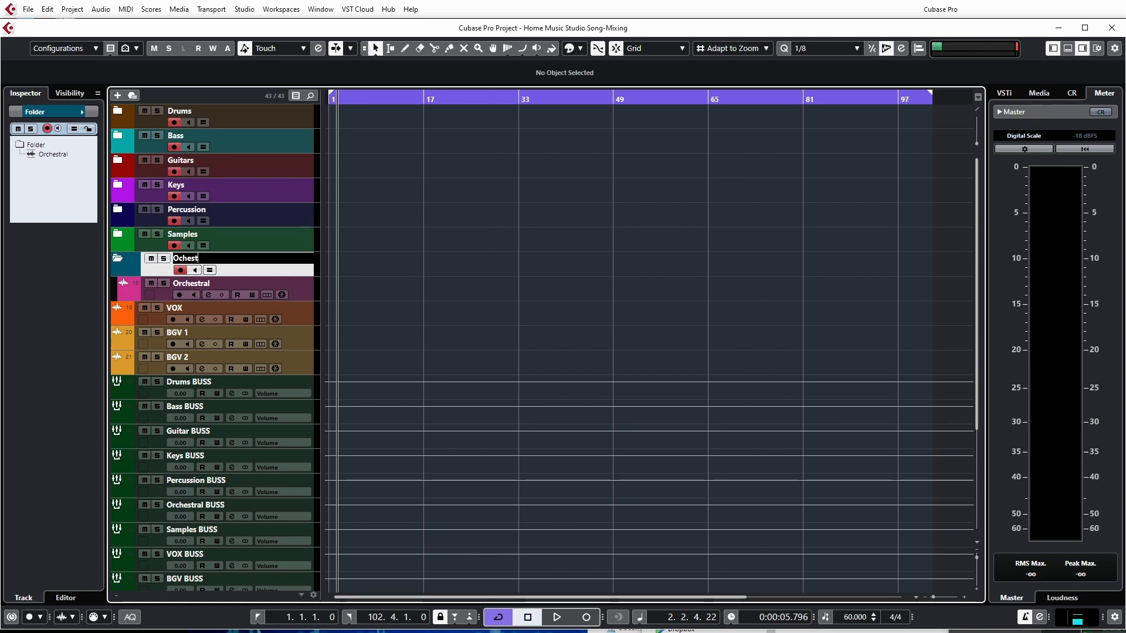
key(BackSpace)
text(rchestral)
key(Return)
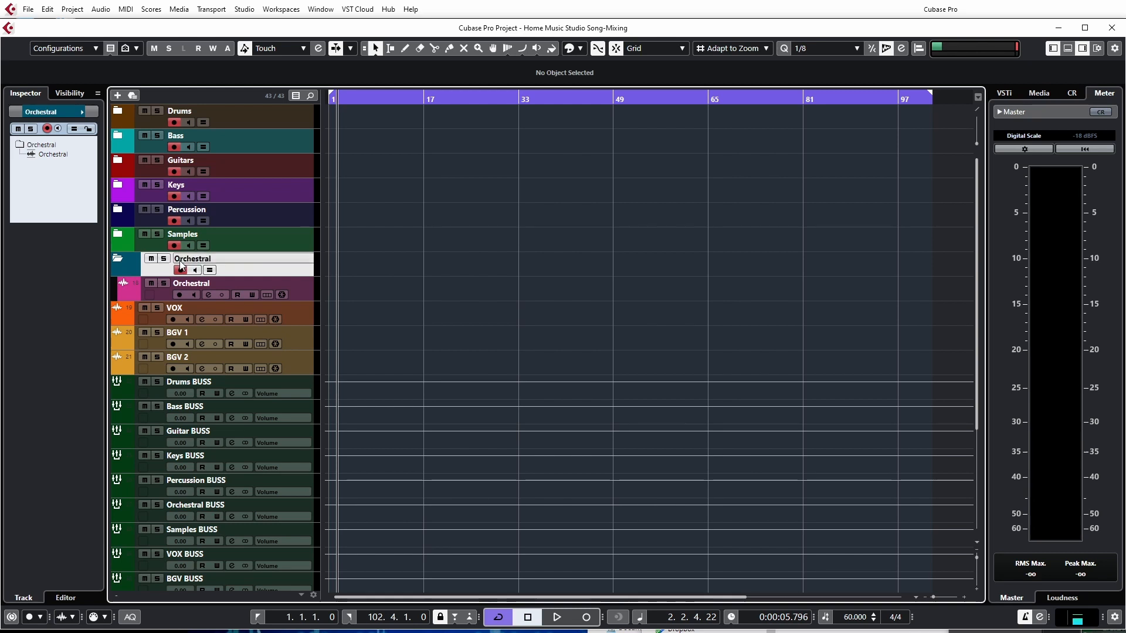
Step: Colour the Orchestral folder track dark magenta, the shade beside pink, and collapse the folder
click(135, 272)
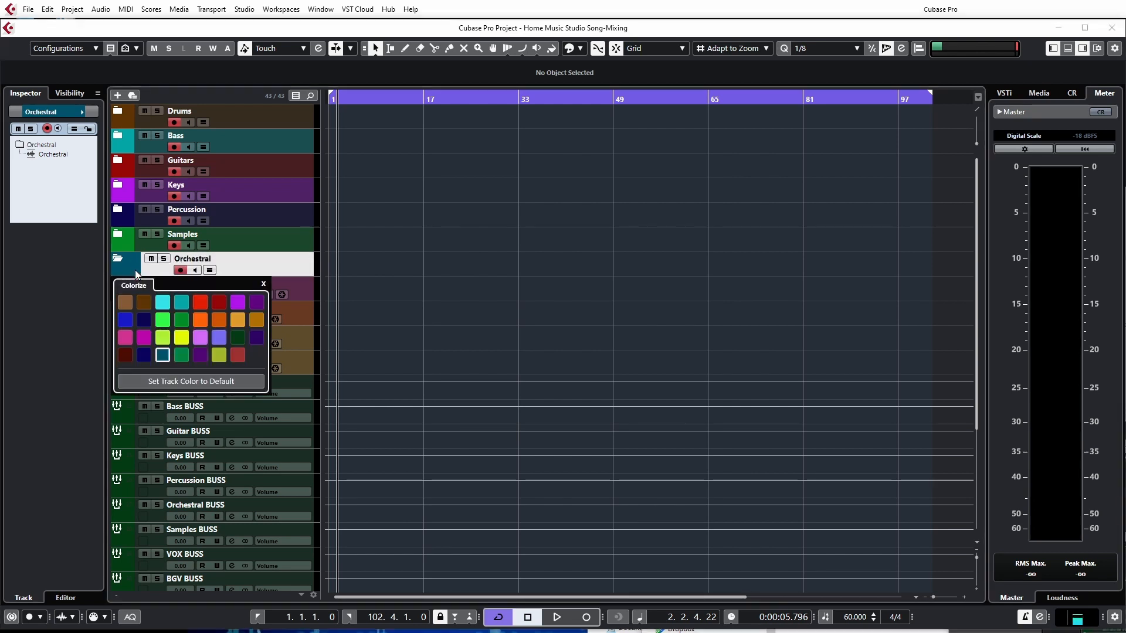
click(144, 338)
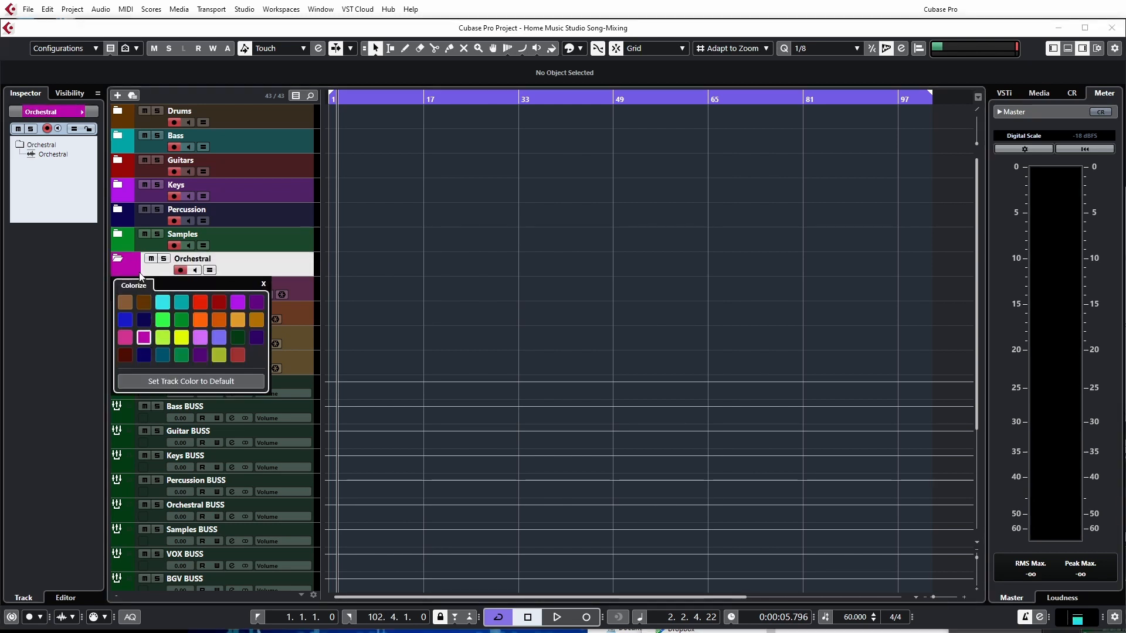
click(120, 261)
click(119, 261)
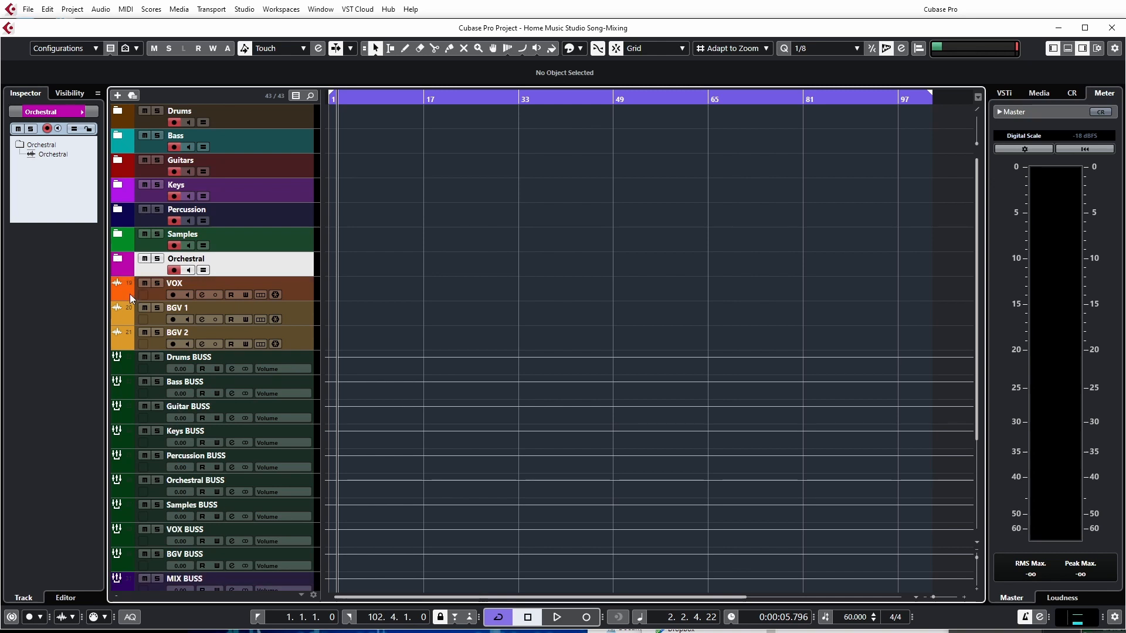
Step: Move the VOX track into a new folder and name the folder VOX
right_click(299, 298)
click(371, 369)
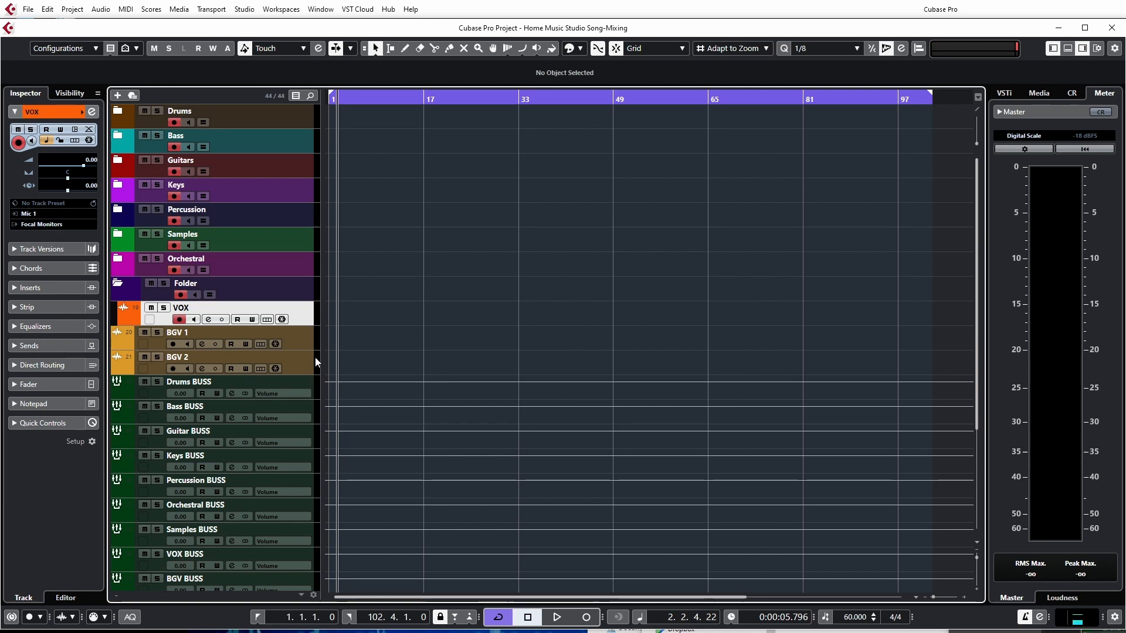
double_click(208, 287)
text(VOX)
key(Return)
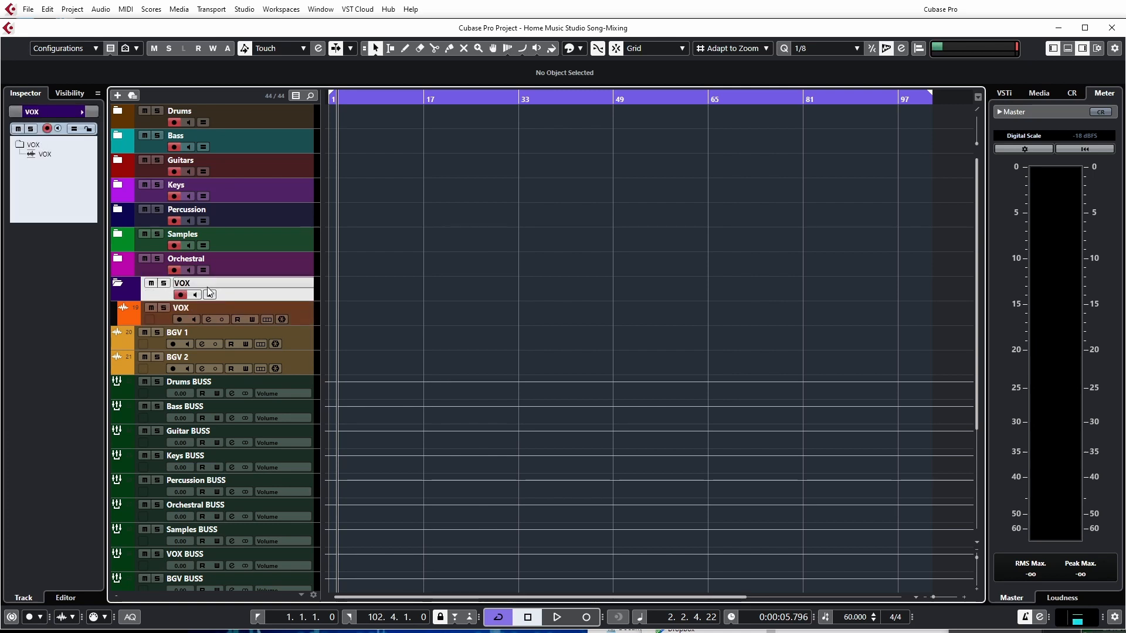
Step: Colour the VOX folder track dark orange, the darker shade beside bright orange, and collapse the folder
click(132, 291)
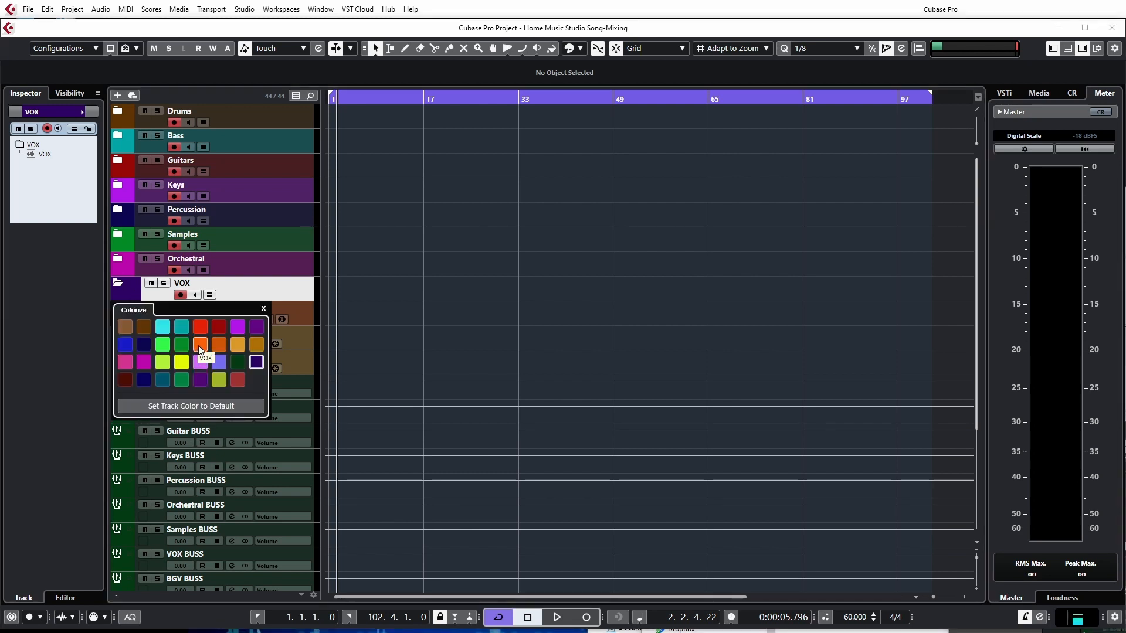
click(219, 344)
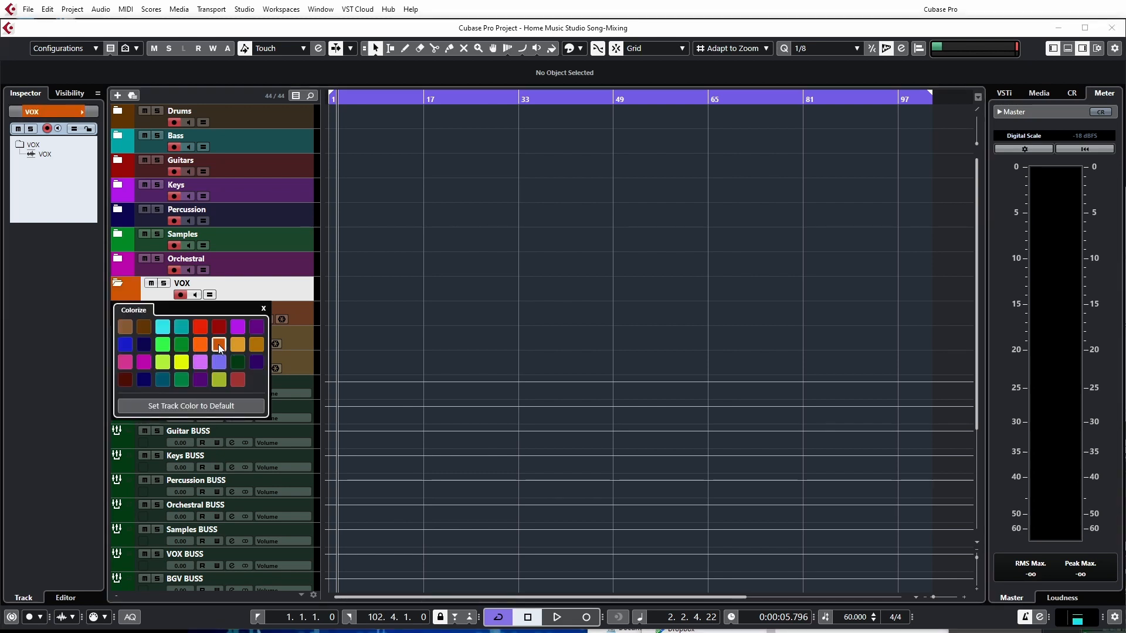
click(124, 291)
Step: Move the BGV 1 and BGV 2 tracks together into a new folder and name the folder BGVs
click(283, 320)
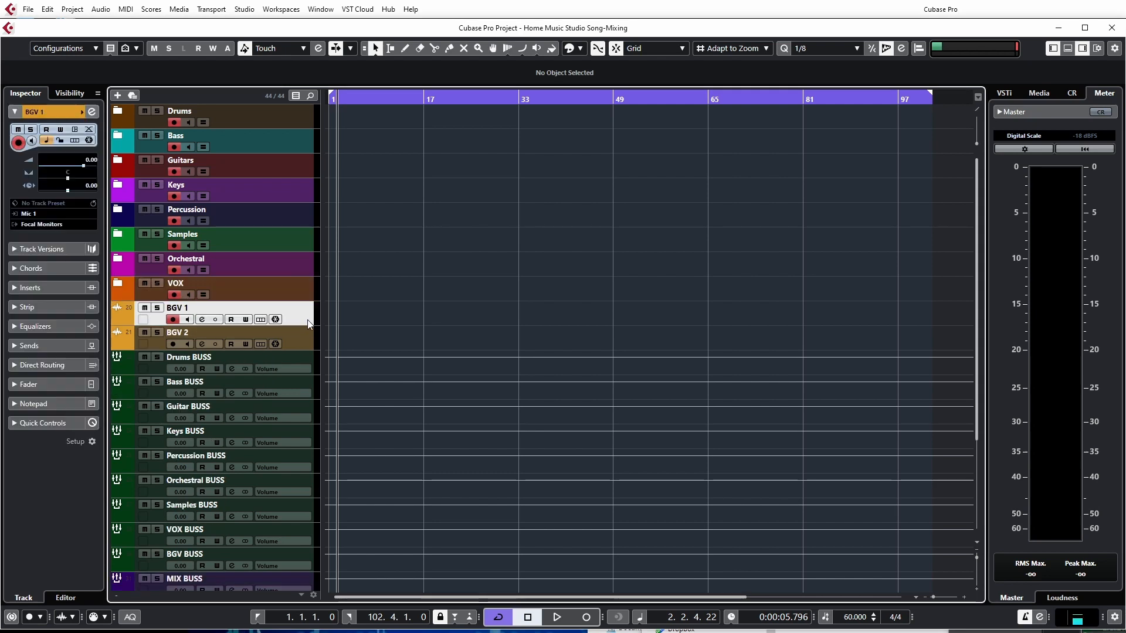
shift+click(302, 344)
right_click(307, 344)
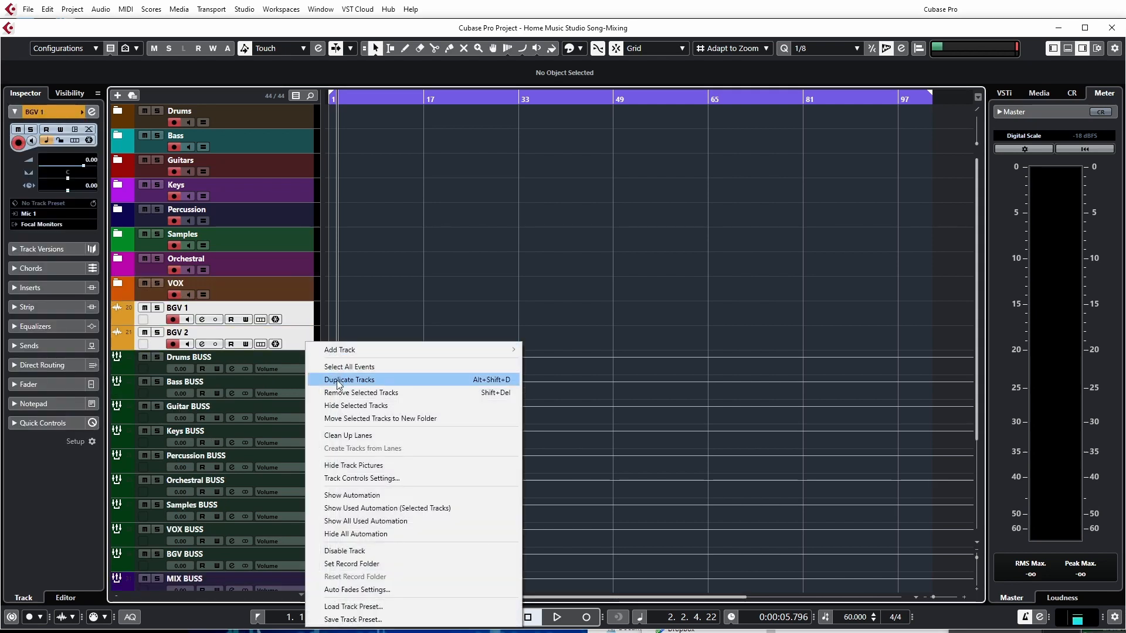
click(344, 418)
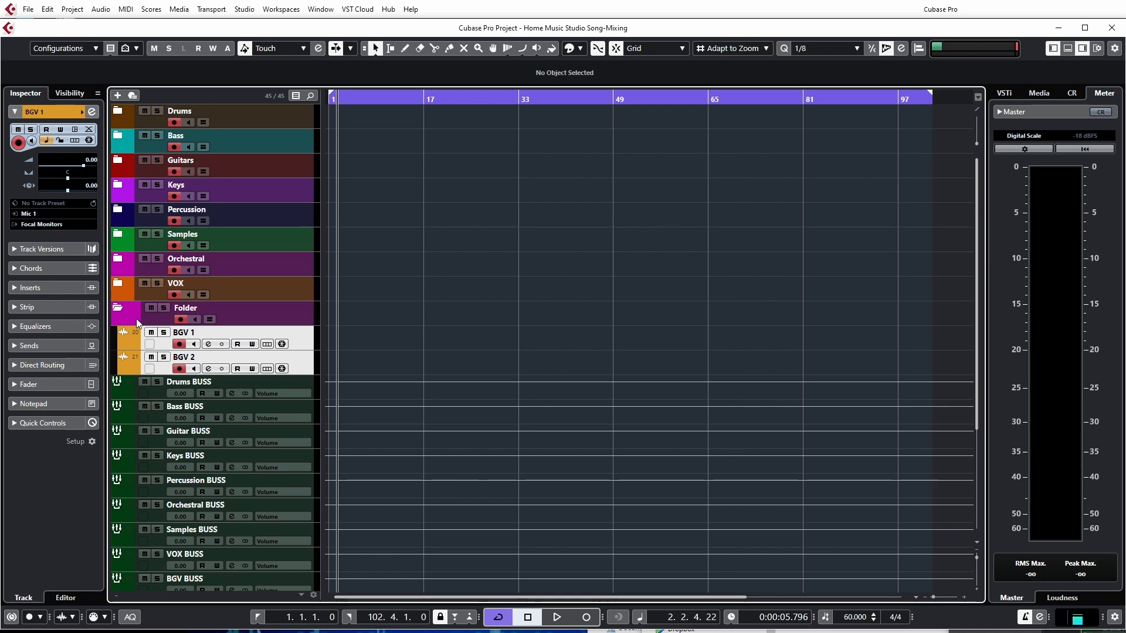
double_click(180, 308)
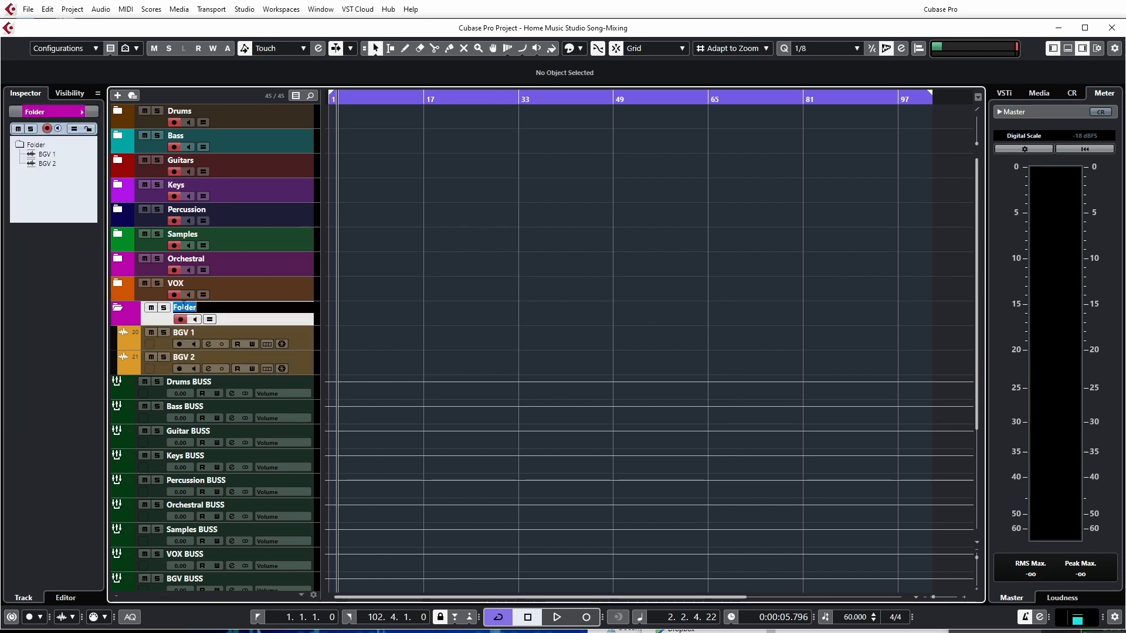
text(BGVs)
key(Return)
Step: Colour the BGVs folder track dark amber, the darker shade beside light amber, and collapse the folder
click(132, 317)
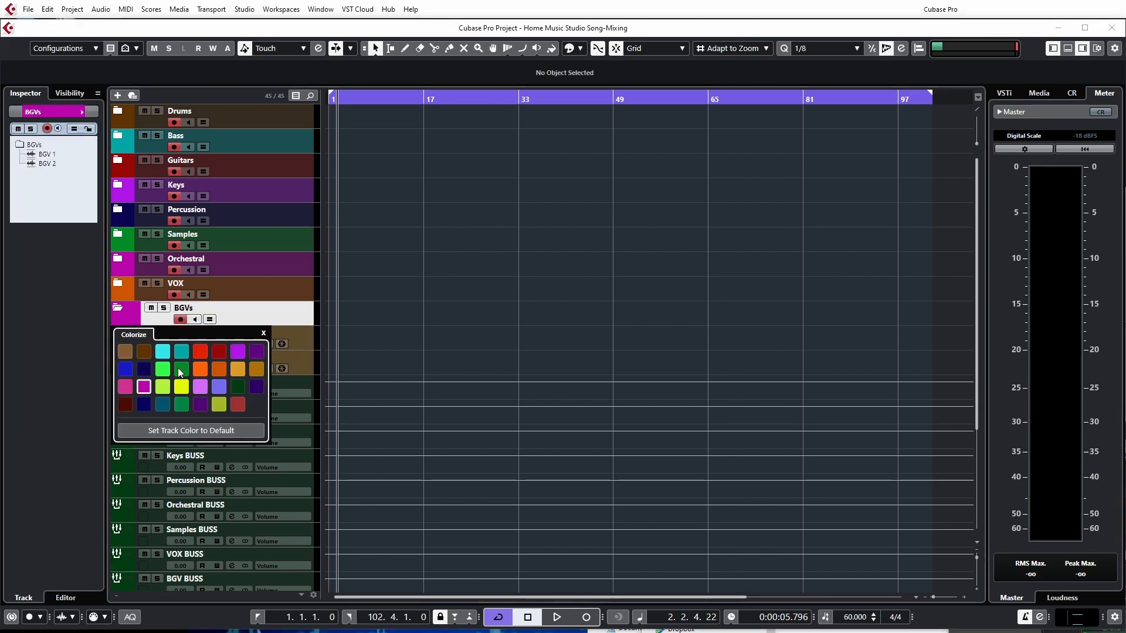
click(256, 369)
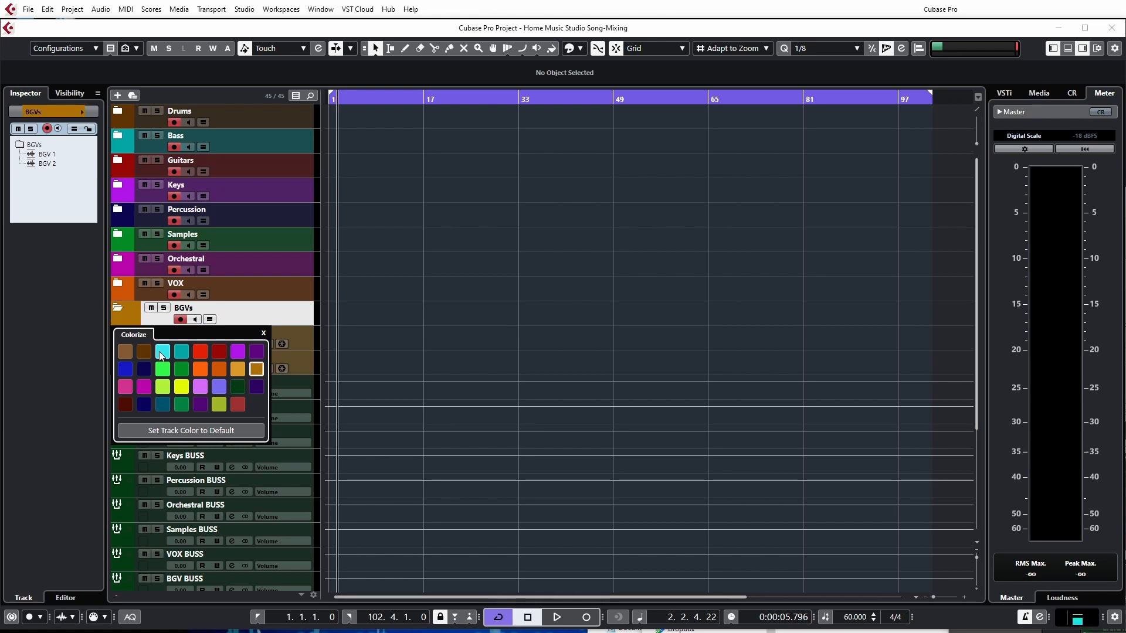
click(130, 318)
click(118, 308)
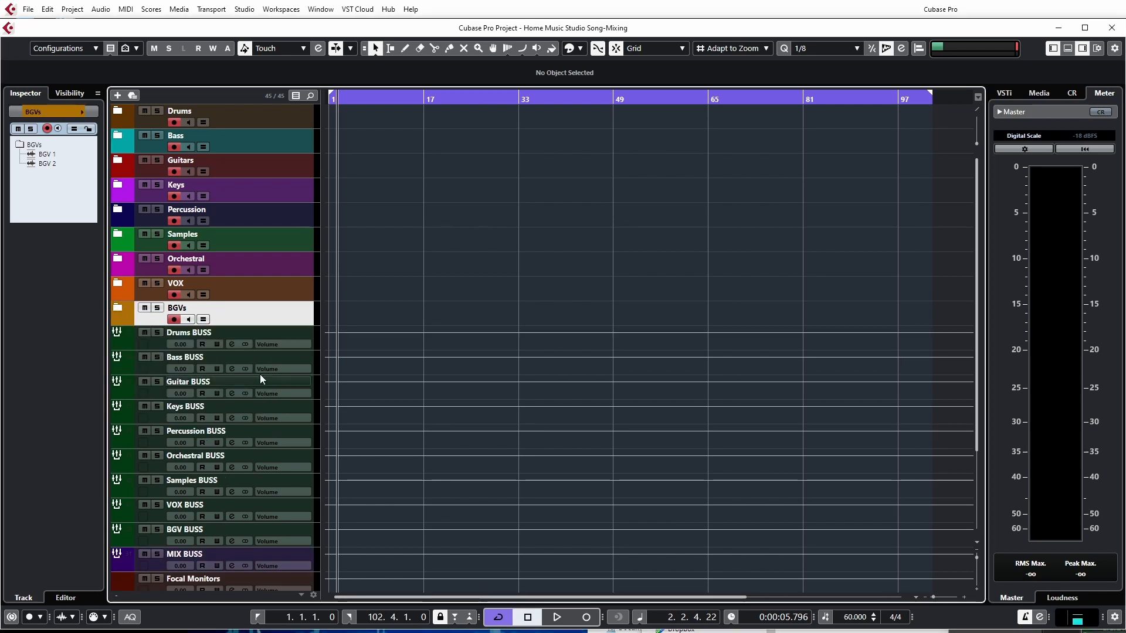
Step: Move all tracks from Drums BUSS through Focal Monitors into a new folder and name the folder BUSSES
click(307, 338)
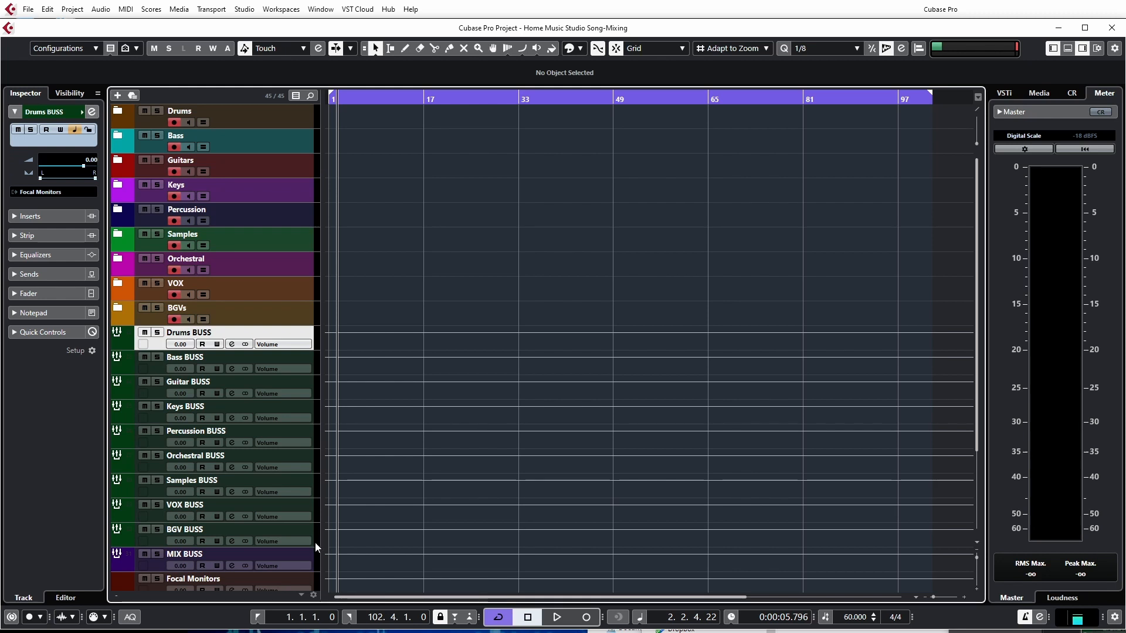
scroll(316, 528, down, 3)
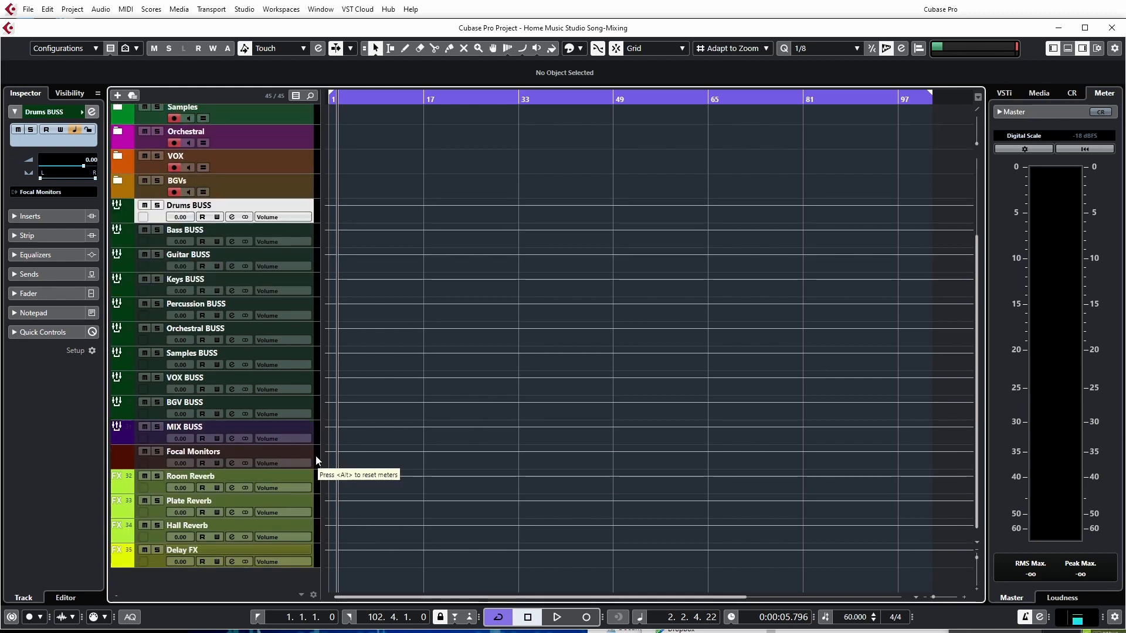
shift+click(302, 464)
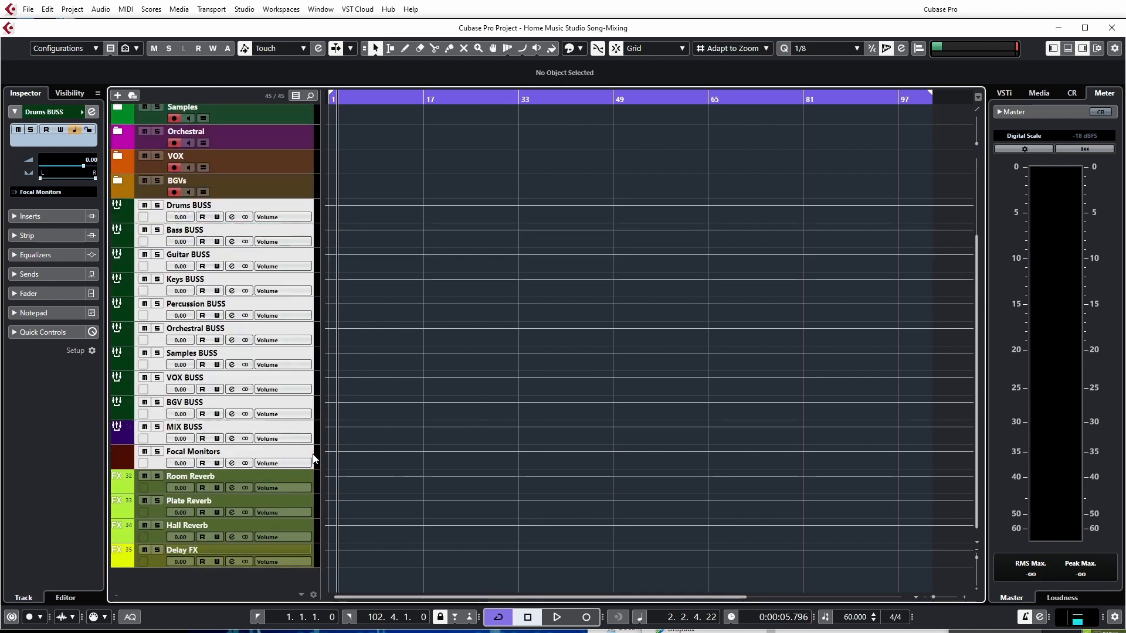
right_click(299, 209)
click(347, 285)
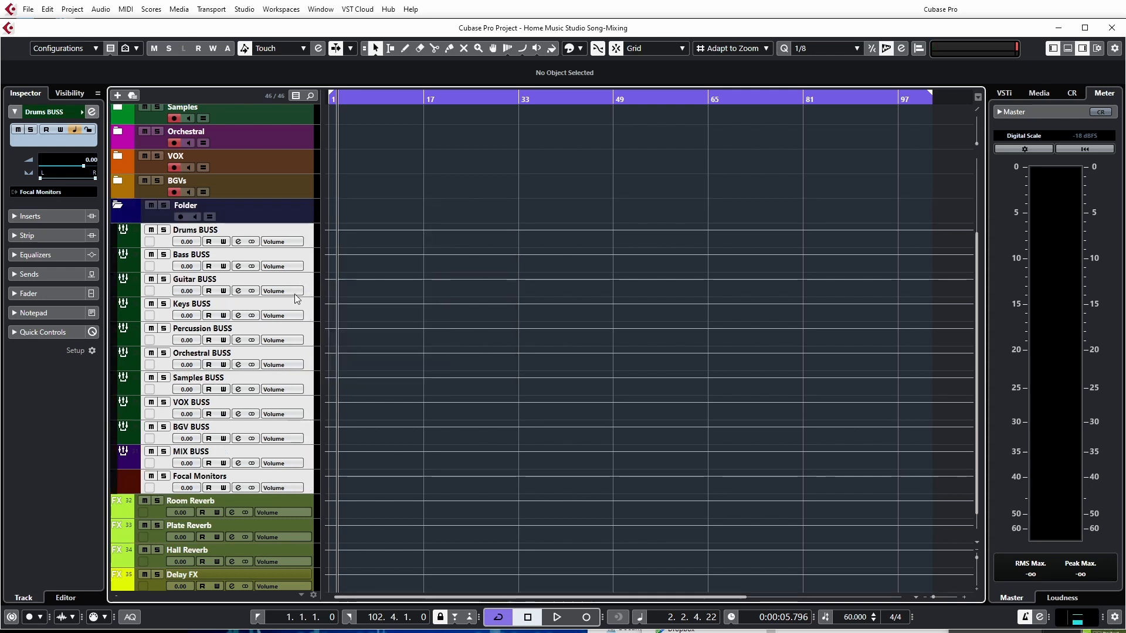
double_click(192, 206)
text(BUSSES)
key(Return)
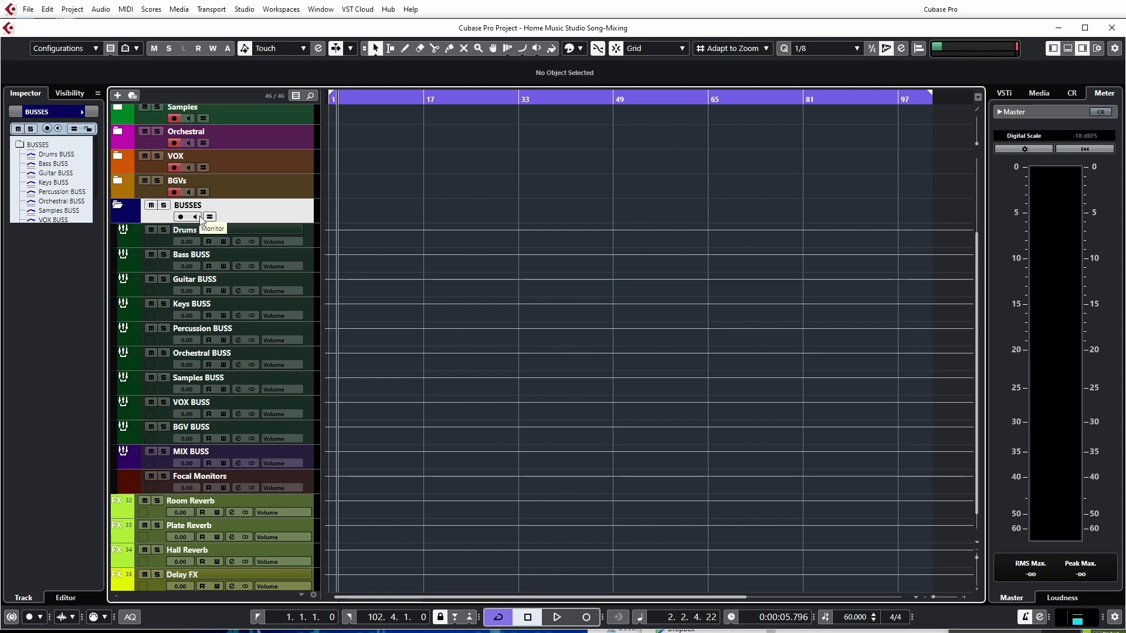
Step: Colour the BUSSES folder track the same very dark green as the buss tracks and collapse the folder
click(136, 222)
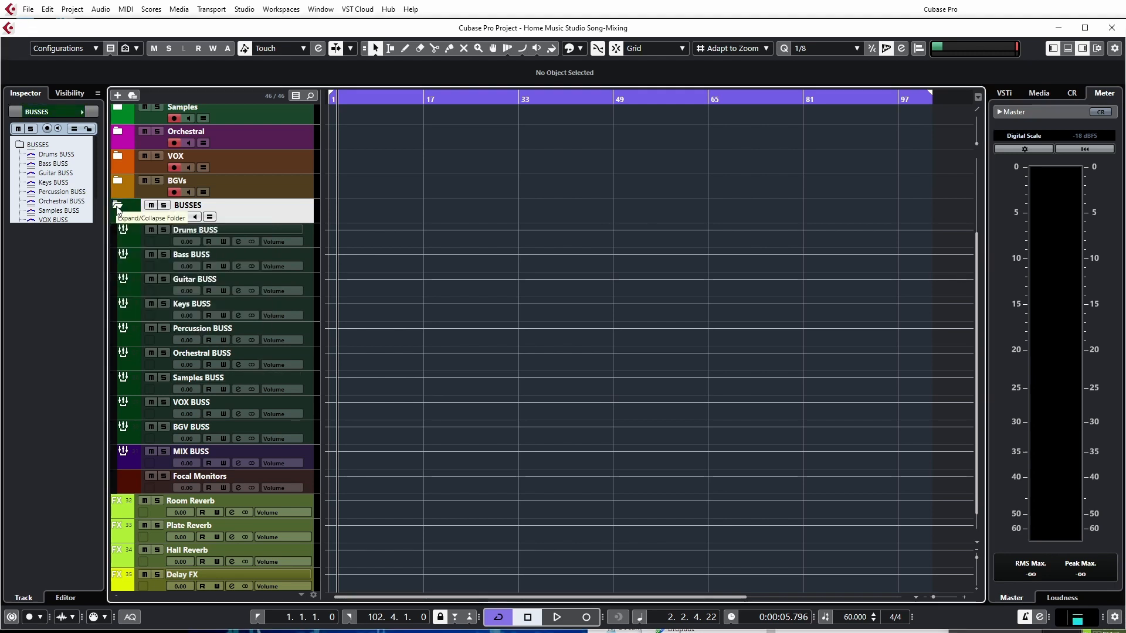
click(117, 208)
Step: Move the tracks from Room Reverb through Delay FX into a new folder and name the folder FX
click(314, 362)
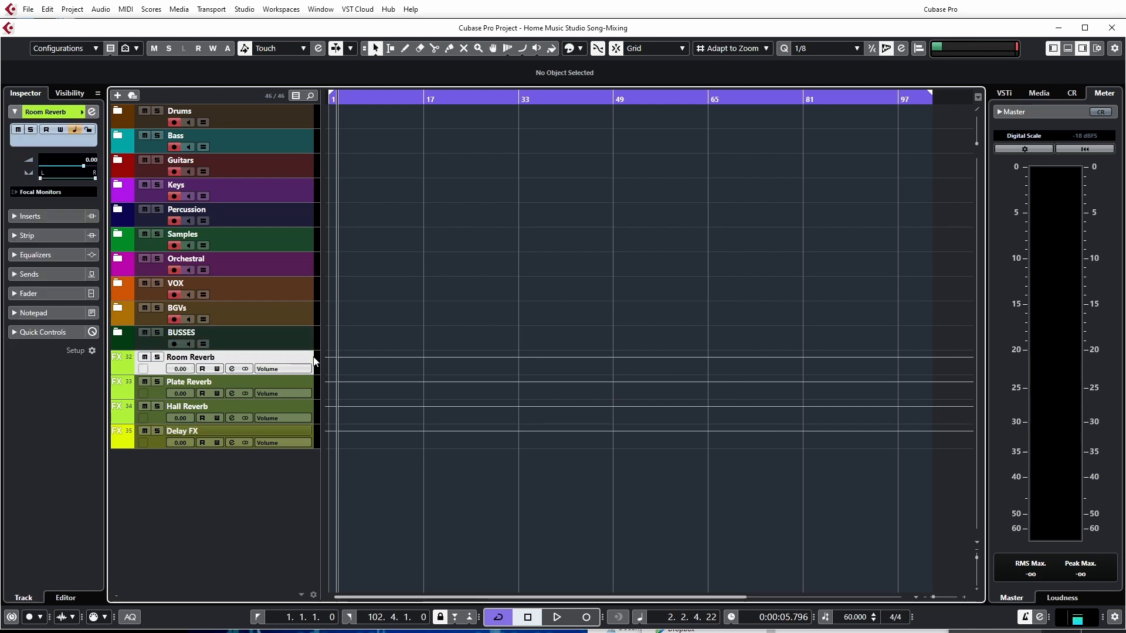
shift+click(312, 435)
right_click(313, 433)
click(364, 509)
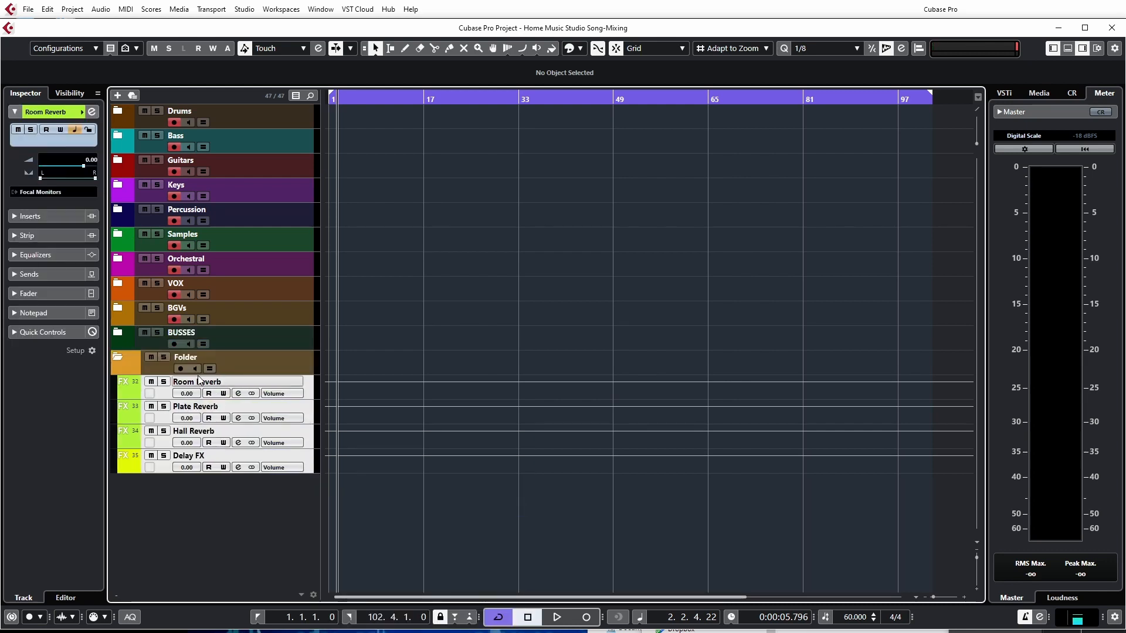
click(183, 363)
double_click(182, 361)
text(FX)
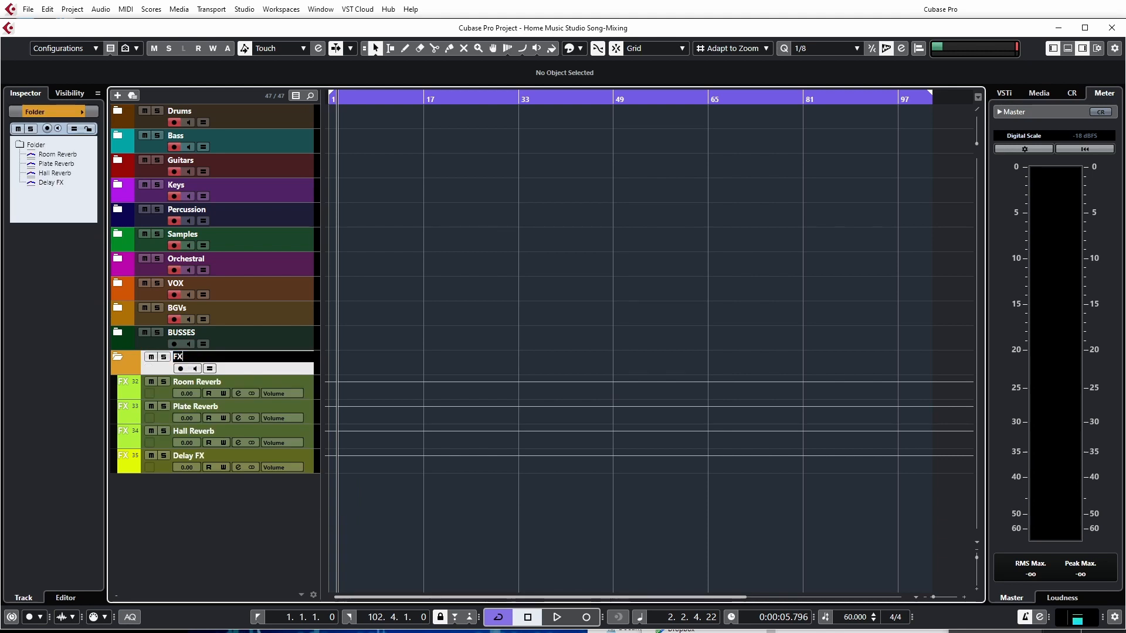
key(Return)
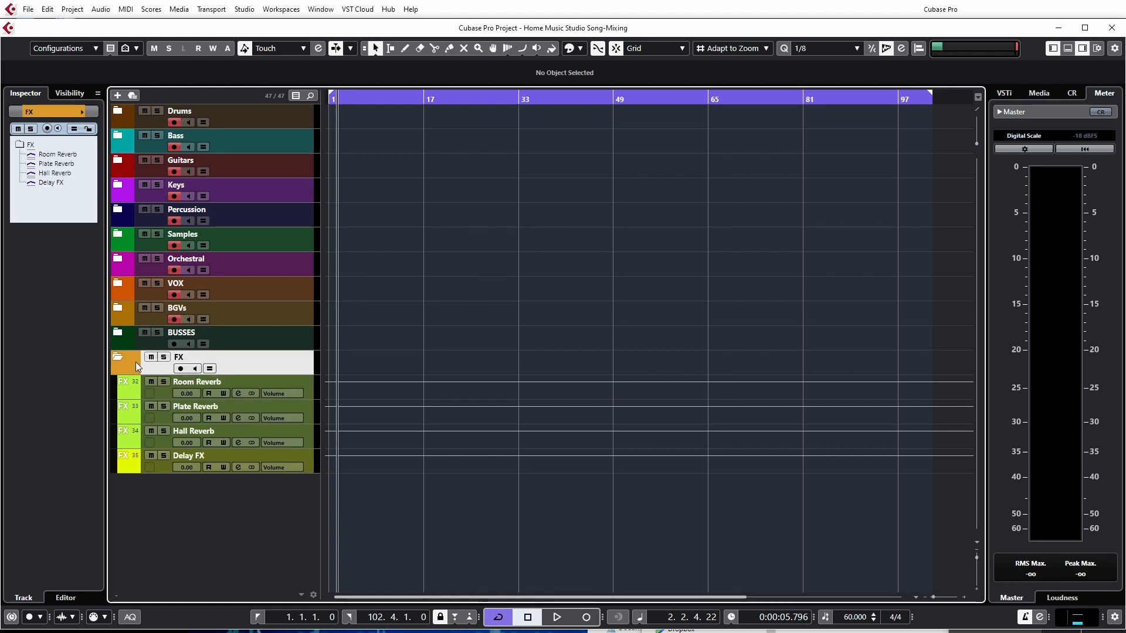
Step: Colour the FX folder track yellow and collapse the folder
click(133, 373)
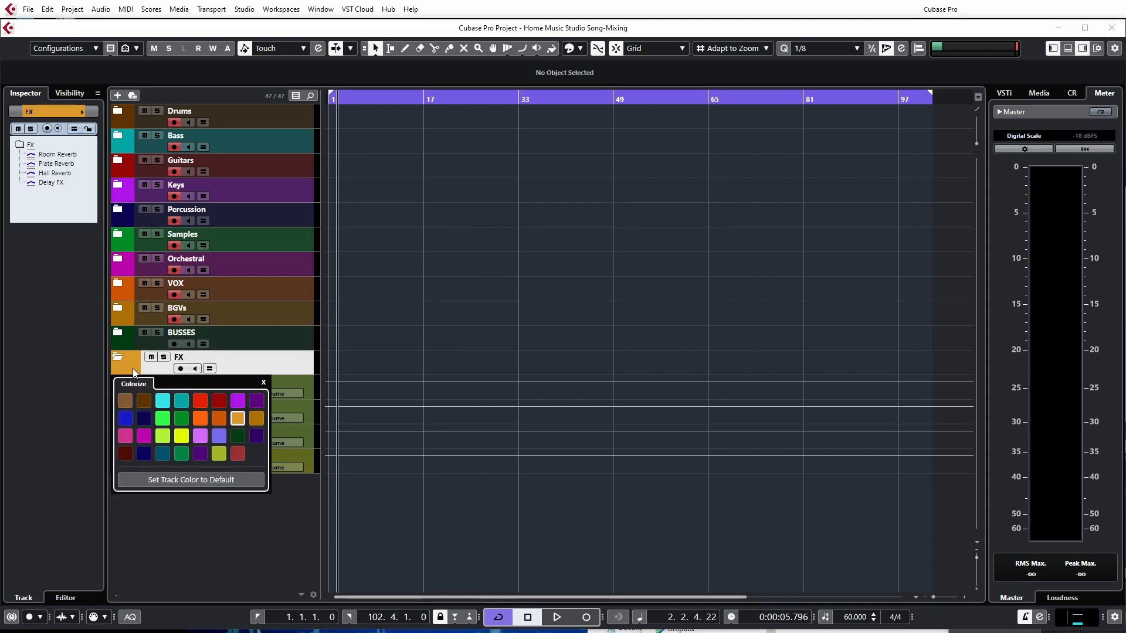
click(182, 437)
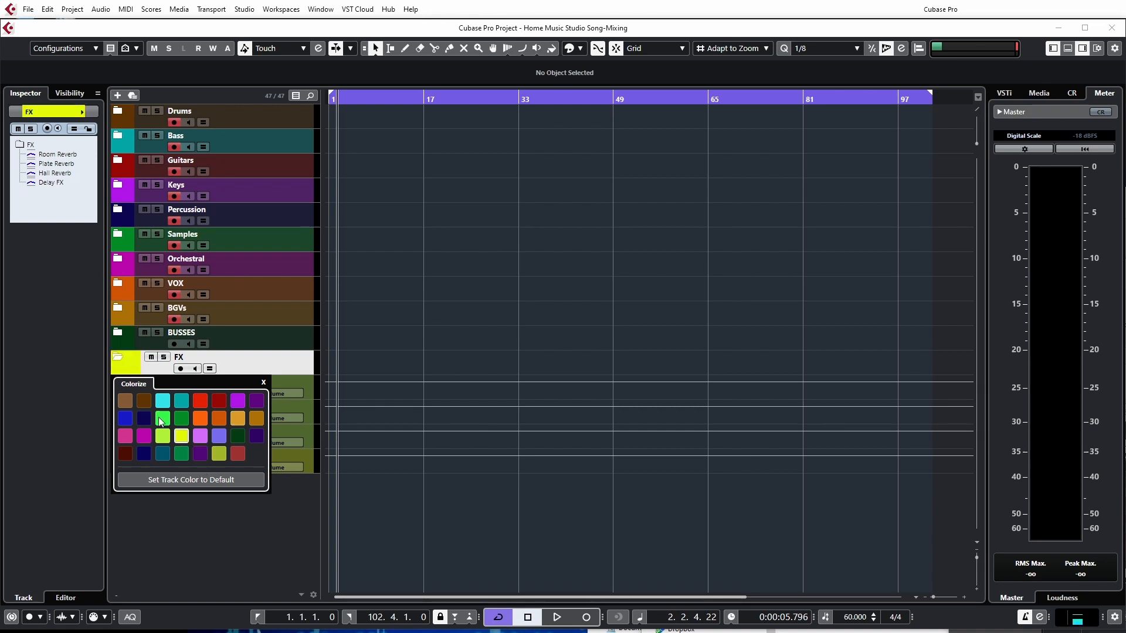
click(117, 359)
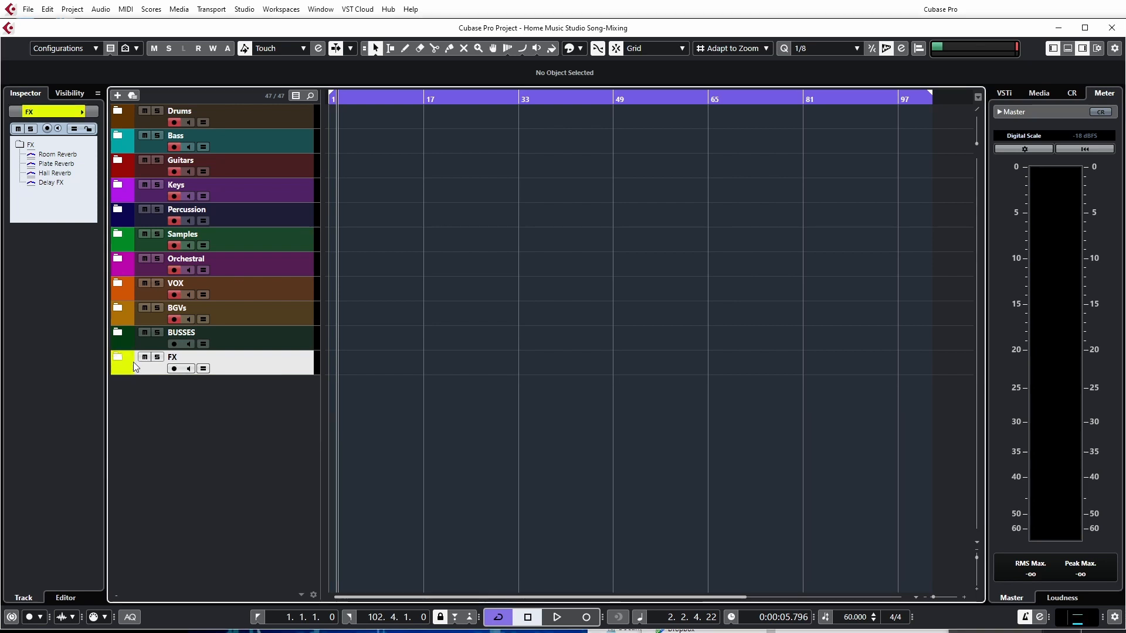
Step: Move the FX folder track above the BUSSES folder, directly below BGVs, and save the project
drag(132, 368, 132, 334)
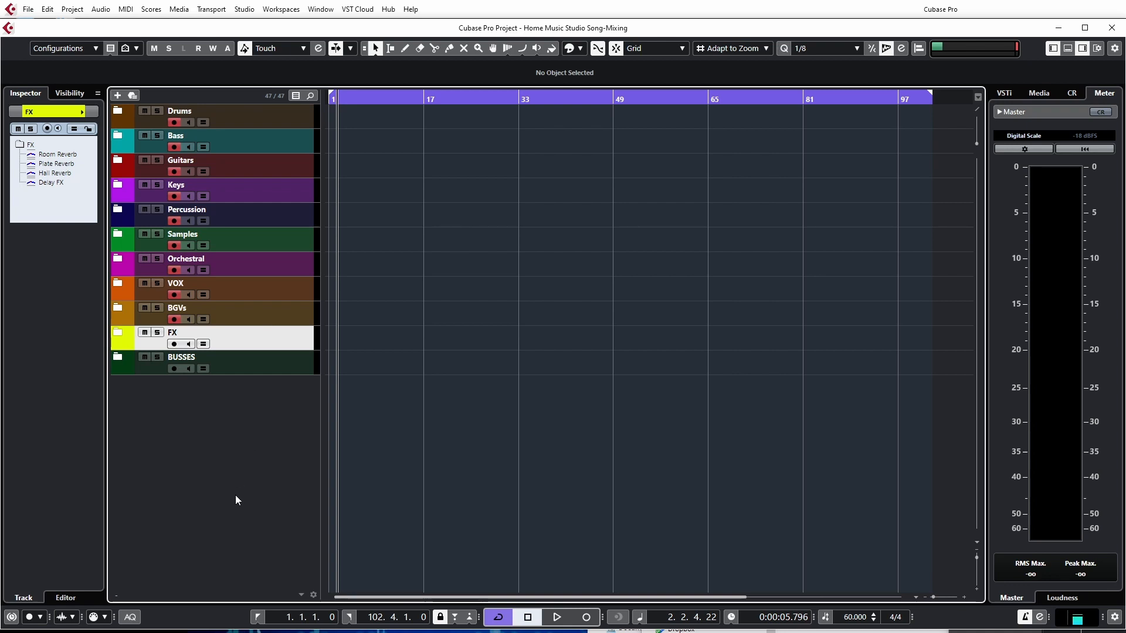
click(27, 8)
click(46, 92)
Step: Expand the Drums folder to check the tracks inside it, and collapse it again
click(117, 111)
click(292, 152)
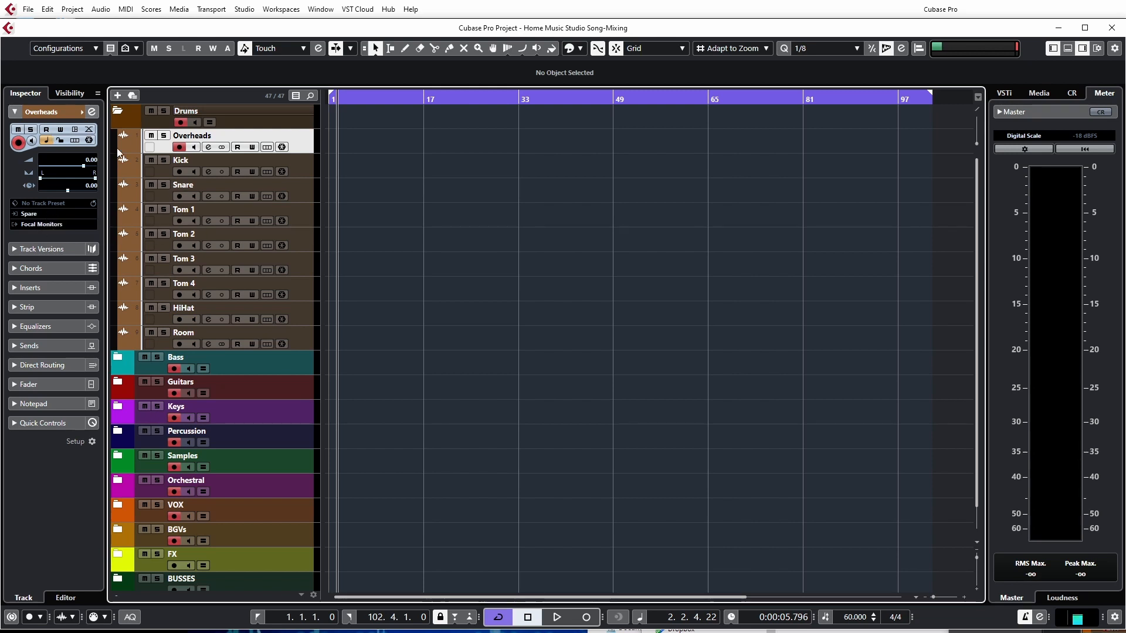
click(117, 111)
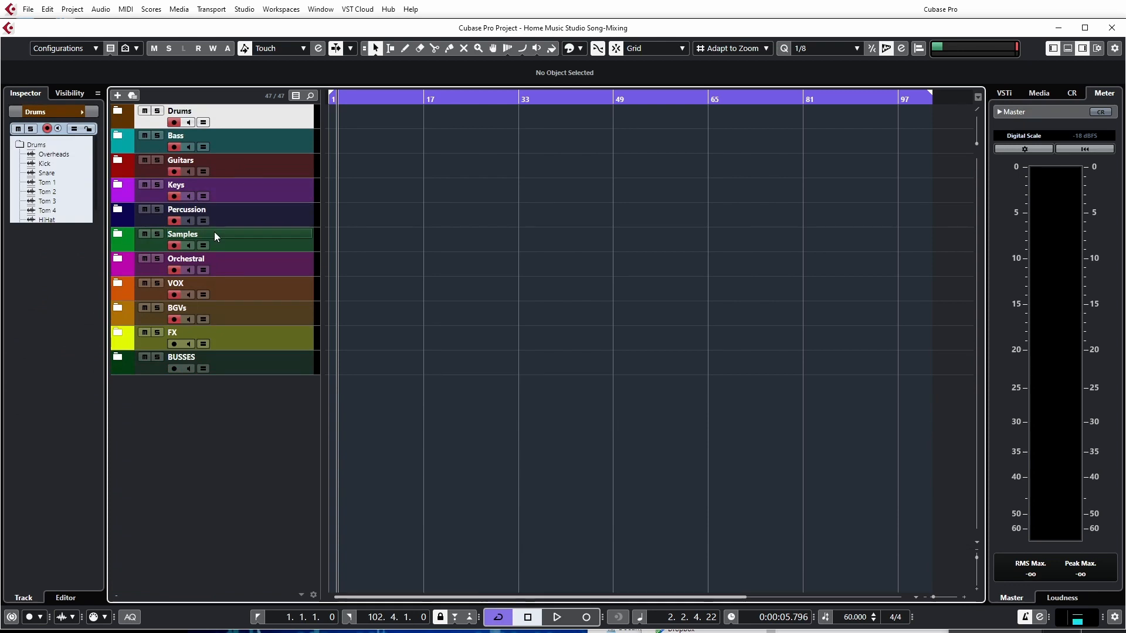
Step: Open the MixConsole and expand the Routing rack to show every channel's input and output assignments
key(F3)
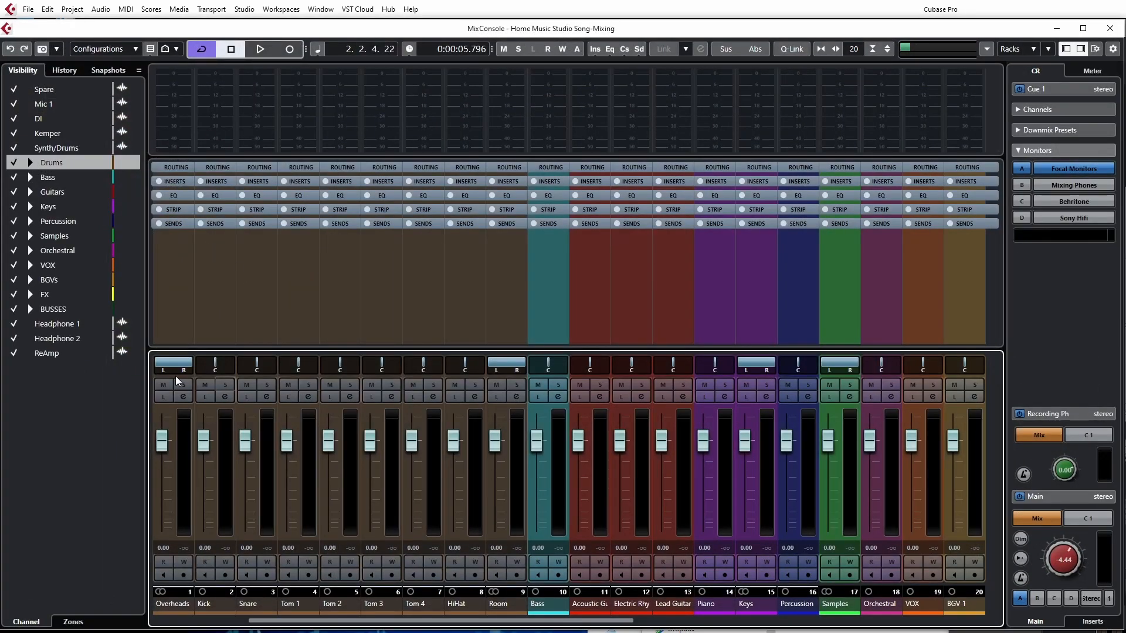
click(171, 183)
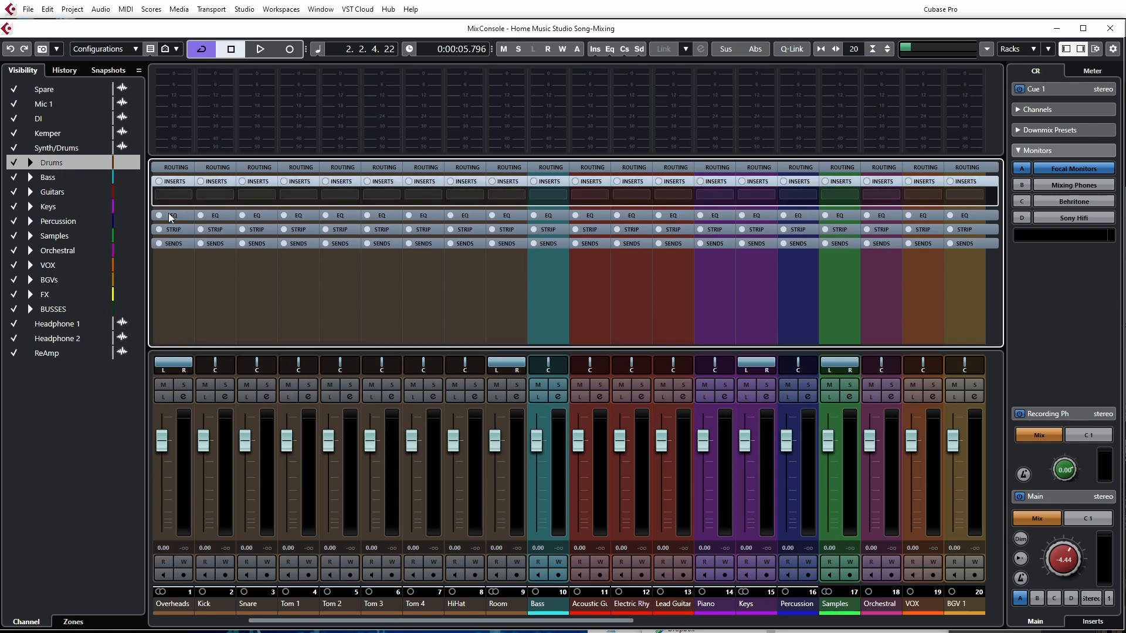
click(171, 182)
click(169, 168)
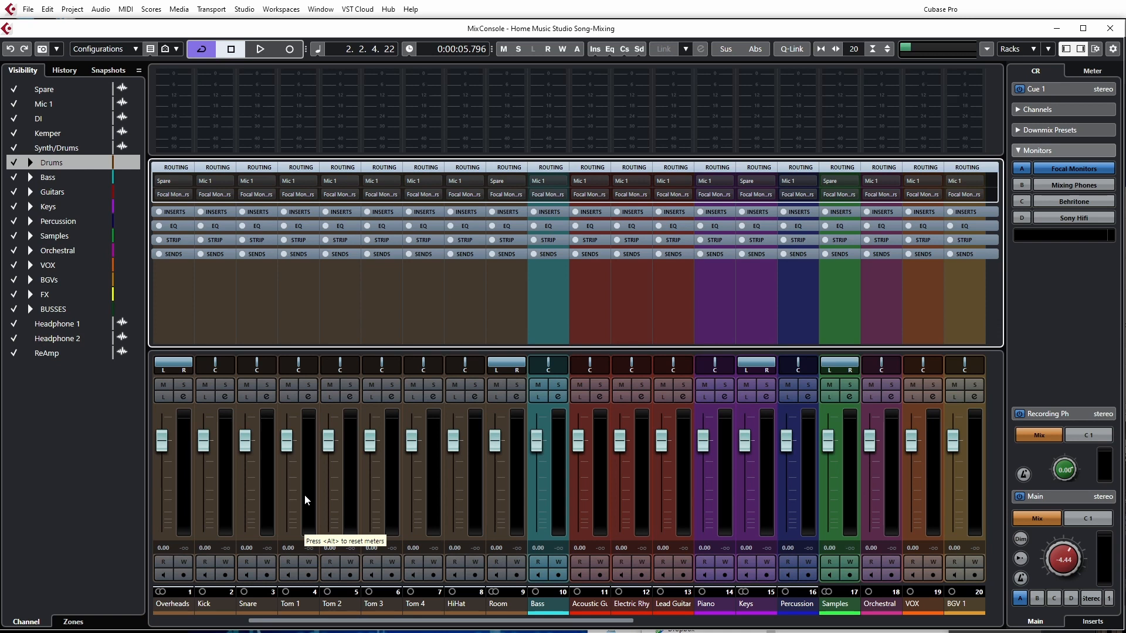
Step: Select the Overheads channel in the MixConsole and look across the channels back to the first input channel
click(166, 609)
scroll(472, 597, left, 2)
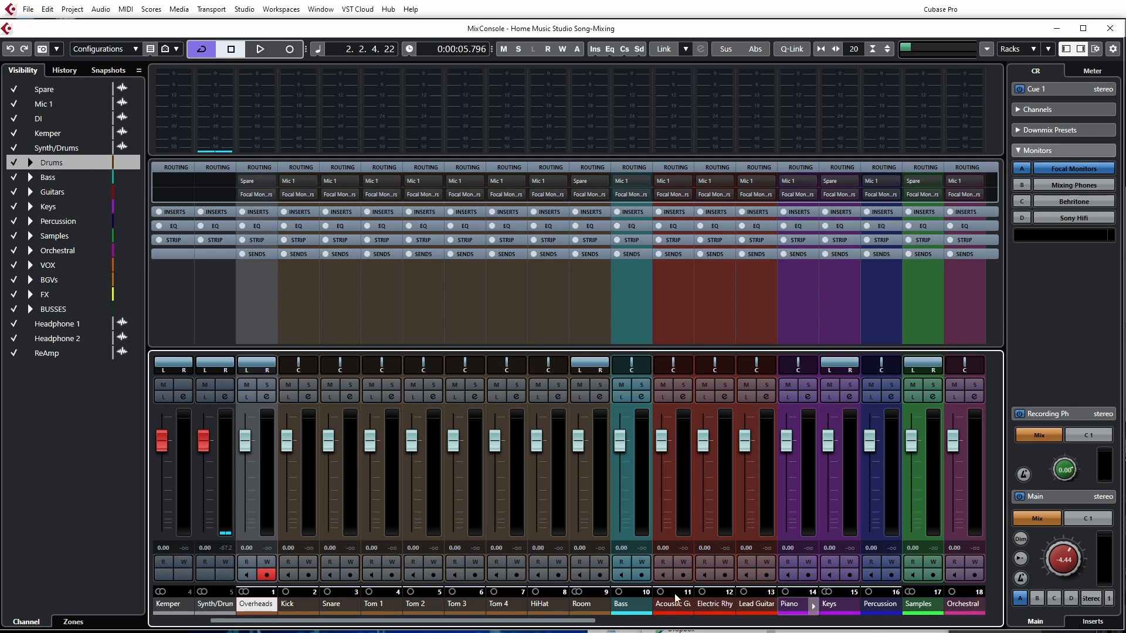
scroll(577, 590, left, 3)
scroll(577, 589, right, 5)
scroll(581, 592, left, 5)
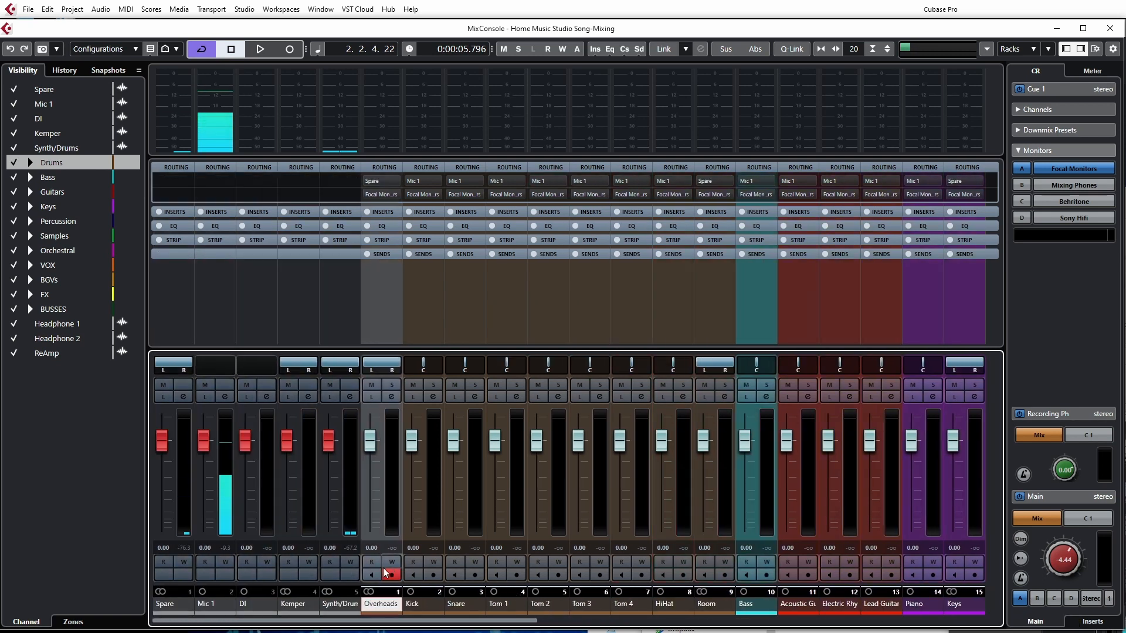
Step: Hide all input channels and the Headphone 1, Headphone 2 and ReAmp outputs in the MixConsole, keeping the folder channels shown
click(420, 610)
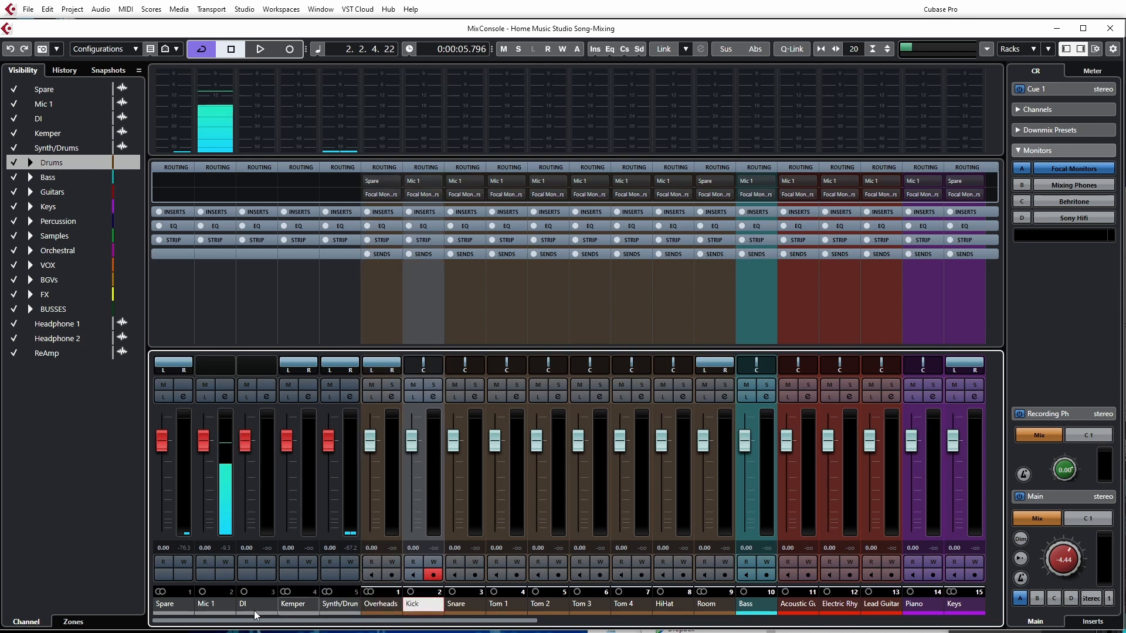
click(14, 89)
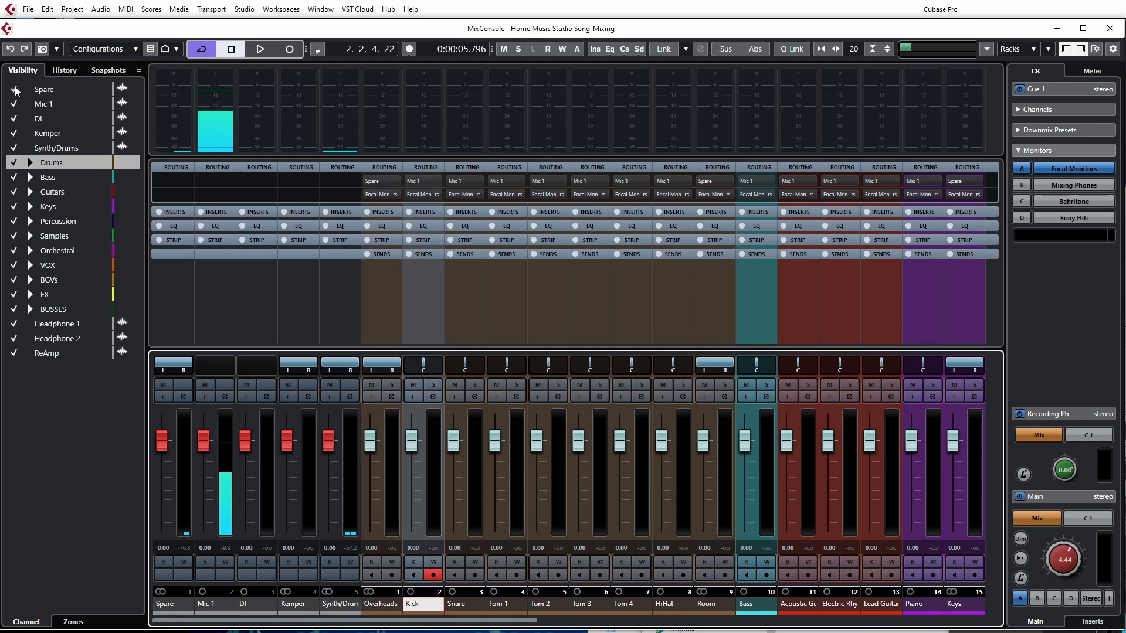
click(14, 104)
click(14, 133)
click(13, 148)
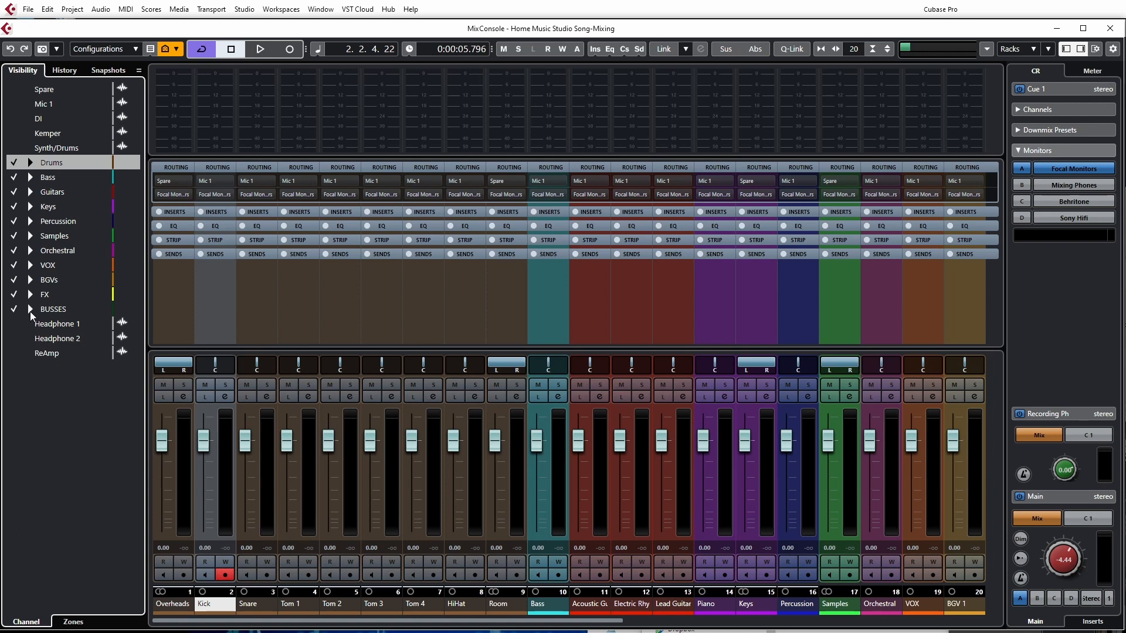
Step: Select the BUSSES folder in the channel visibility list and look across the MixConsole channels
click(29, 310)
click(30, 311)
scroll(671, 529, down, 1)
scroll(671, 530, down, 5)
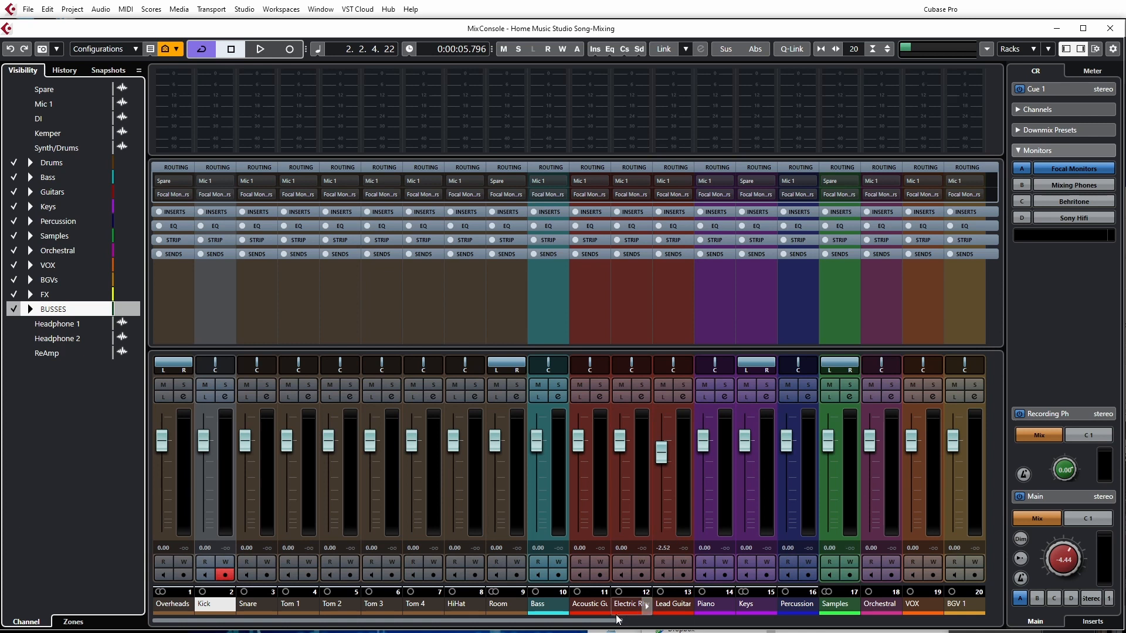
drag(622, 619, 369, 597)
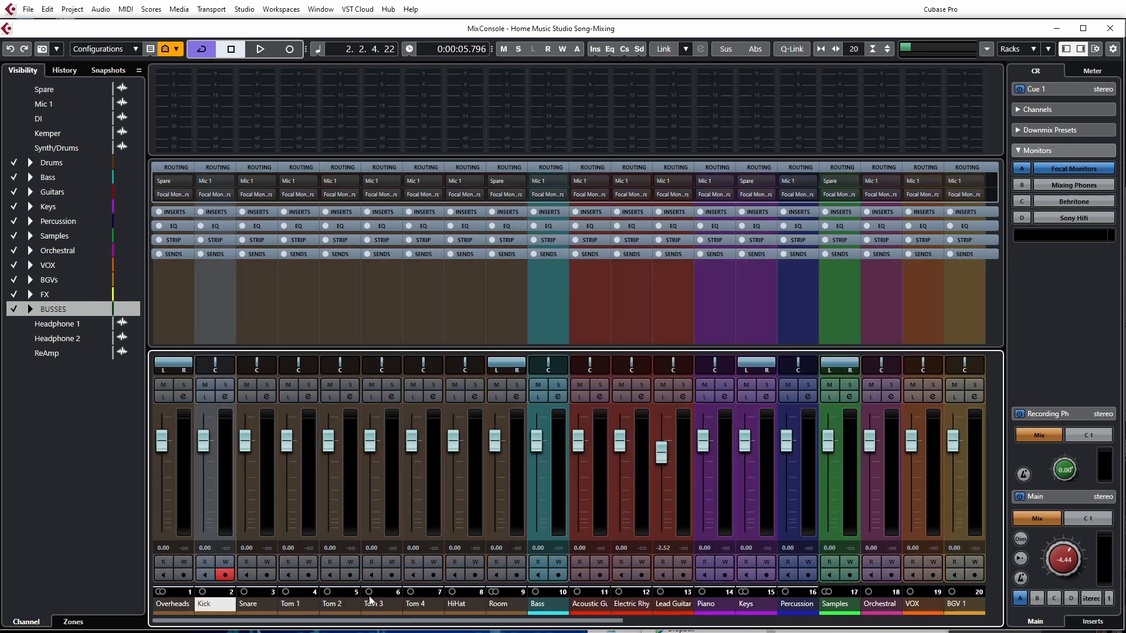
Step: Select the channels Overheads through BGV 2, turn on Q-Link and set their input routing to No Bus
click(169, 608)
drag(582, 625, 749, 624)
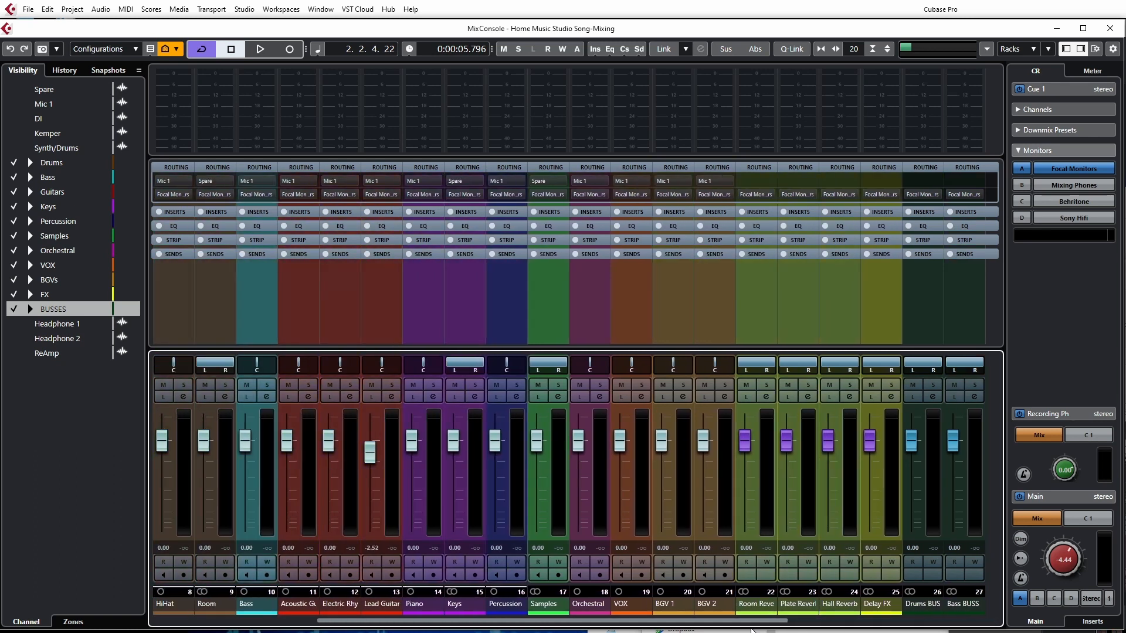
shift+click(709, 604)
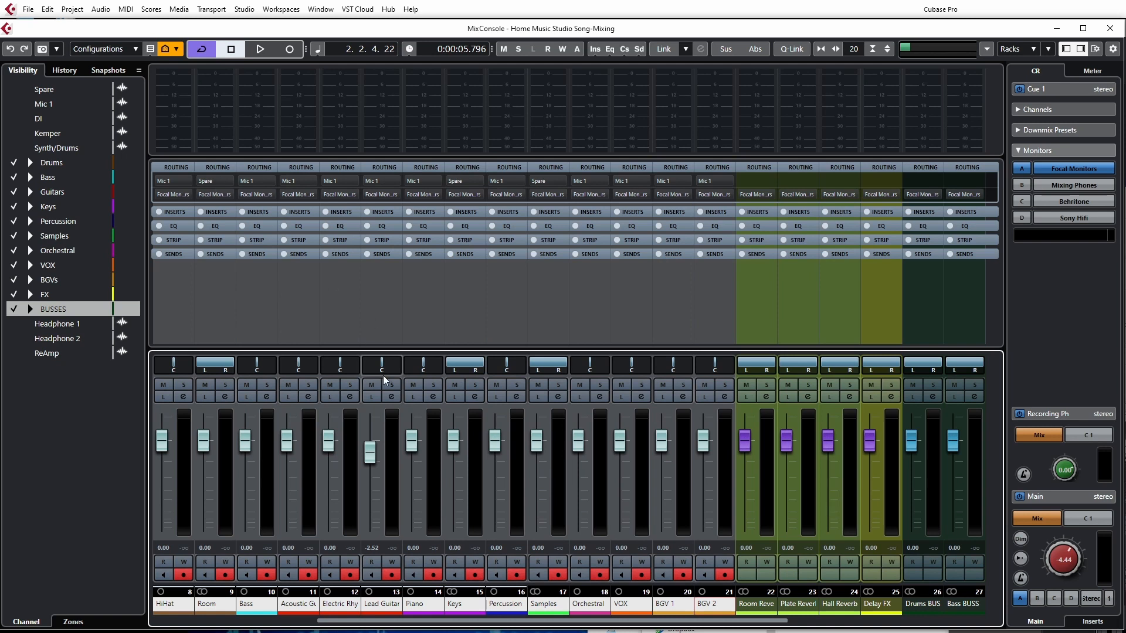
drag(398, 621, 208, 629)
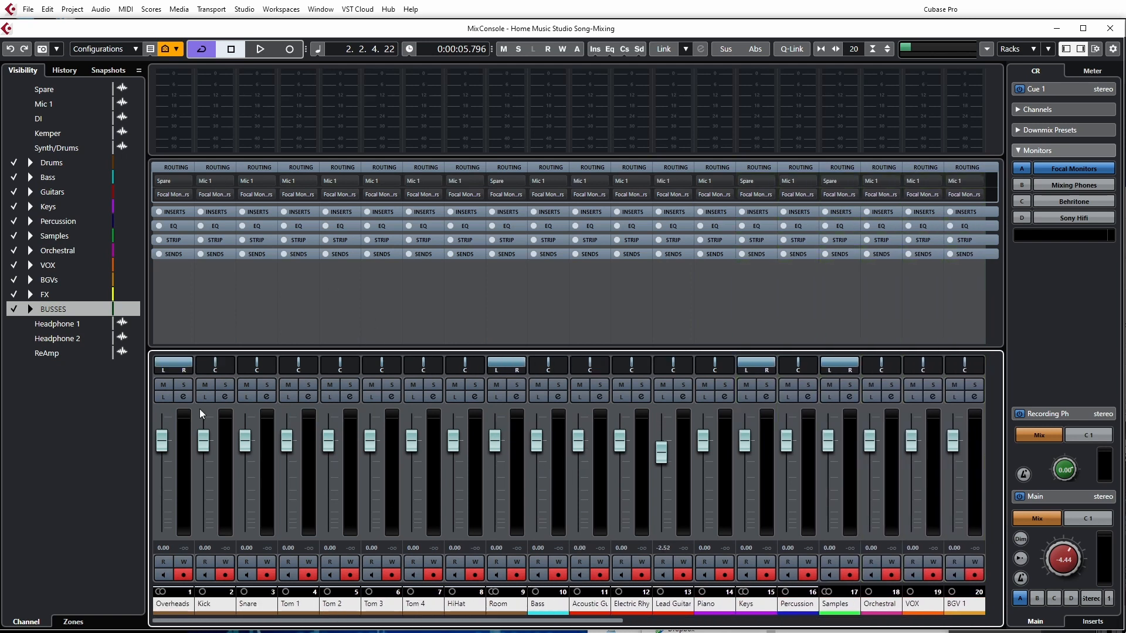
key(alt)
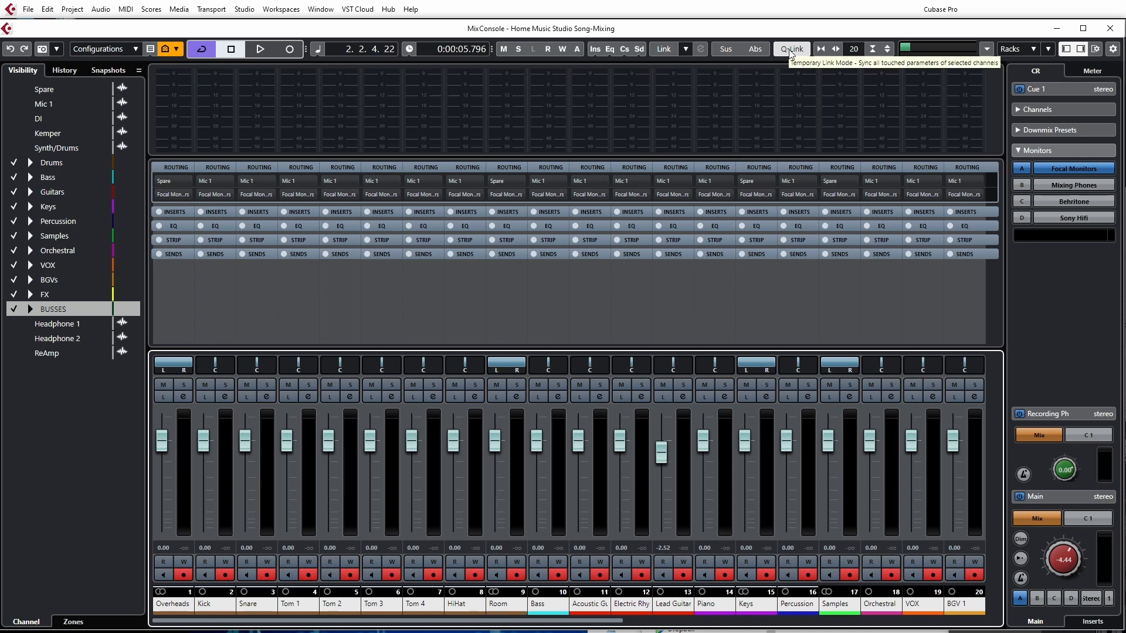
click(187, 183)
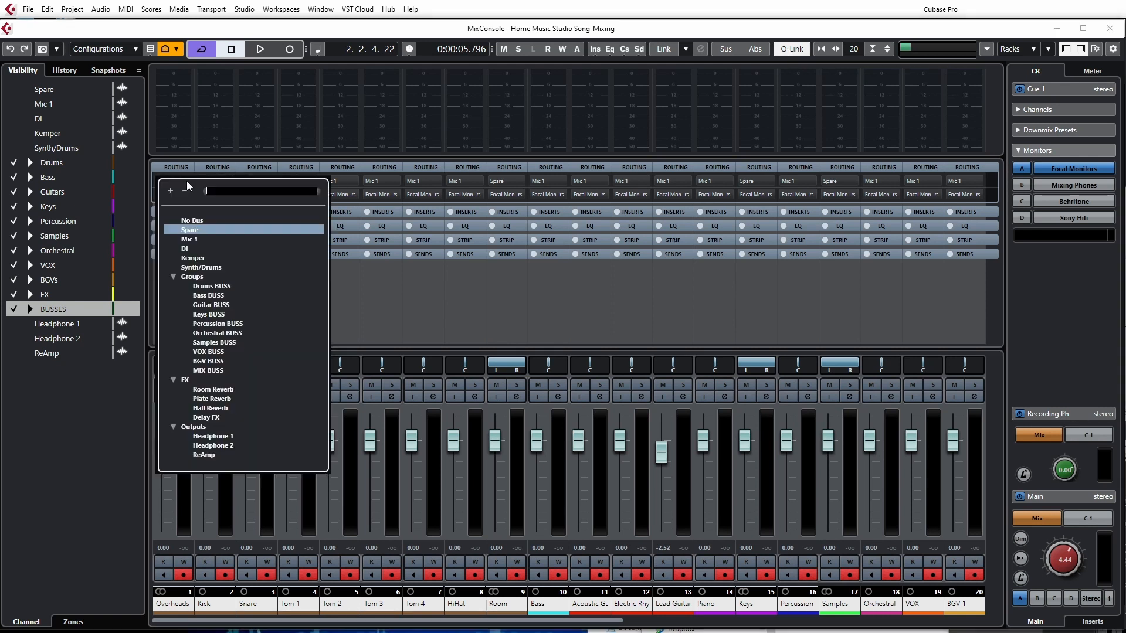
click(199, 222)
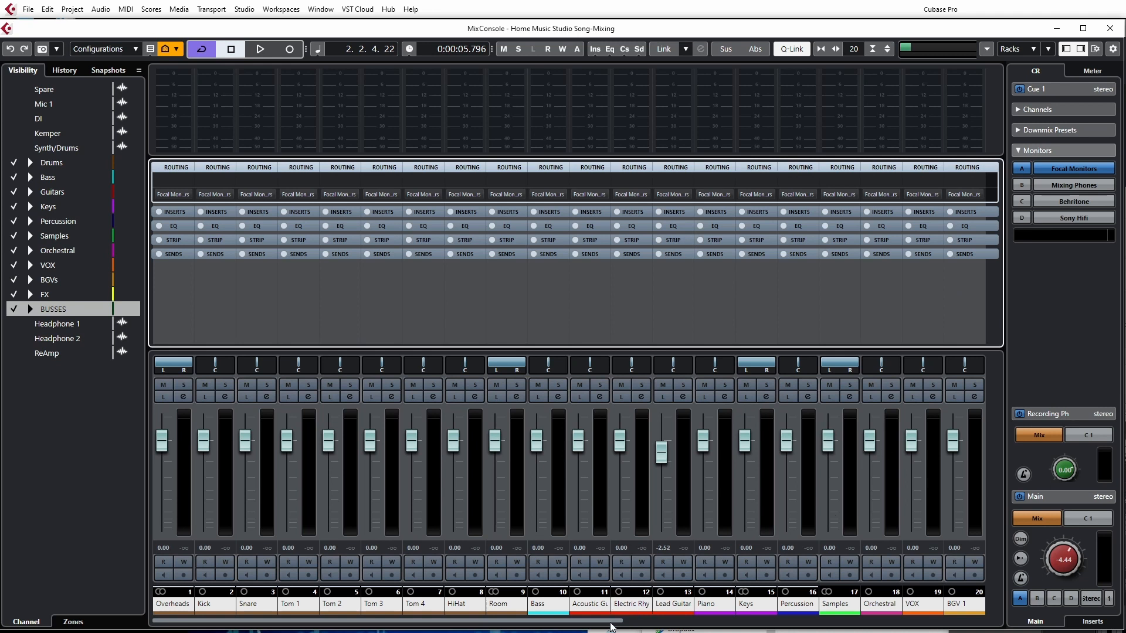
Step: Select only the Overheads channel and set its input routing to Mic 1
drag(610, 621, 392, 612)
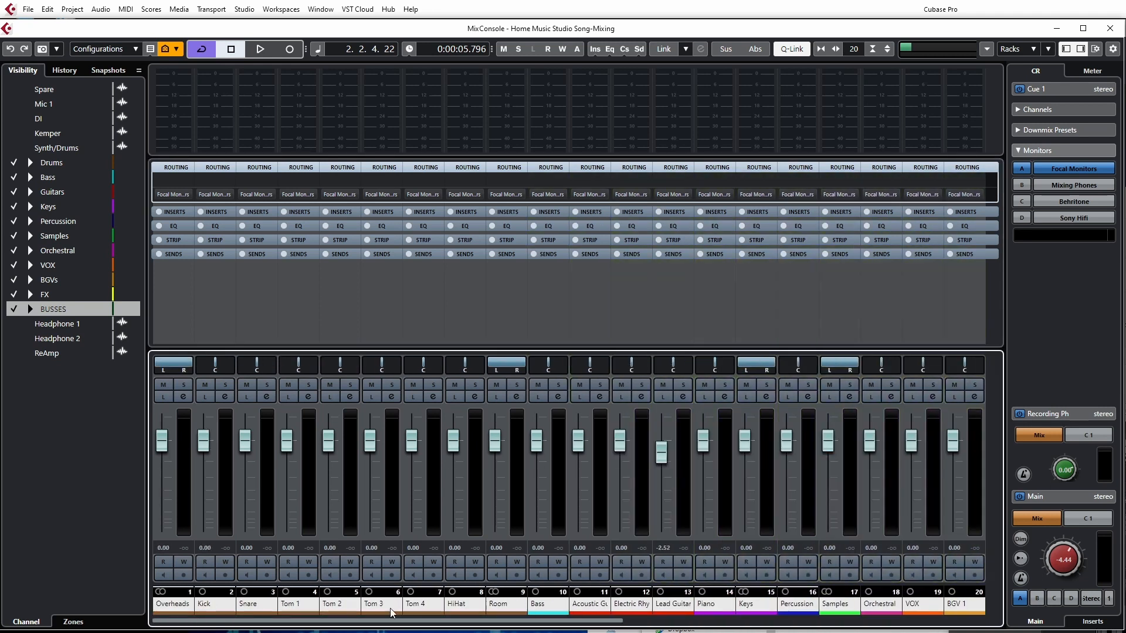
click(180, 298)
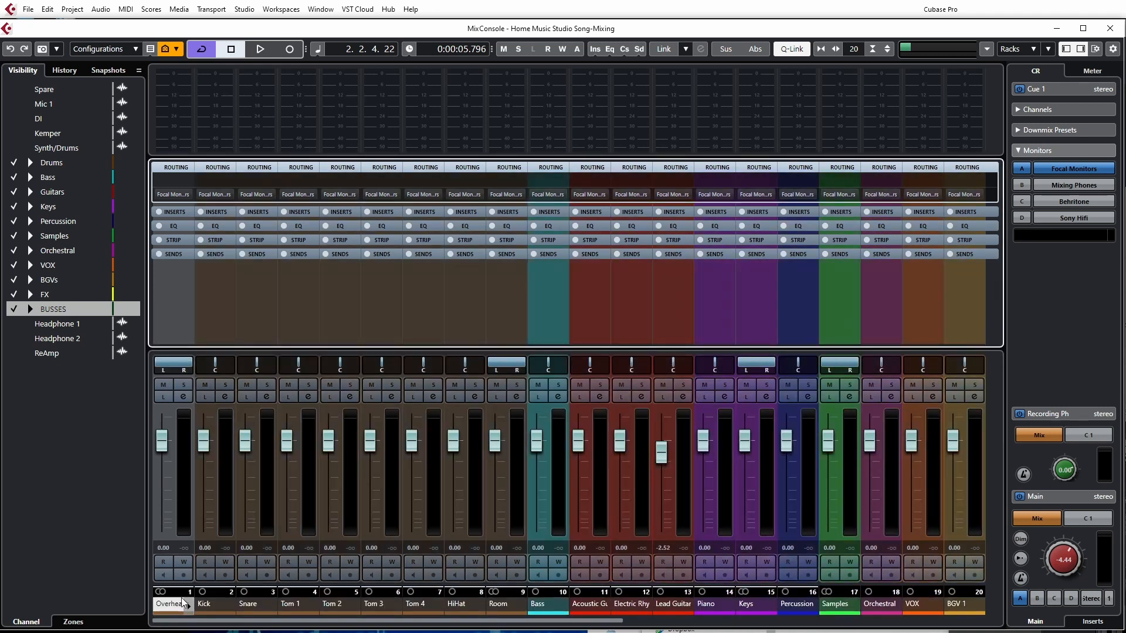
click(187, 194)
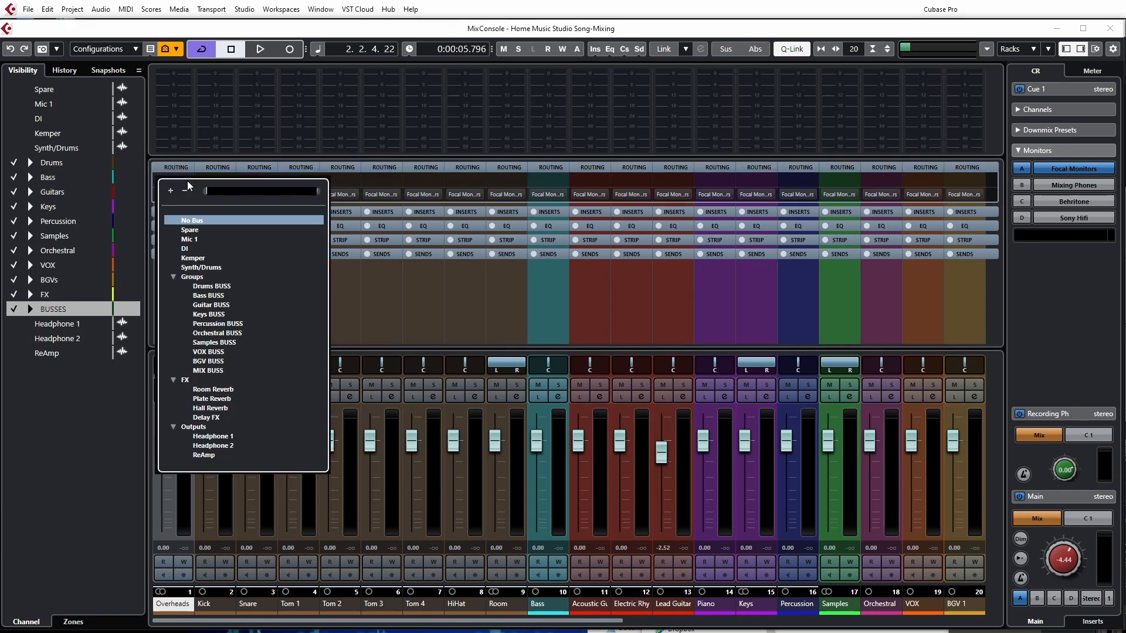
click(193, 240)
Step: Test record enable on the Overheads channel by switching it on and off and alternating the selection with Kick
click(212, 607)
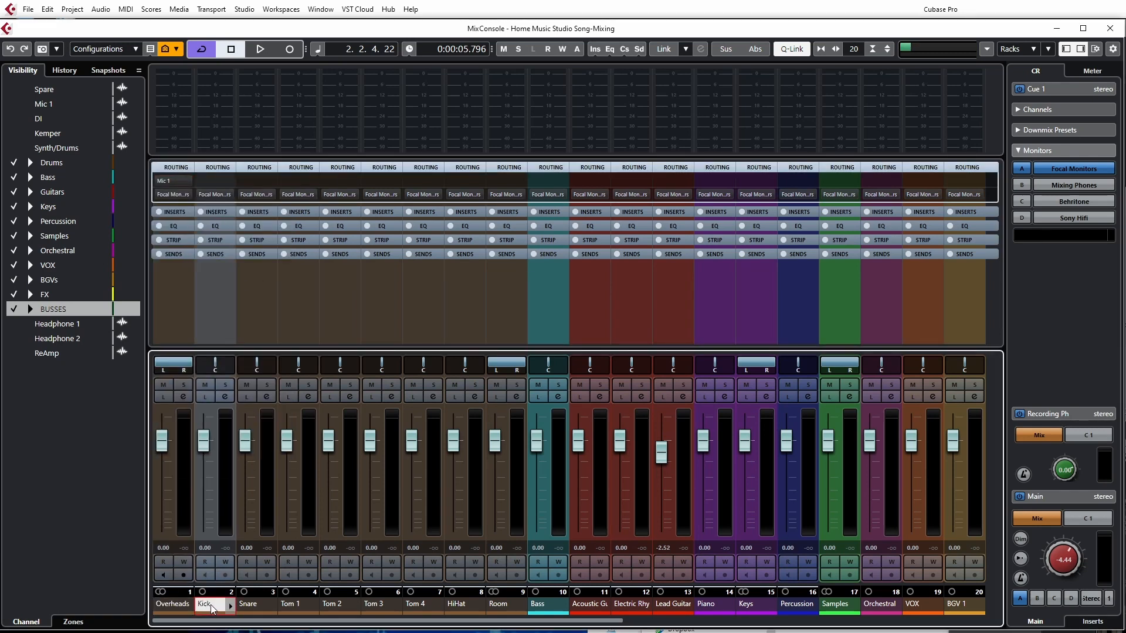
click(180, 607)
click(184, 575)
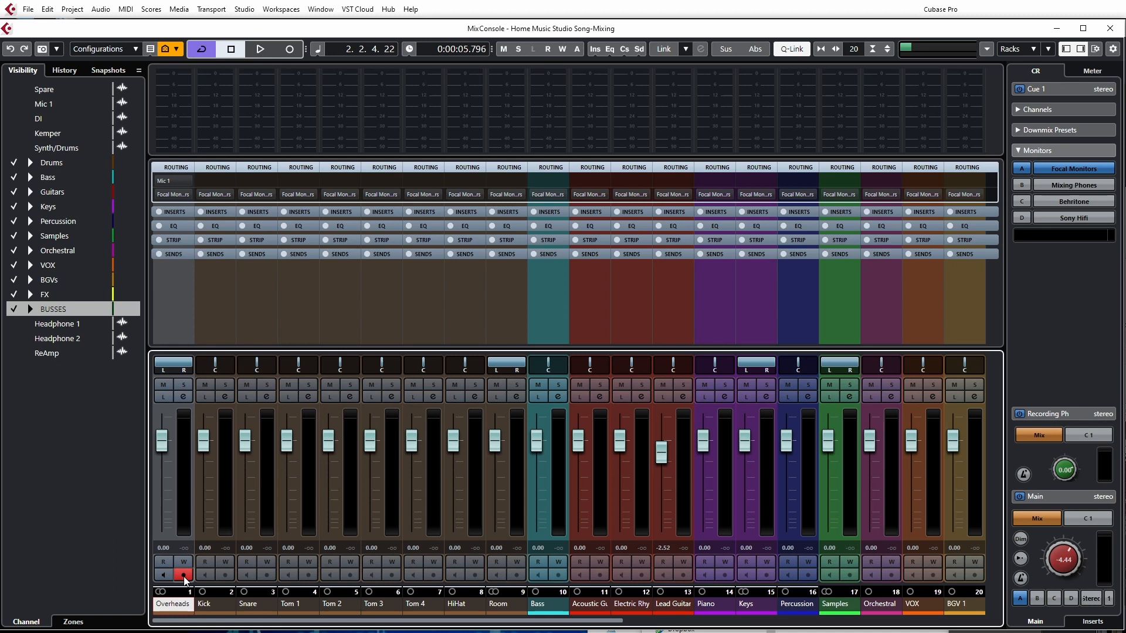
click(185, 576)
click(212, 606)
click(180, 607)
click(185, 576)
Step: Set the Overheads input to Spare and back to No Bus, and reselect the channel to check record enable
click(186, 182)
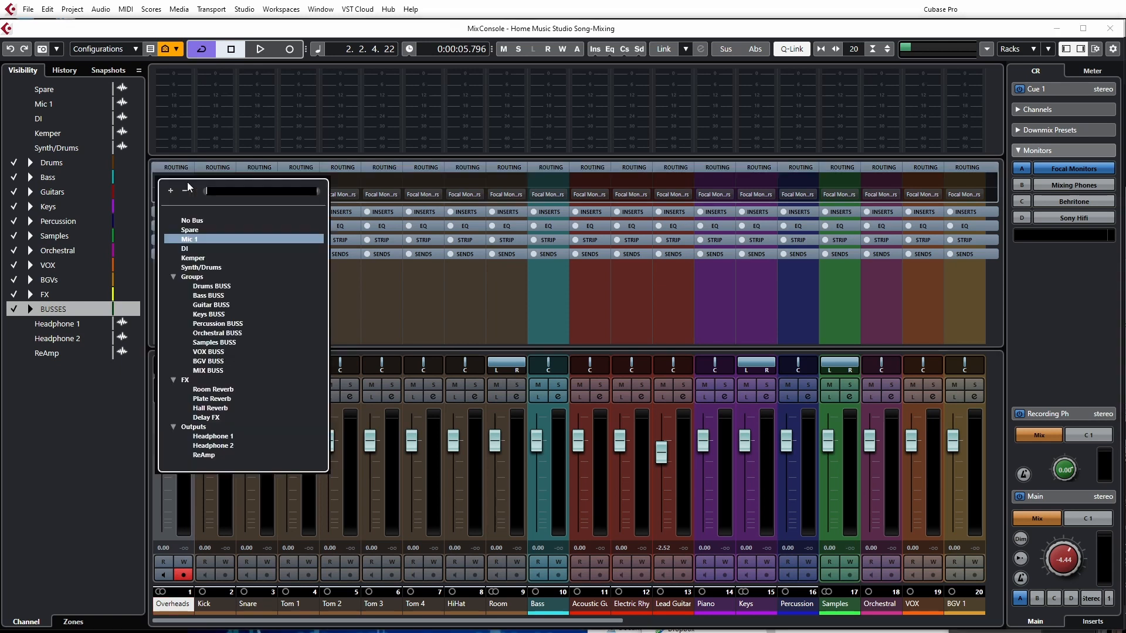
click(194, 230)
click(188, 187)
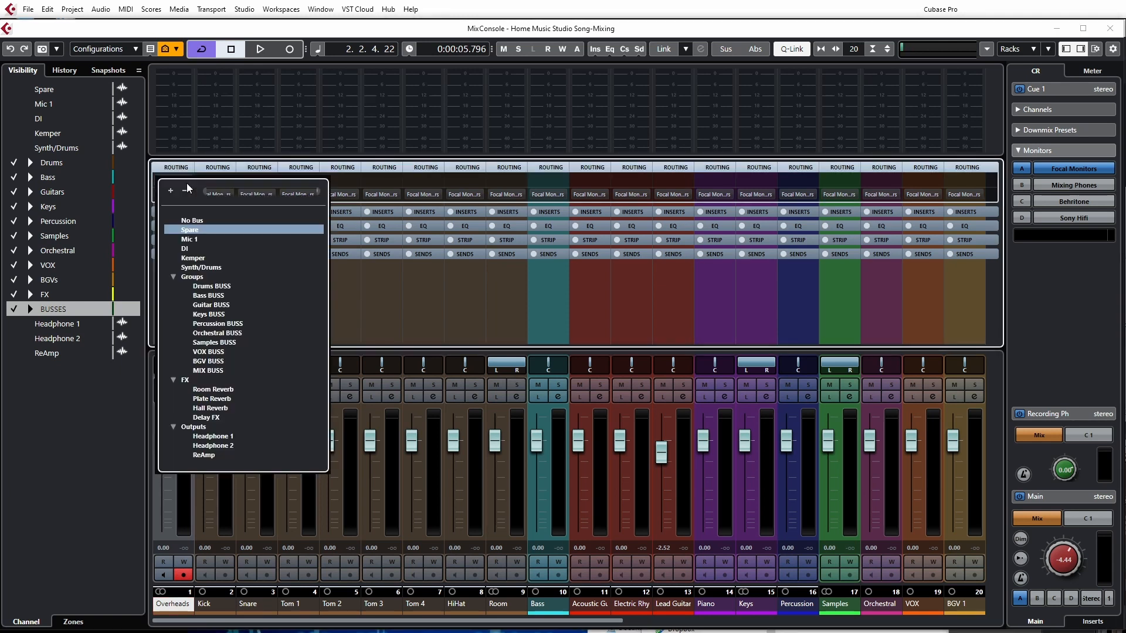
click(196, 221)
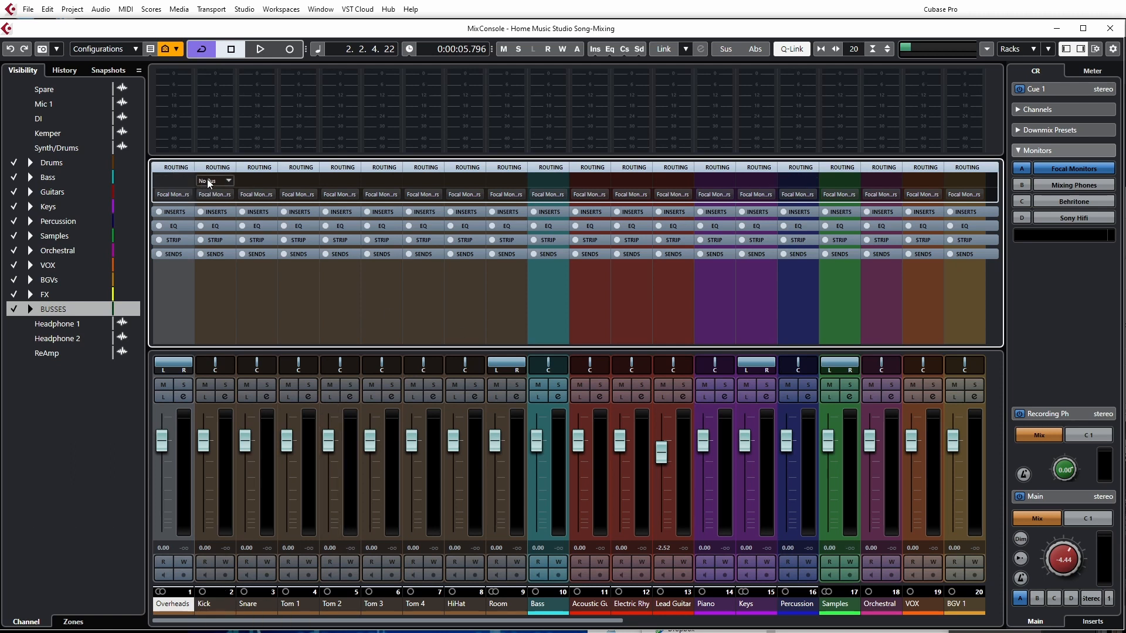
click(200, 608)
click(178, 607)
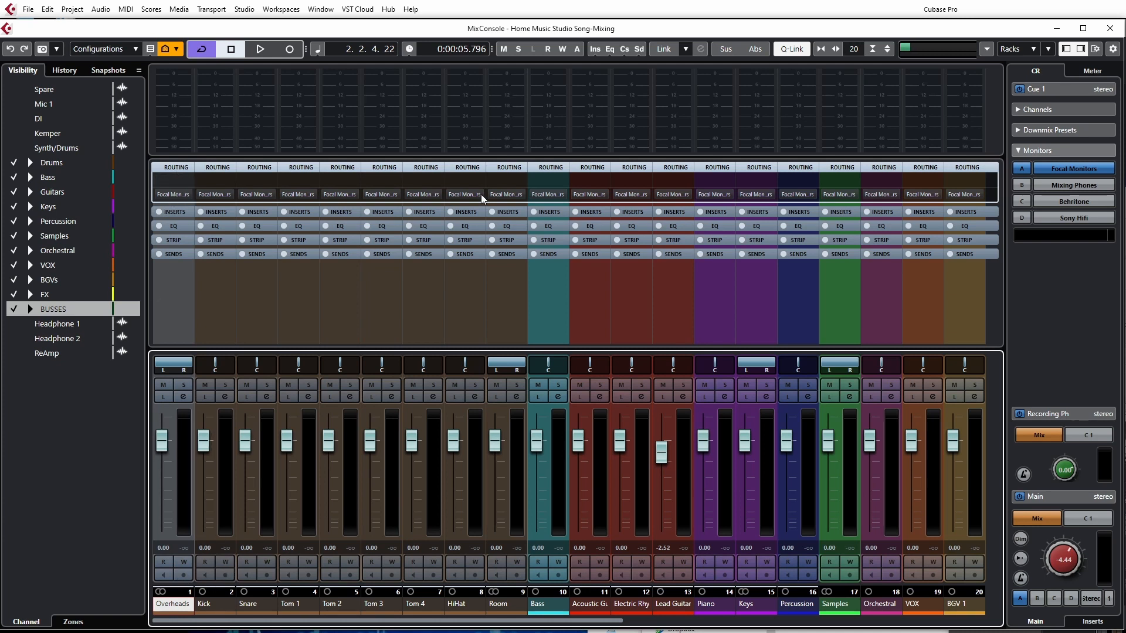
Step: Select the drum channels Overheads through Room and route their outputs together to Drums BUSS
drag(352, 623, 562, 626)
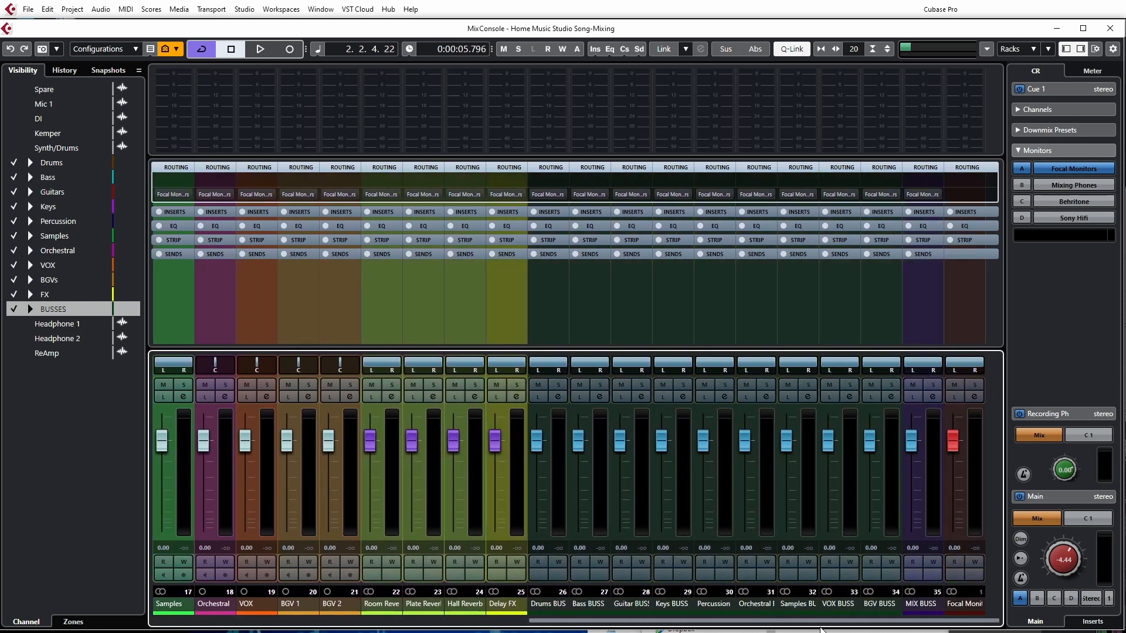
drag(838, 621, 227, 612)
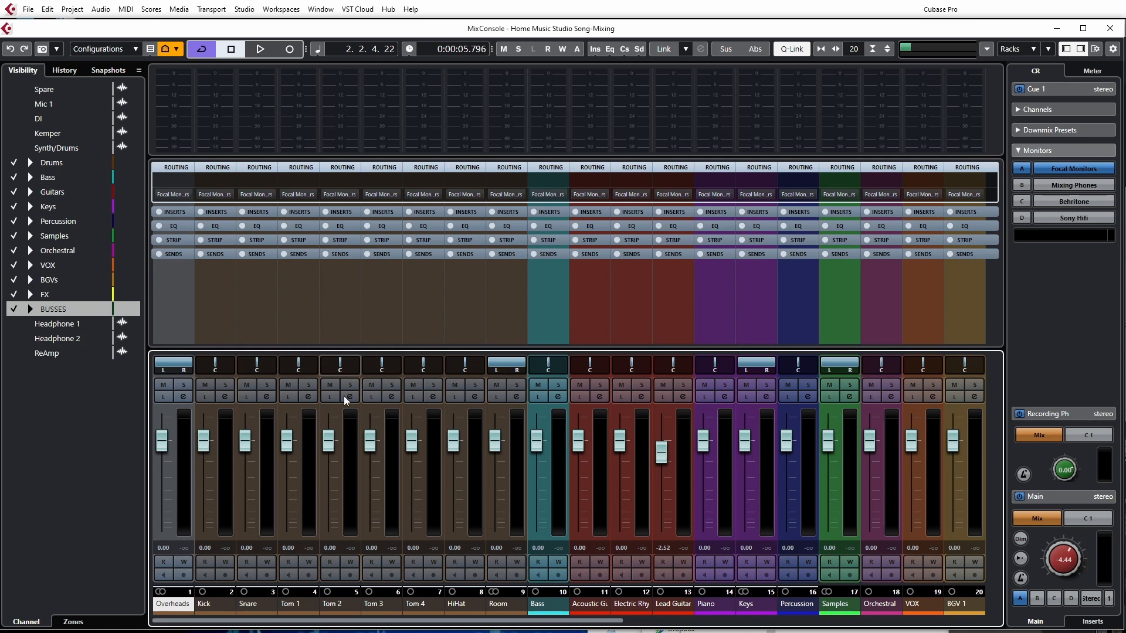
click(200, 604)
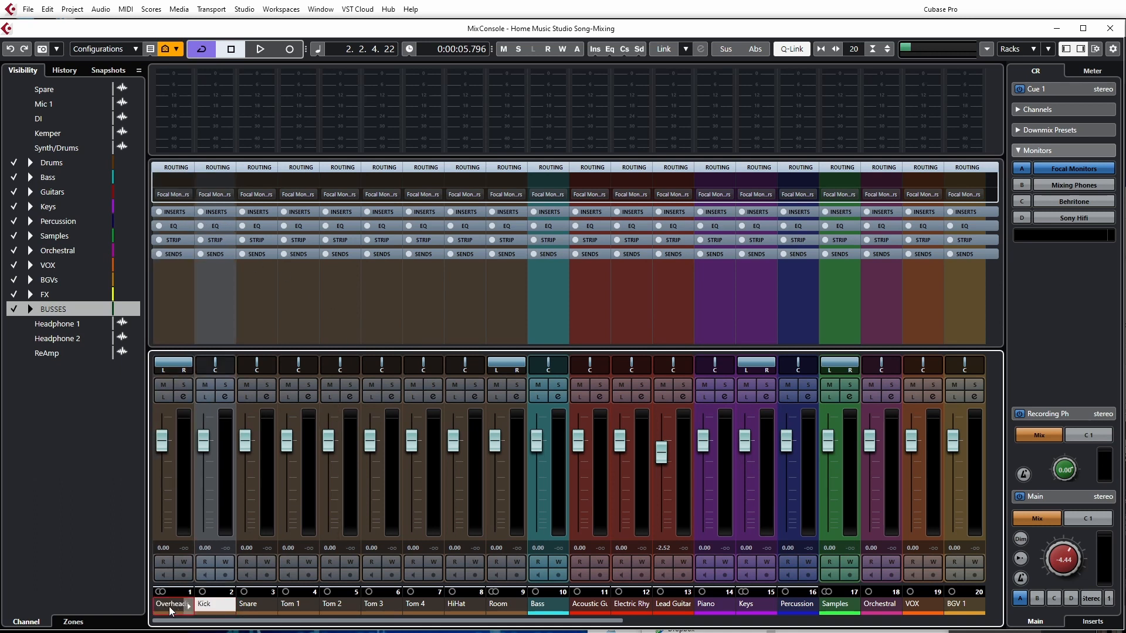
click(169, 607)
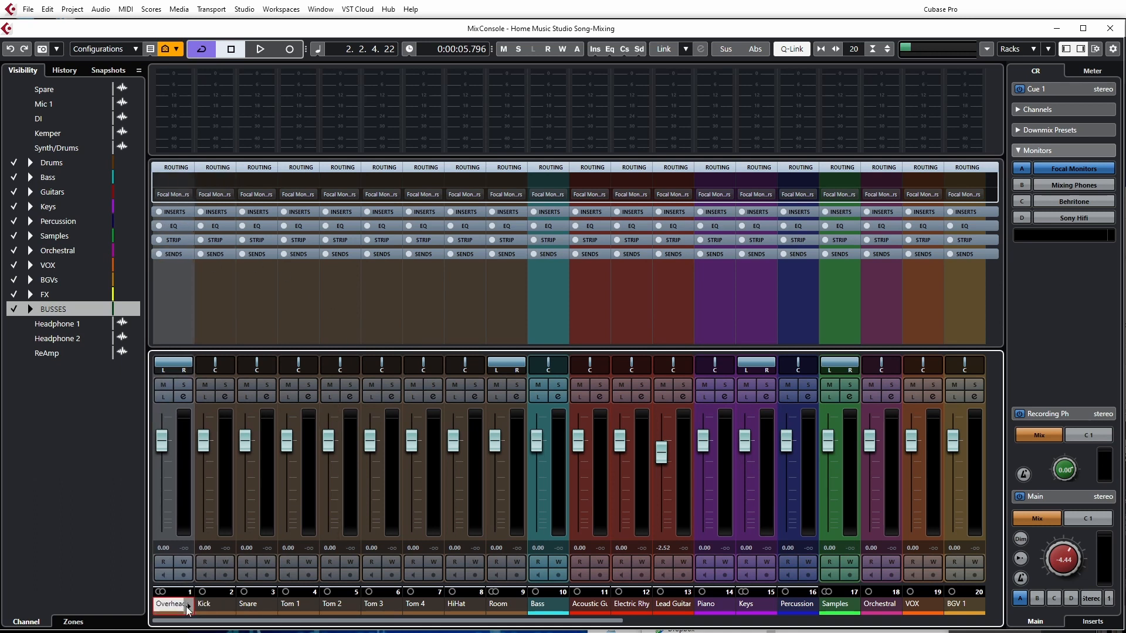
shift+click(509, 606)
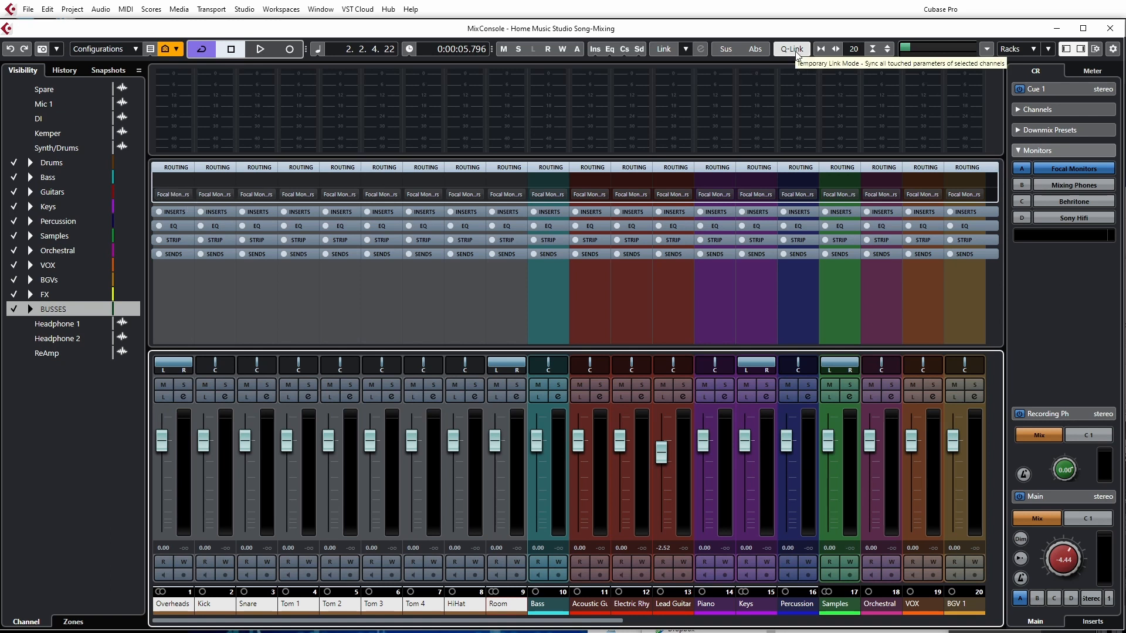
click(185, 195)
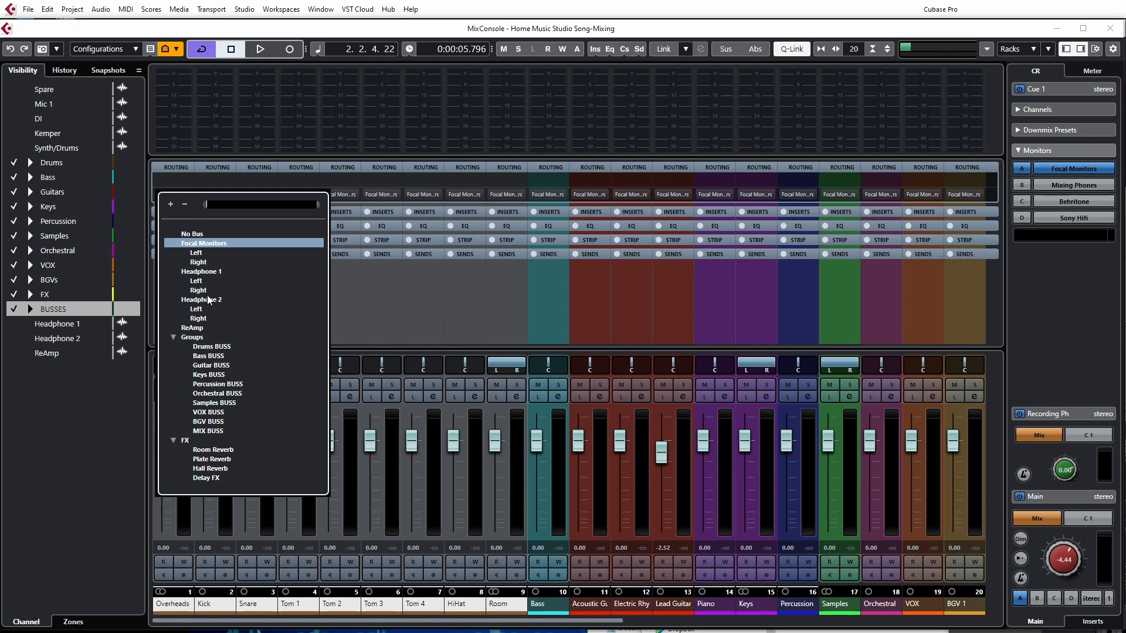
click(221, 348)
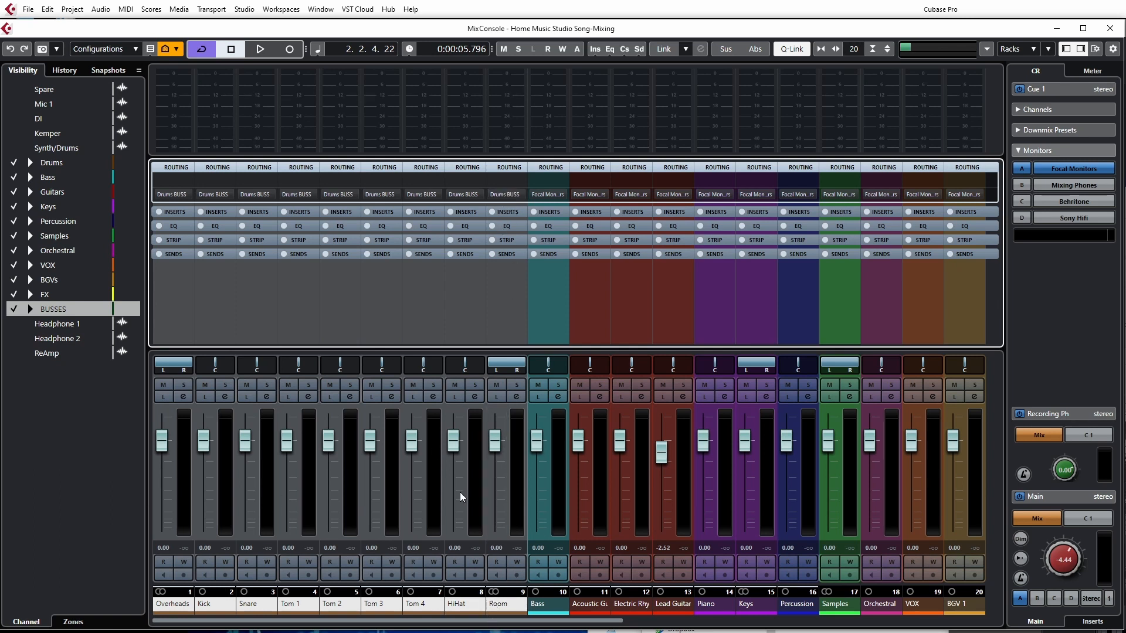
Step: Select the Bass channel and route its output to Bass BUSS
scroll(586, 622, right, 8)
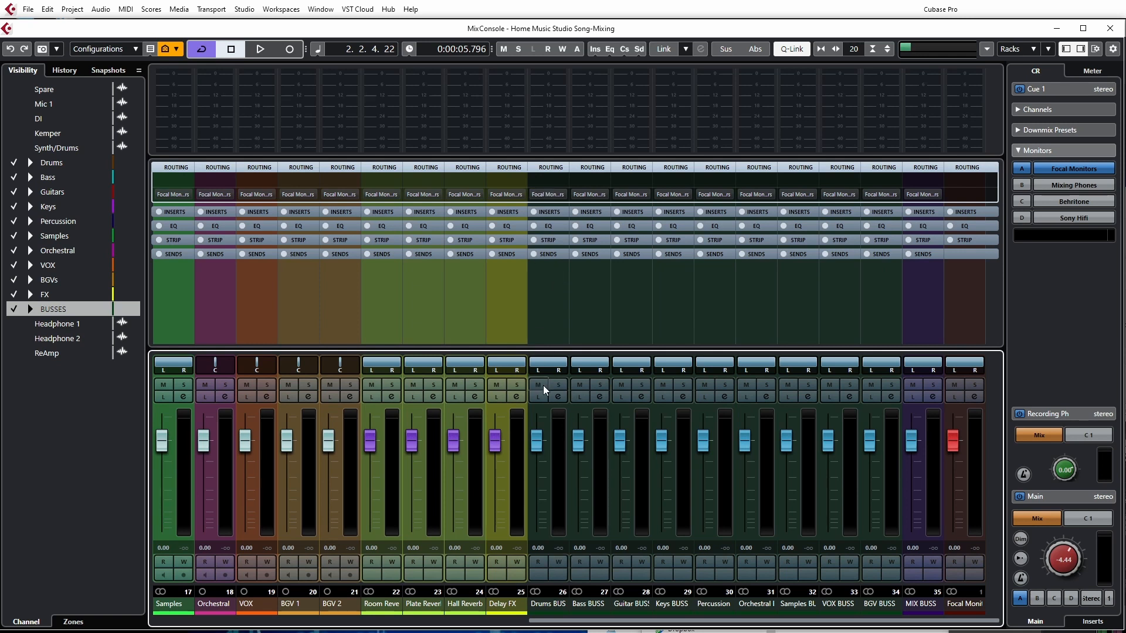
scroll(704, 621, left, 4)
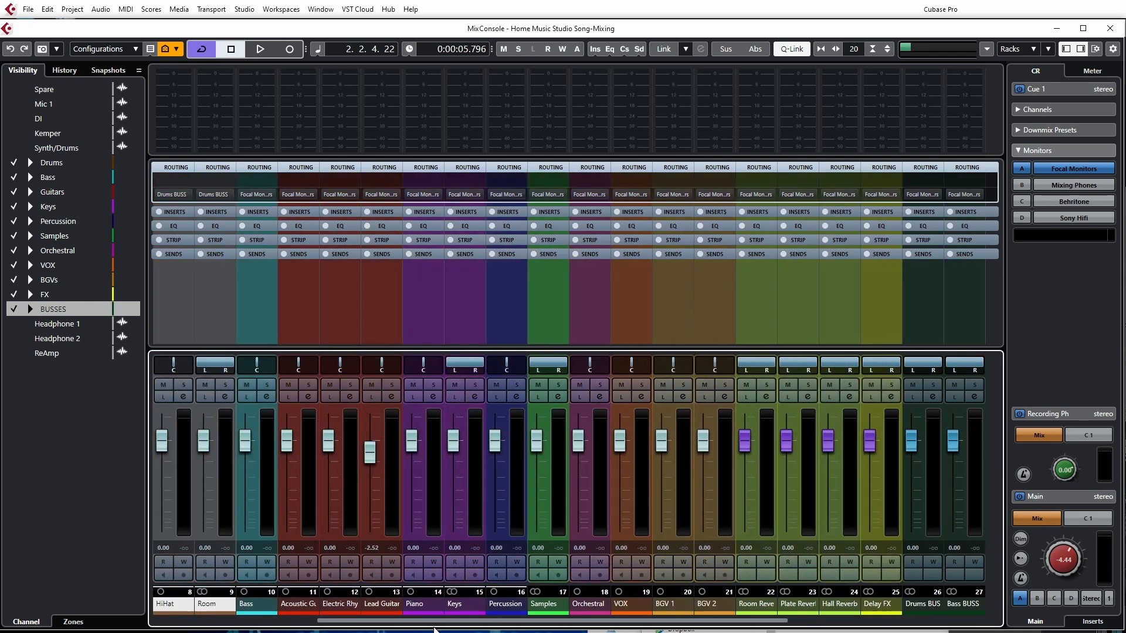
click(553, 606)
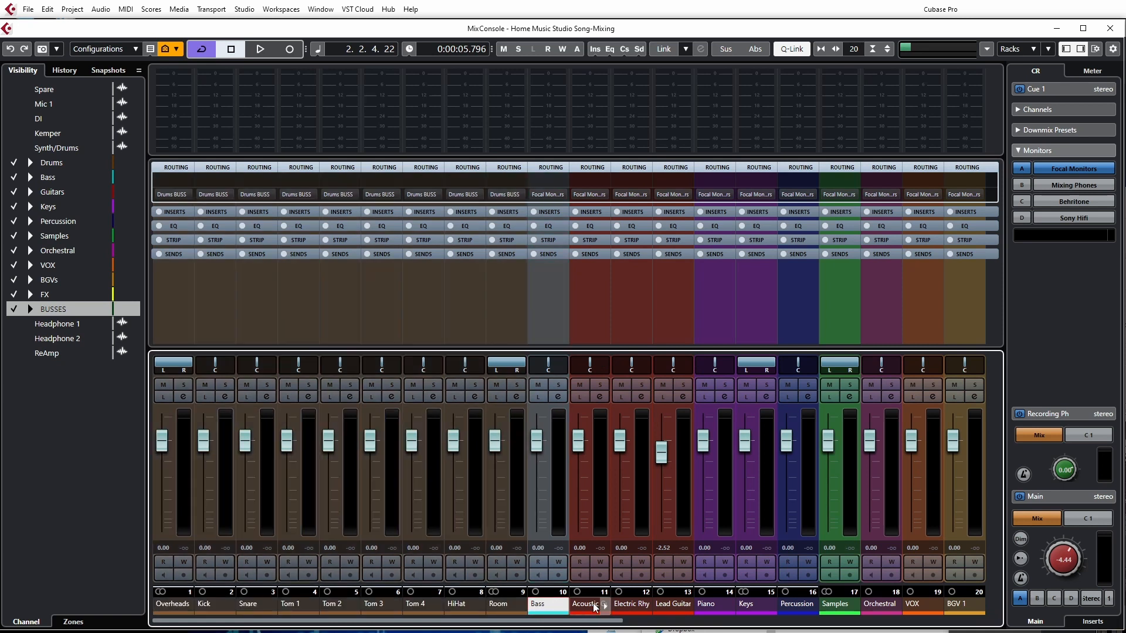
click(562, 195)
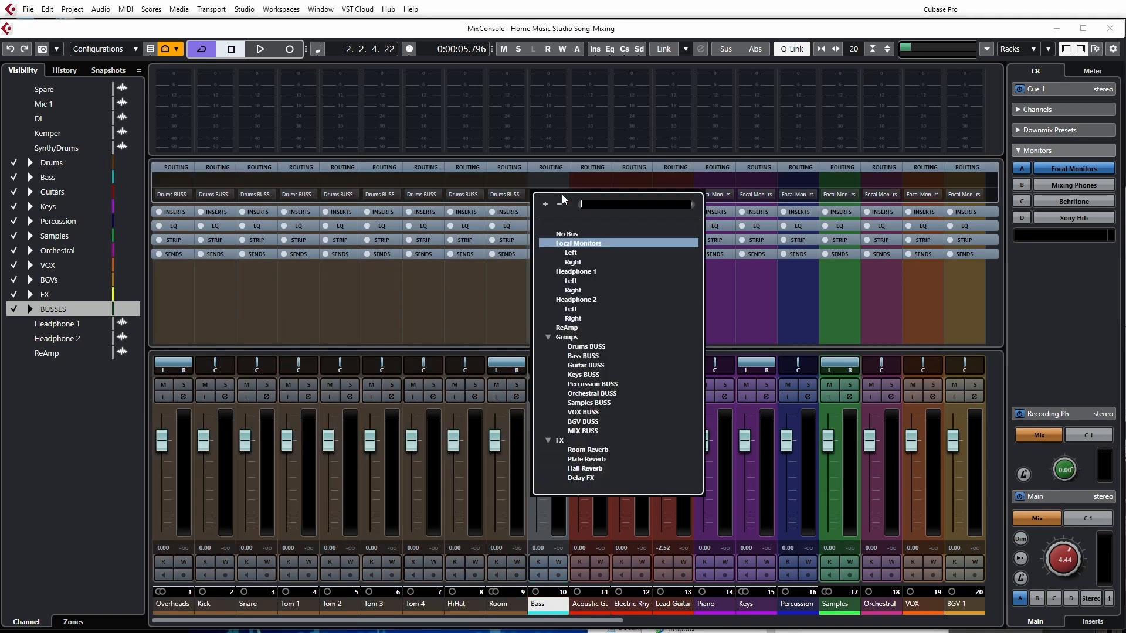
click(586, 357)
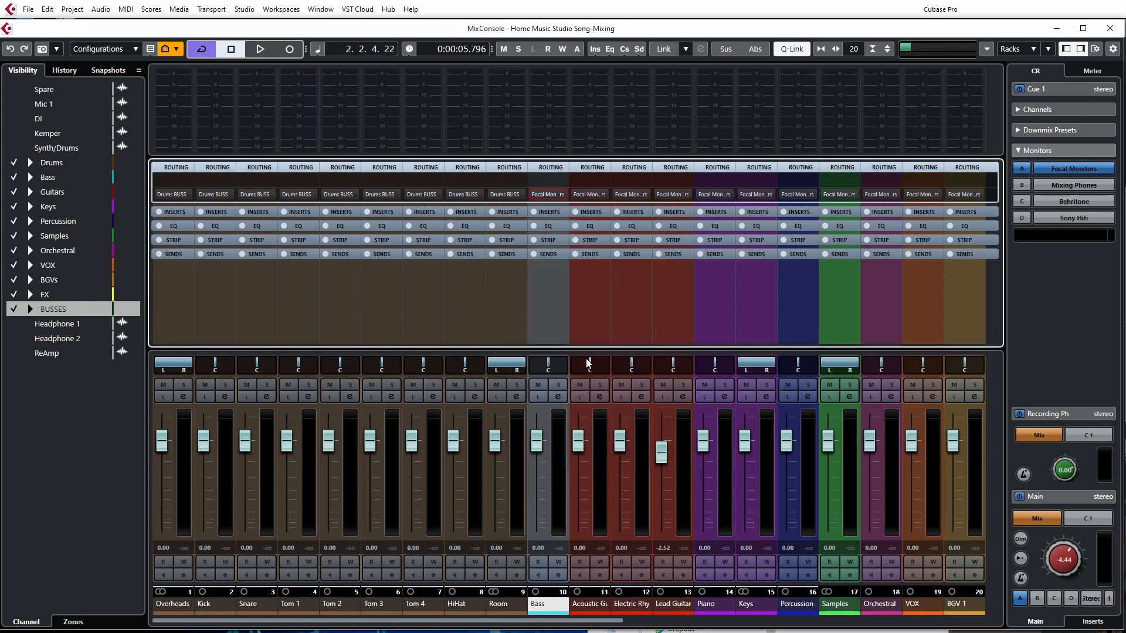
Step: Select the acoustic, electric rhythm and lead guitar channels and route their outputs to Guitar BUSS
click(586, 605)
shift+click(673, 605)
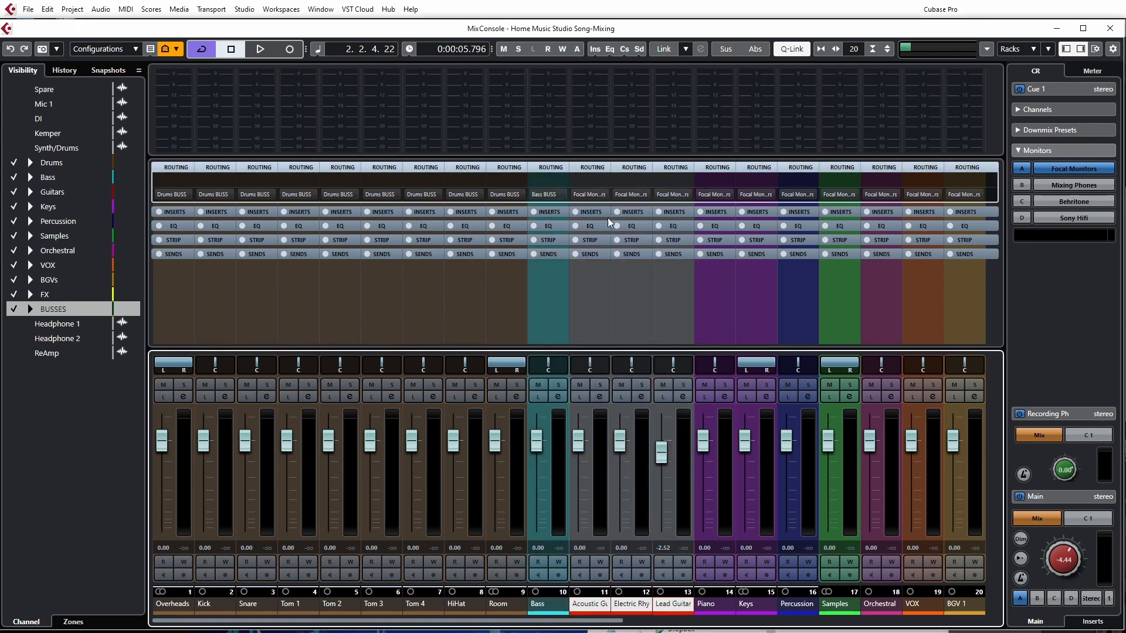
click(604, 194)
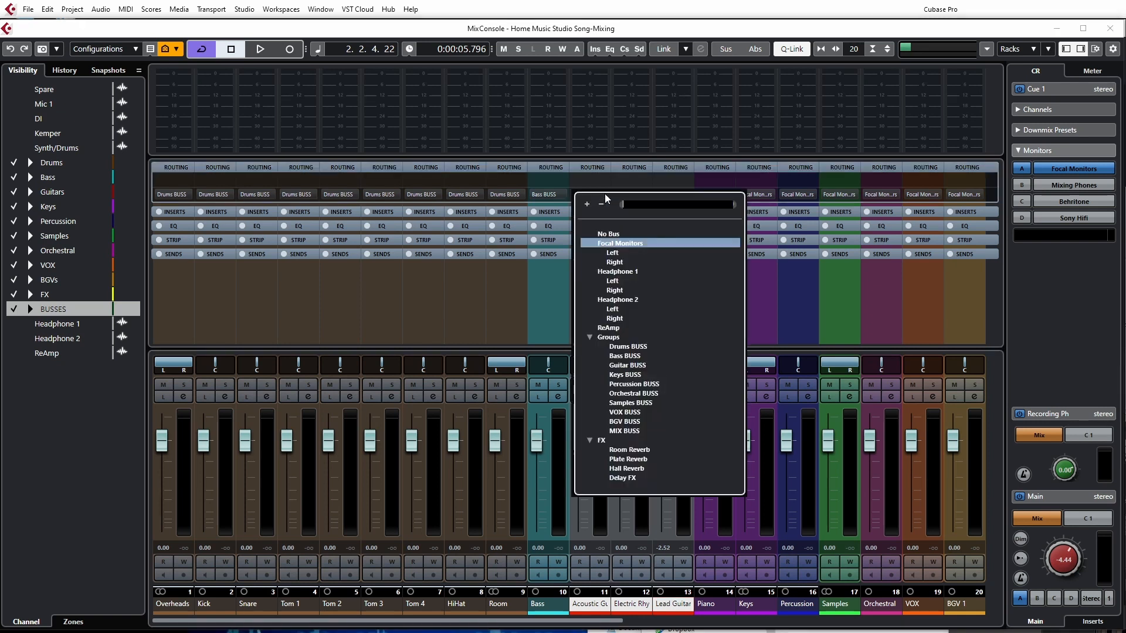
click(630, 365)
Step: Select the Piano and Keys channels and route their outputs together to Keys BUSS
click(726, 592)
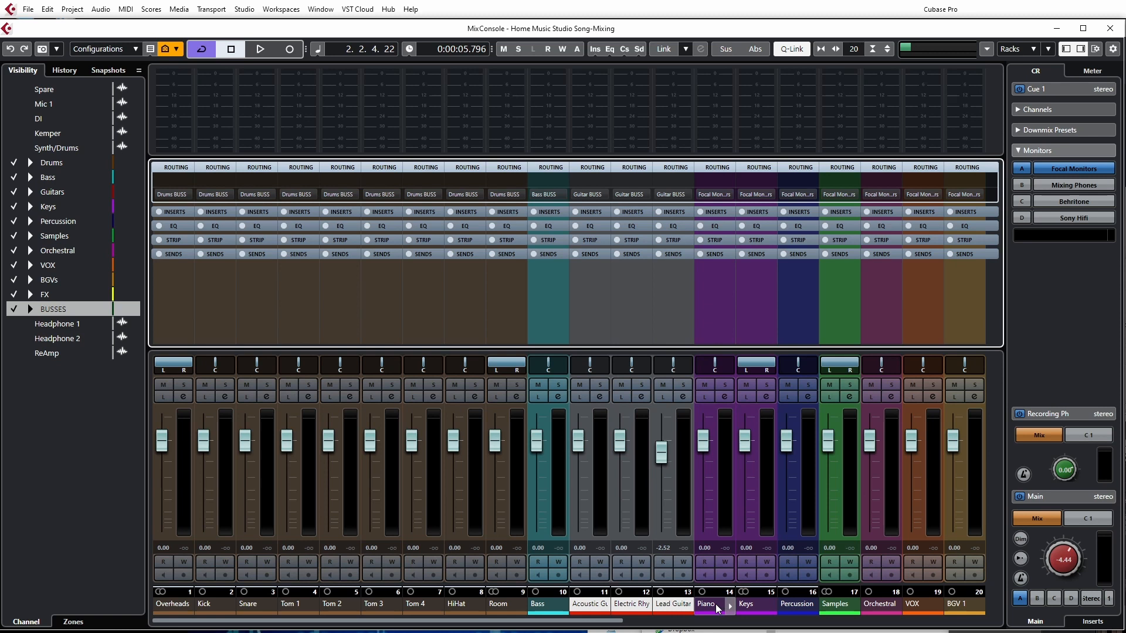
ctrl+click(758, 607)
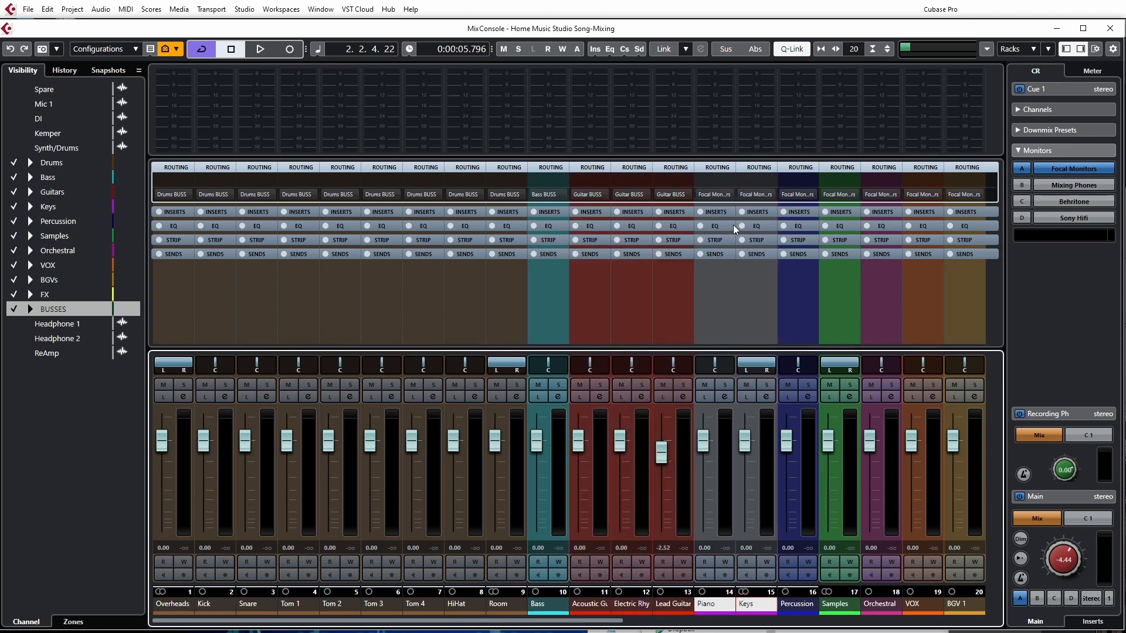
click(729, 195)
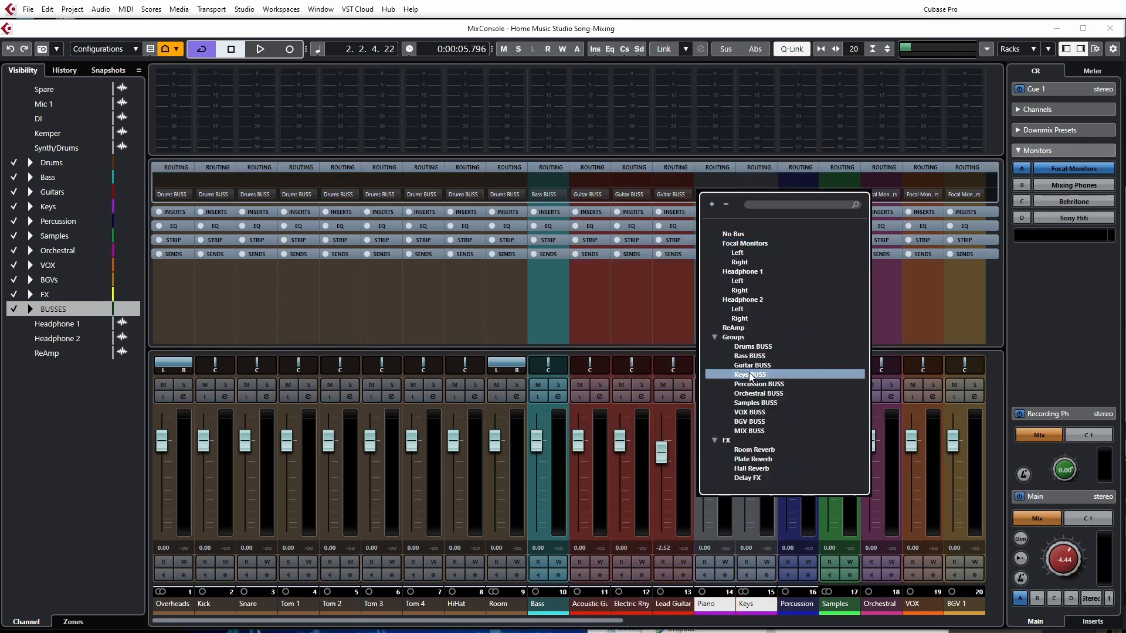
click(752, 375)
Step: Route the Percussion channel's output to Percussion BUSS and the Samples channel's output to Samples BUSS
click(797, 607)
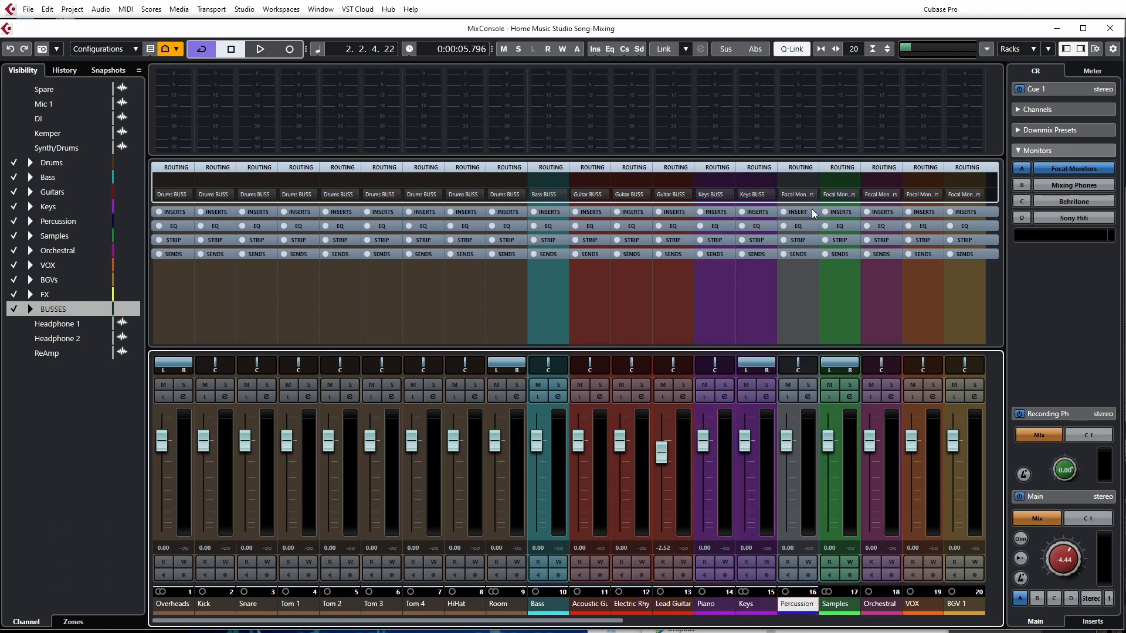
click(807, 194)
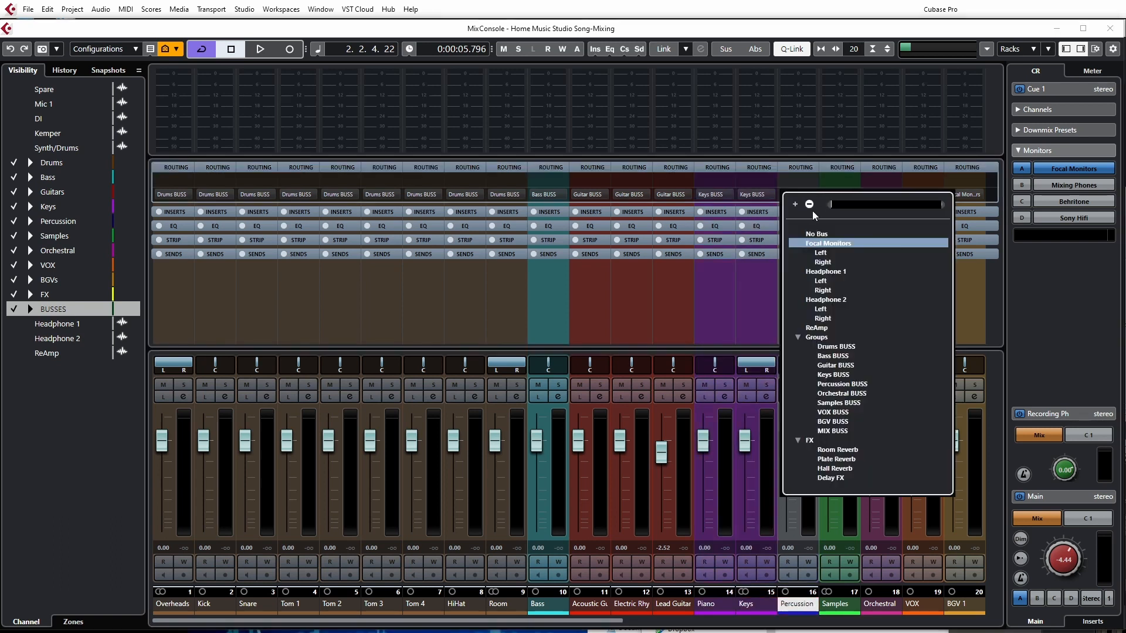
click(835, 385)
click(835, 604)
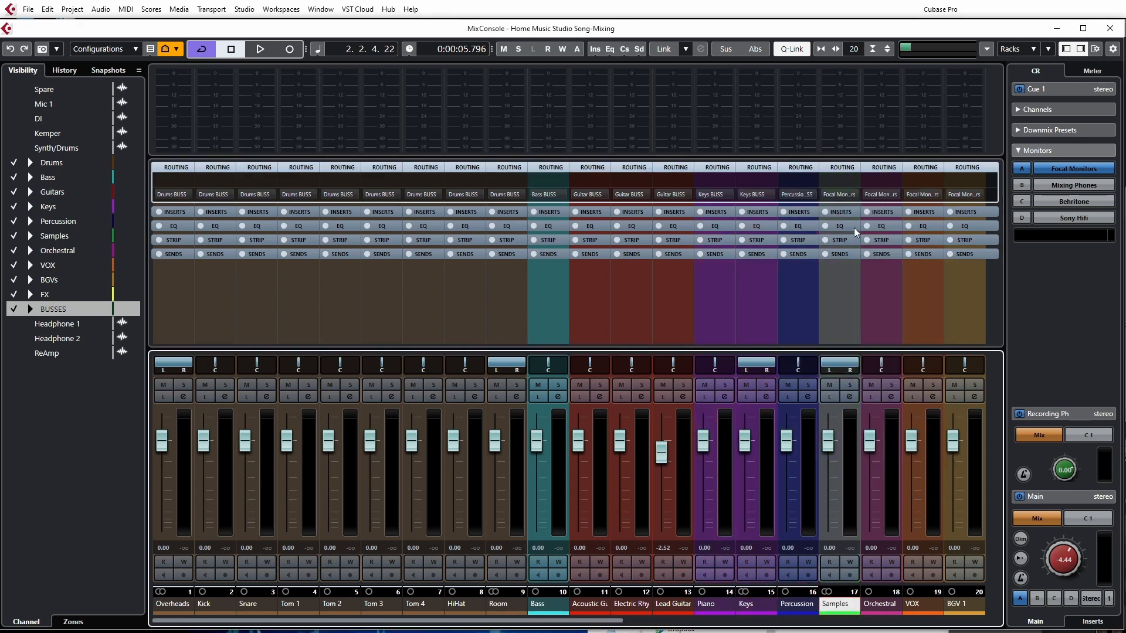
click(853, 194)
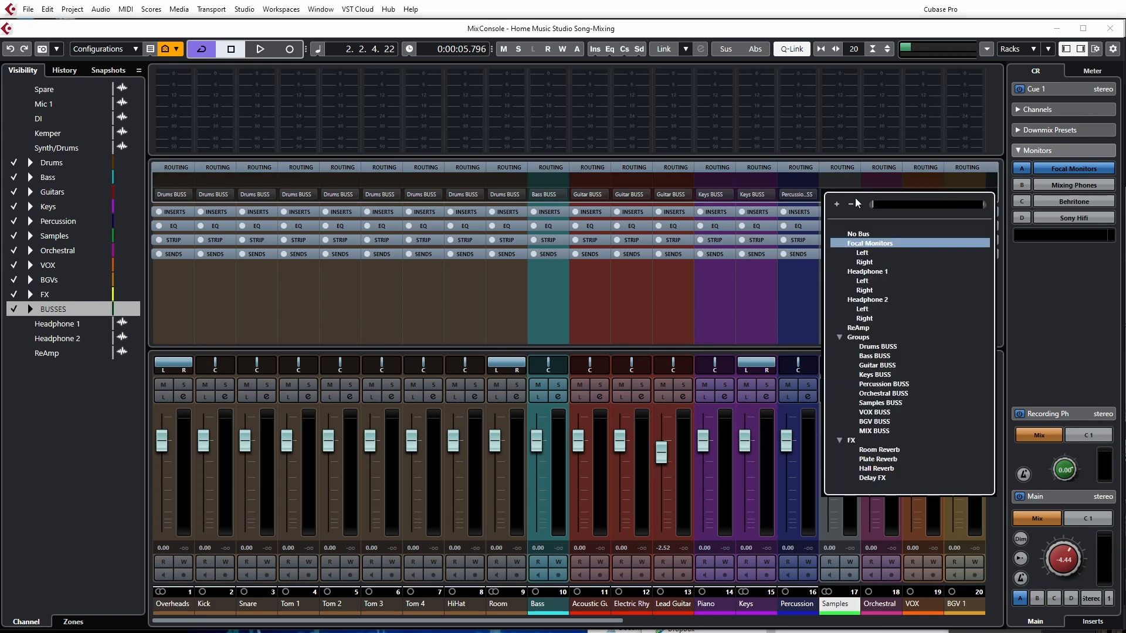
click(880, 403)
Step: Route the Orchestral channel's output to Orchestral BUSS and the VOX channel's output to VOX BUSS
click(880, 604)
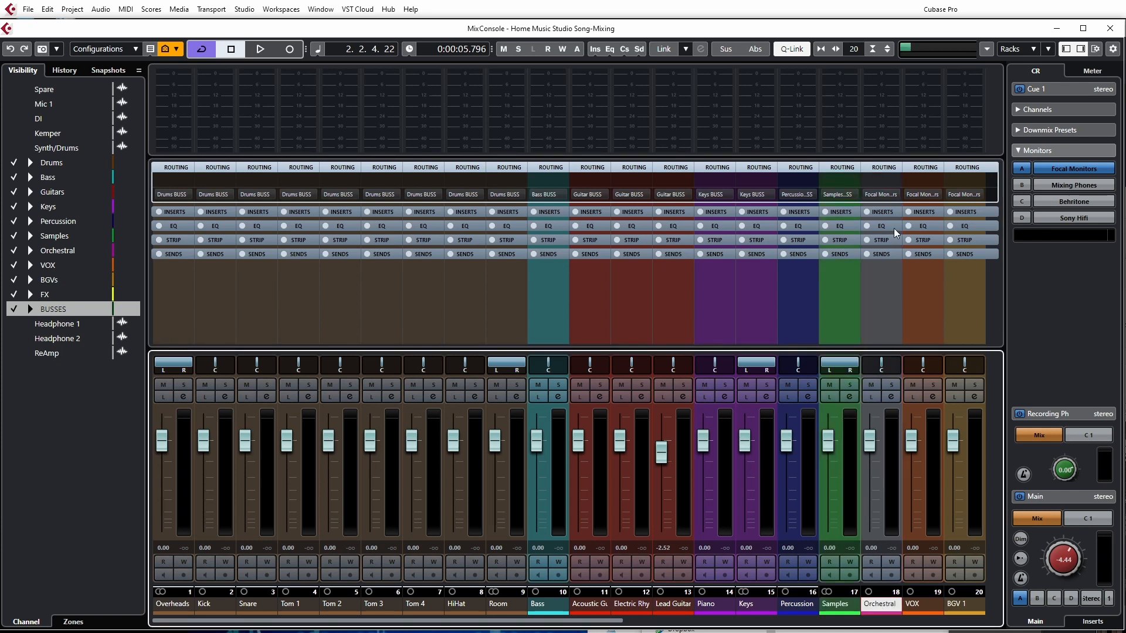
click(894, 194)
click(920, 394)
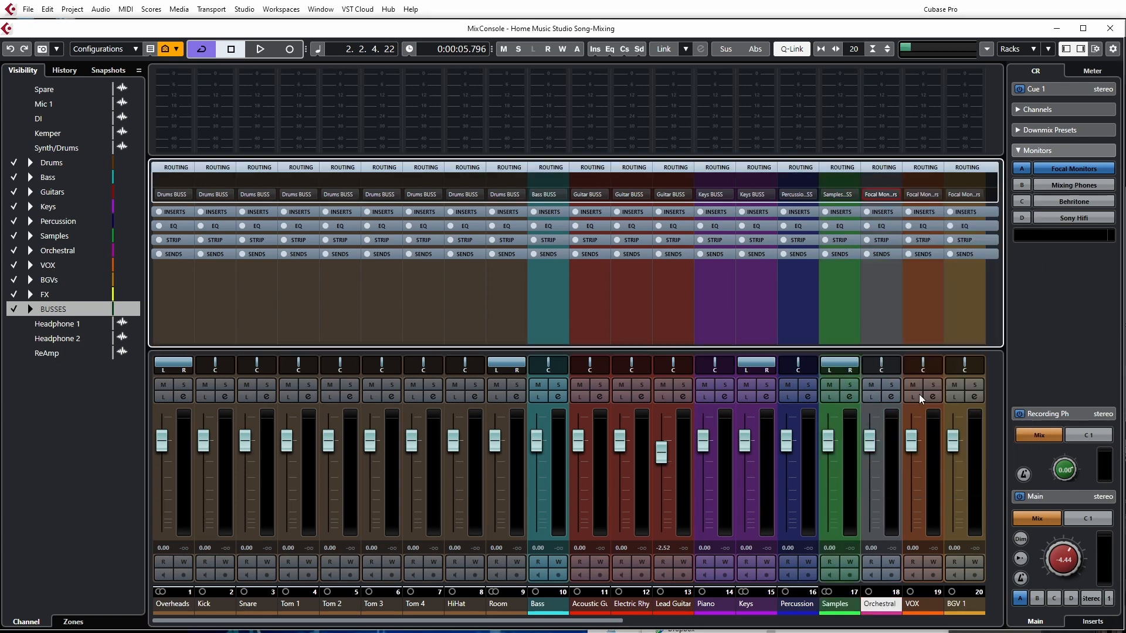
click(925, 610)
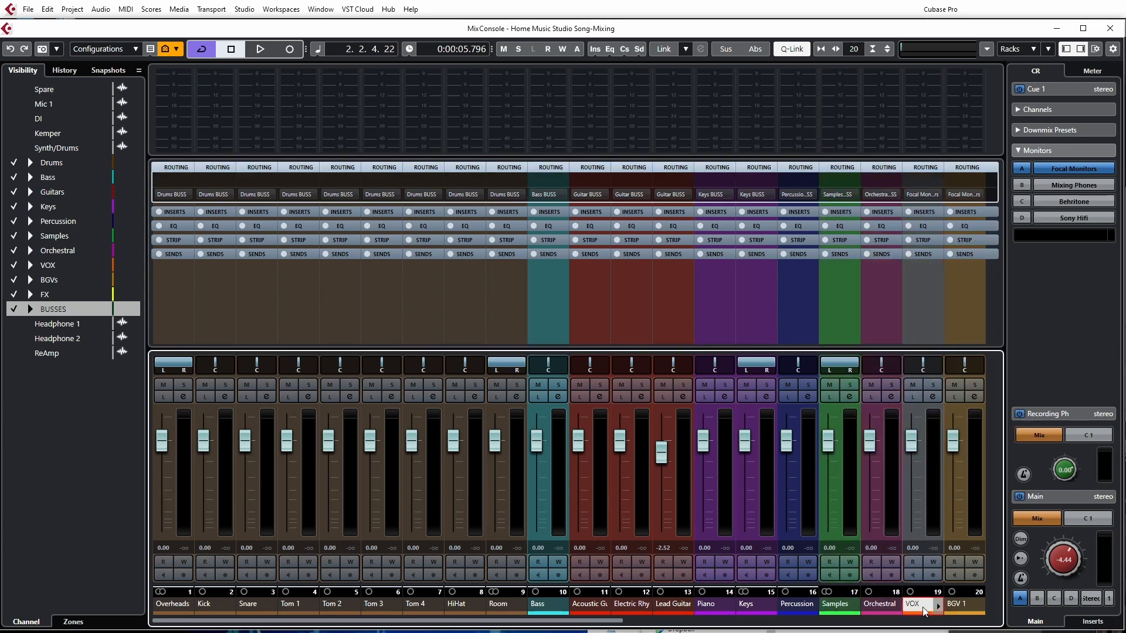
click(937, 195)
click(958, 412)
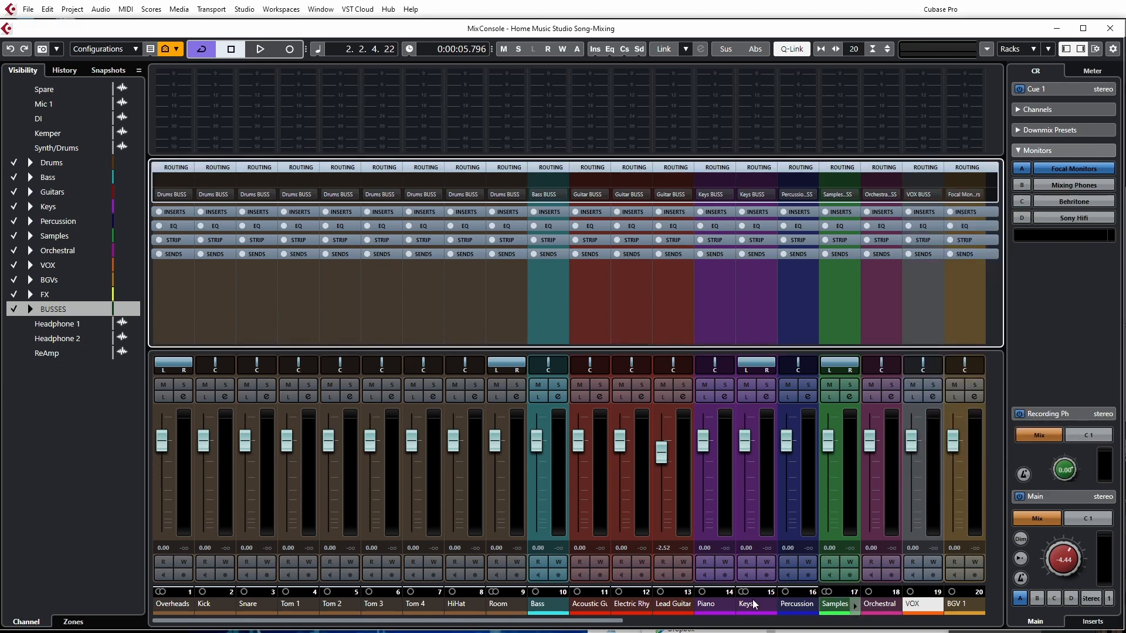
Step: Select the BGV 1 and BGV 2 channels and route their outputs together to BGV BUSS
drag(608, 625, 878, 628)
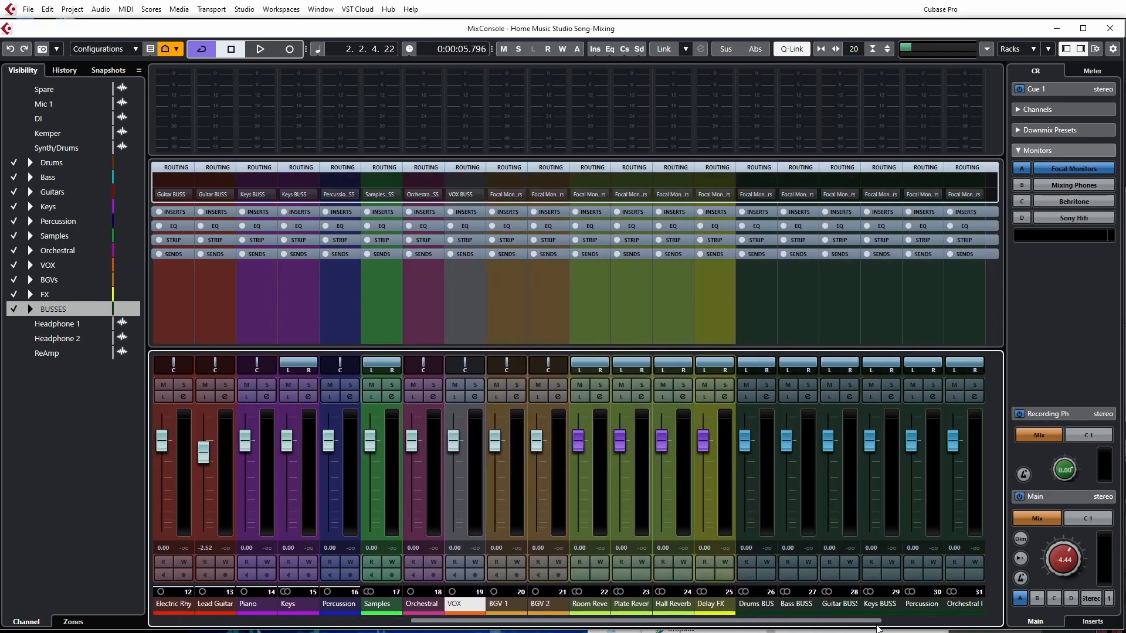
click(512, 606)
ctrl+click(551, 609)
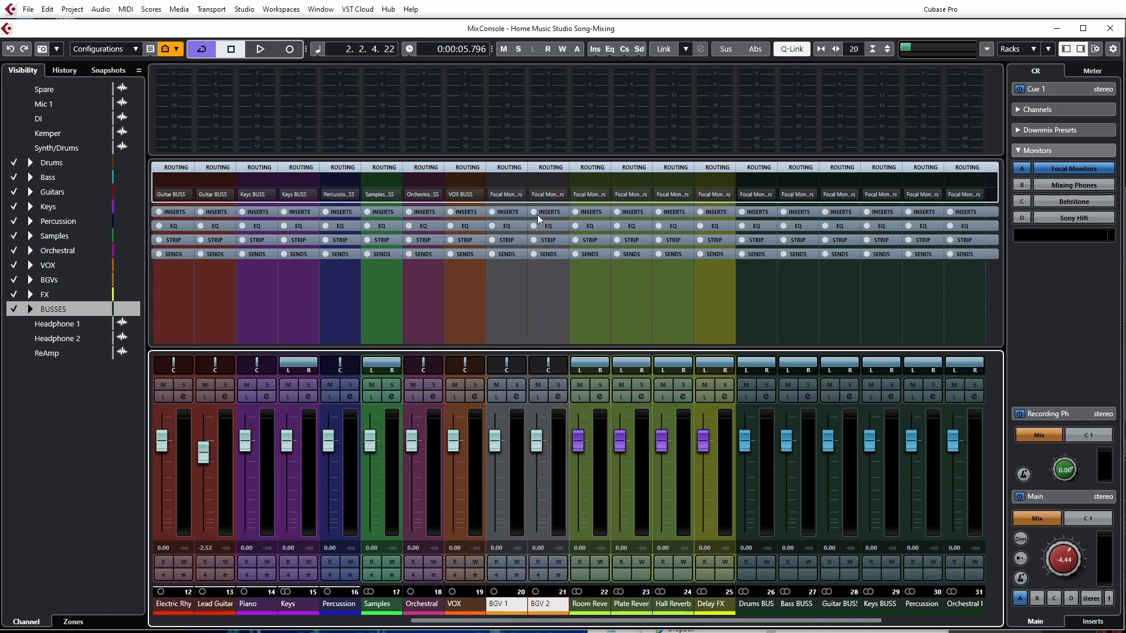
click(520, 194)
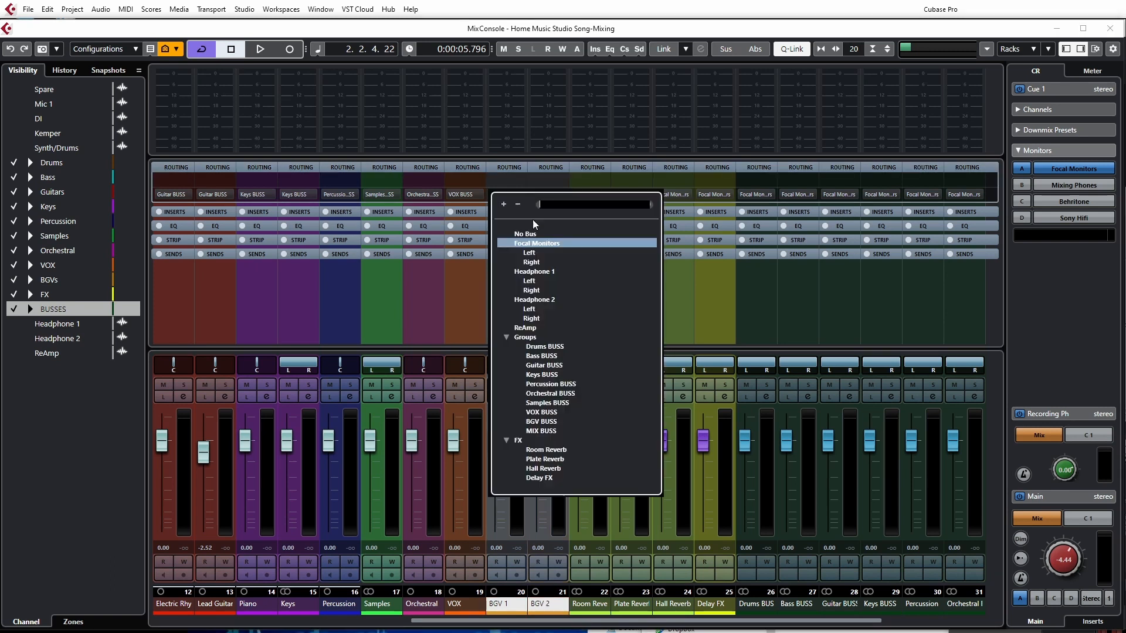
click(542, 422)
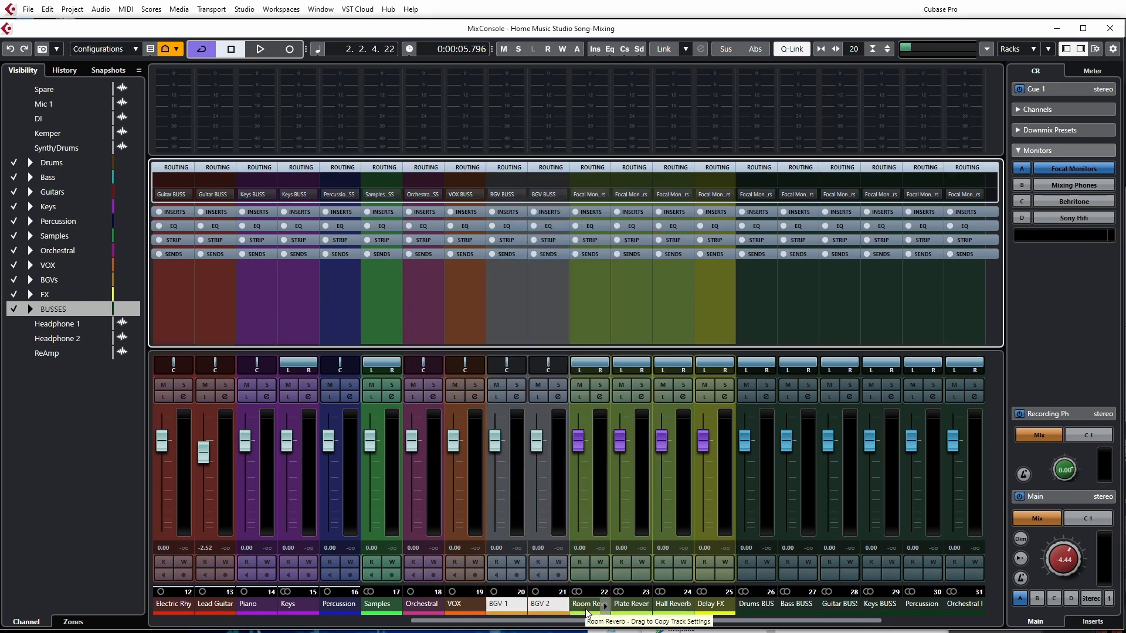
Step: In the project window's BUSSES folder, add one stereo group track directly after BGV BUSS, with its output on Focal Monitors
scroll(790, 622, right, 5)
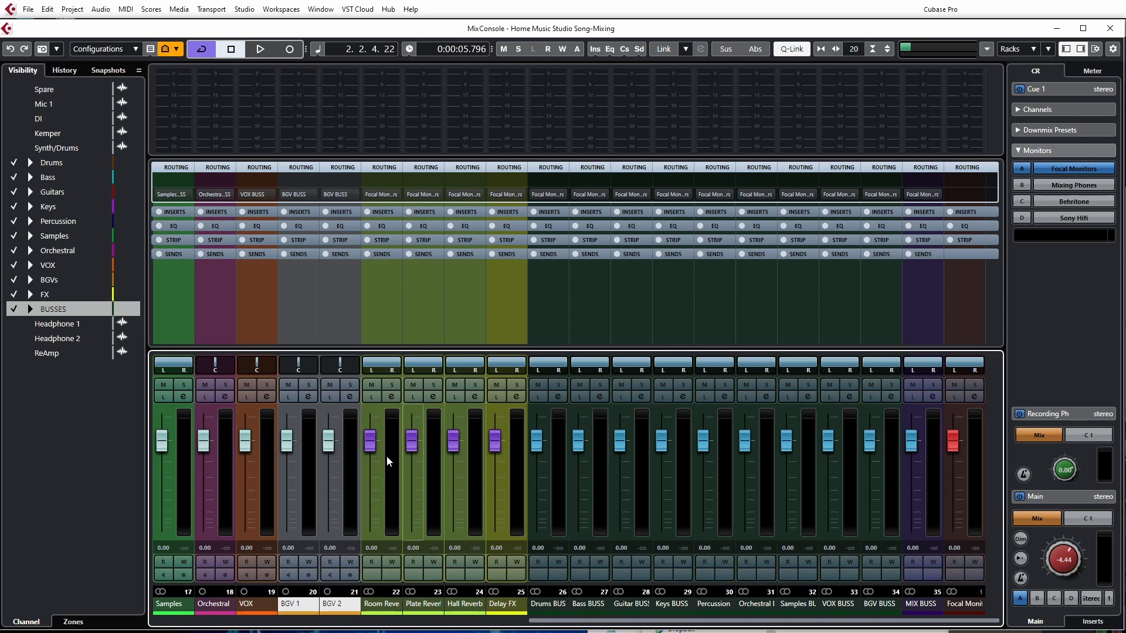
key(F3)
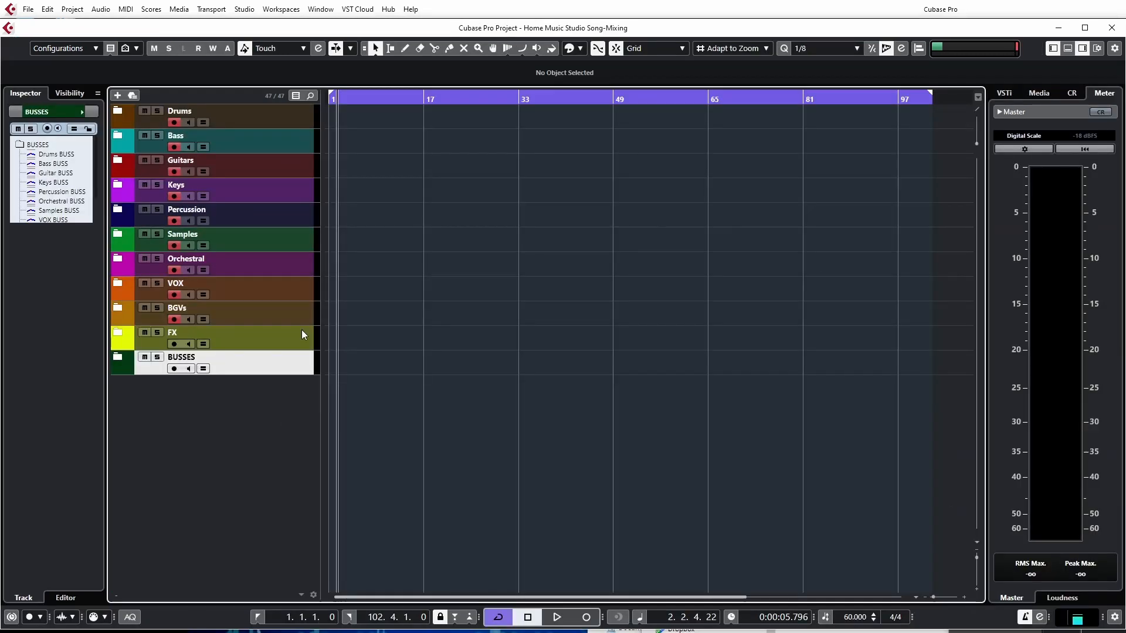
click(118, 358)
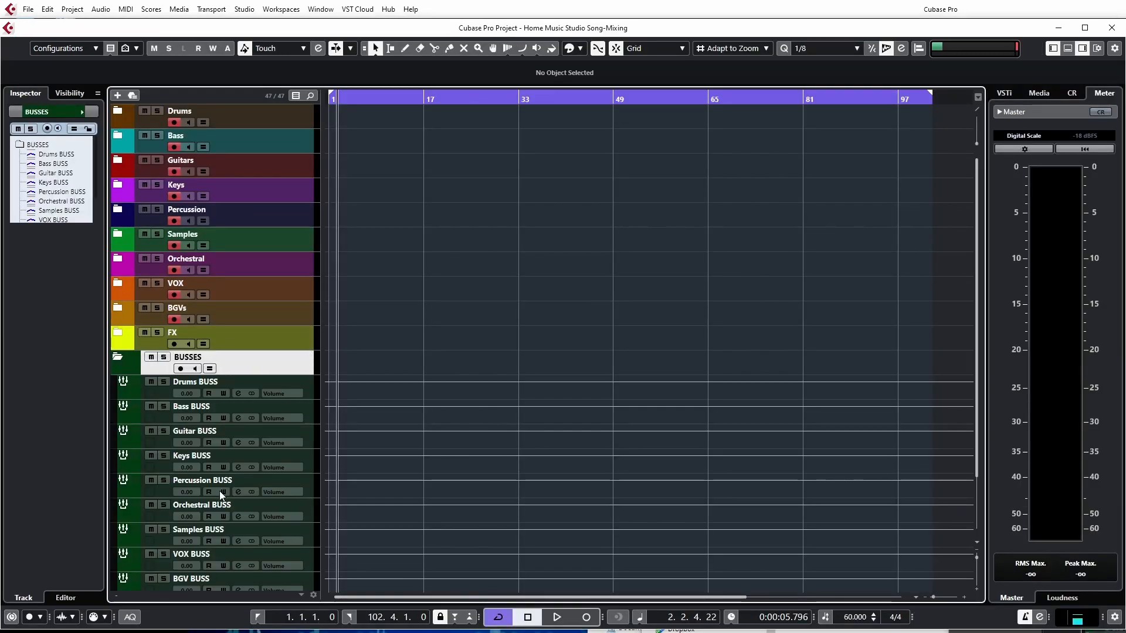
scroll(194, 469, down, 3)
click(139, 515)
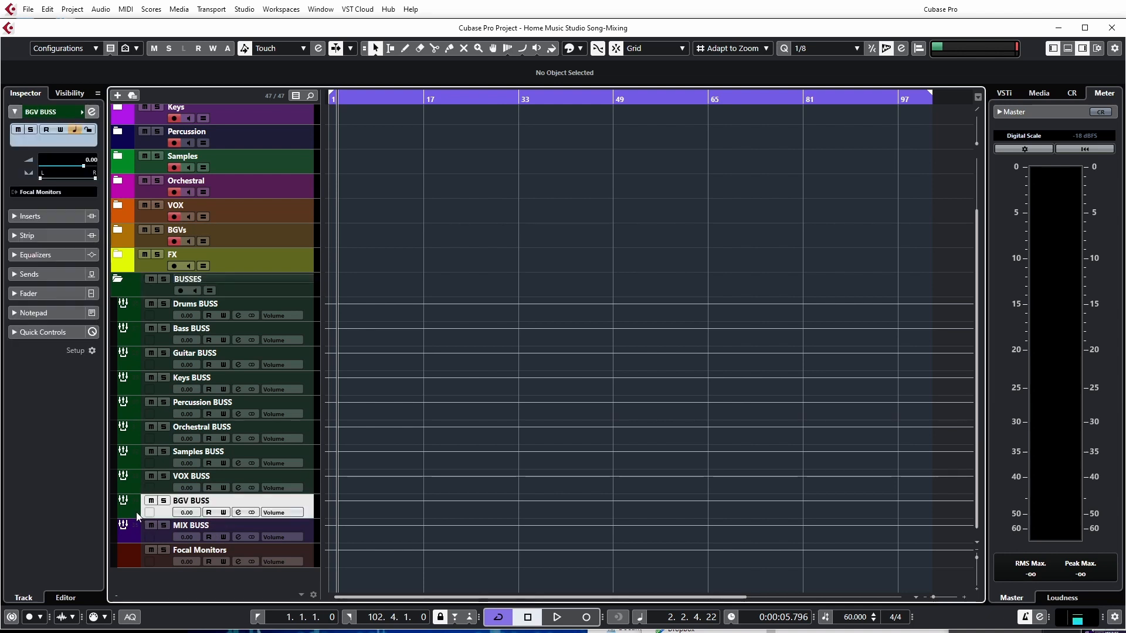
click(117, 95)
click(236, 217)
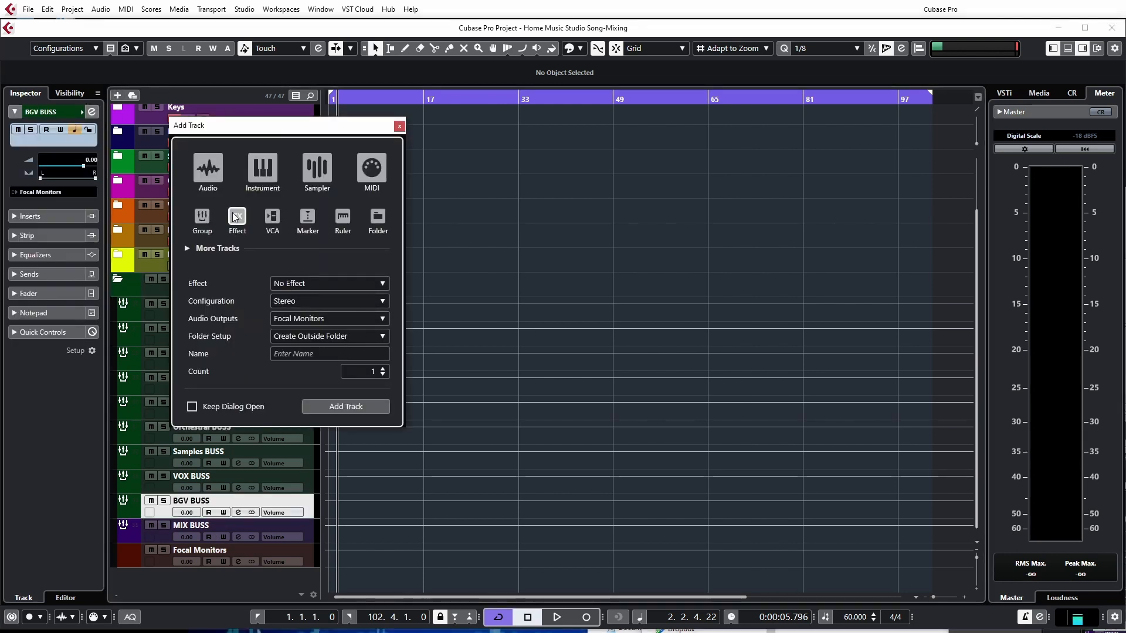
click(202, 217)
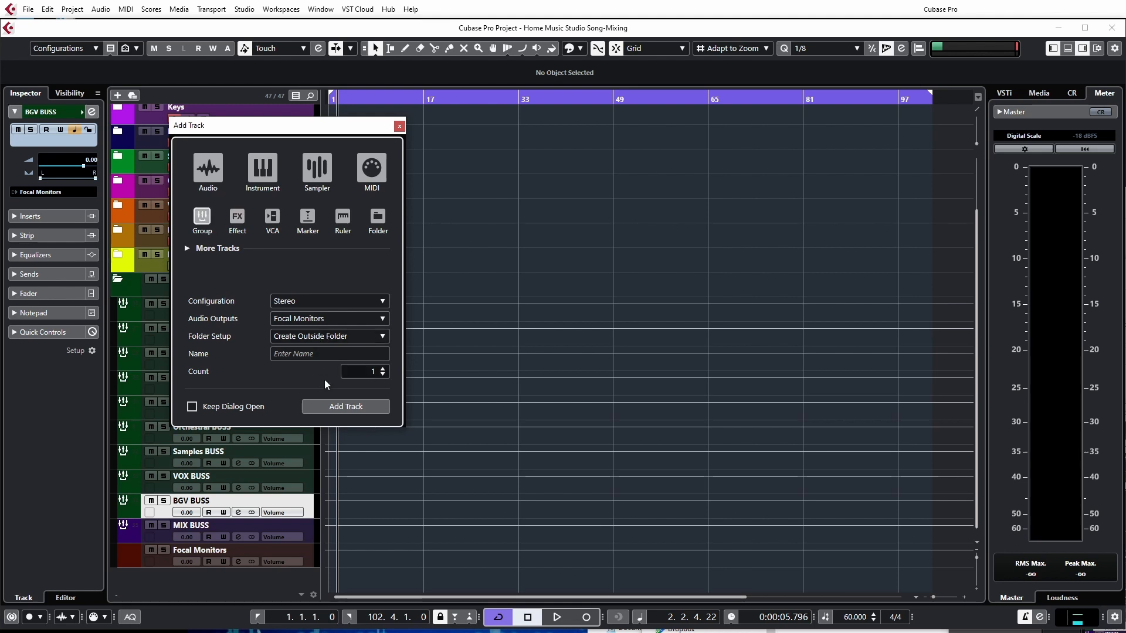
click(340, 410)
Step: Rename the new group track FX BUSS, color it dark green like the other busses, and collapse the BUSSES folder
double_click(188, 525)
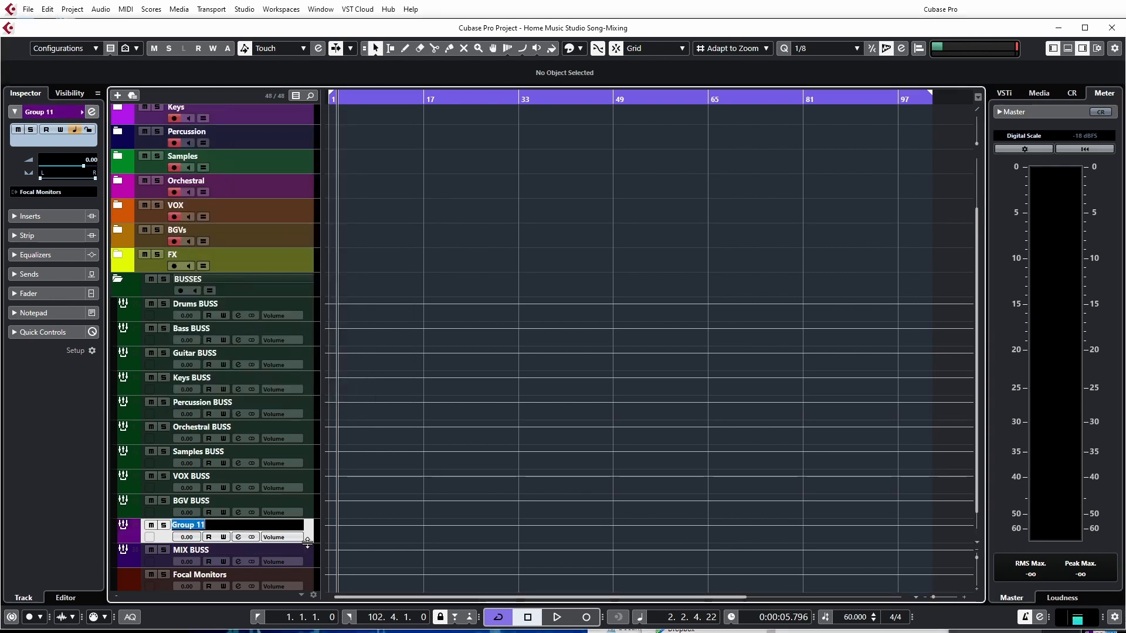
text(FX BUSS)
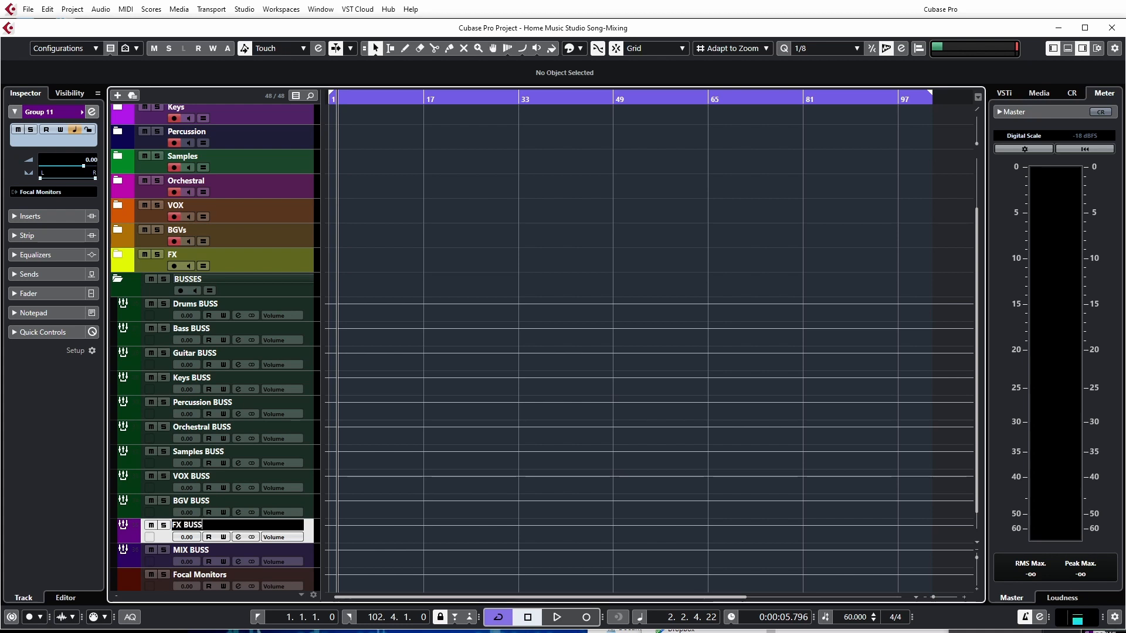
key(Return)
click(132, 537)
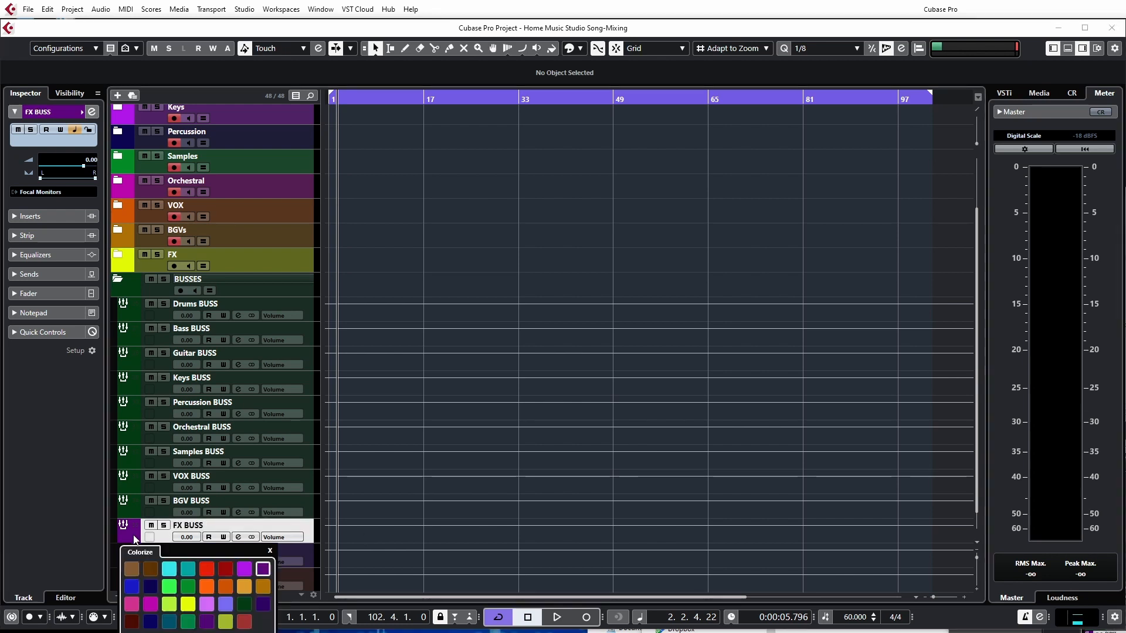
click(245, 604)
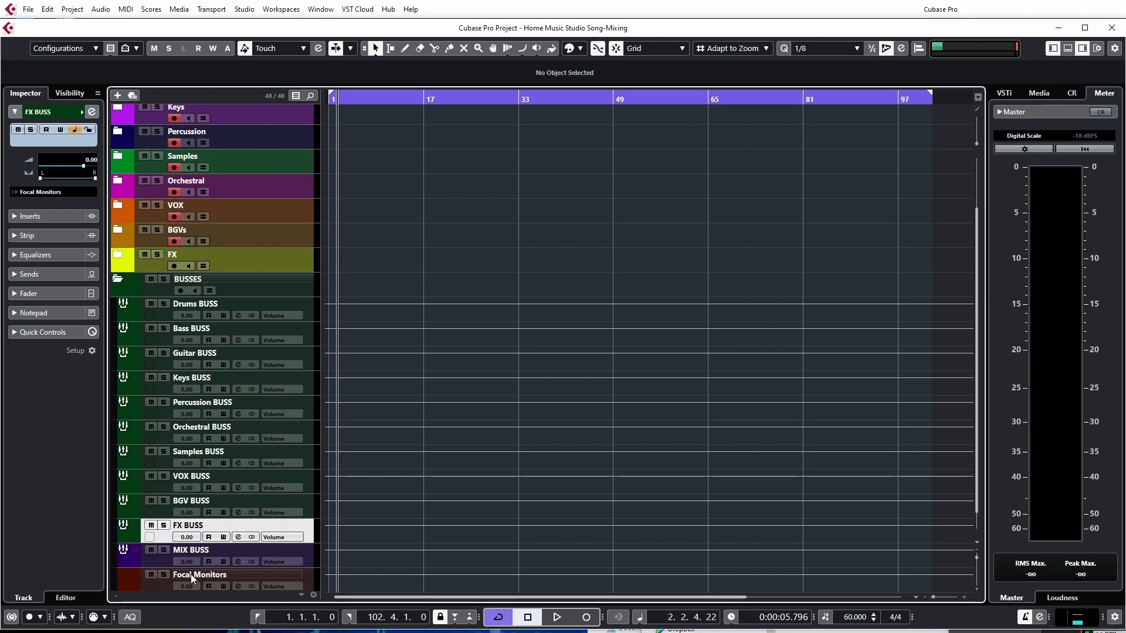
click(117, 281)
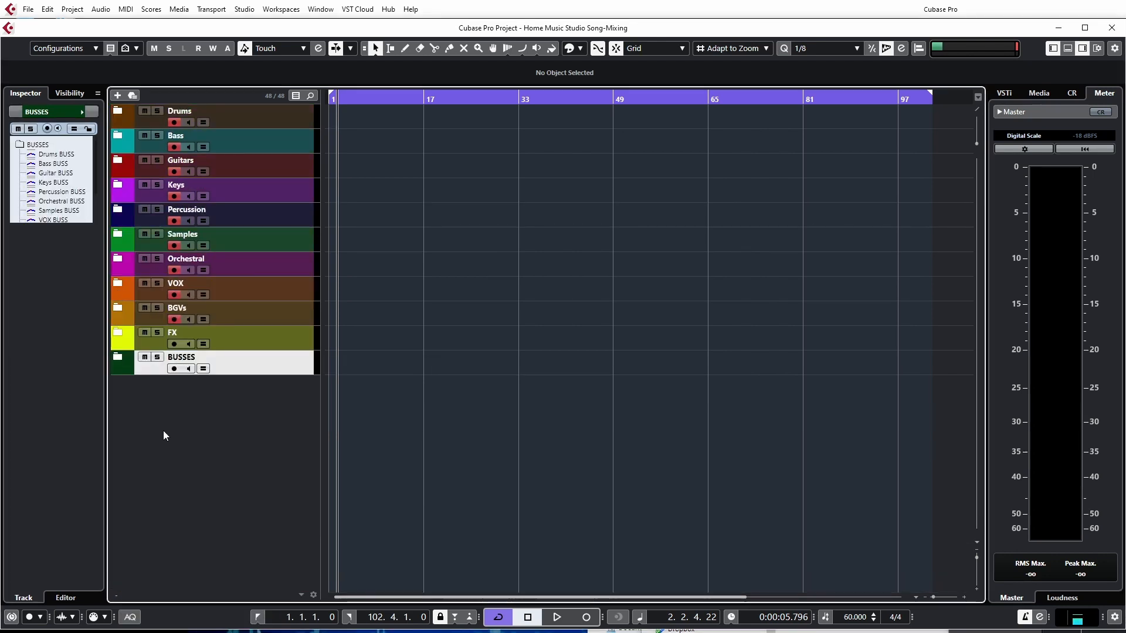
Step: Back in the MixConsole, select the effect channels Room Reverb through Delay FX and route their outputs together to FX BUSS
key(F3)
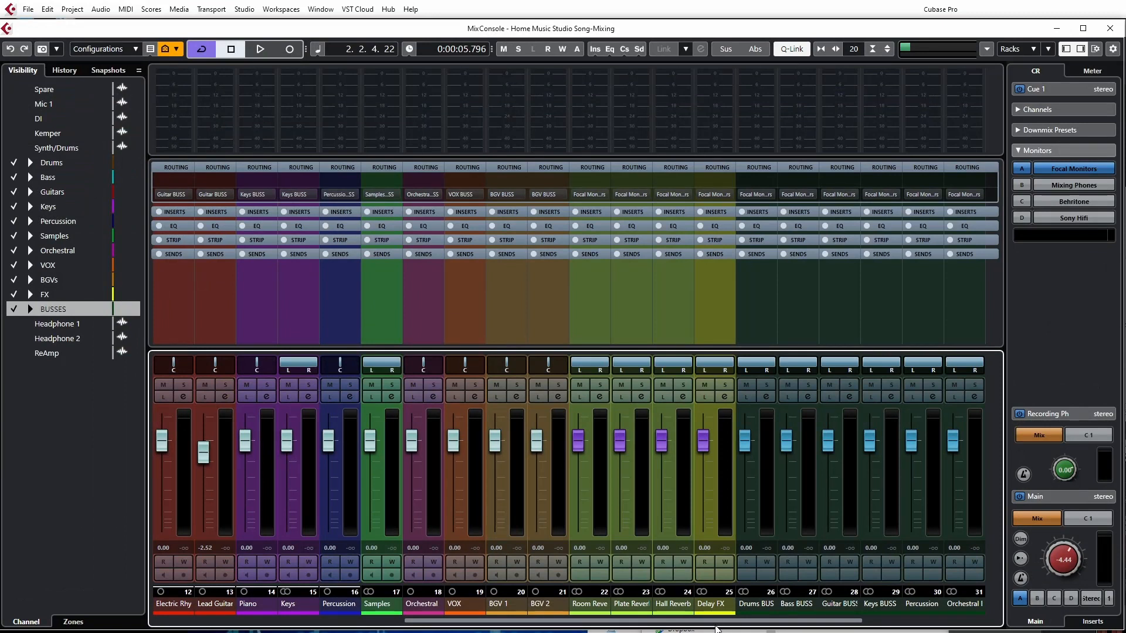
click(575, 598)
shift+click(711, 604)
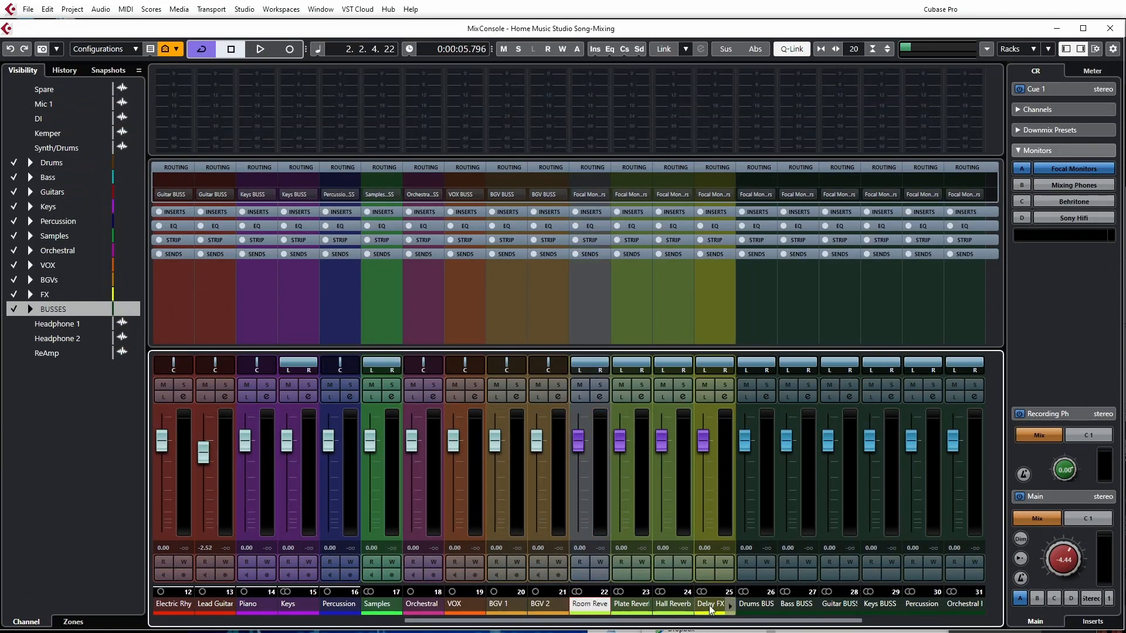
click(607, 193)
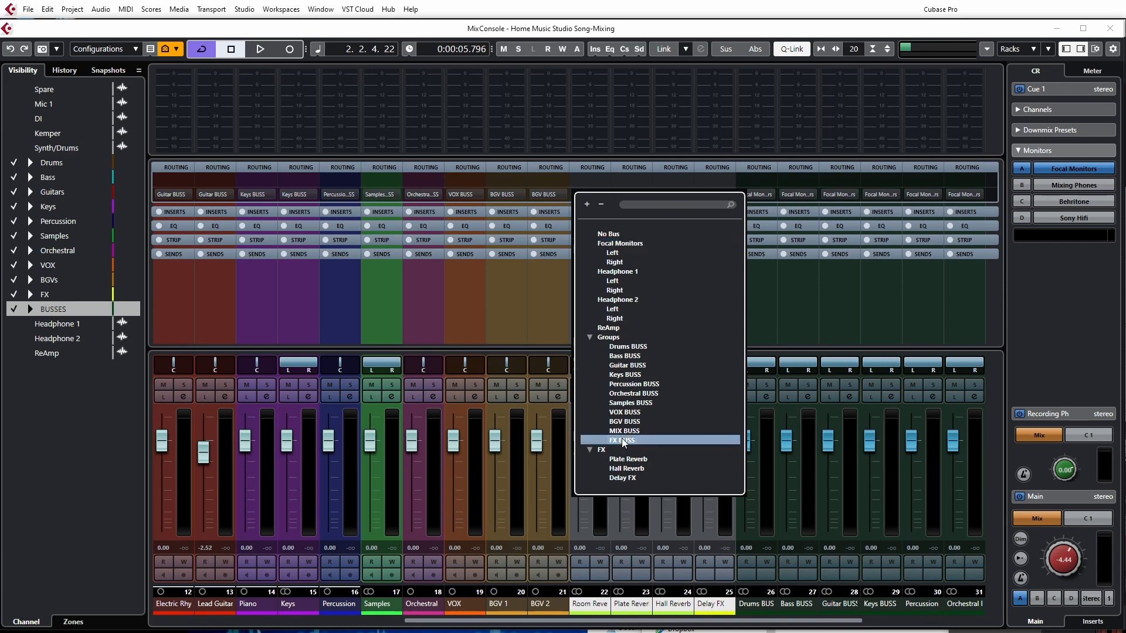
click(622, 440)
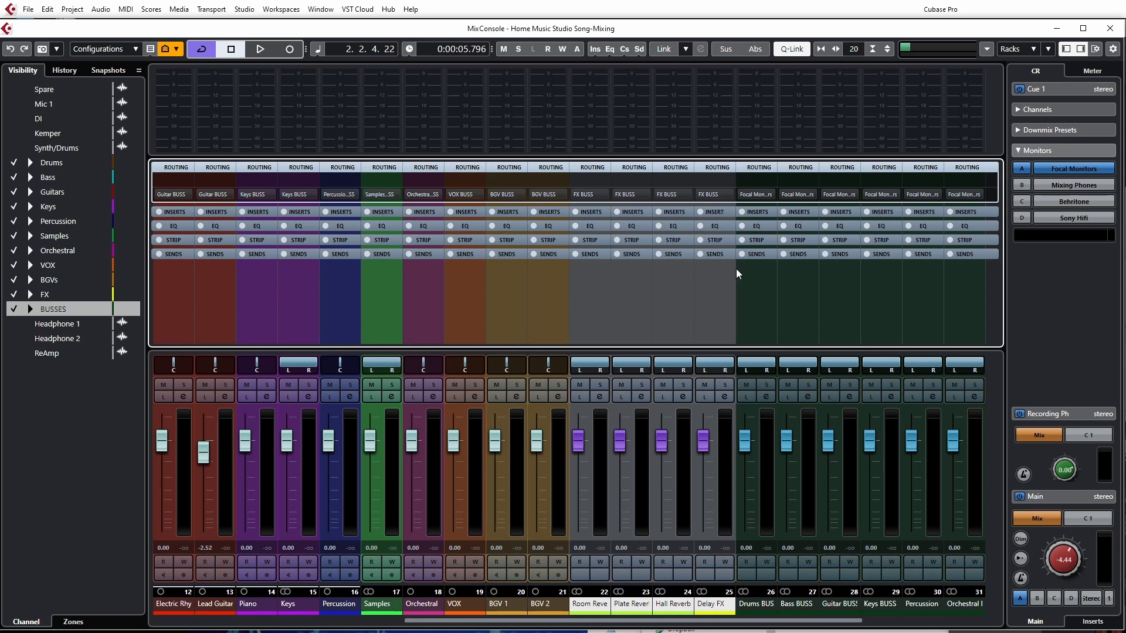
Step: Select the group channels Drums BUSS through FX BUSS and route their outputs together to MIX BUSS
drag(763, 622, 896, 625)
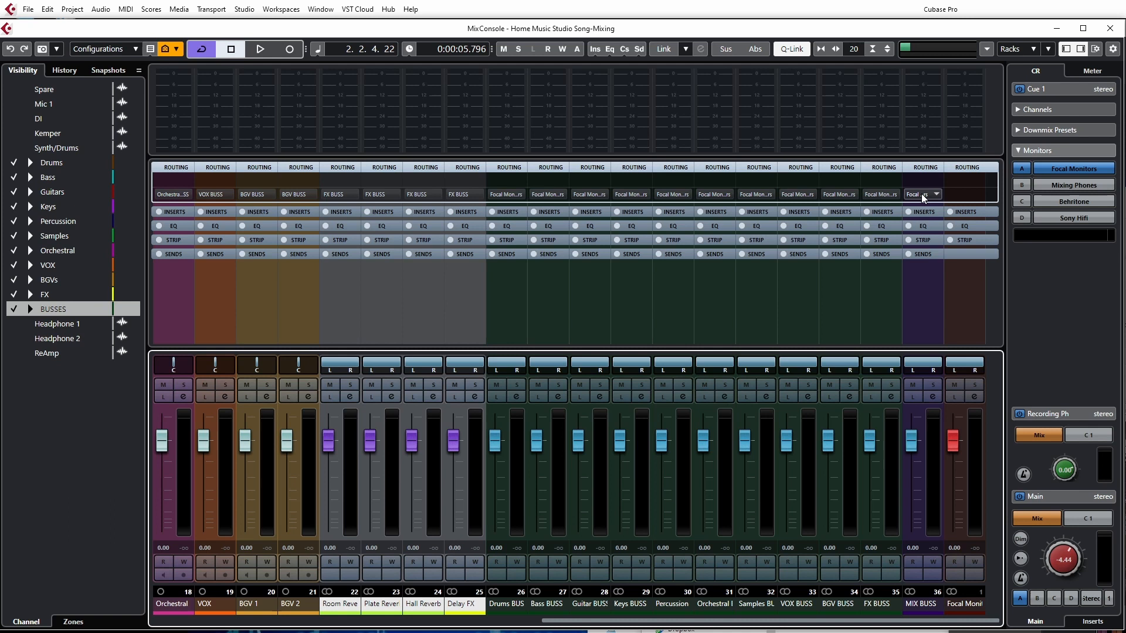
click(505, 608)
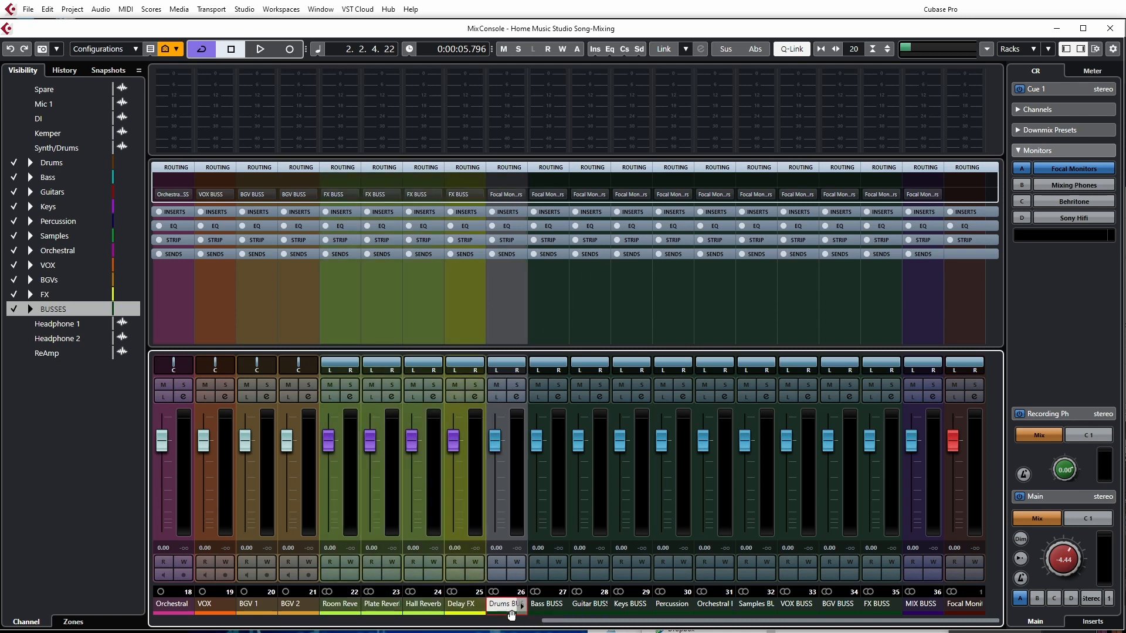
shift+click(876, 605)
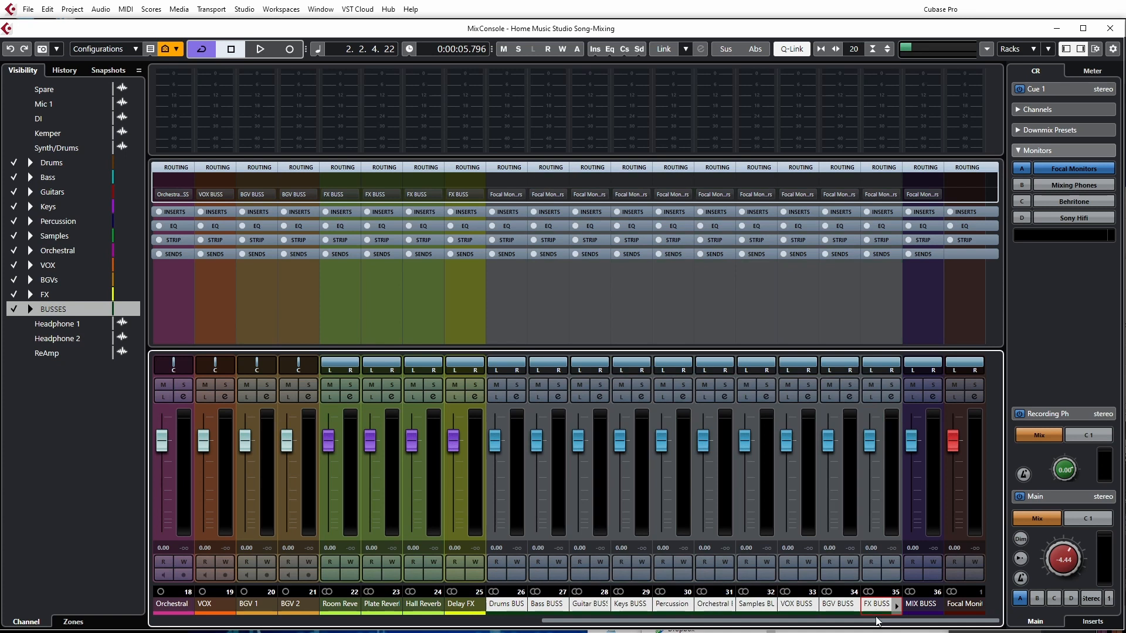
click(523, 194)
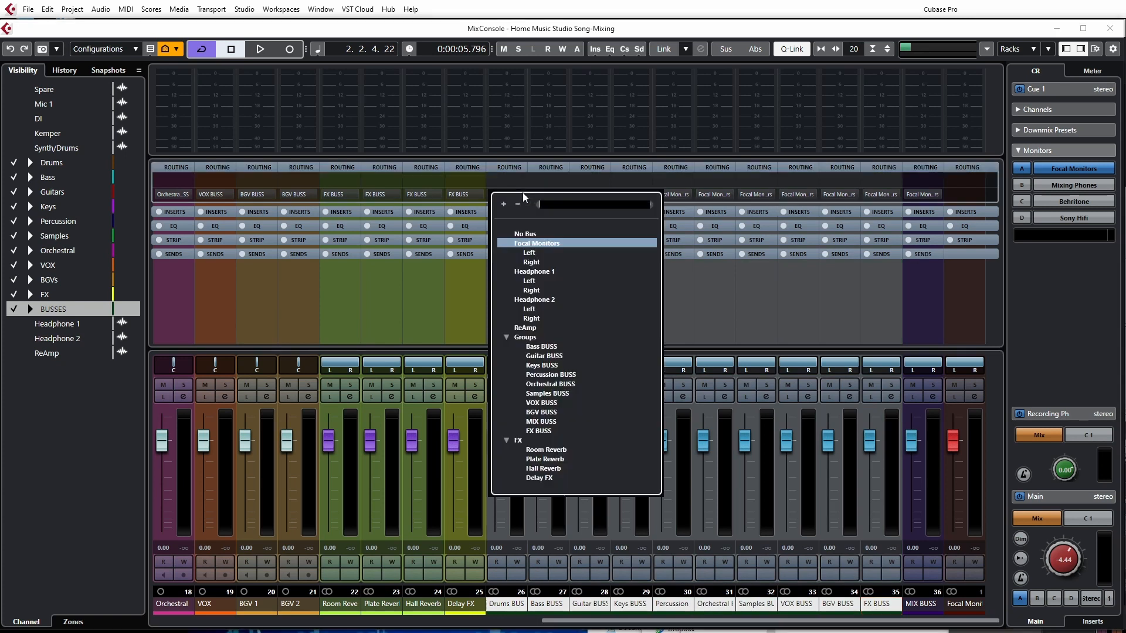
click(547, 421)
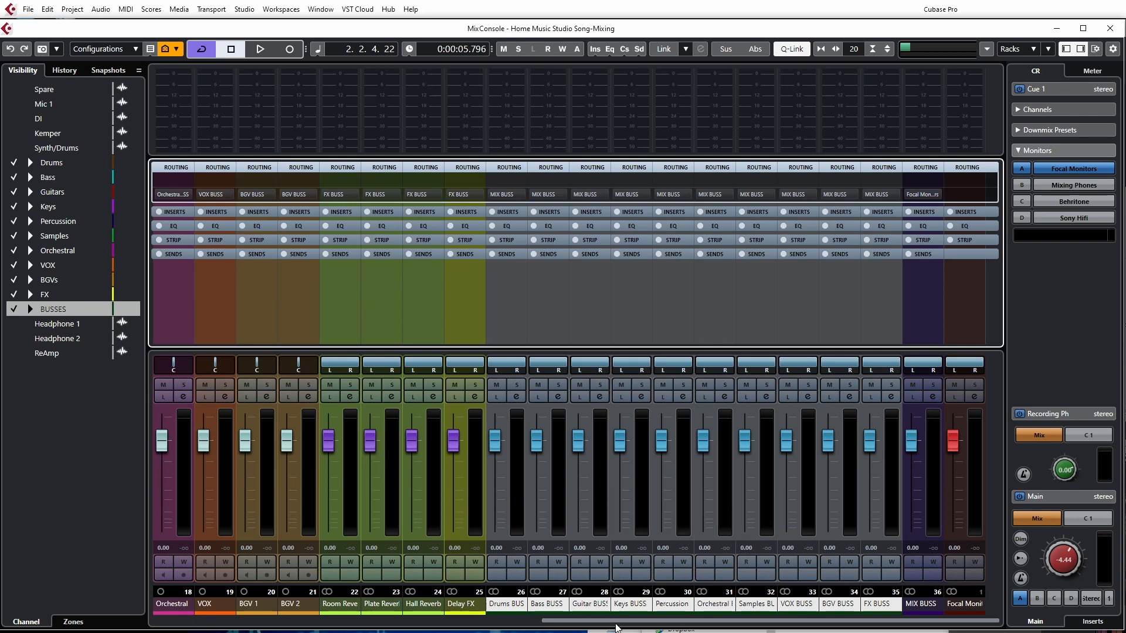
Step: Review the routing across the whole MixConsole, finishing with the MIX BUSS and Focal Monitors channels
drag(617, 622, 199, 619)
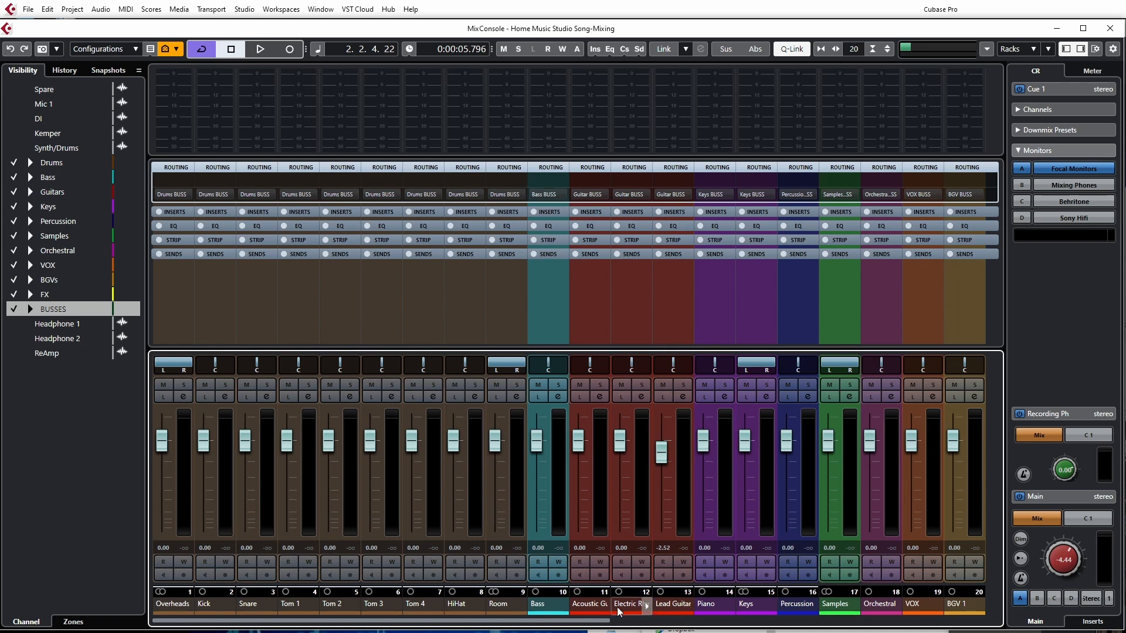
drag(604, 623, 983, 628)
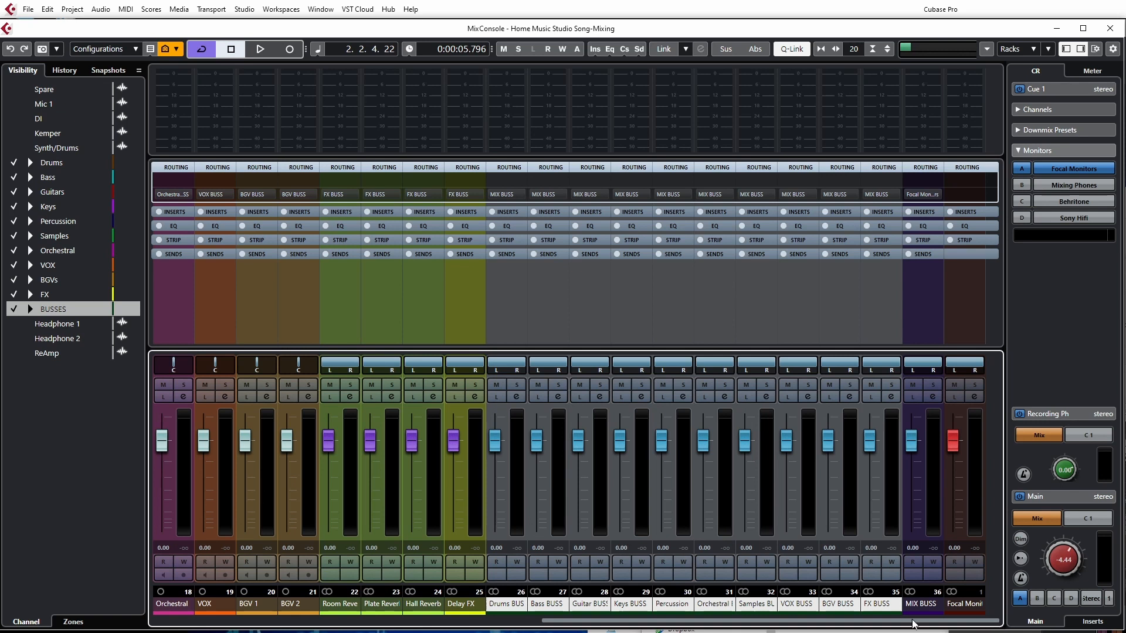
click(935, 525)
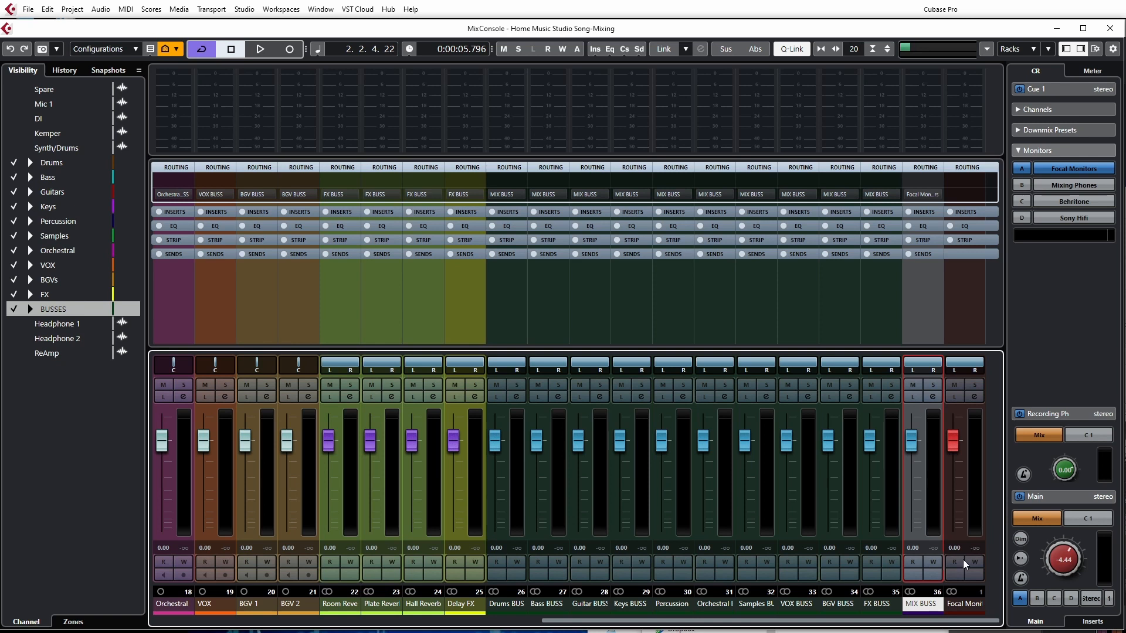
click(970, 516)
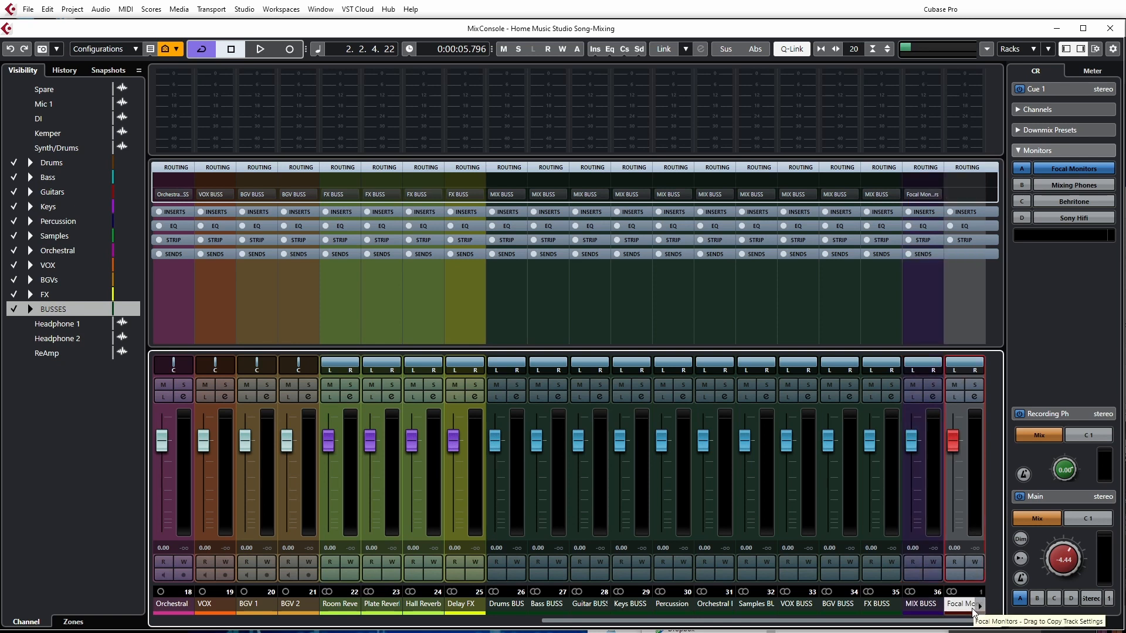
click(933, 515)
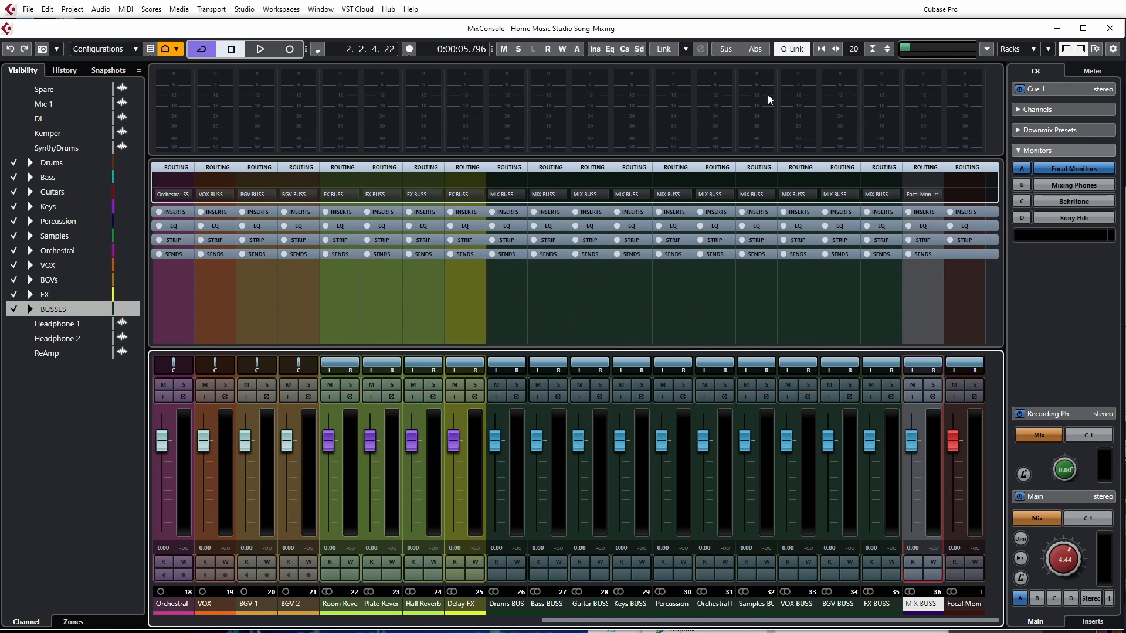
Step: Turn off Q-Link in the MixConsole, save the project, and return to the project window
click(788, 47)
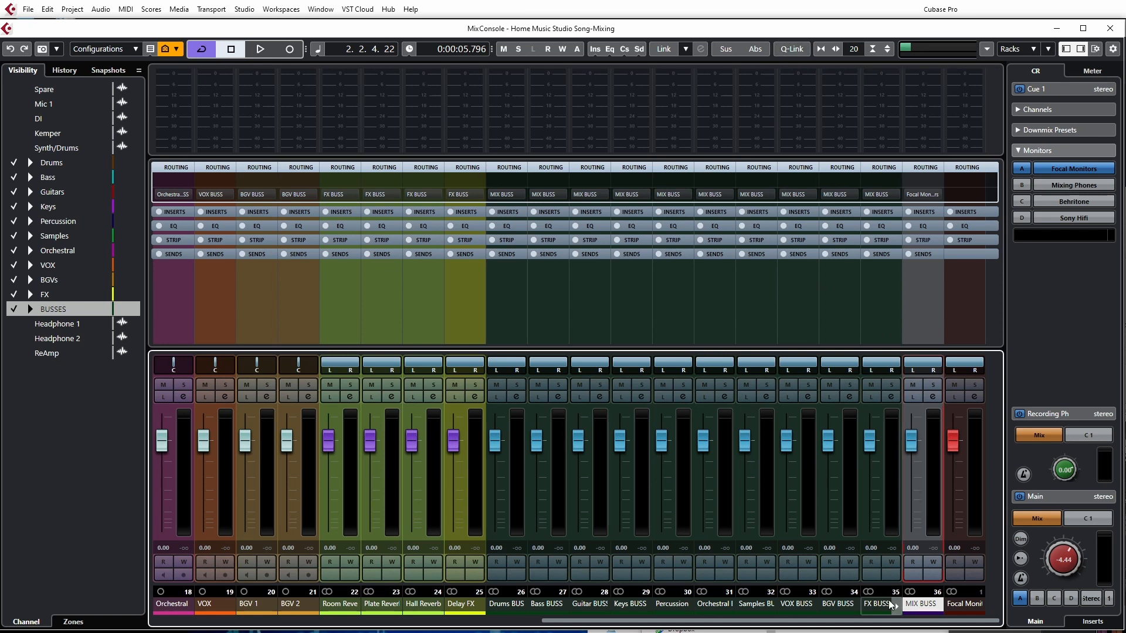
drag(880, 621, 453, 627)
click(28, 9)
click(47, 92)
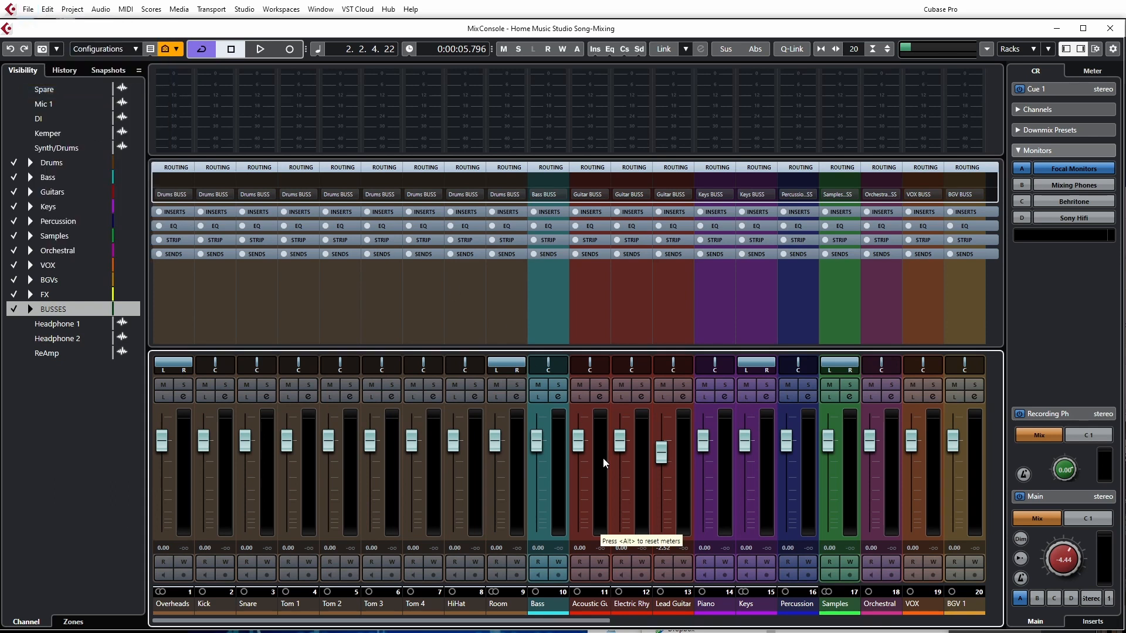
key(F3)
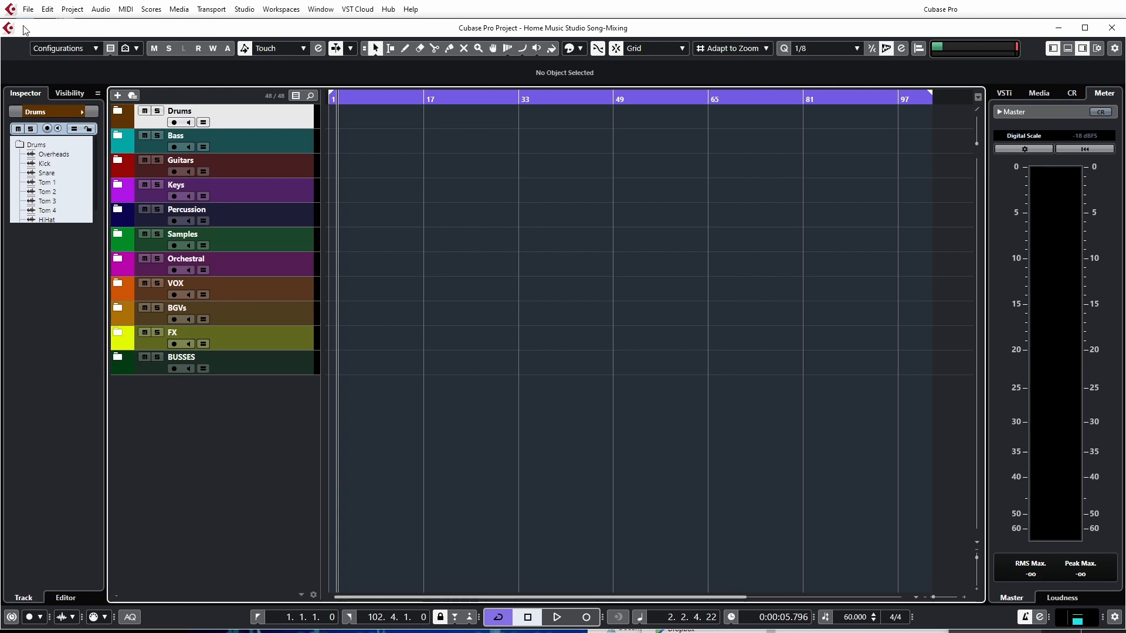
Step: Check the existing presets in the Save as Template dialog and leave it without saving a template
click(28, 8)
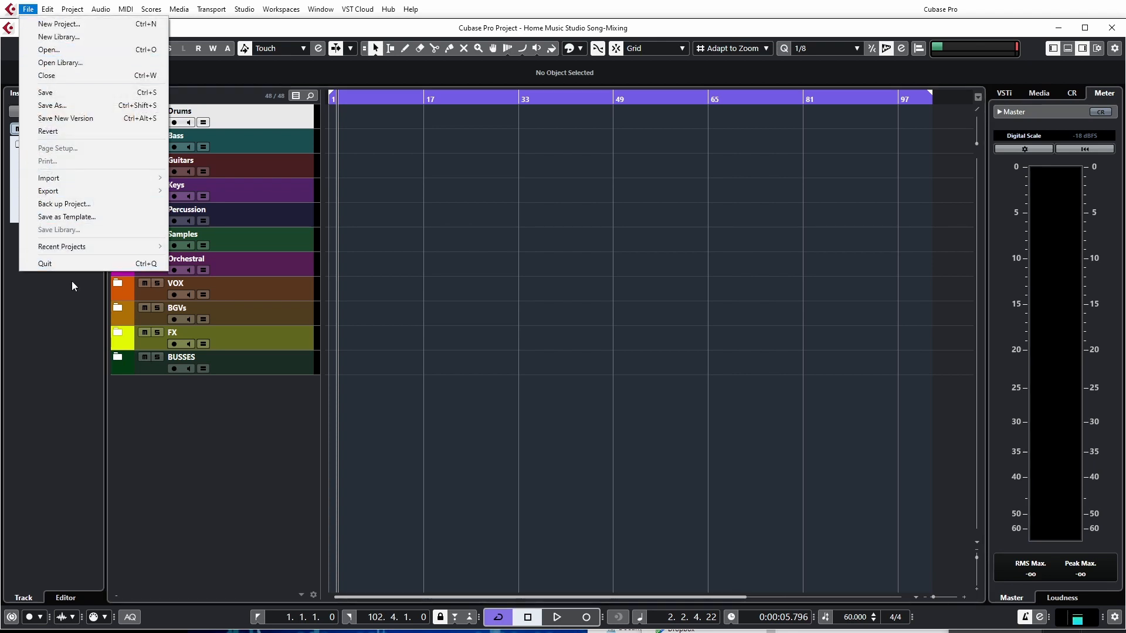
click(73, 217)
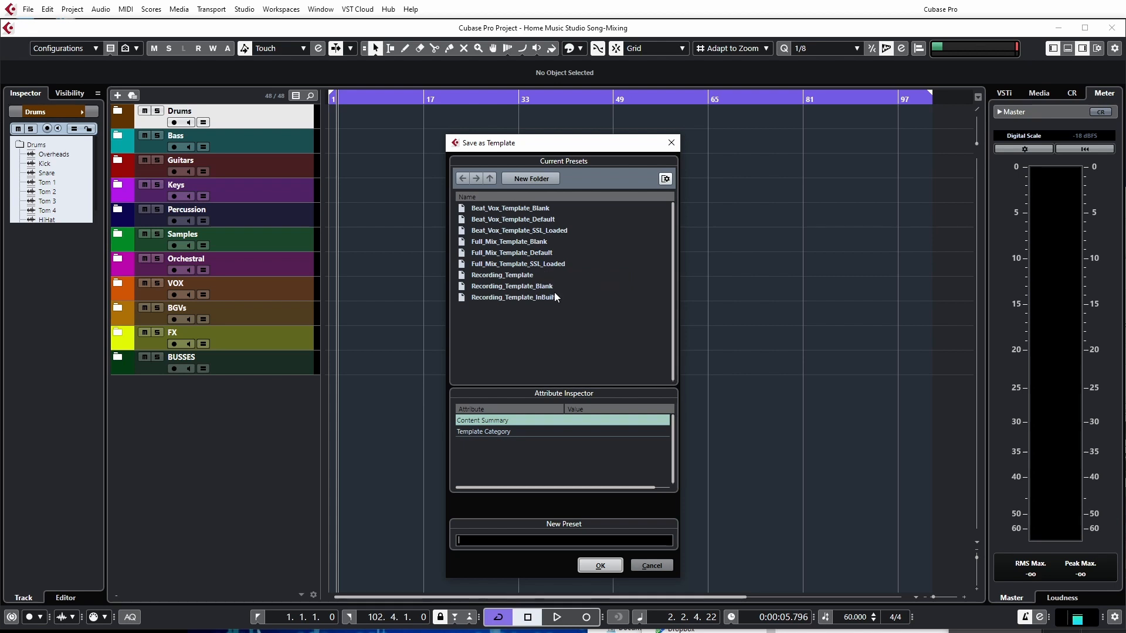
click(660, 570)
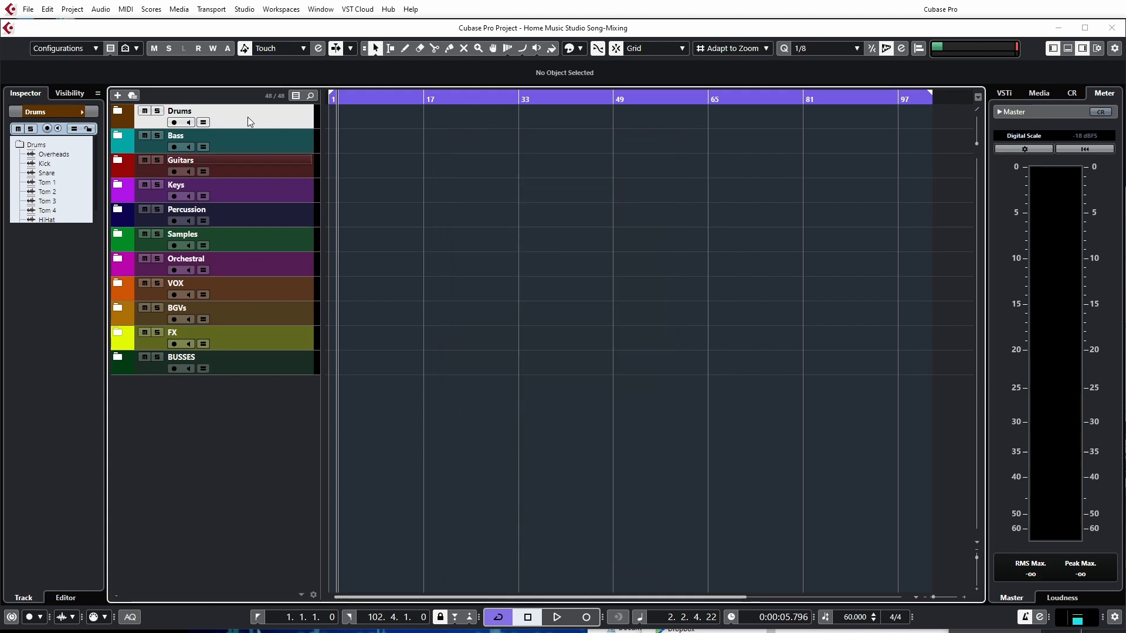
Step: Review the Project Setup settings, including frame rate, sample rate and bit depth, and close them without changes
click(72, 9)
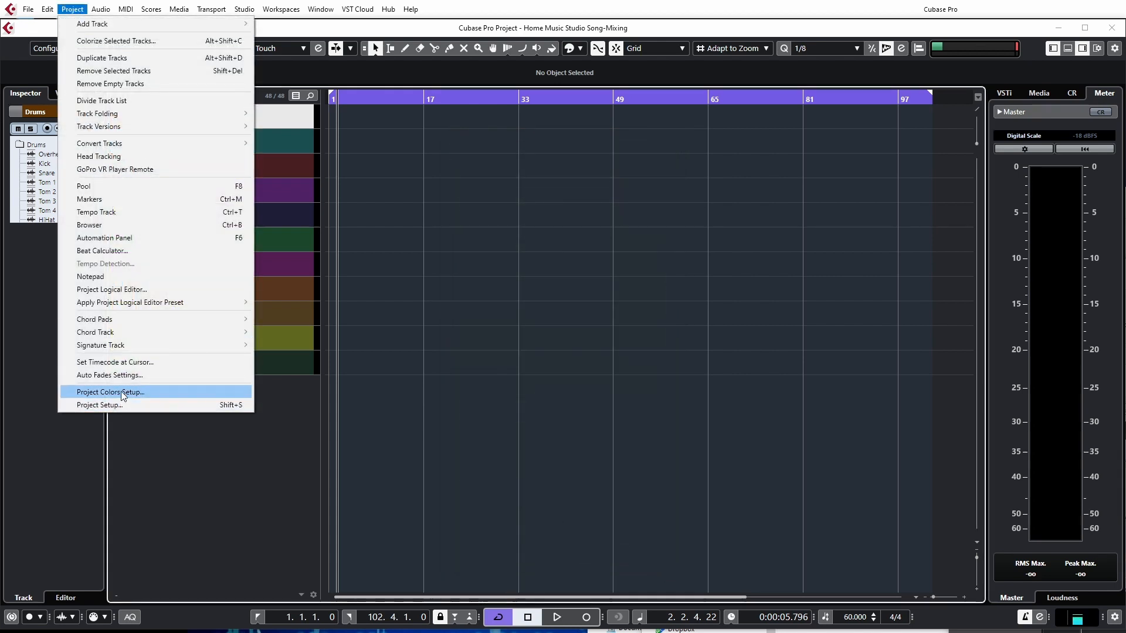
click(108, 404)
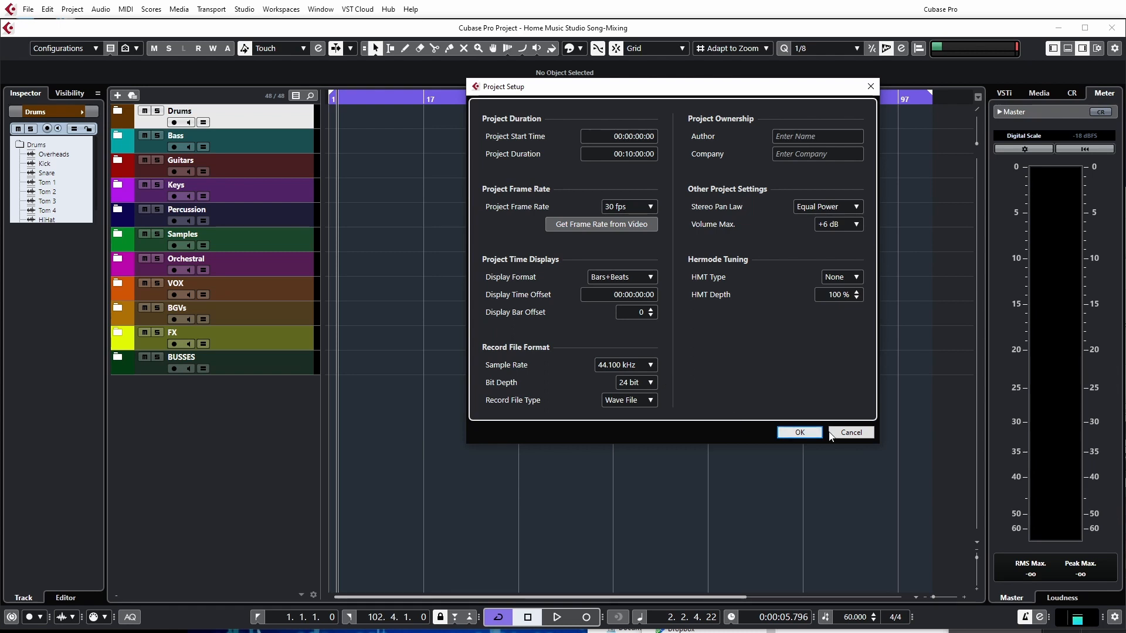
click(851, 433)
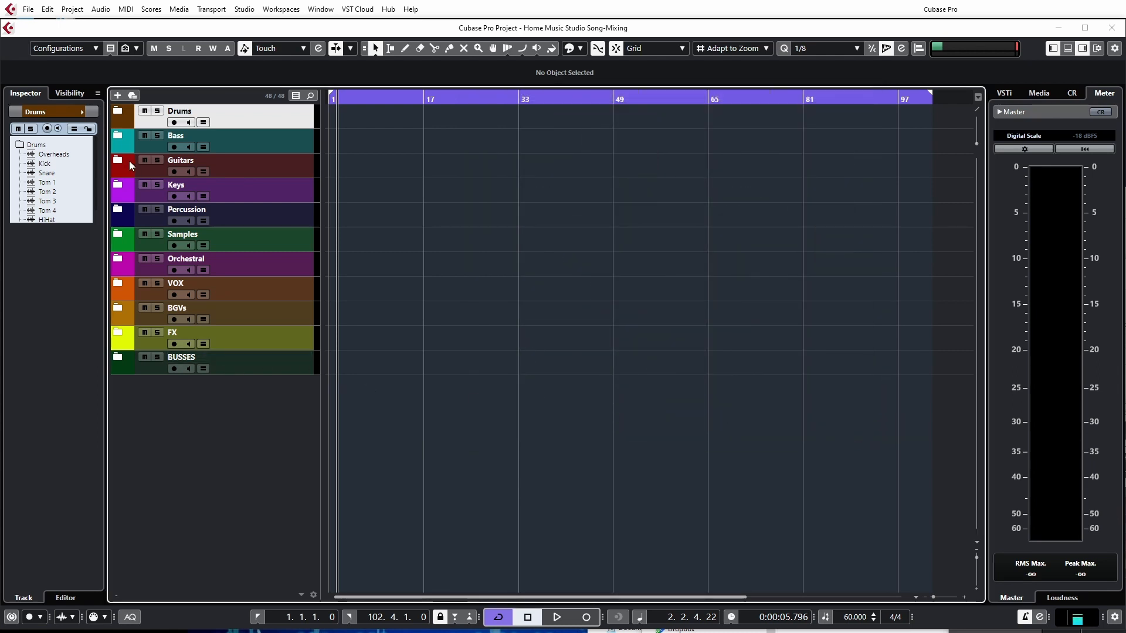
click(259, 412)
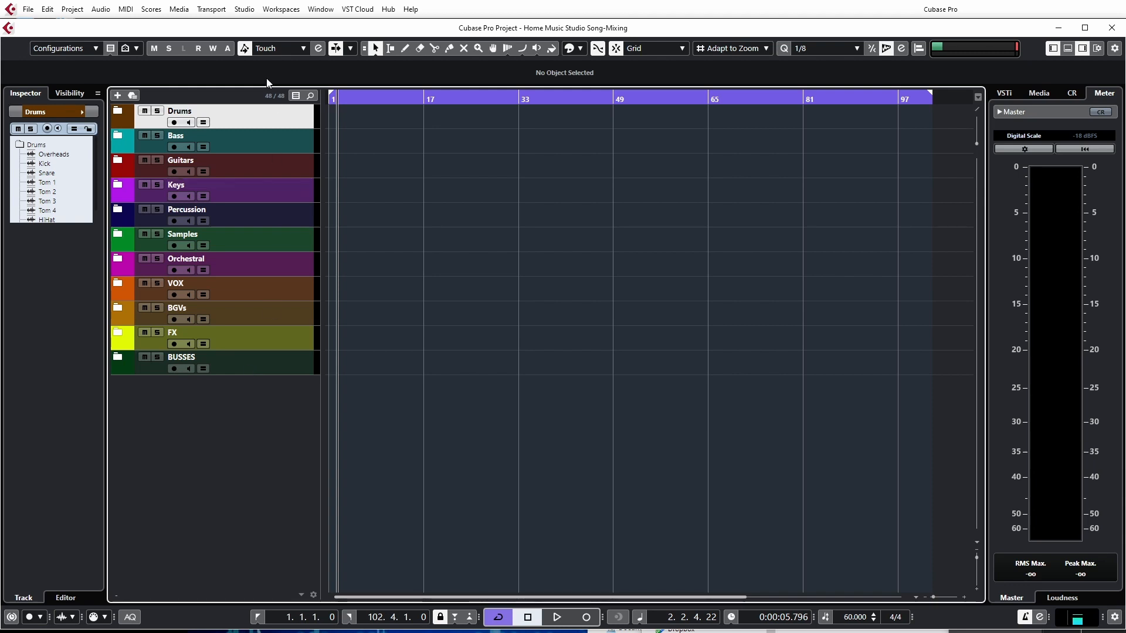
Step: Reopen the MixConsole and show the insert slots of all channels in place of the routing slots
click(119, 113)
click(119, 112)
key(F3)
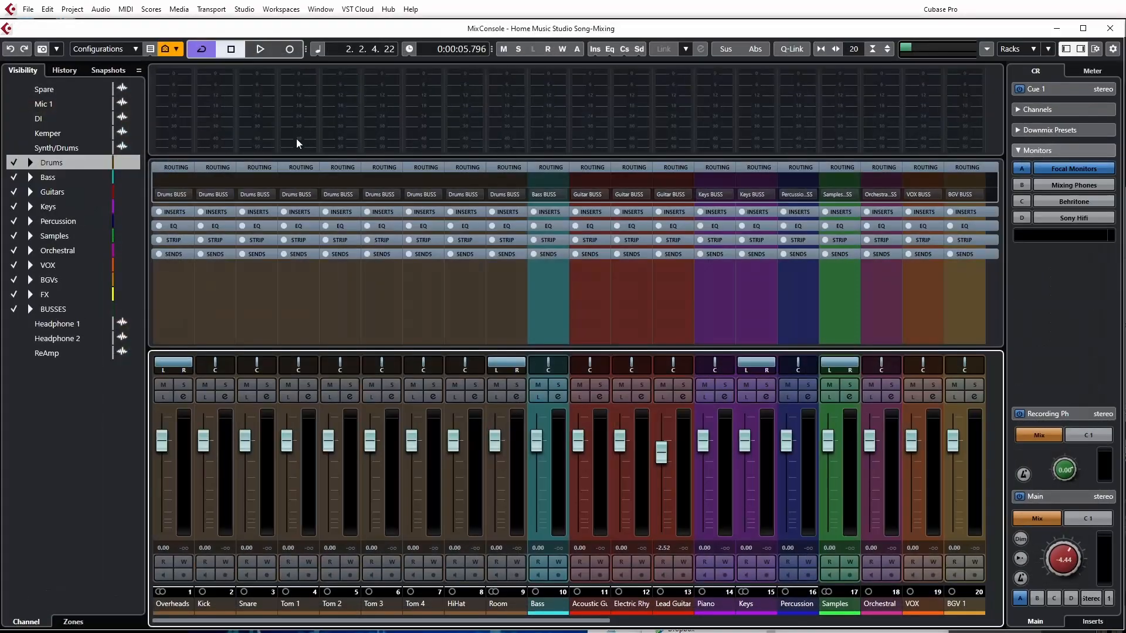
click(177, 168)
click(177, 181)
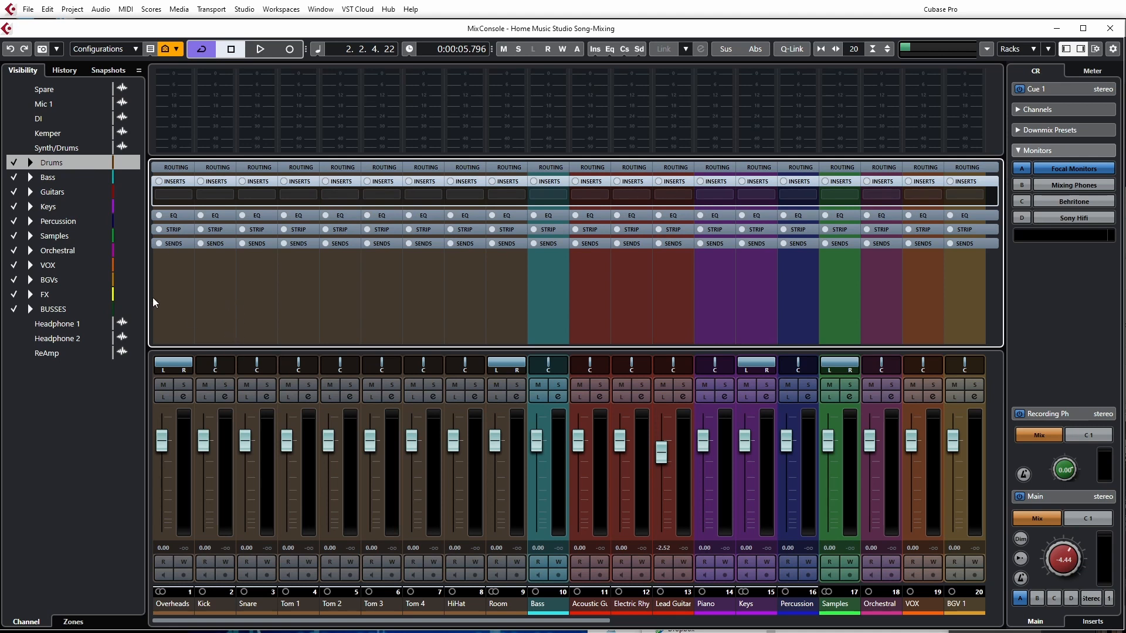
Step: Load the PSP FETpressor compressor in the first insert slot of Overheads, deactivate the effect, and close its window
click(188, 198)
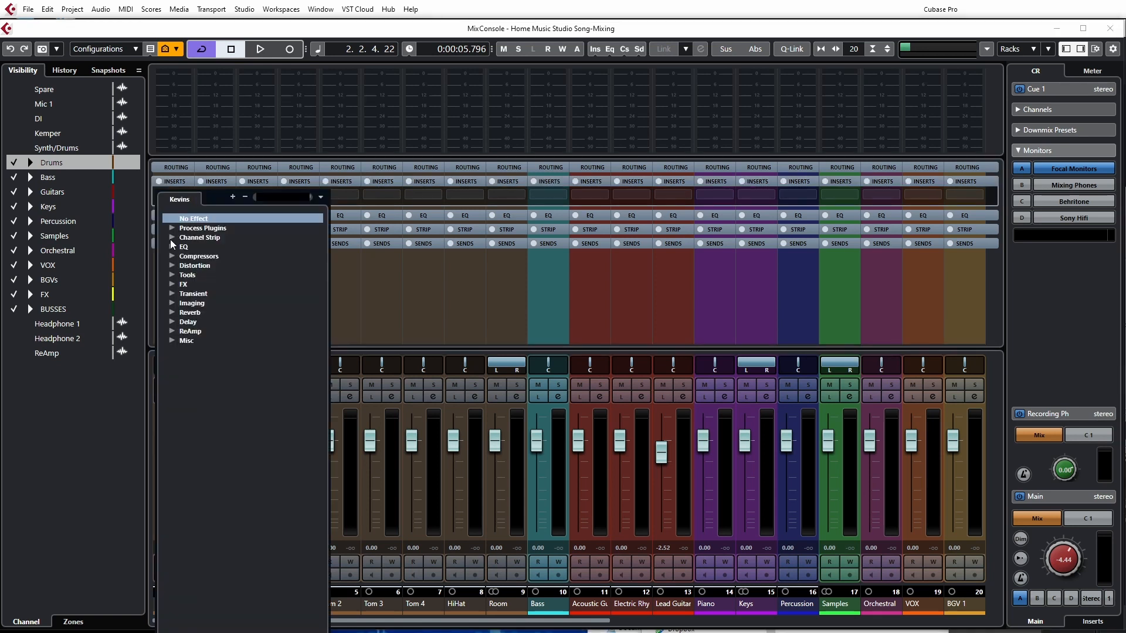
click(171, 256)
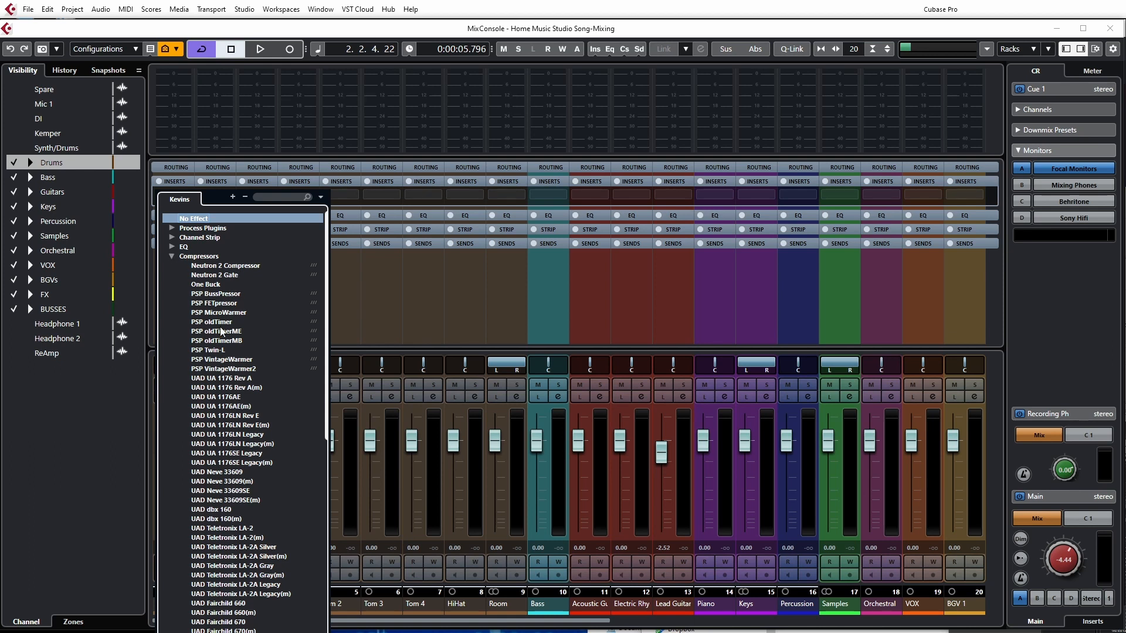
key(Escape)
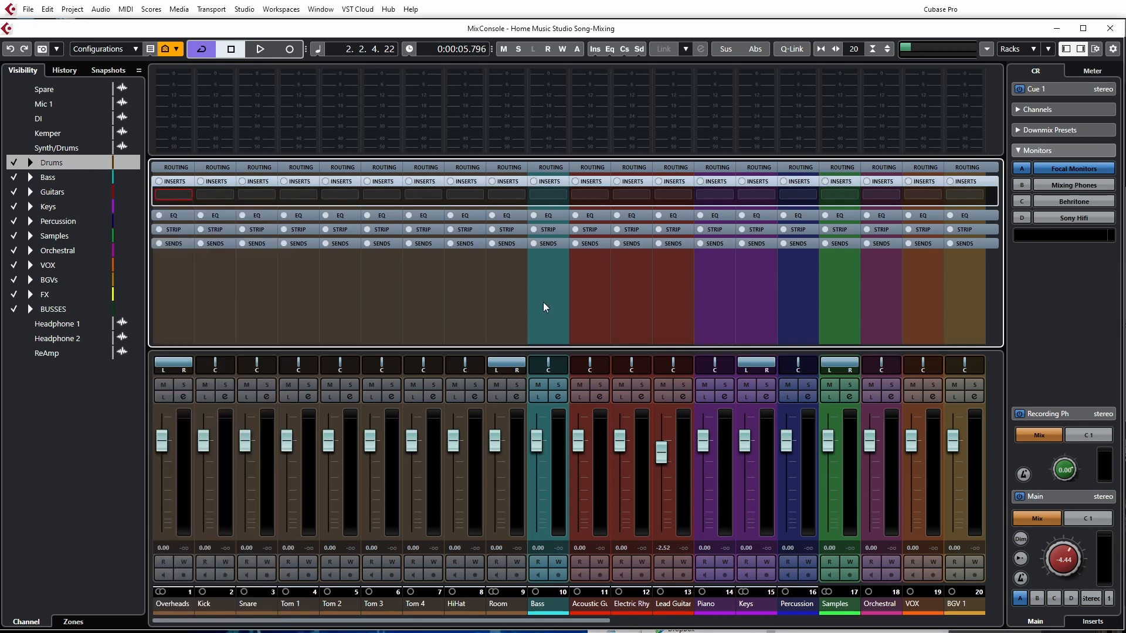
drag(665, 318, 393, 272)
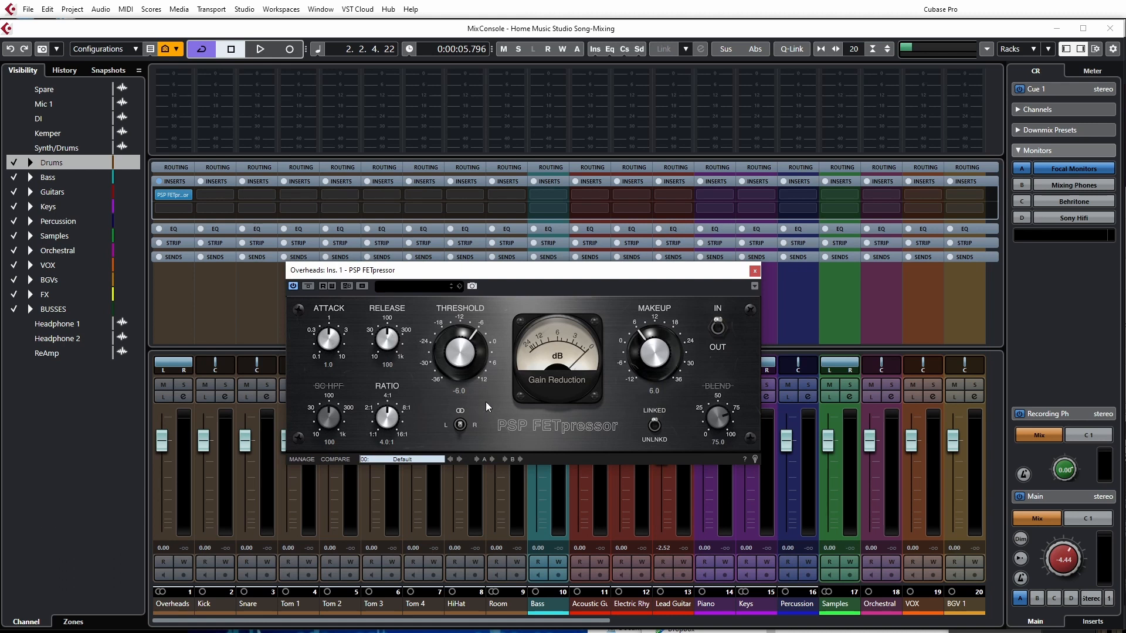
click(293, 286)
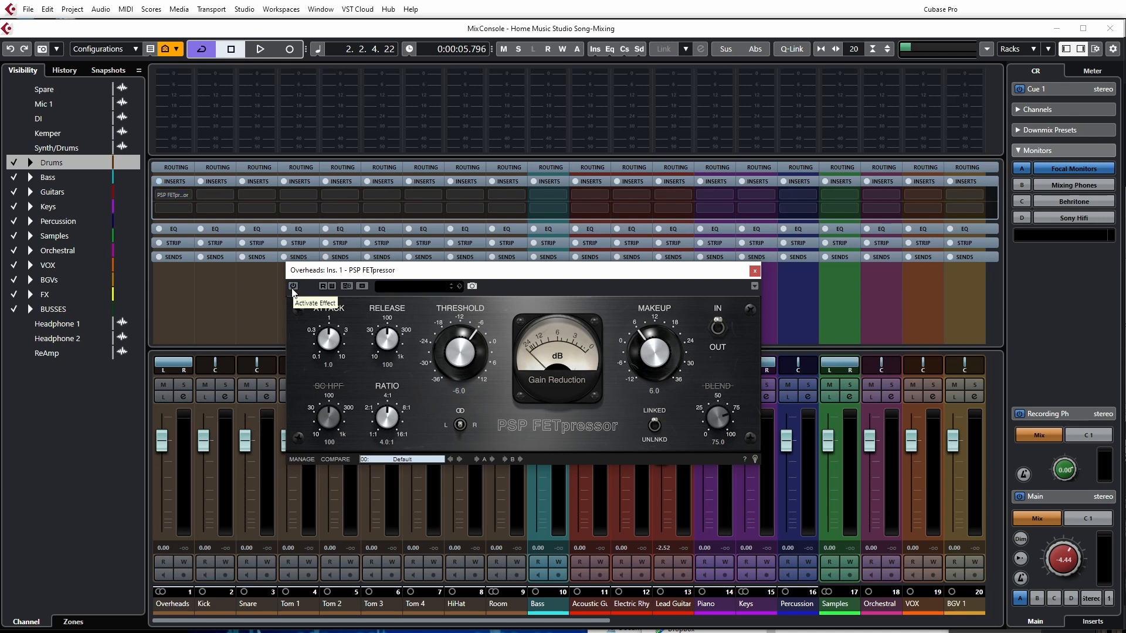
click(755, 270)
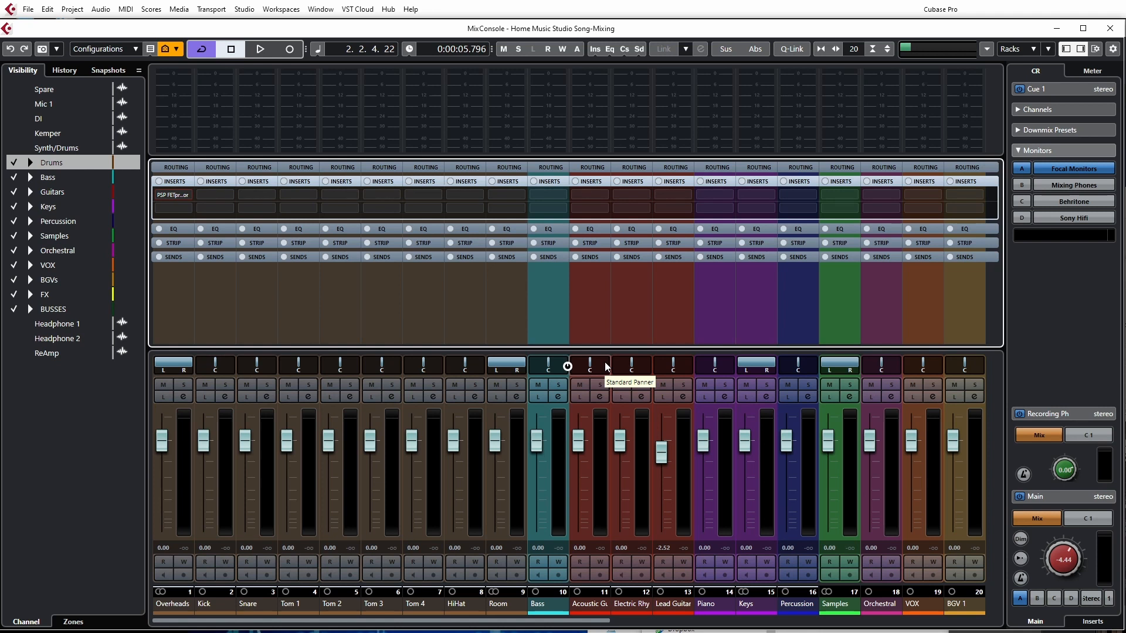
Step: Remove PSP FETpressor from the Overheads channel by choosing No Effect, and collapse the inserts rack
mouse_move(160, 195)
click(187, 195)
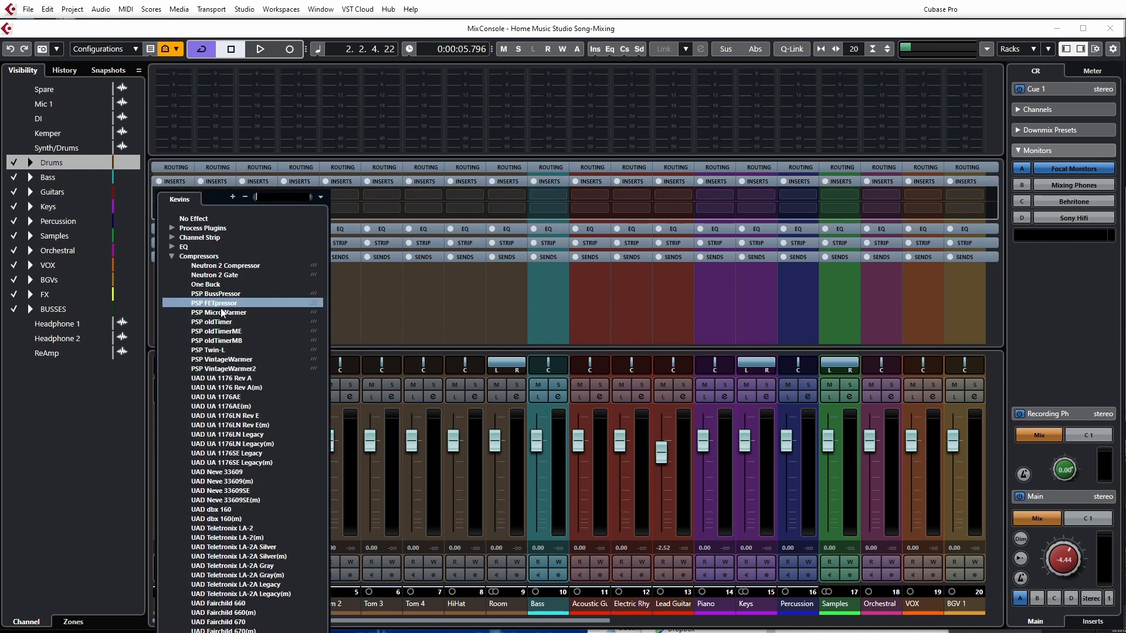
click(186, 220)
click(173, 181)
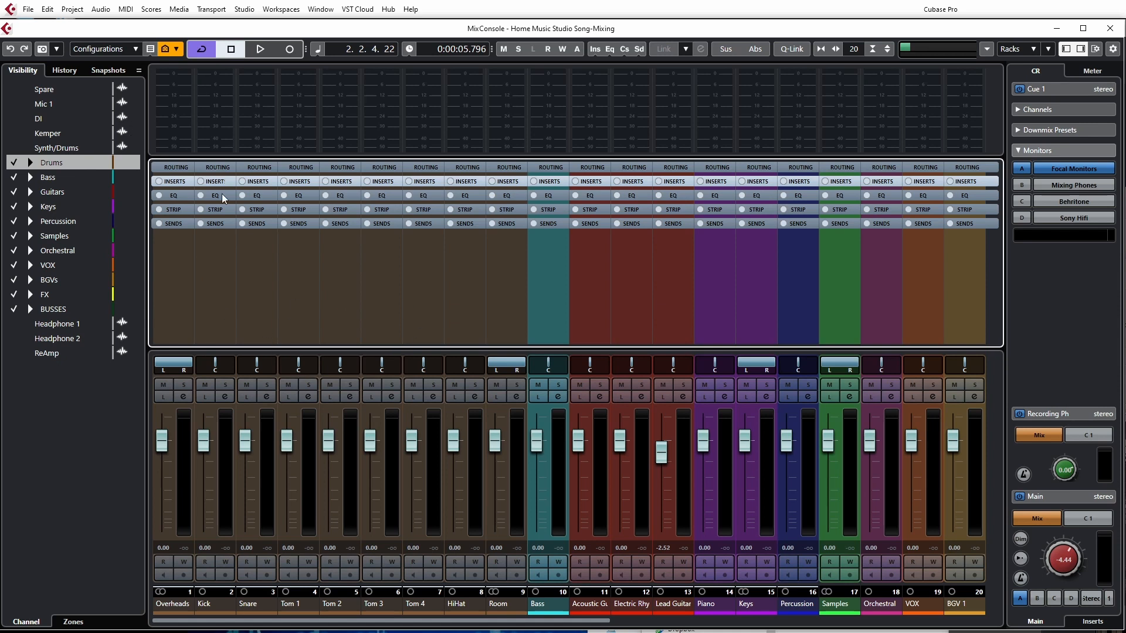
Step: Close the MixConsole, add one marker track in the project window, and move it above the Drums folder
drag(596, 621, 444, 623)
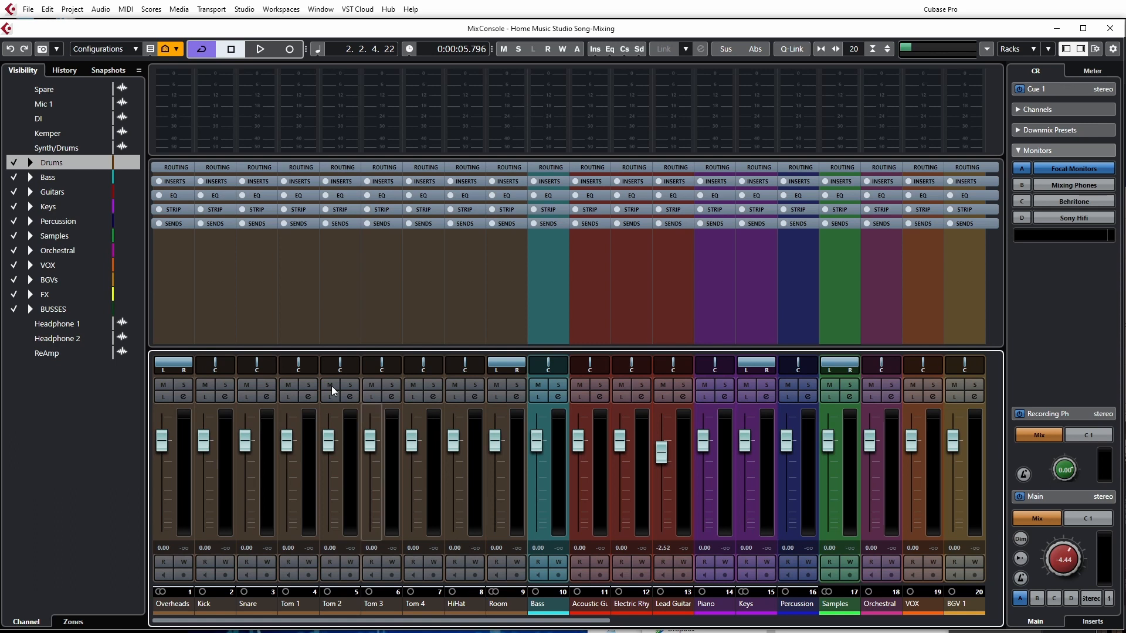
click(1110, 28)
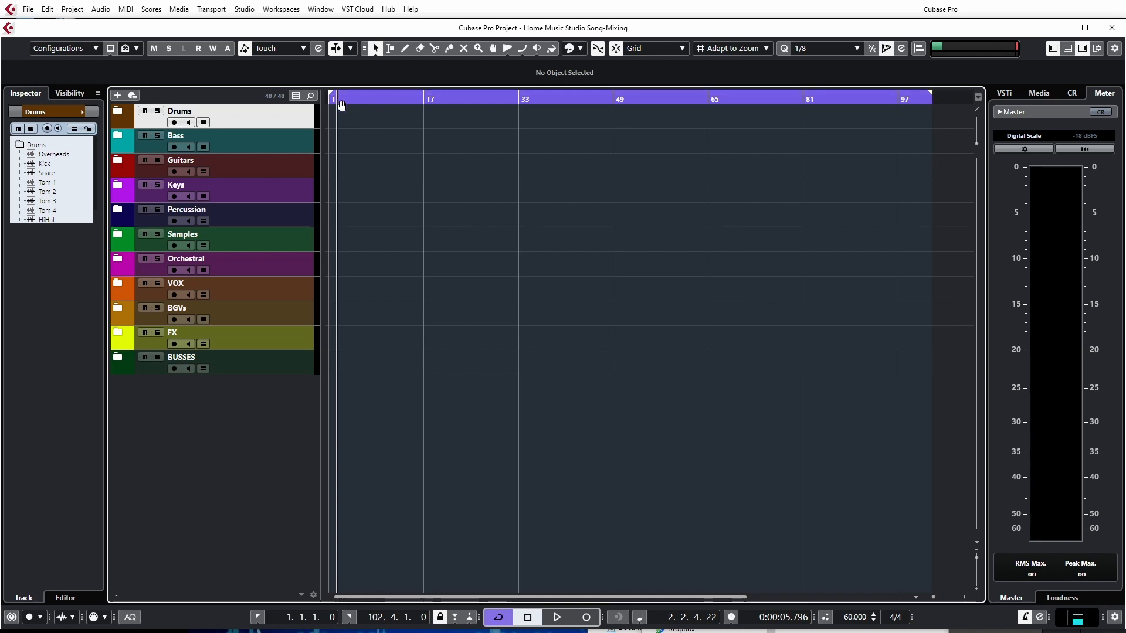
click(118, 95)
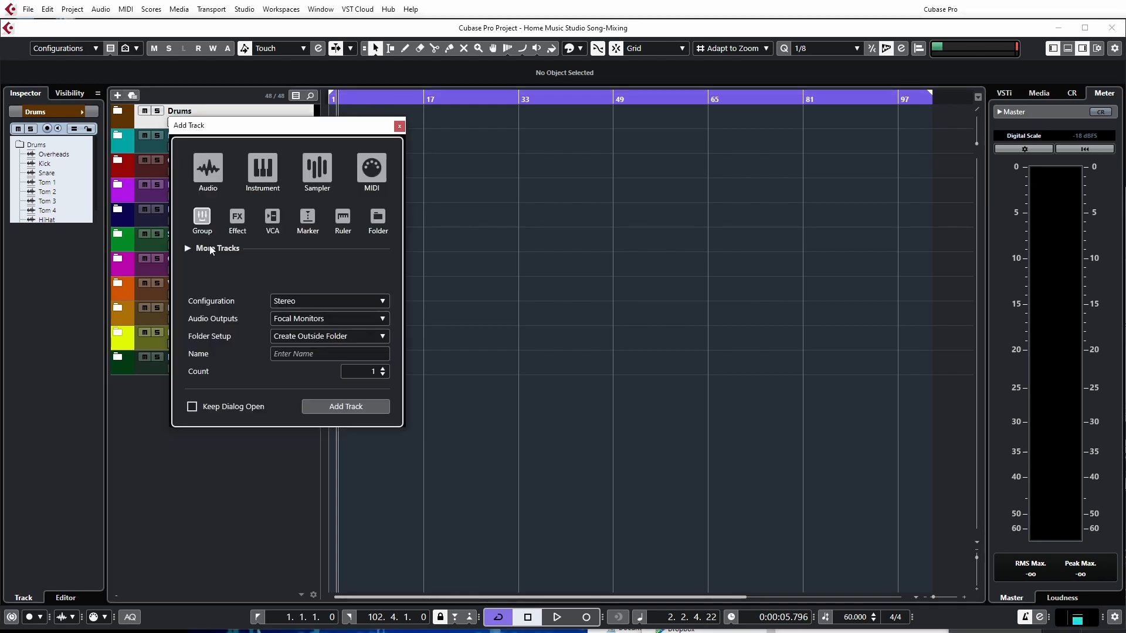
click(308, 222)
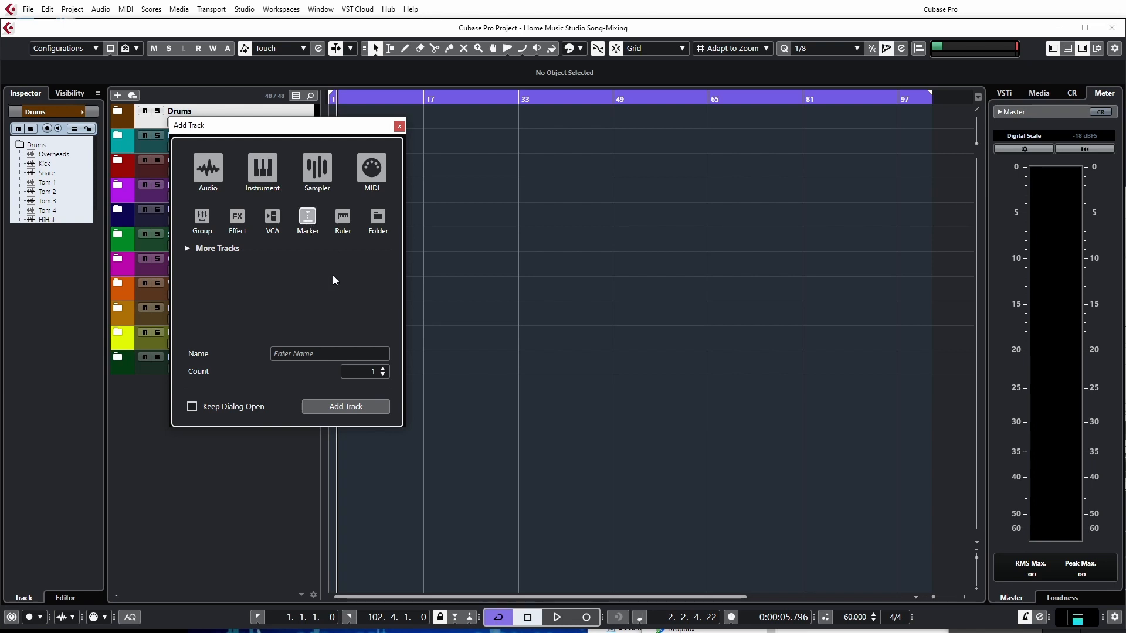
click(339, 406)
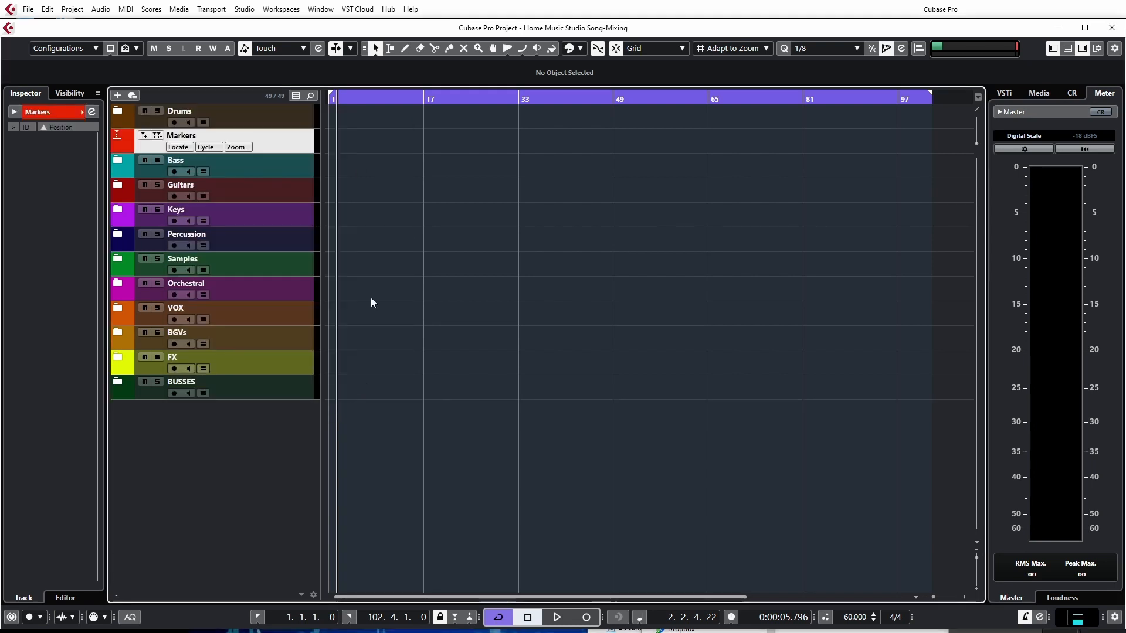
drag(129, 150, 127, 107)
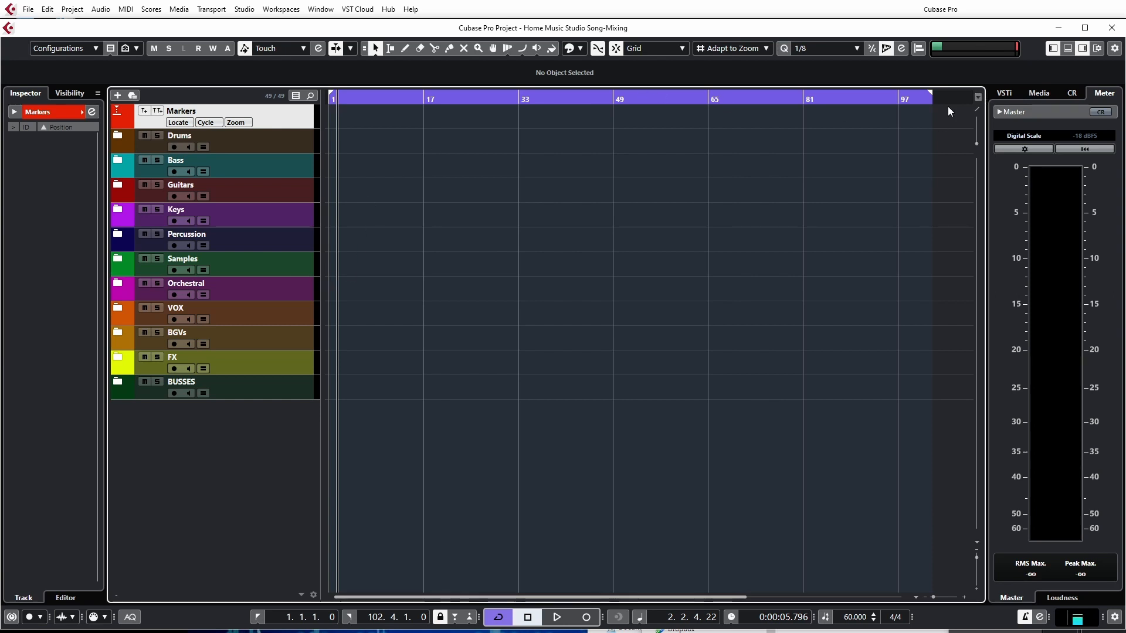
Step: Divide the track list and place the Markers track in the upper section, above the divider
click(979, 99)
click(979, 99)
click(977, 97)
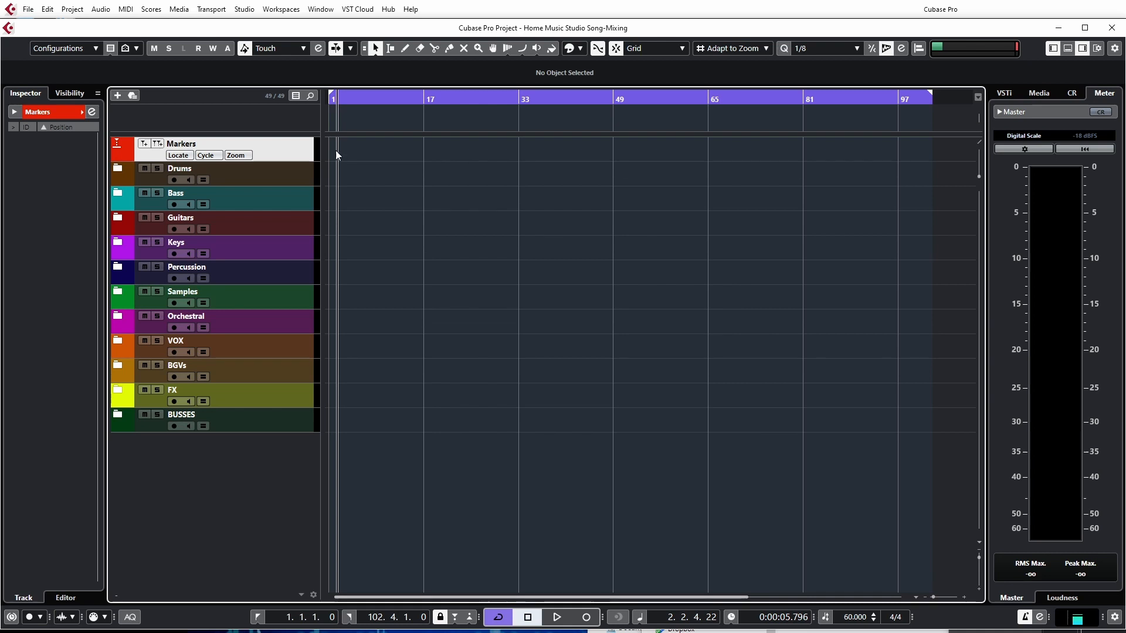
drag(312, 133, 266, 130)
drag(276, 172, 272, 135)
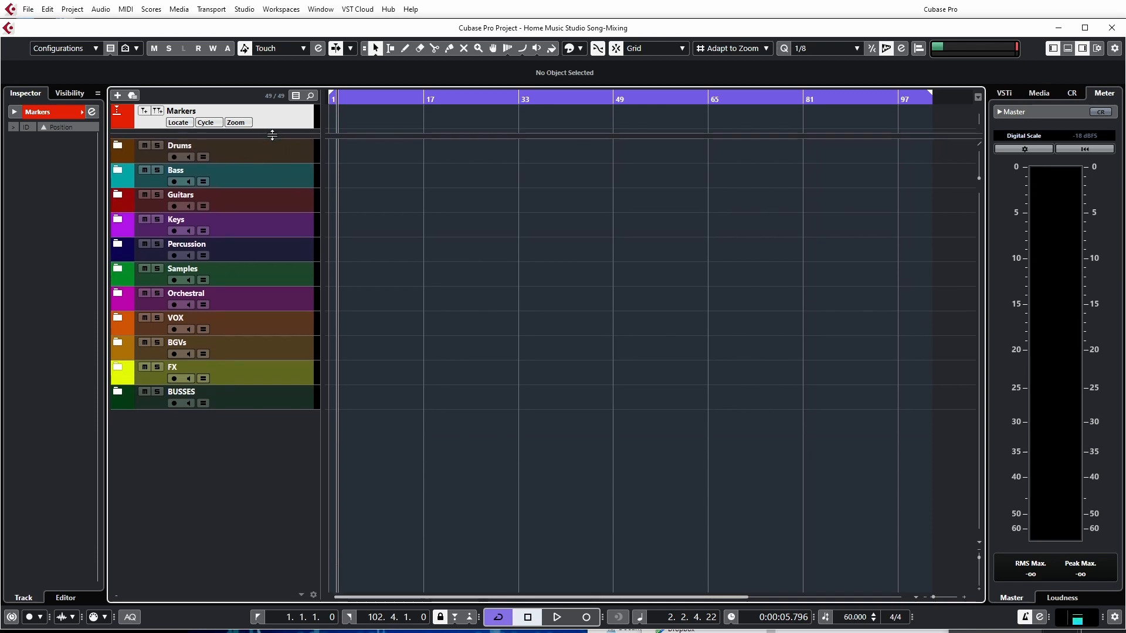
Step: Color the Markers track dark navy blue, using the swatch in the last row of the palette
click(128, 122)
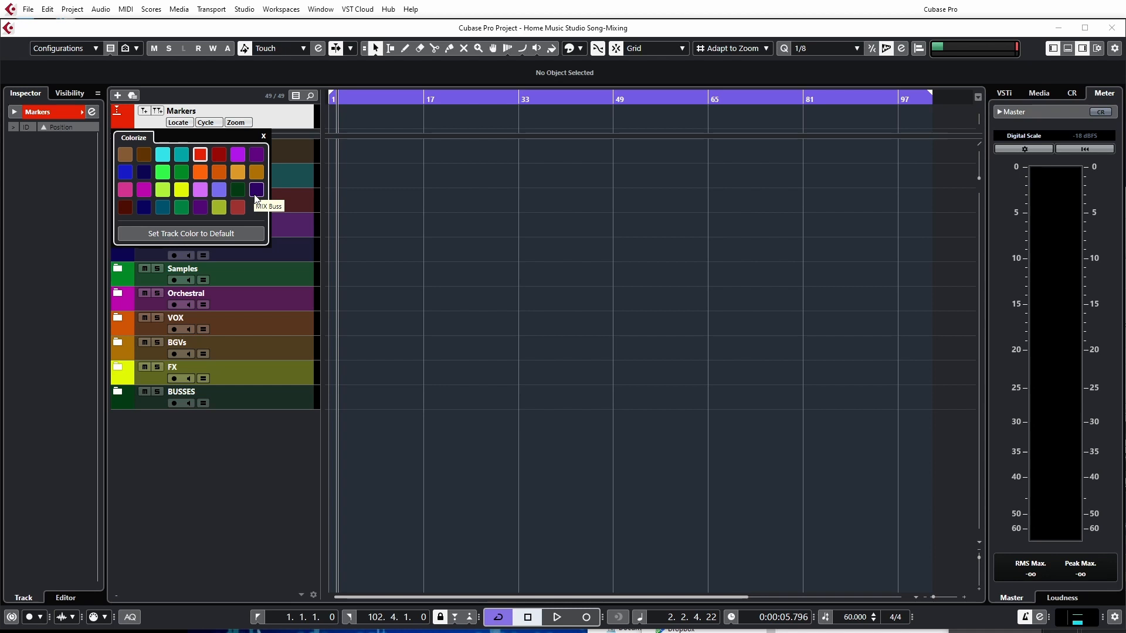
click(144, 208)
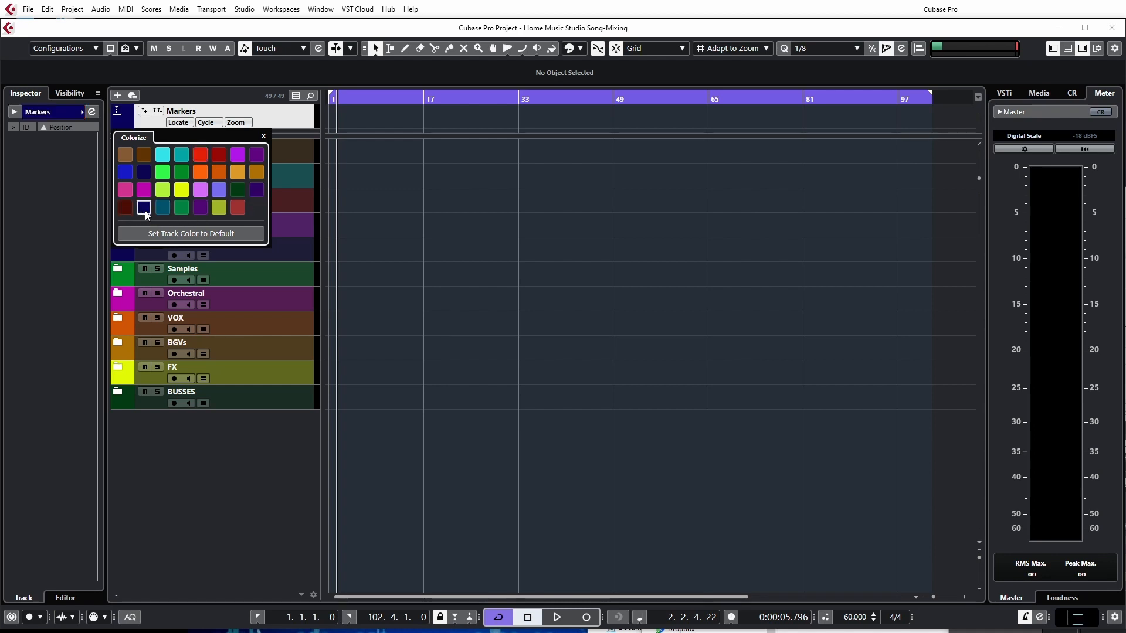
Step: Add a position marker near the start of the Markers track, and delete it
click(122, 121)
click(332, 120)
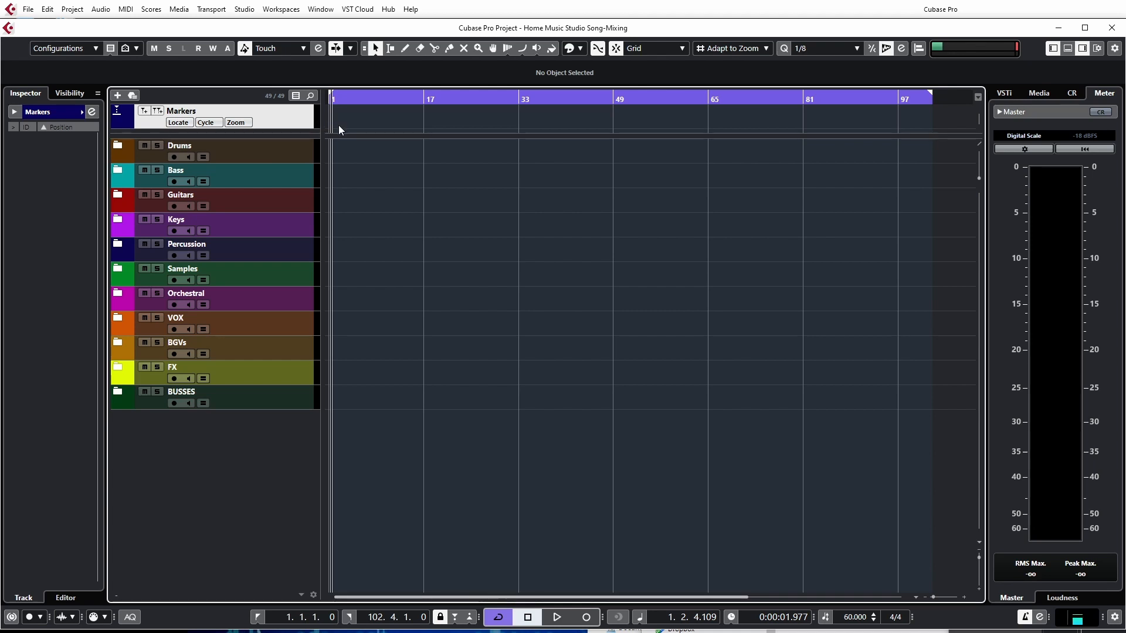
click(143, 112)
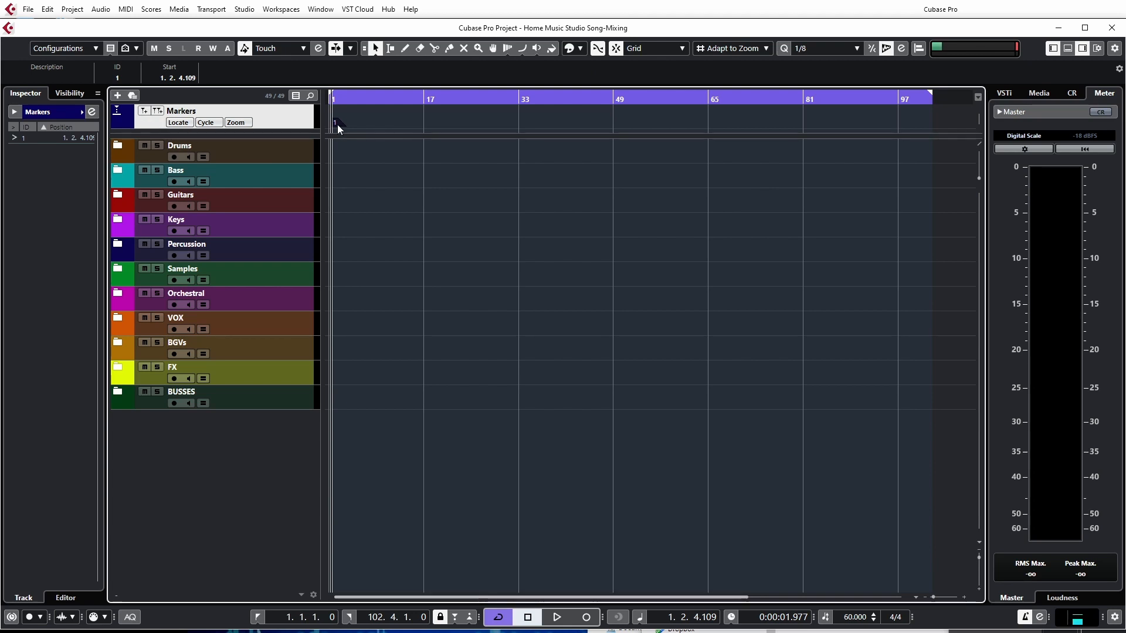
key(Delete)
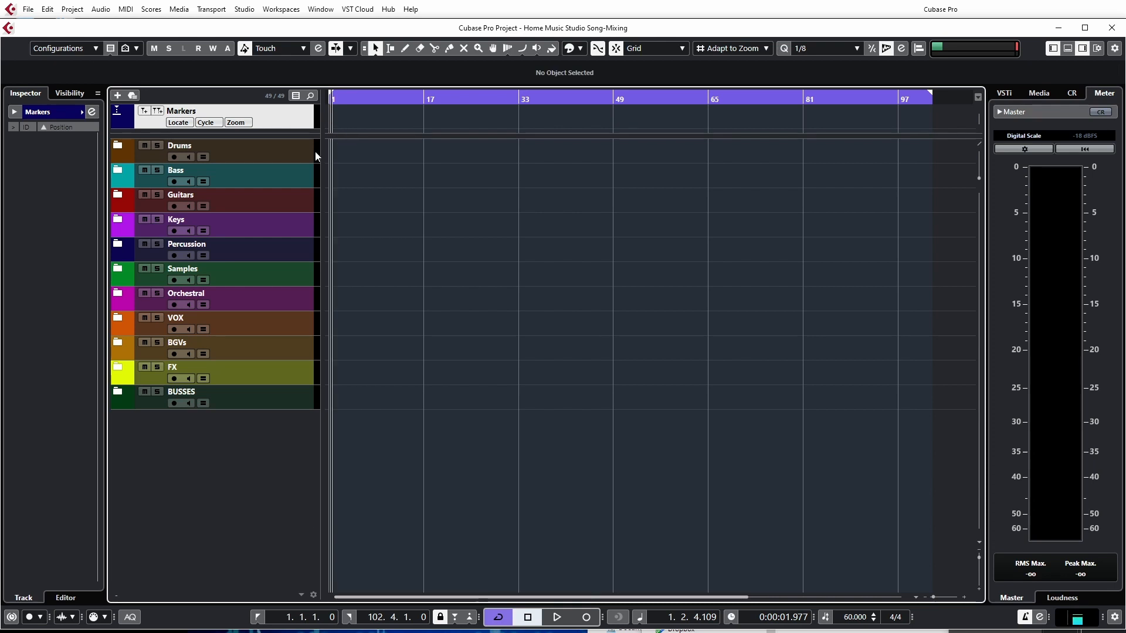
Step: Add a cycle marker on the Markers track spanning bar 1 to bar 103, and place the project cursor at bar 17
click(157, 111)
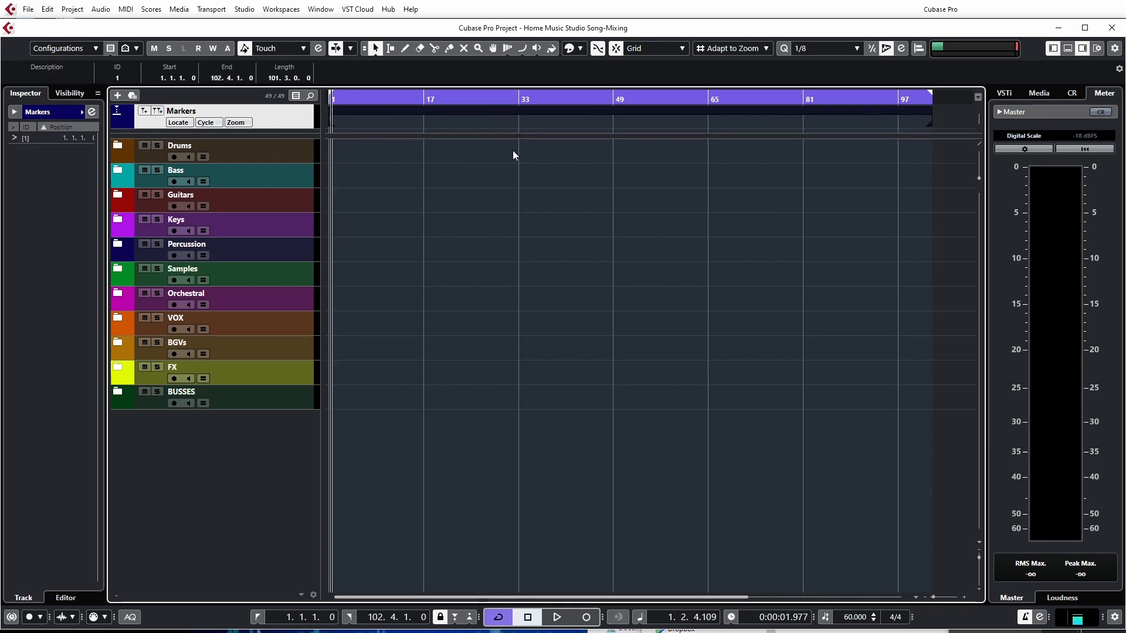
mouse_move(931, 126)
mouse_down()
mouse_move(424, 128)
mouse_move(572, 129)
mouse_up()
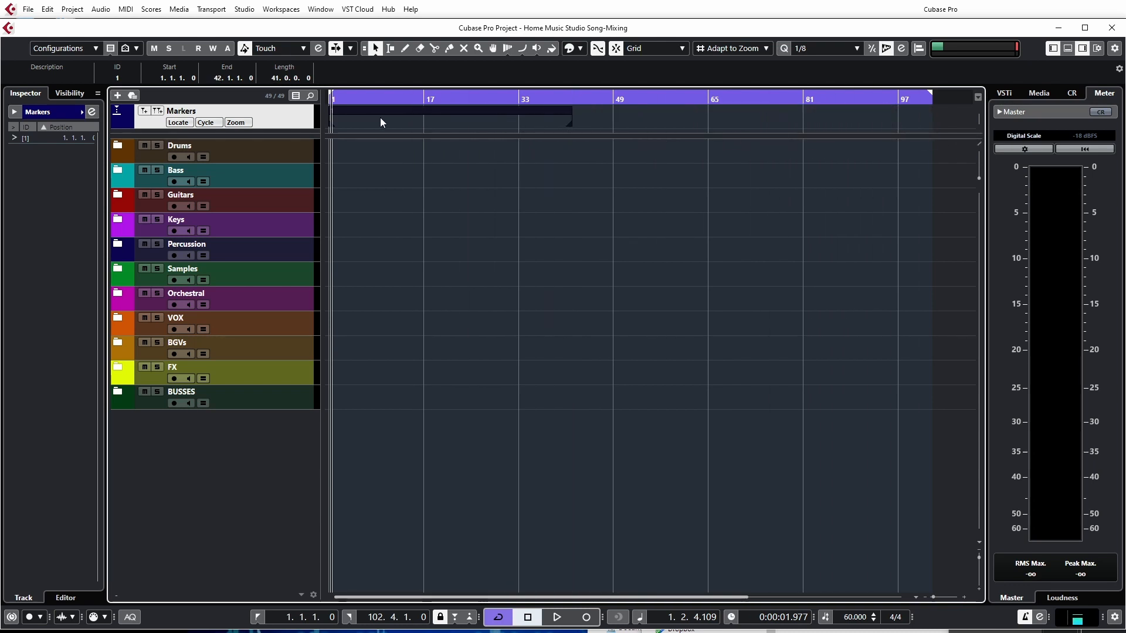
click(421, 101)
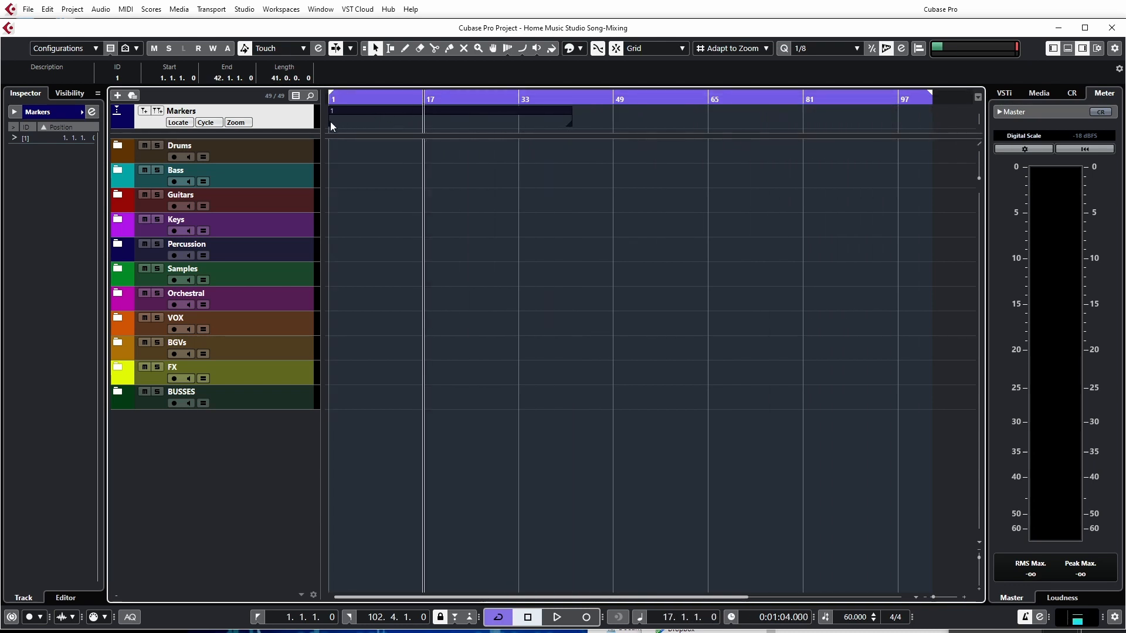
drag(569, 126, 932, 119)
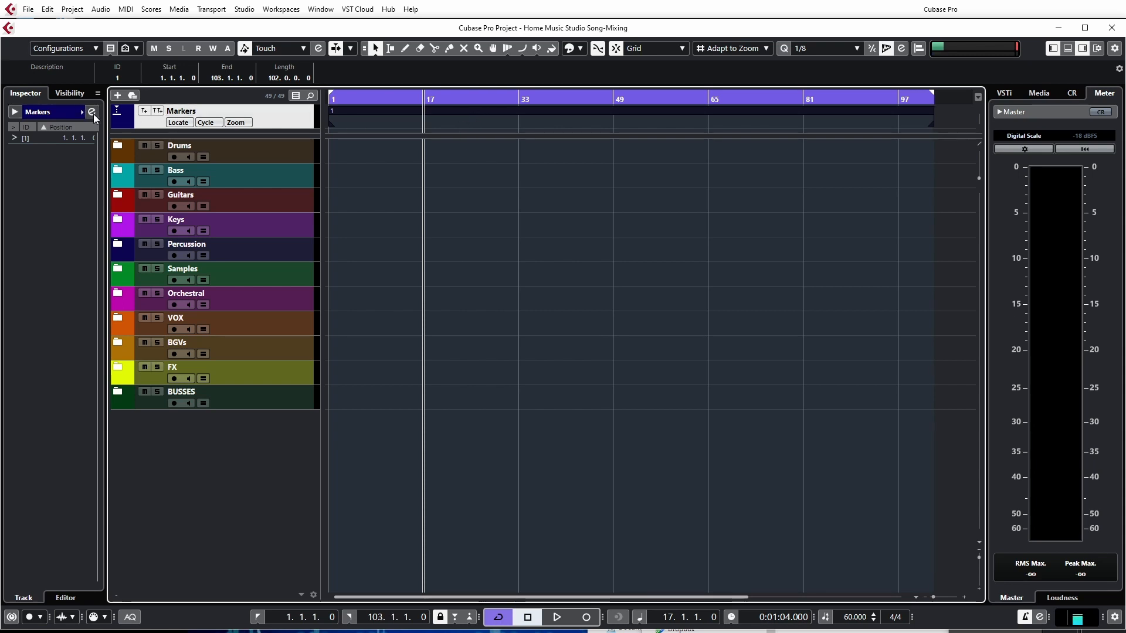
Step: Name the cycle marker Entire Song and color it dark teal, using the swatch in the palette's last row
click(55, 78)
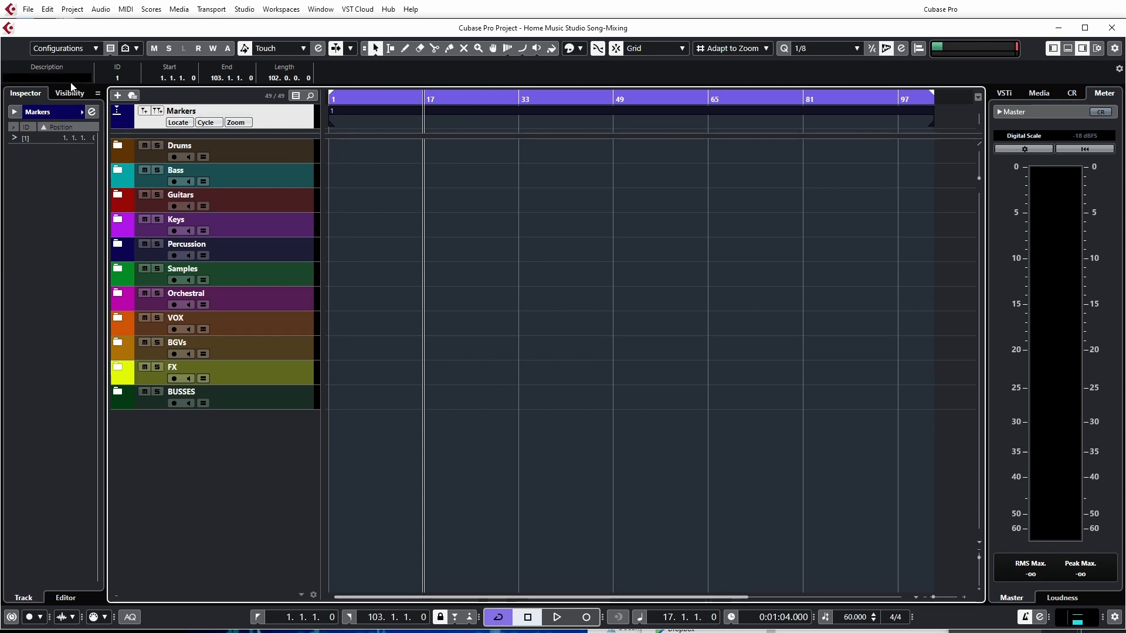
text(Entire Song)
key(Return)
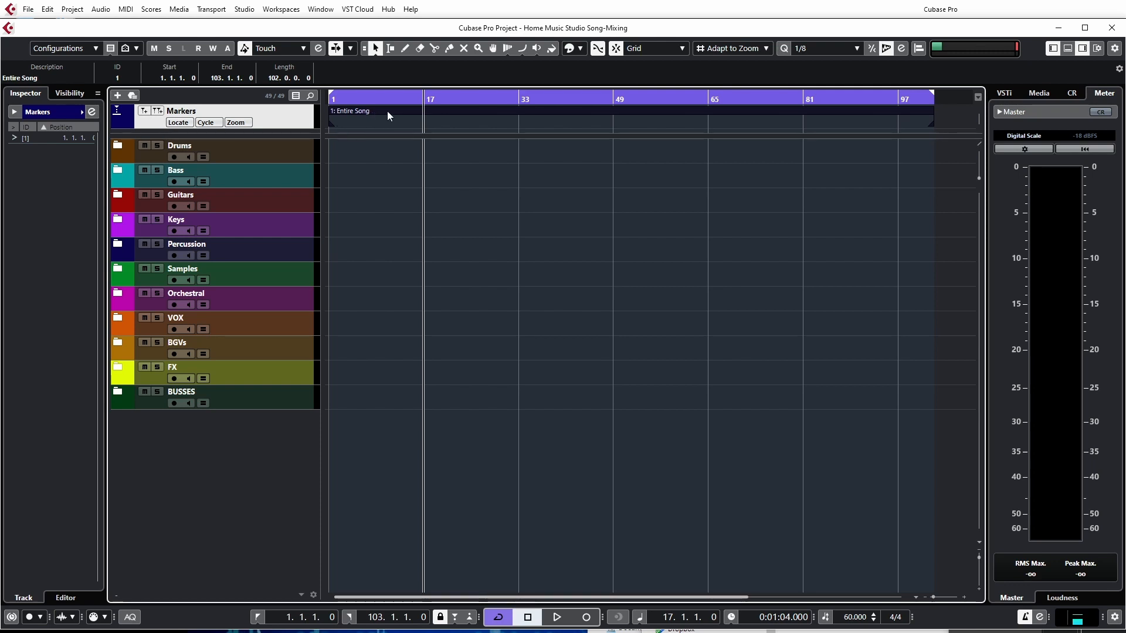
click(580, 50)
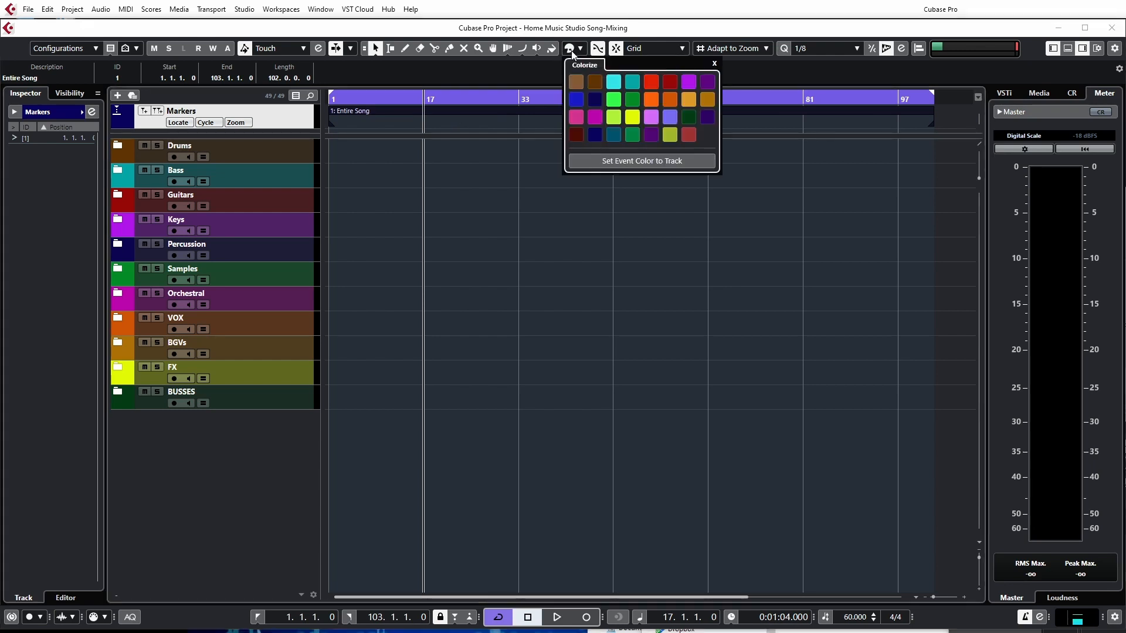
click(613, 138)
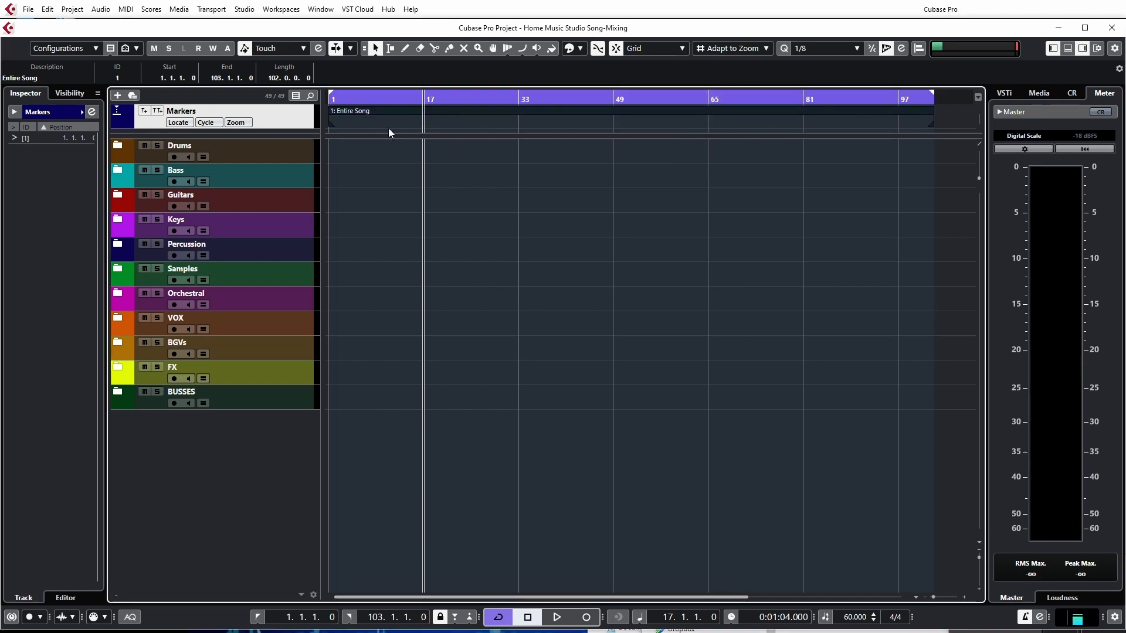
Step: Add a second cycle marker on the Markers track, and enlarge the track list section above the divider
click(157, 111)
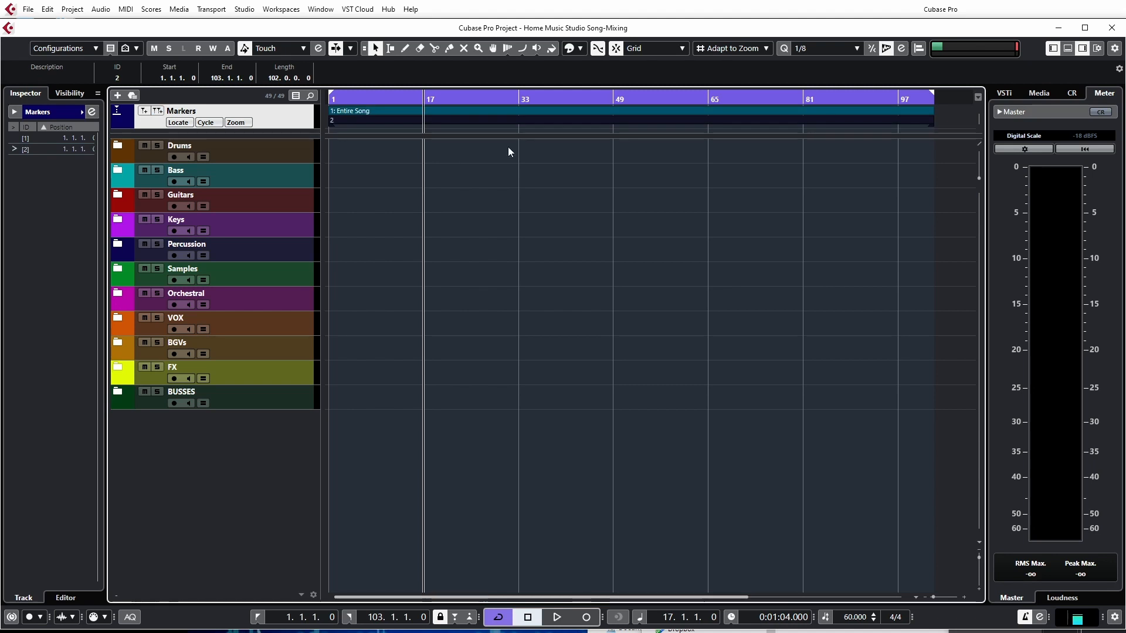
drag(931, 126, 394, 126)
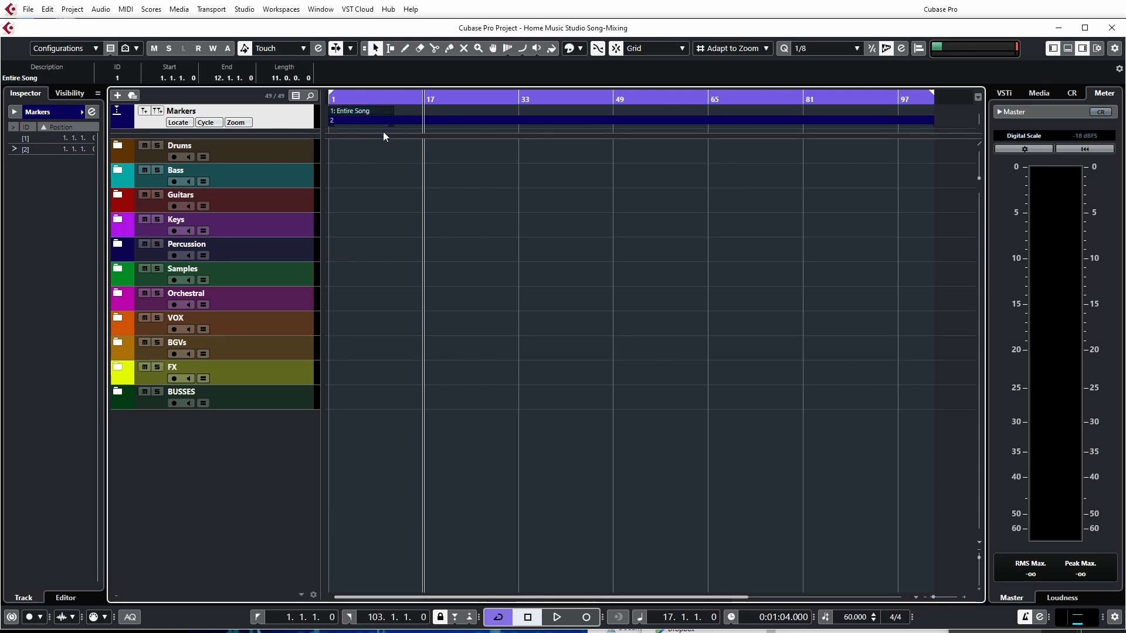
drag(314, 137, 315, 173)
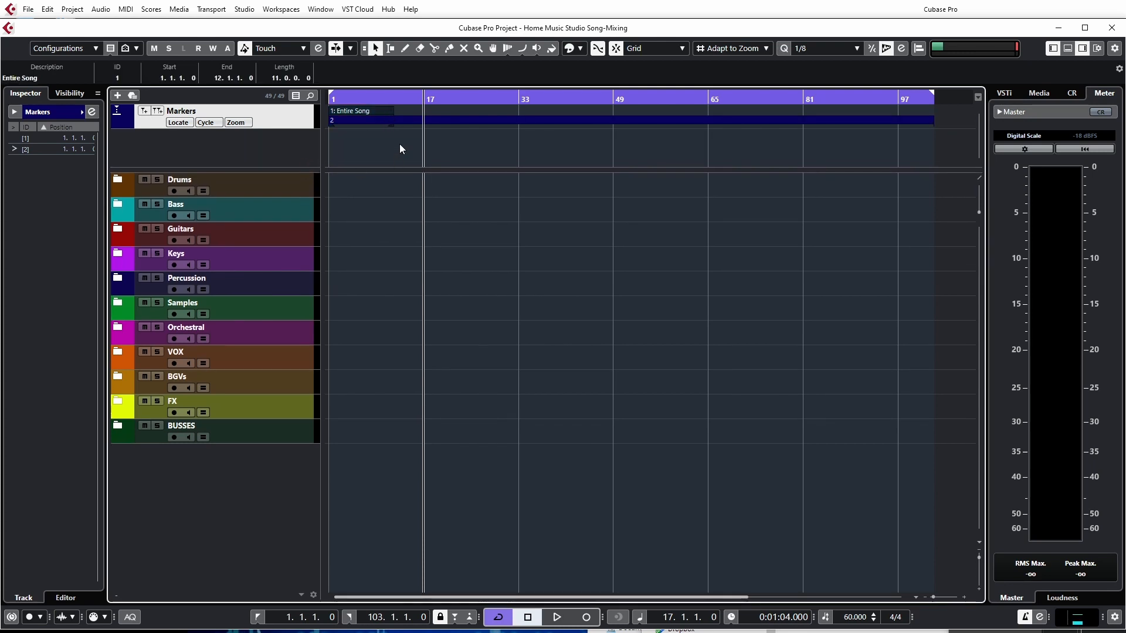
Step: Set the second cycle marker's end to bar 8 and the Entire Song marker's end to bar 97
mouse_move(390, 126)
mouse_down()
mouse_move(922, 124)
mouse_move(367, 126)
mouse_up()
click(919, 122)
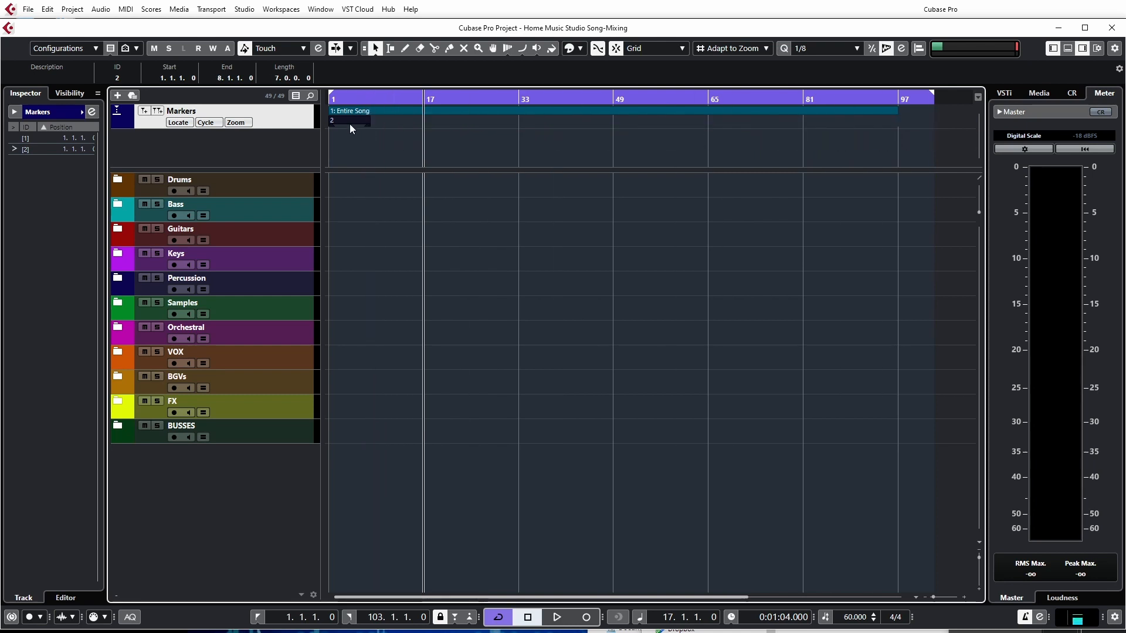
Step: Name the second cycle marker Intro
click(50, 77)
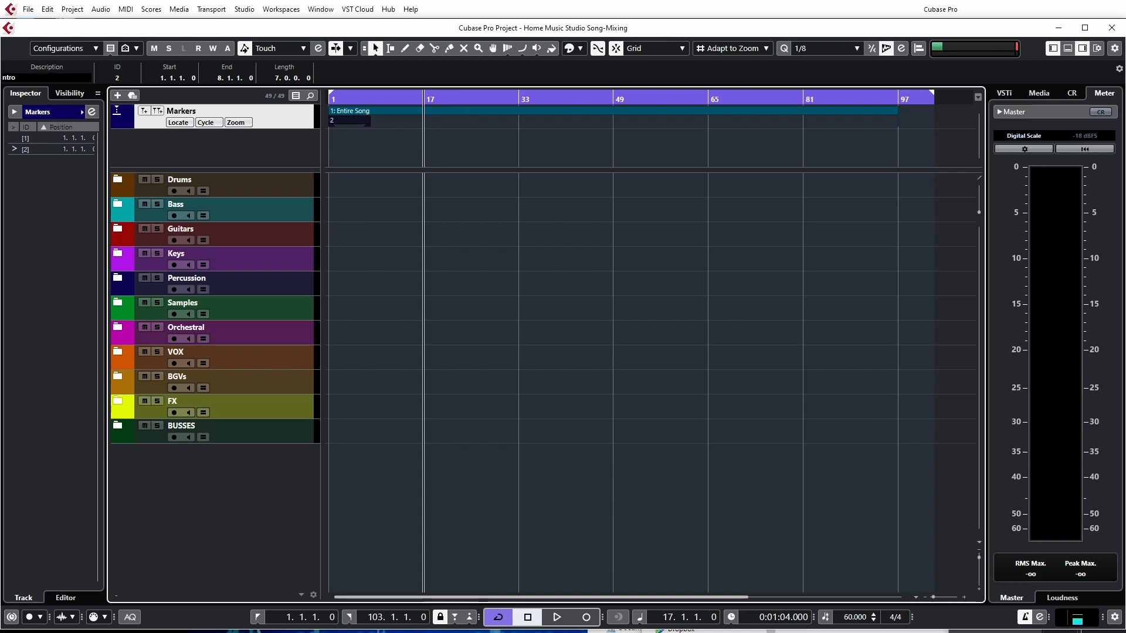
text(ntro)
key(ctrl+a)
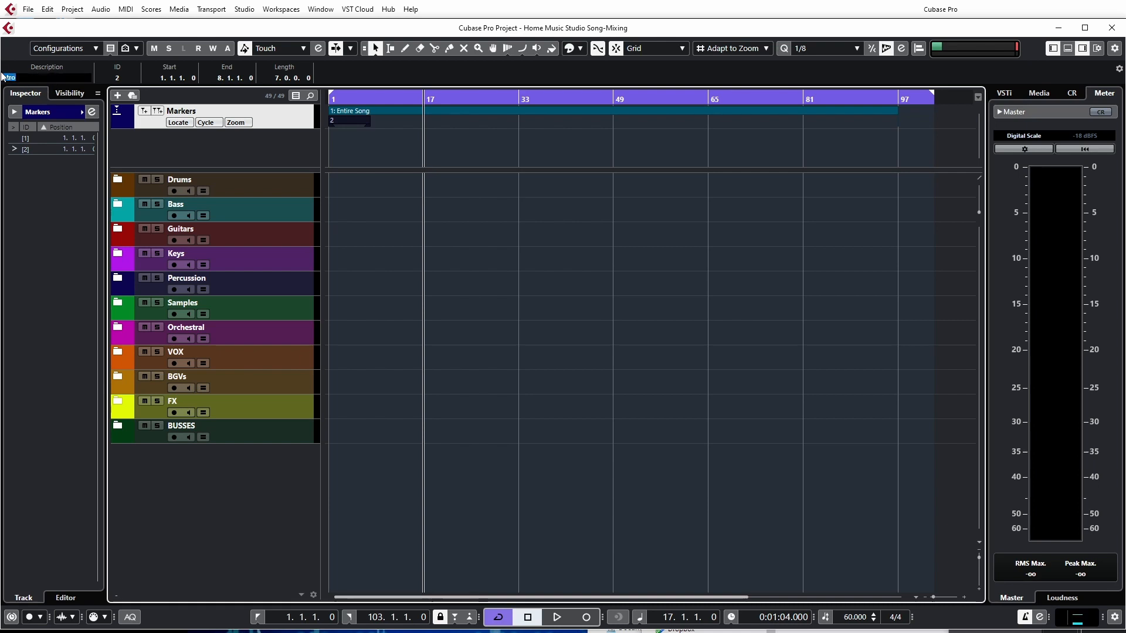
text(Intro)
key(Return)
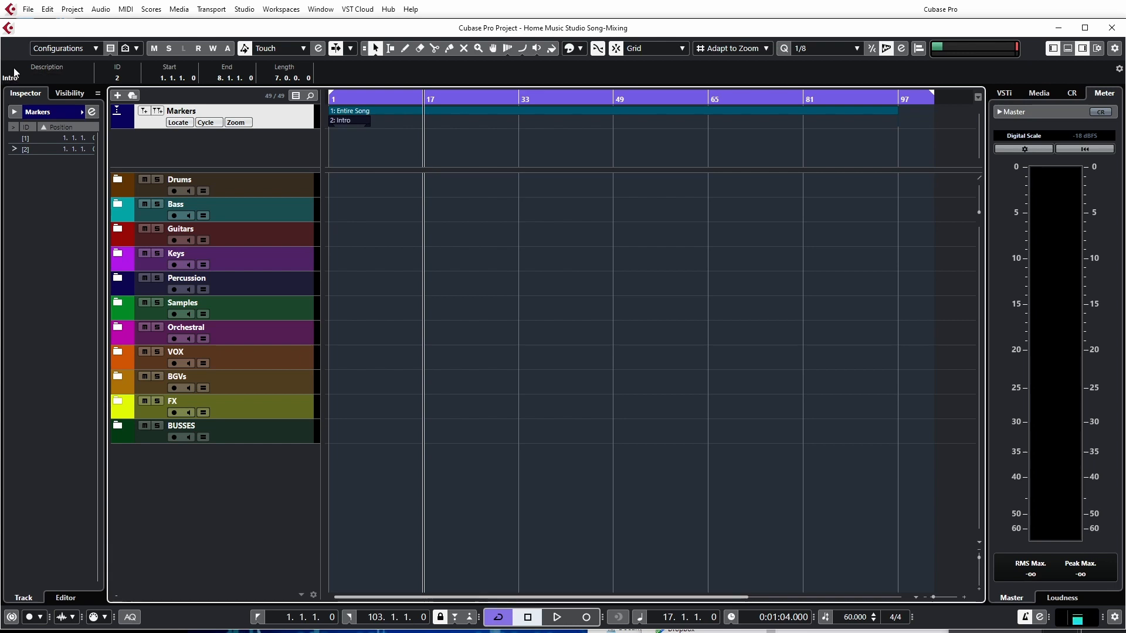
Step: Add a third cycle marker from bar 1 to bar 15 and name it Verse 1
click(157, 111)
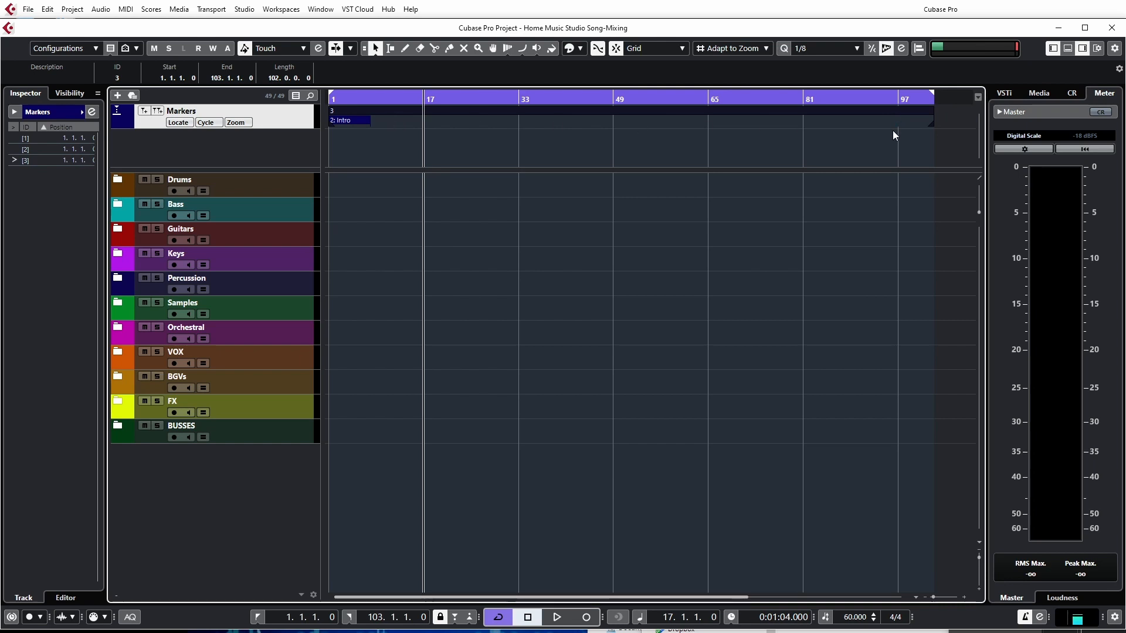
drag(931, 124, 413, 117)
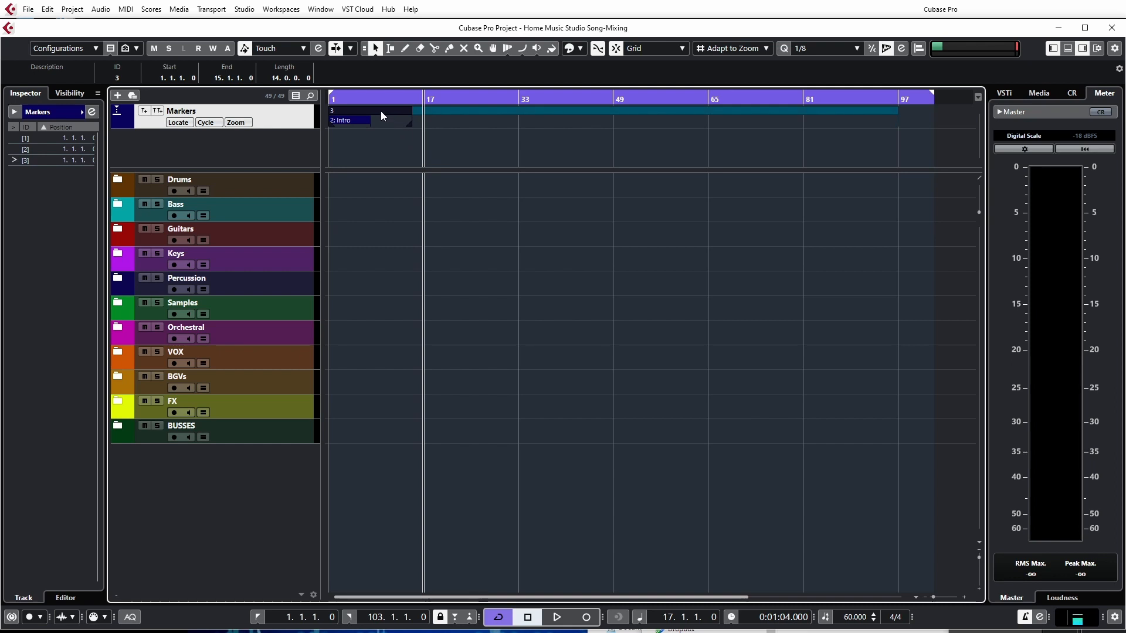
click(64, 76)
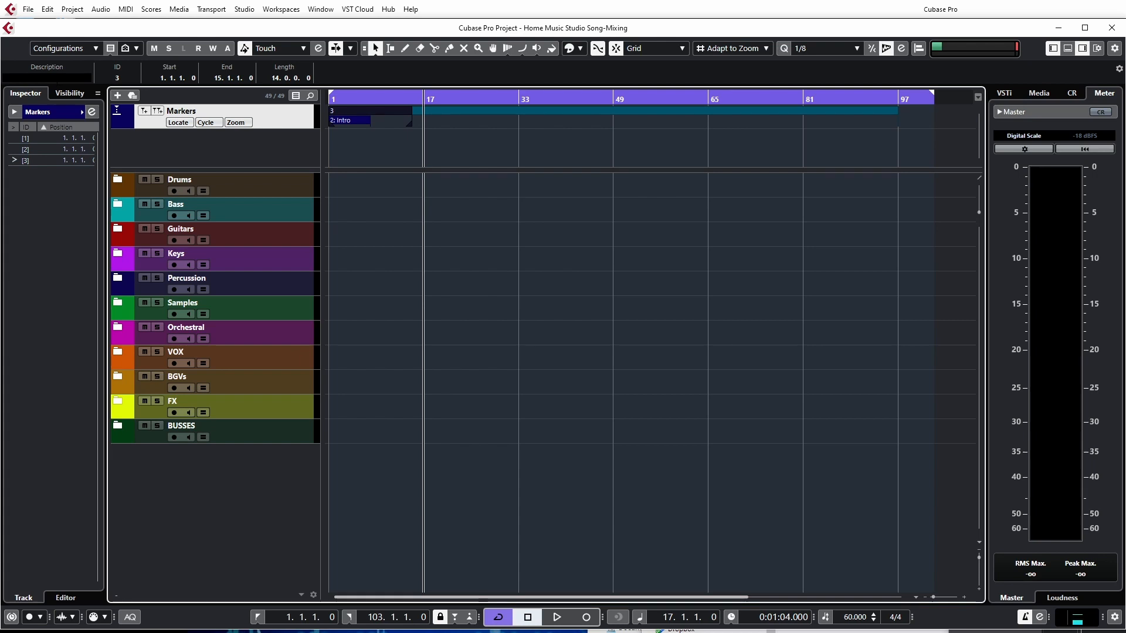
text(Home Music Studio Song-Mixing)
key(Return)
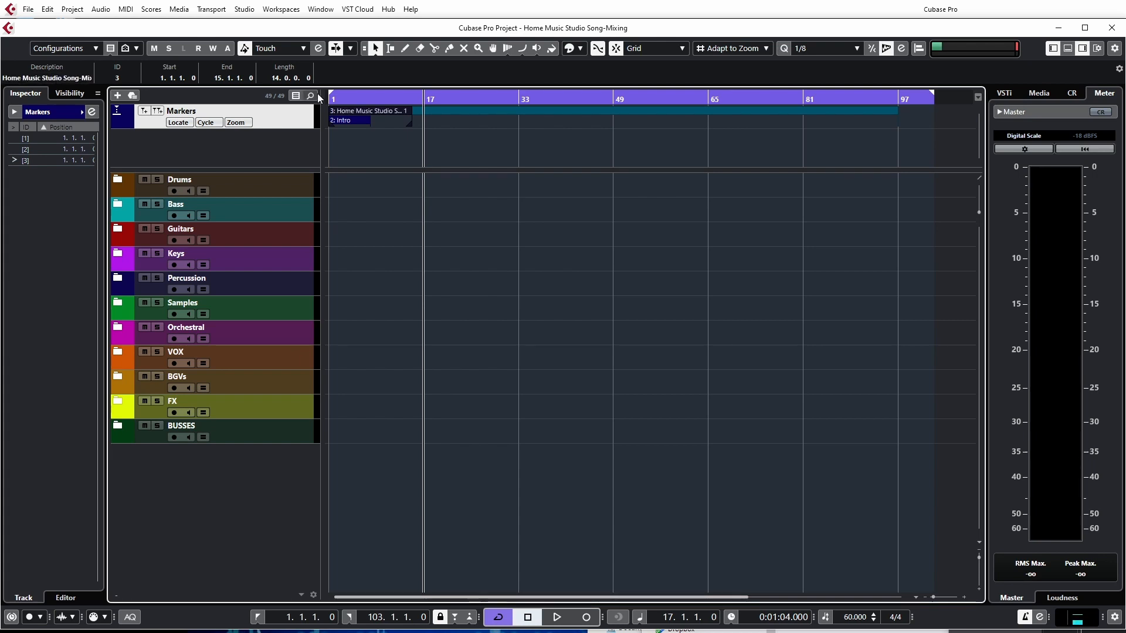
key(ctrl+z)
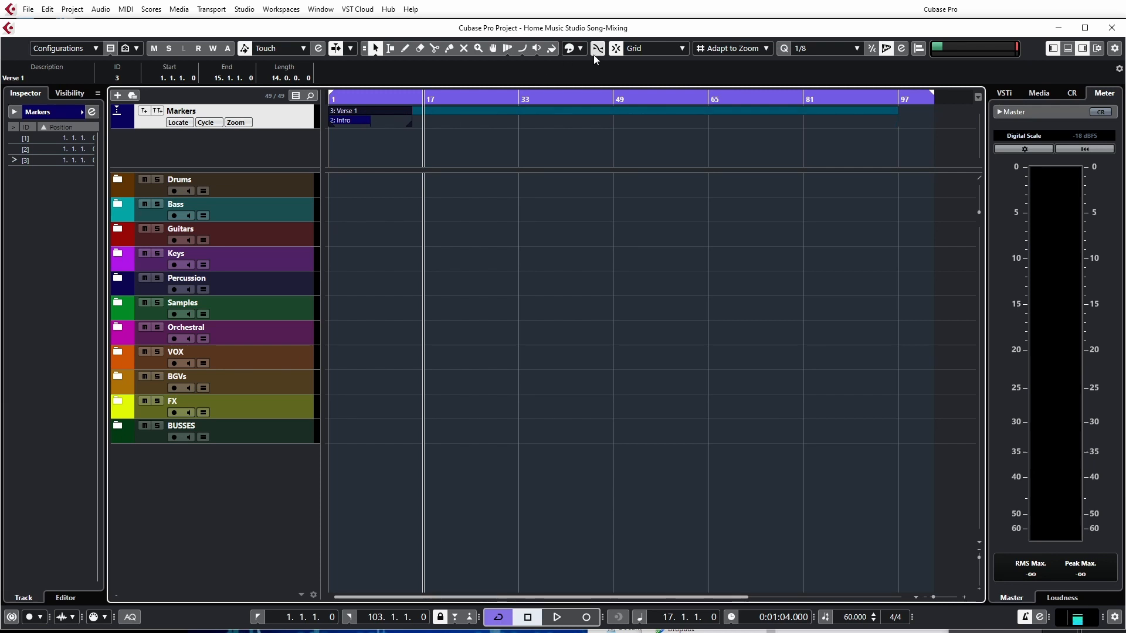
Step: Color the Verse 1 marker with the dark purple Verse Loop swatch, and the Intro marker with the green swatch in the palette's last row
click(570, 48)
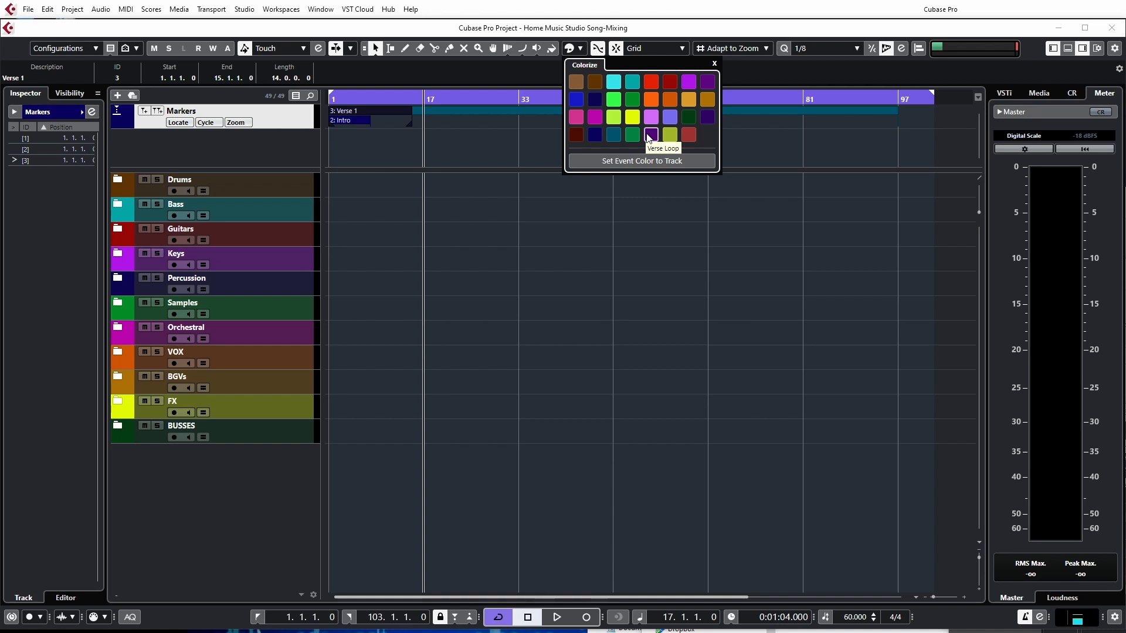
click(462, 129)
click(357, 122)
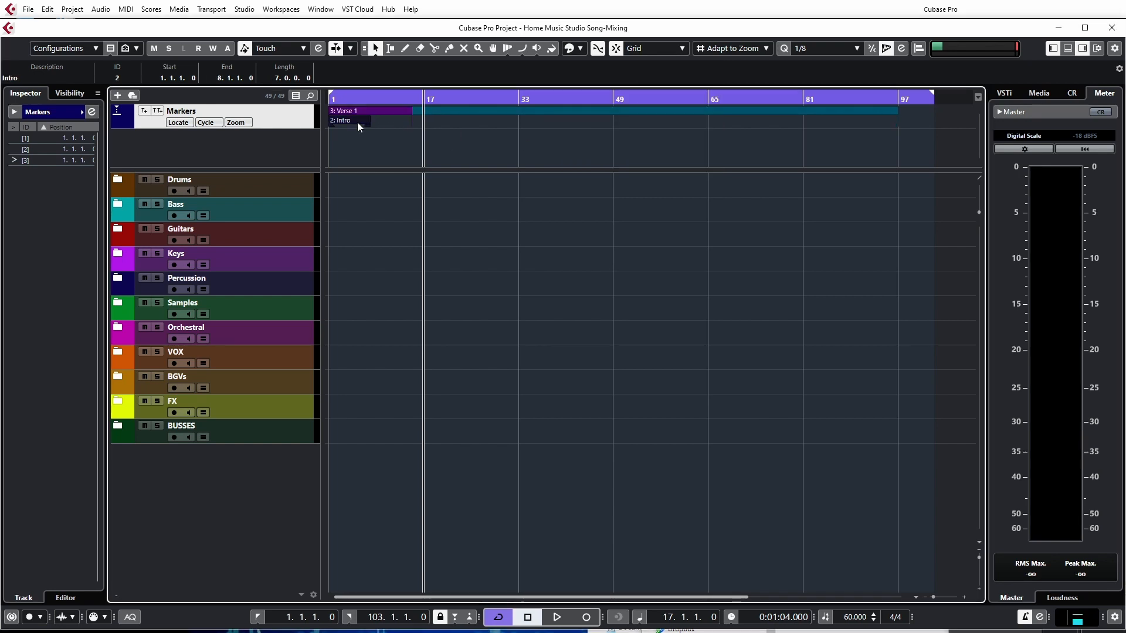
click(569, 50)
click(632, 136)
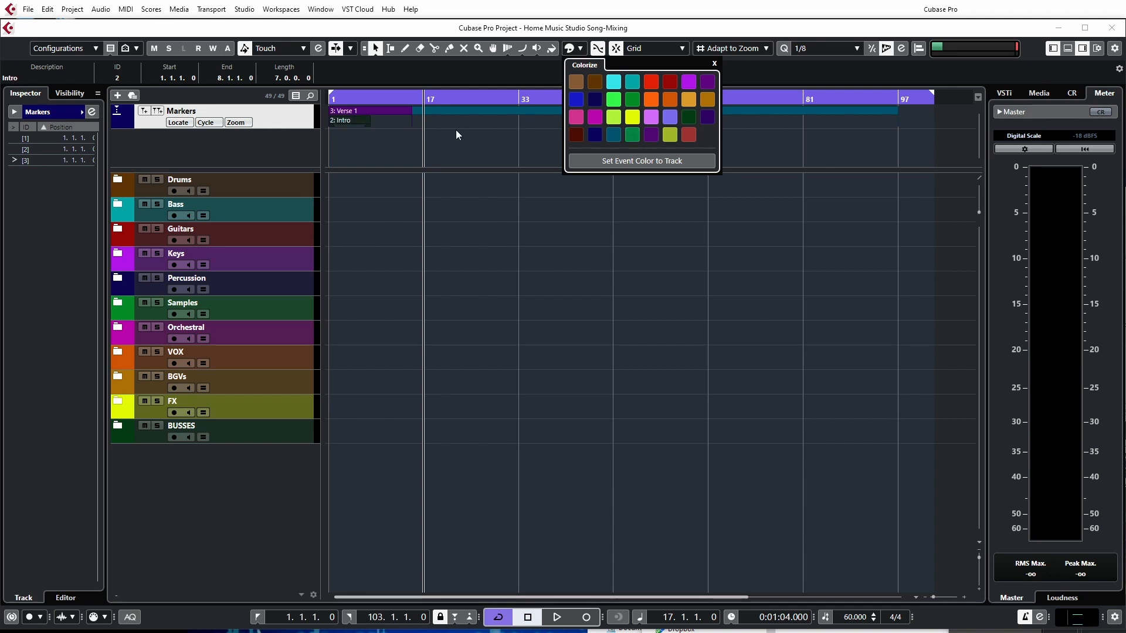
click(389, 128)
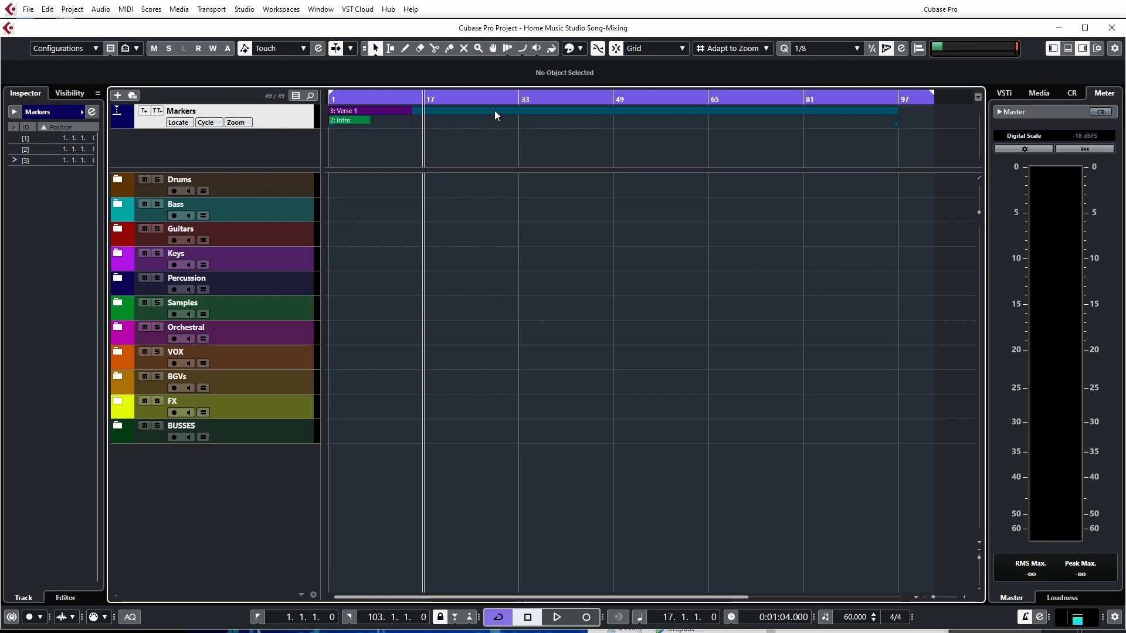
Step: Shorten the Verse 1 marker to end at bar 14, and increase the Markers track's height
click(389, 113)
mouse_move(410, 124)
mouse_down()
mouse_move(426, 125)
mouse_move(404, 125)
mouse_up()
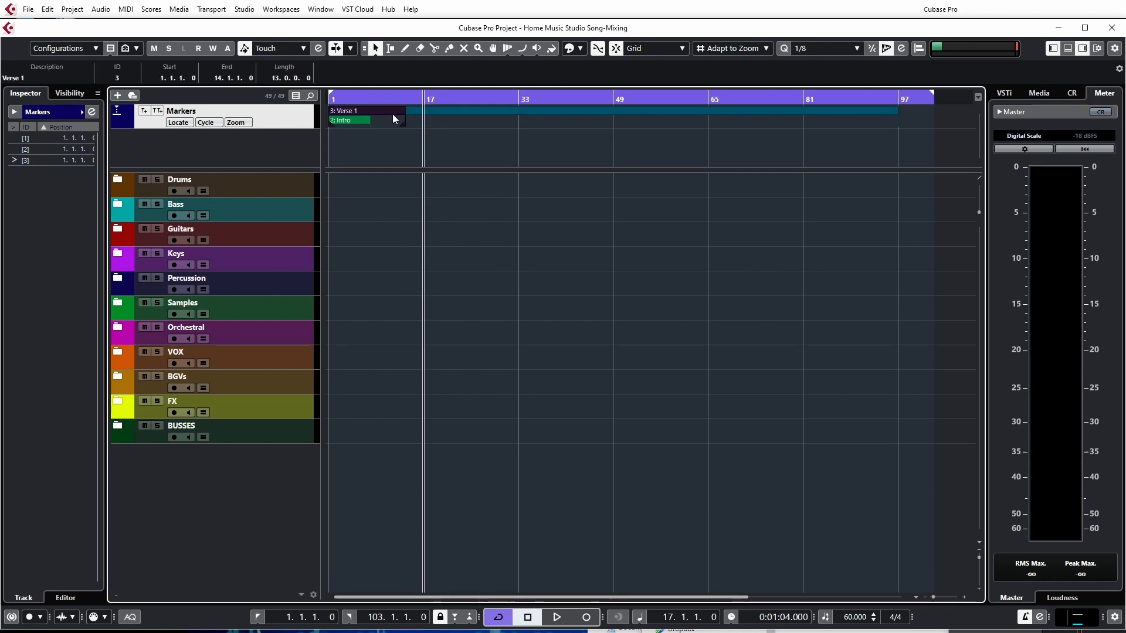
drag(291, 129, 288, 151)
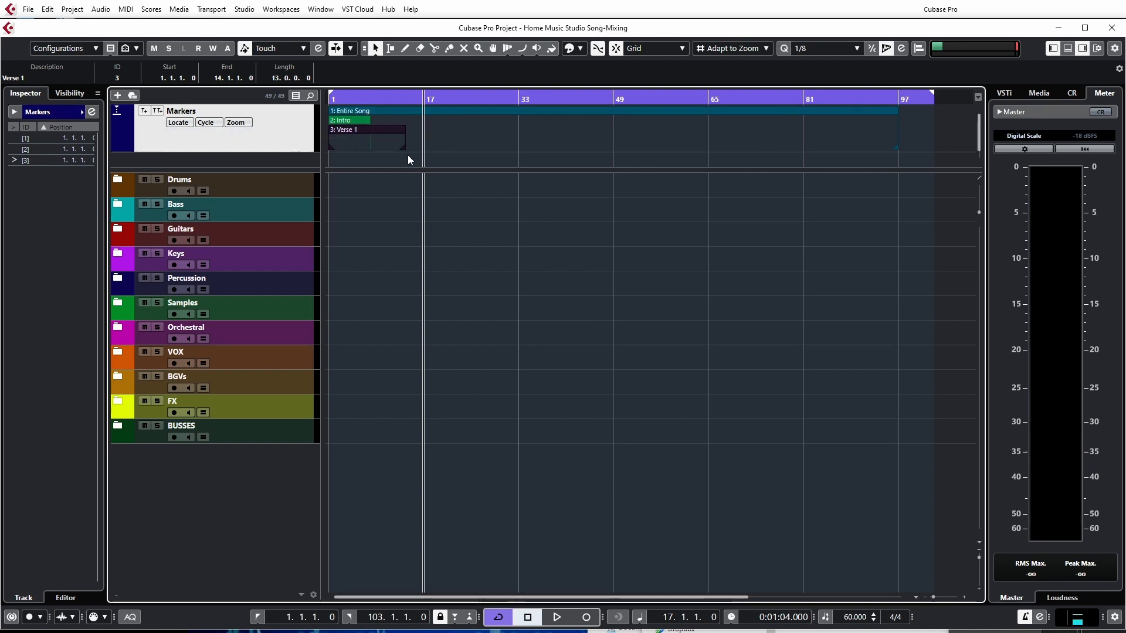
Step: Set the locators to the Verse 1 marker's range, and switch them to the Entire Song marker's range
double_click(382, 129)
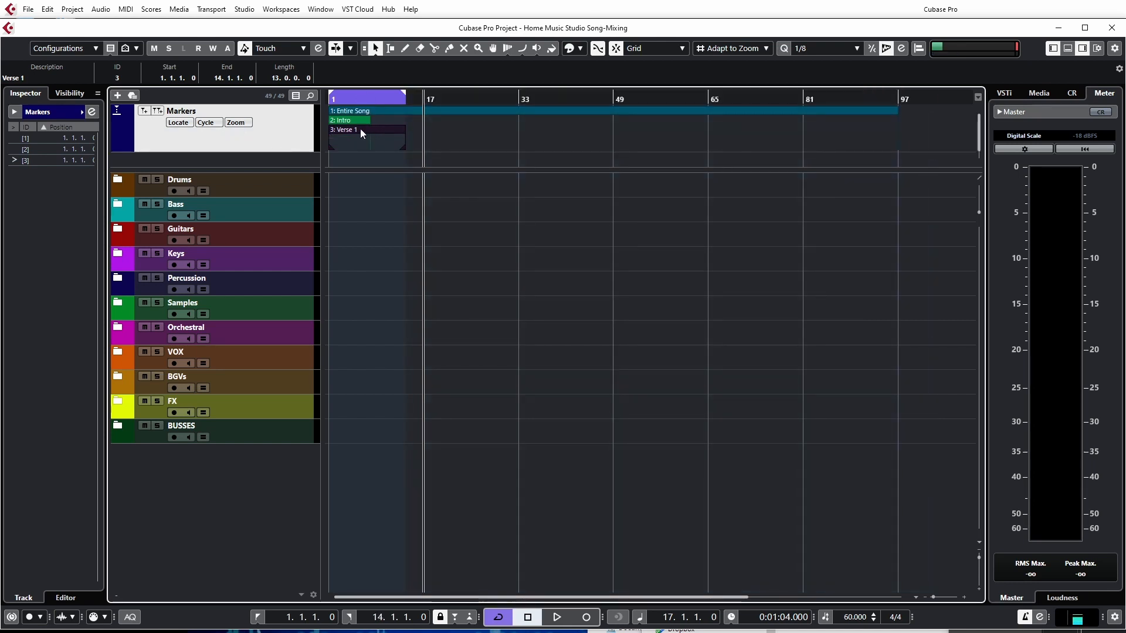
double_click(388, 113)
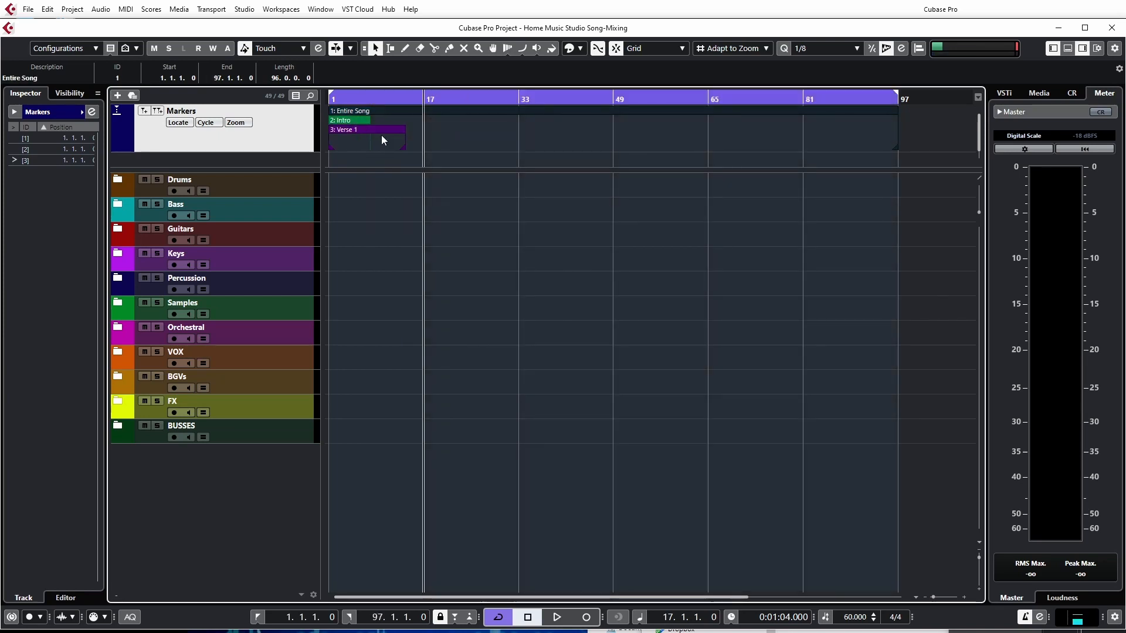
Step: Move the Verse 1 marker to start at bar 8, directly after the Intro marker
mouse_move(379, 129)
mouse_down()
mouse_move(441, 127)
mouse_move(400, 121)
mouse_up()
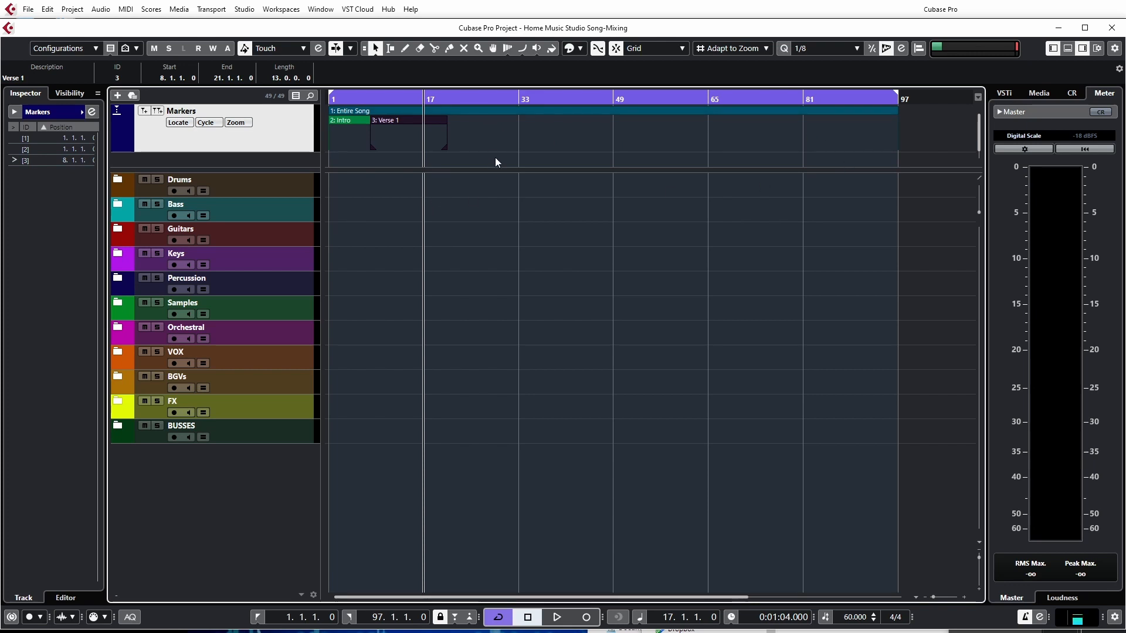
click(476, 143)
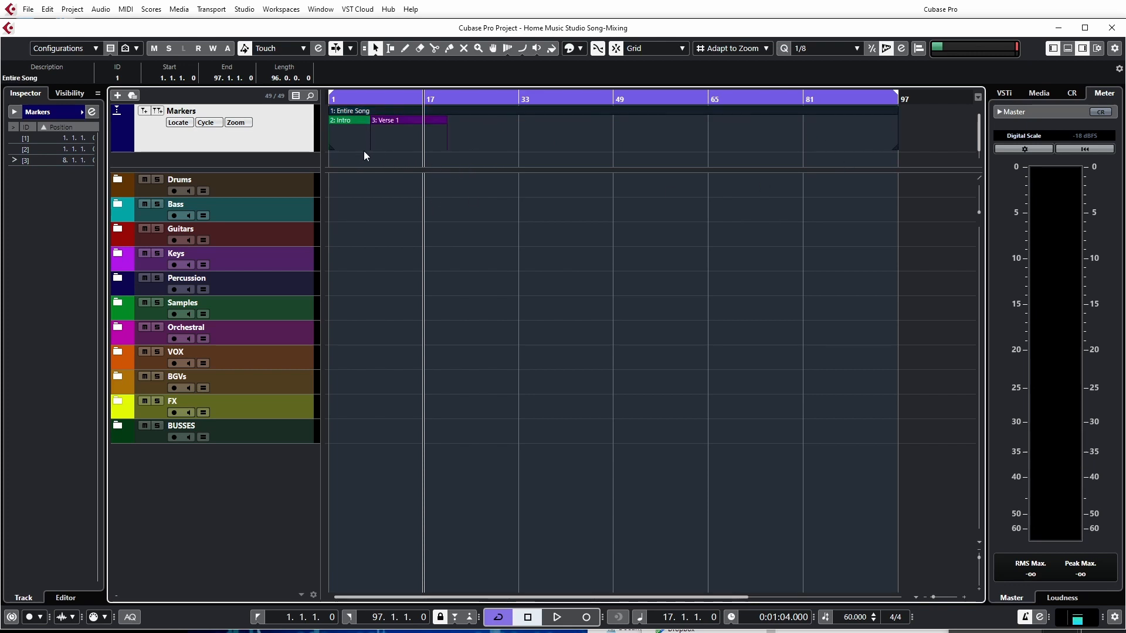
Step: Place the project cursor near the end of the Verse 1 marker, and add a fourth cycle marker spanning the locator range
click(449, 94)
click(439, 100)
drag(438, 102, 414, 99)
click(414, 95)
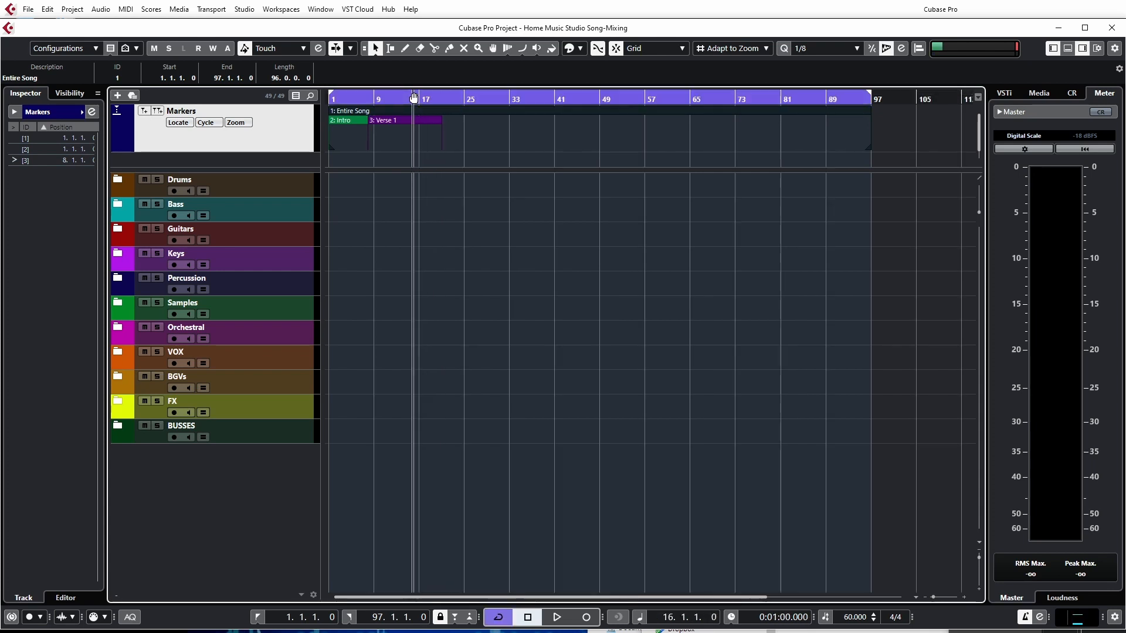
click(445, 163)
click(159, 112)
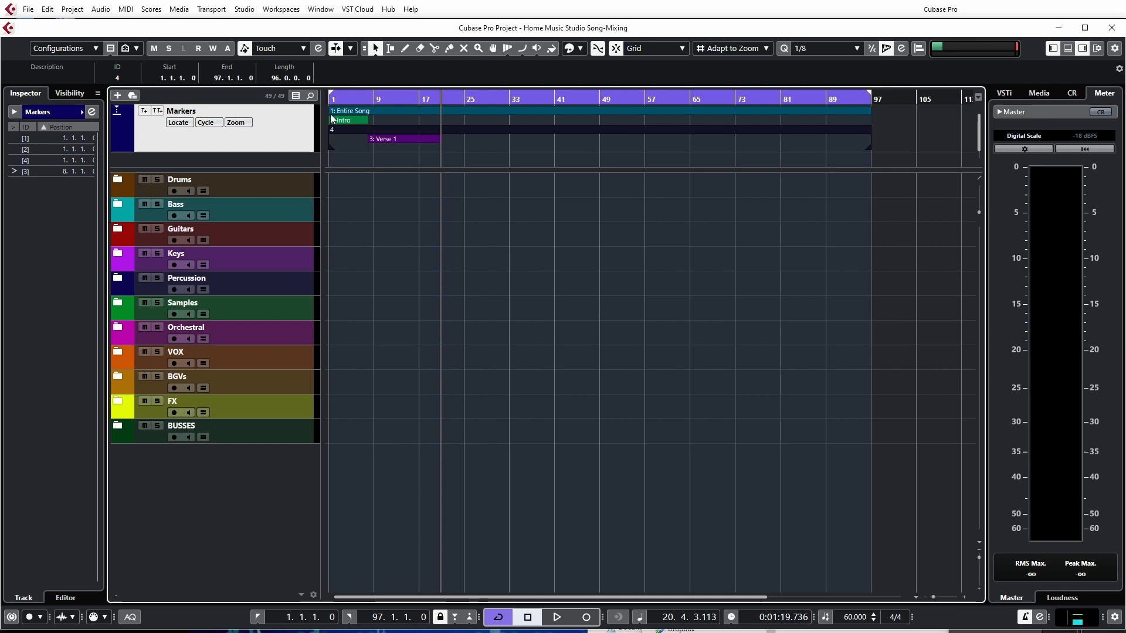
Step: Name the fourth cycle marker Chorus 1 and move it to start at bar 21, directly after the Verse 1 marker
click(47, 77)
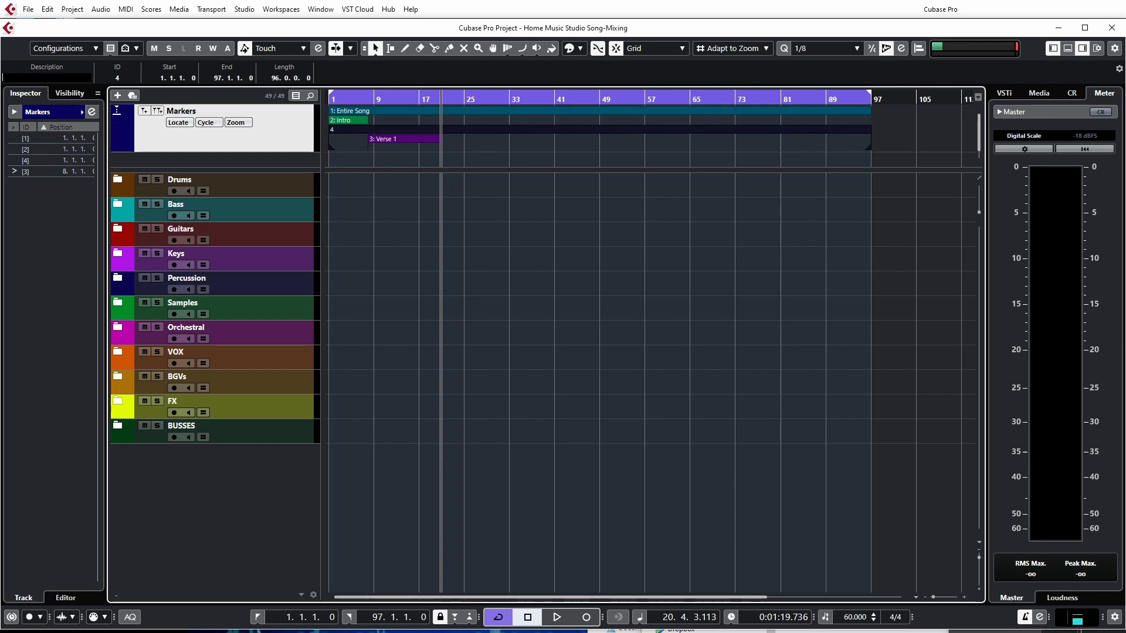
text(Chorus 1)
key(Return)
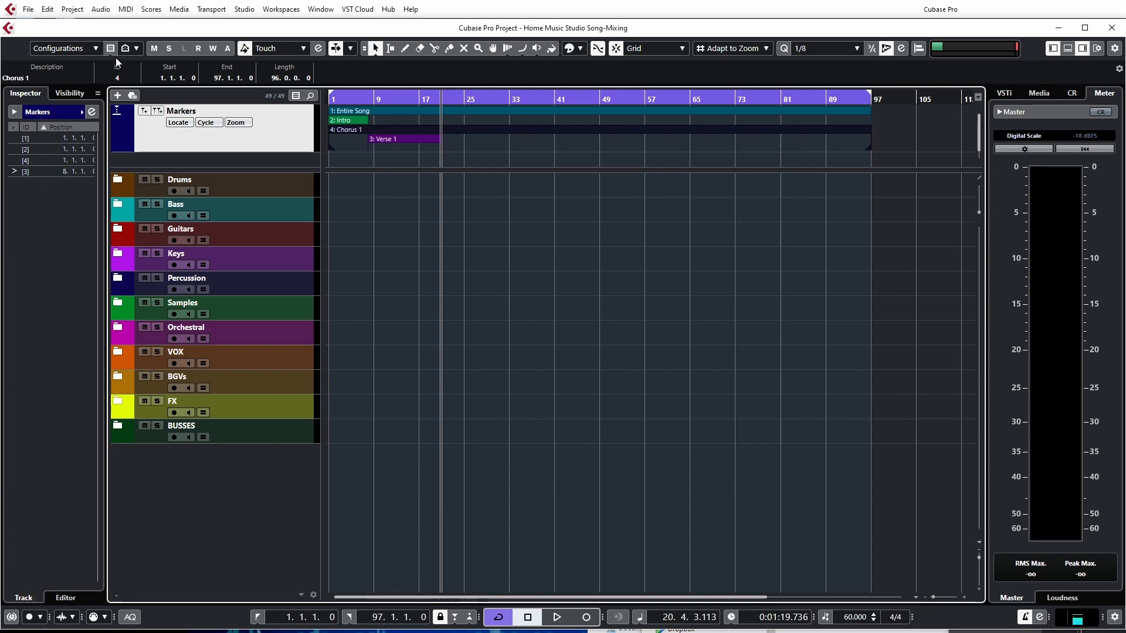
drag(869, 147, 498, 149)
mouse_move(364, 133)
mouse_down()
mouse_move(498, 138)
mouse_move(487, 137)
mouse_up()
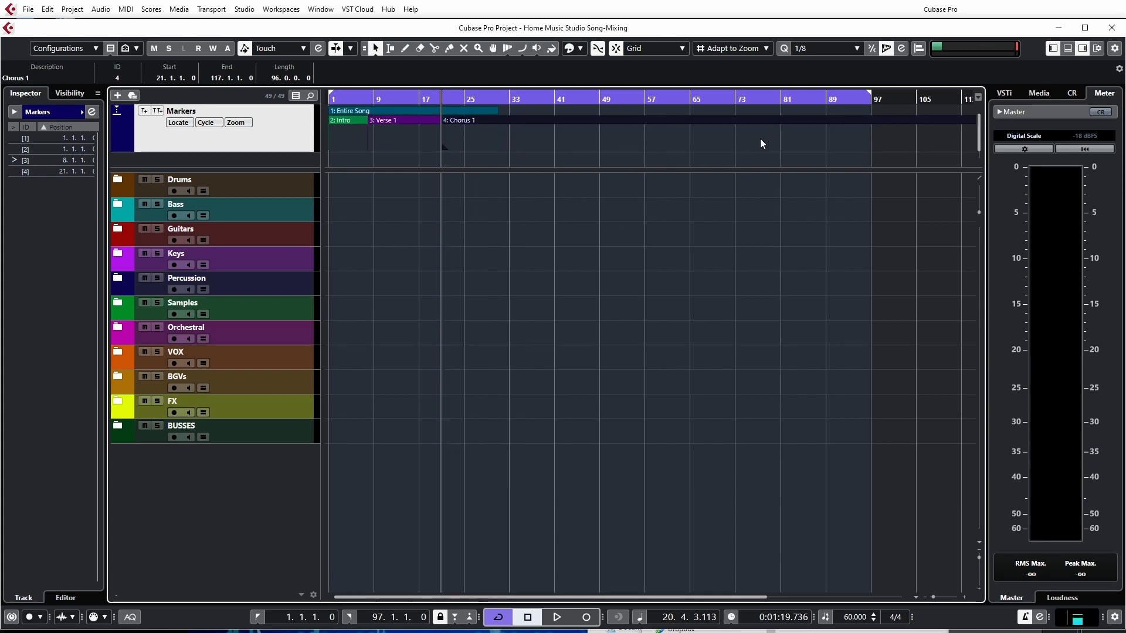
Step: Extend the Entire Song marker to end at bar 73, and set the Chorus 1 marker to span bars 21 to 40
click(480, 111)
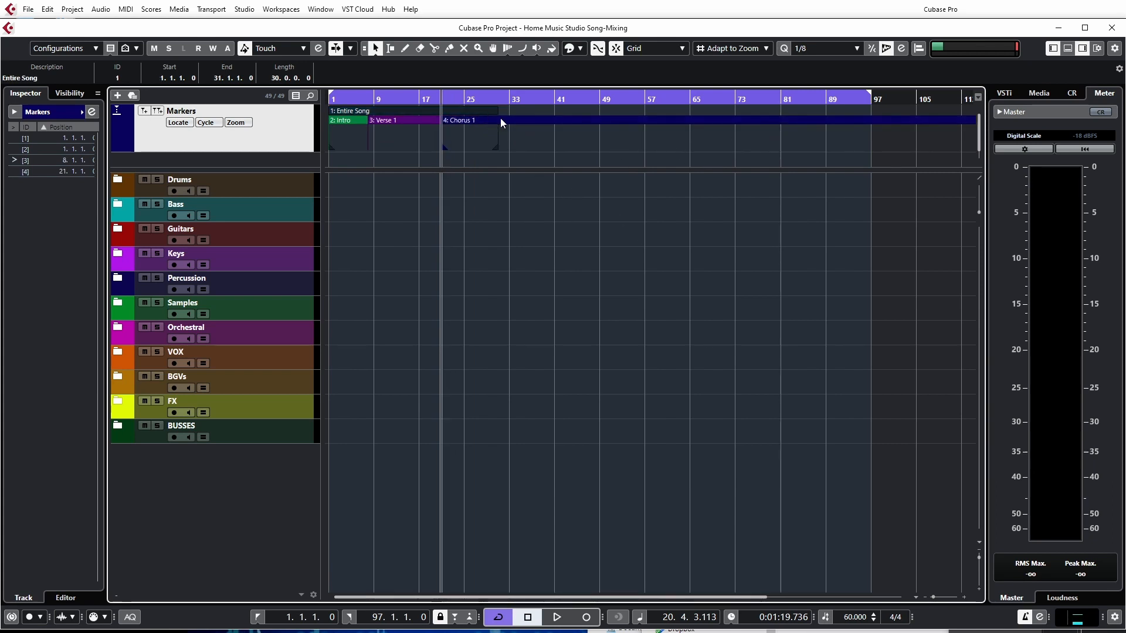
drag(500, 152, 736, 153)
click(762, 121)
mouse_move(791, 122)
mouse_down()
mouse_move(774, 145)
mouse_move(674, 151)
mouse_move(720, 123)
mouse_up()
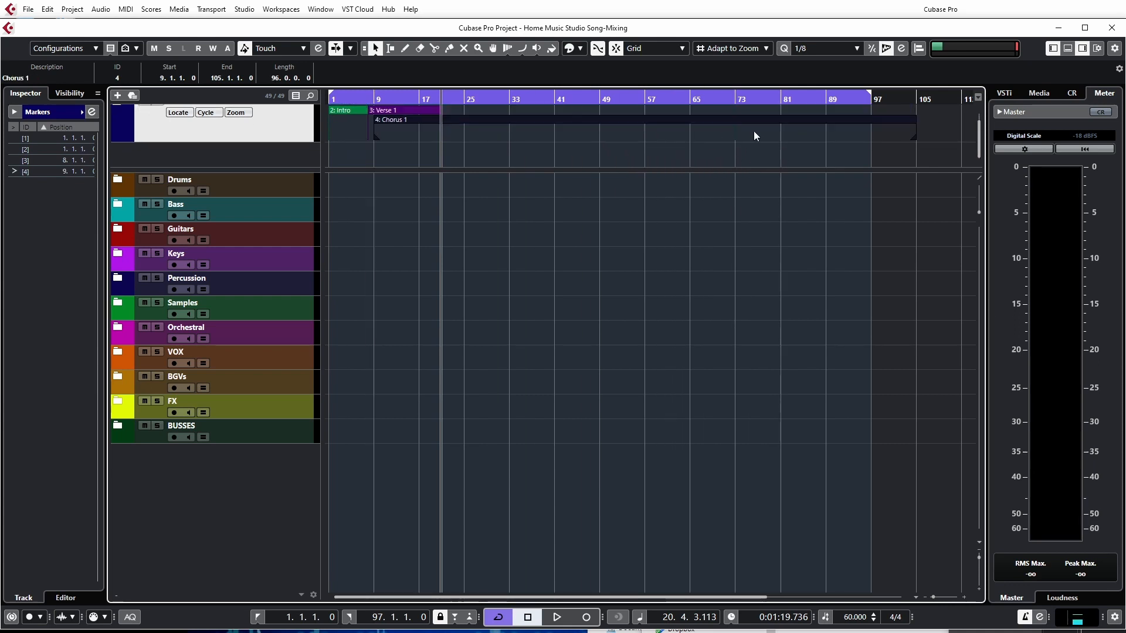
mouse_move(914, 141)
mouse_down()
mouse_move(461, 125)
mouse_move(546, 118)
mouse_move(532, 101)
mouse_move(590, 109)
mouse_move(530, 116)
mouse_up()
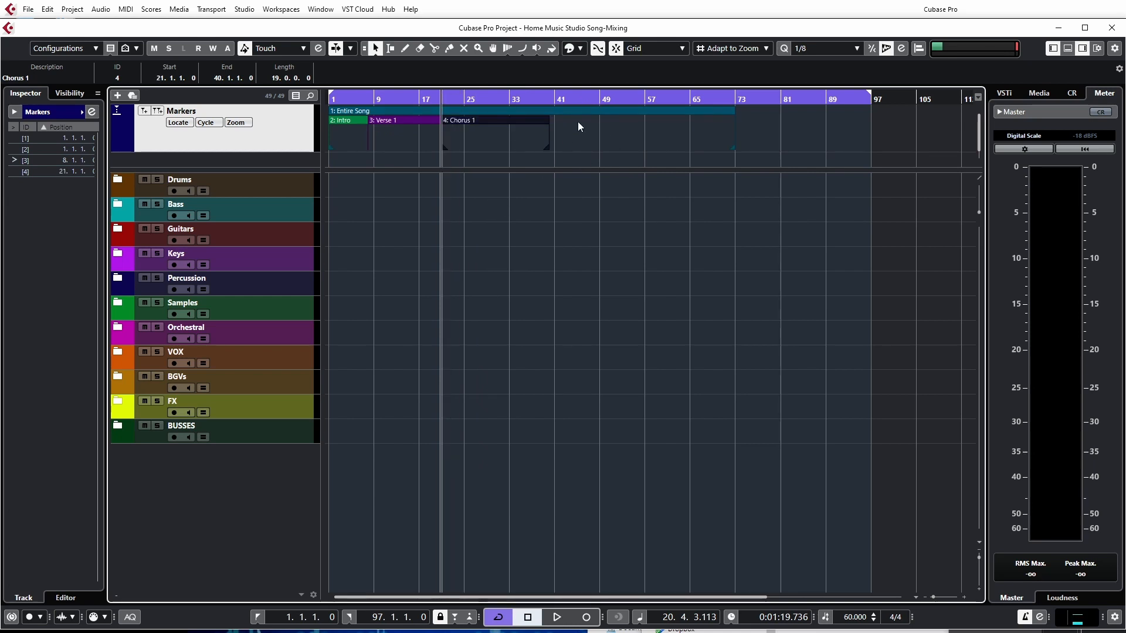
Step: Color the Chorus 1 marker olive yellow
click(571, 51)
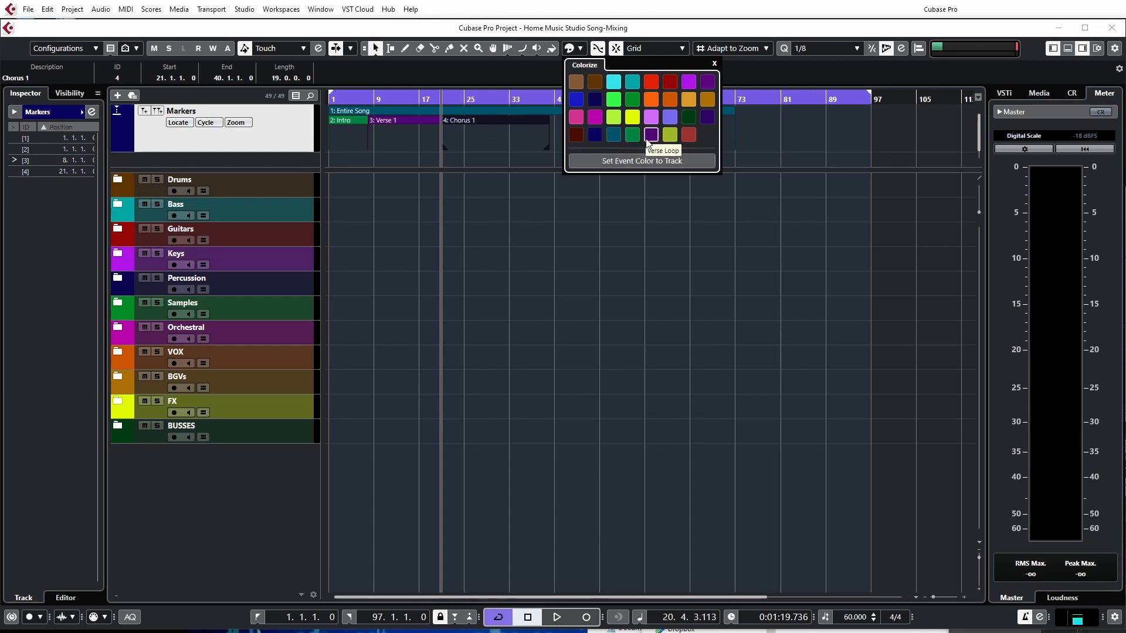
click(671, 137)
click(530, 154)
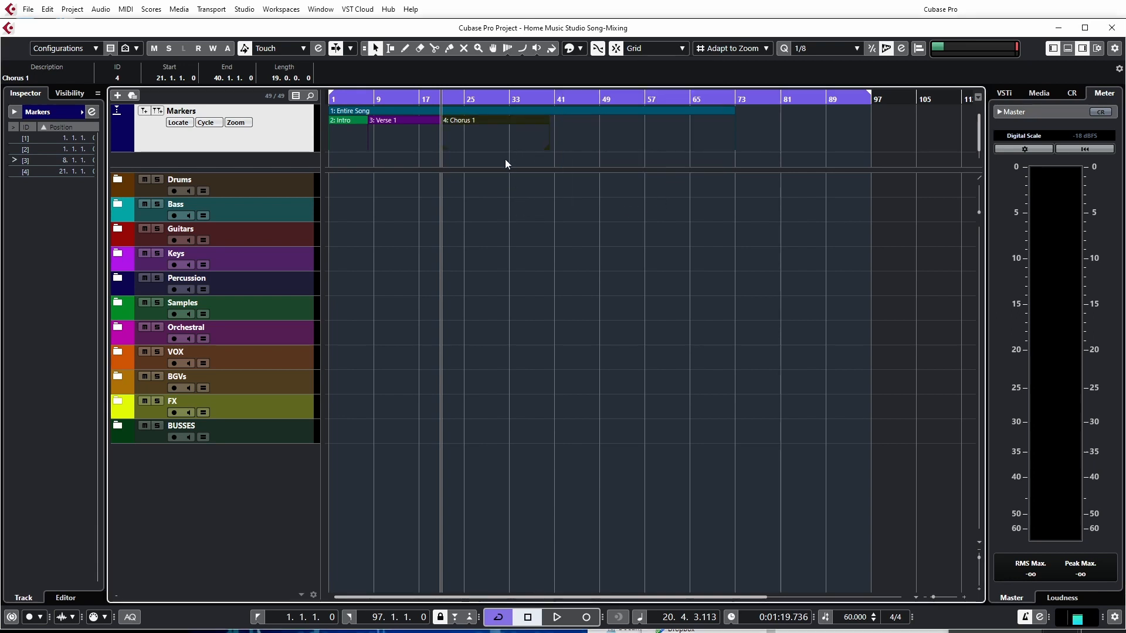
Step: Extend the Entire Song marker to bar 97, and shorten it to end at bar 81
click(596, 137)
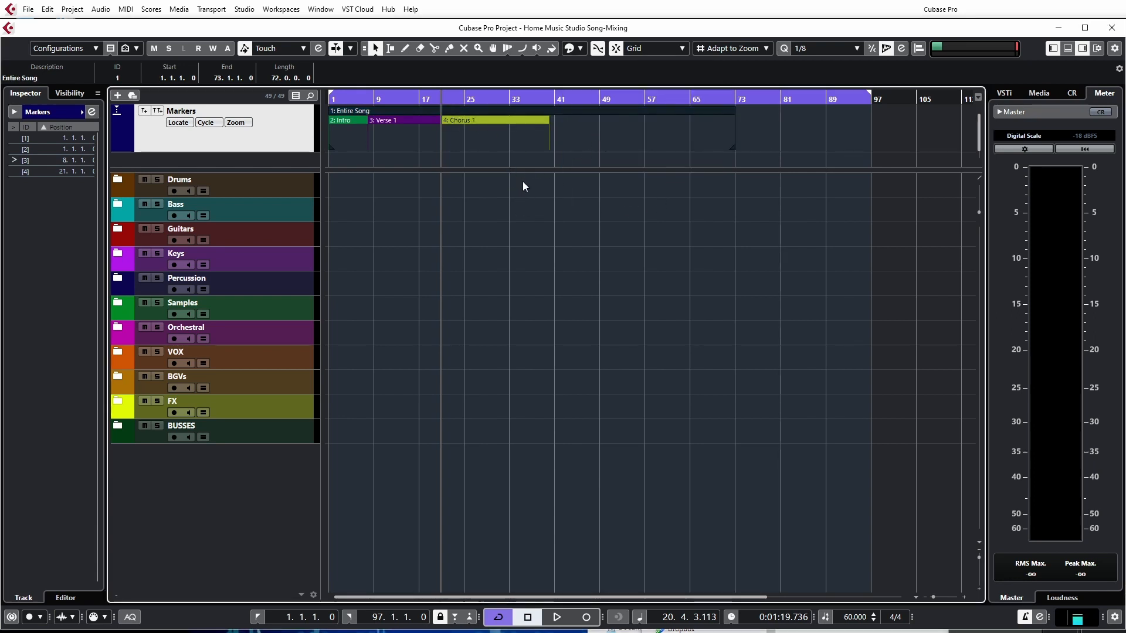
click(350, 120)
click(468, 125)
click(331, 125)
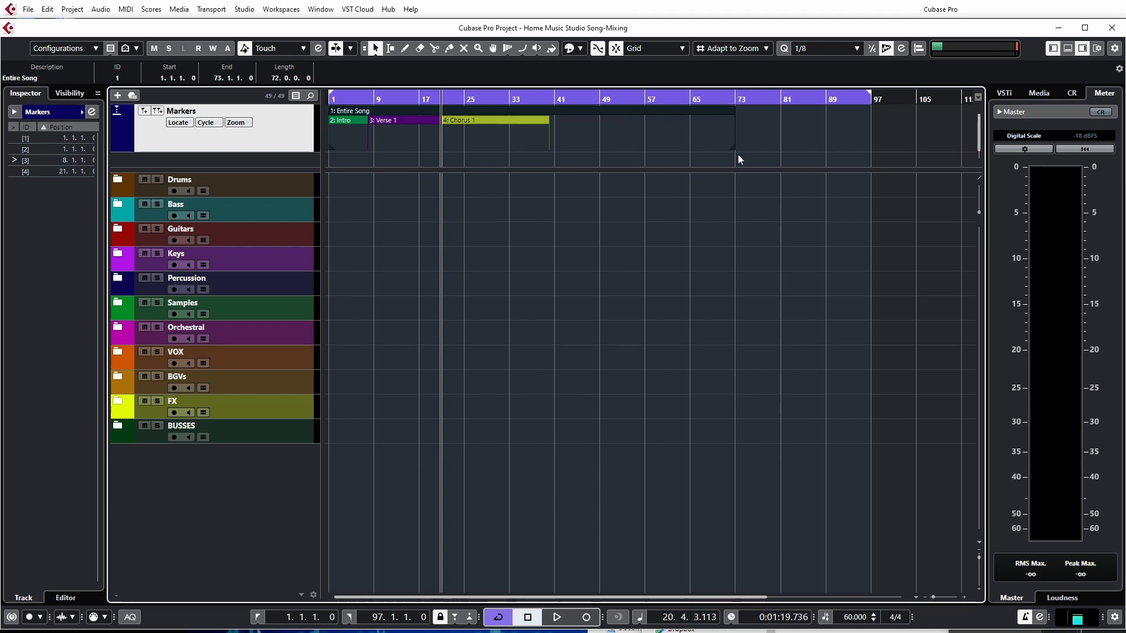
mouse_move(733, 150)
mouse_down()
mouse_move(836, 151)
mouse_move(697, 152)
mouse_move(858, 152)
mouse_up()
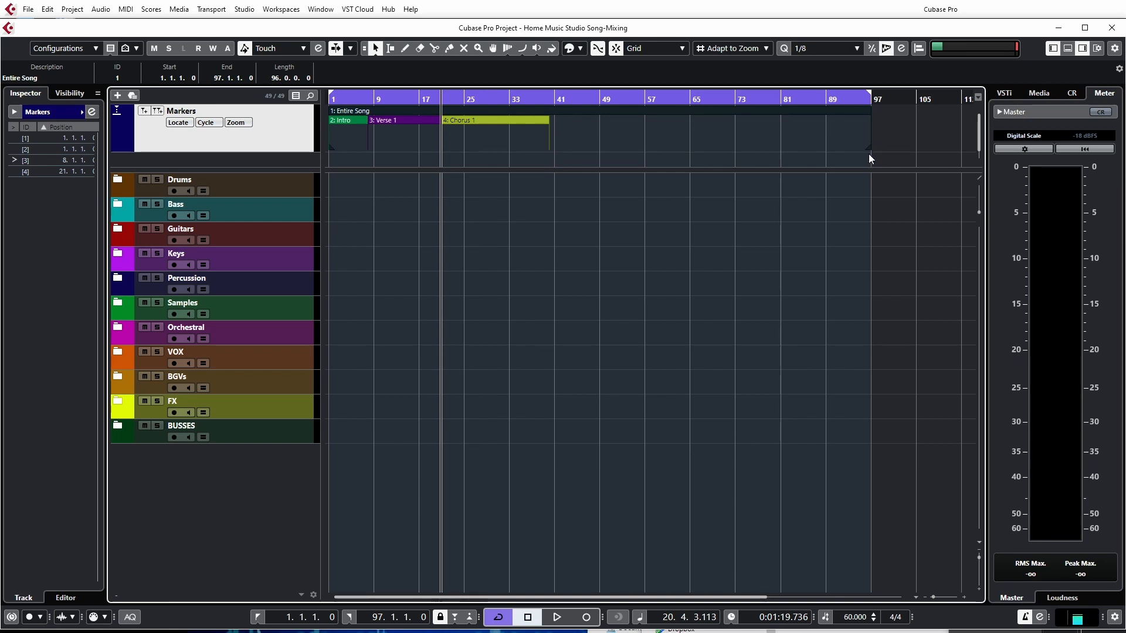
mouse_move(870, 149)
mouse_down()
mouse_move(589, 124)
mouse_move(826, 143)
mouse_move(699, 123)
mouse_move(781, 136)
mouse_up()
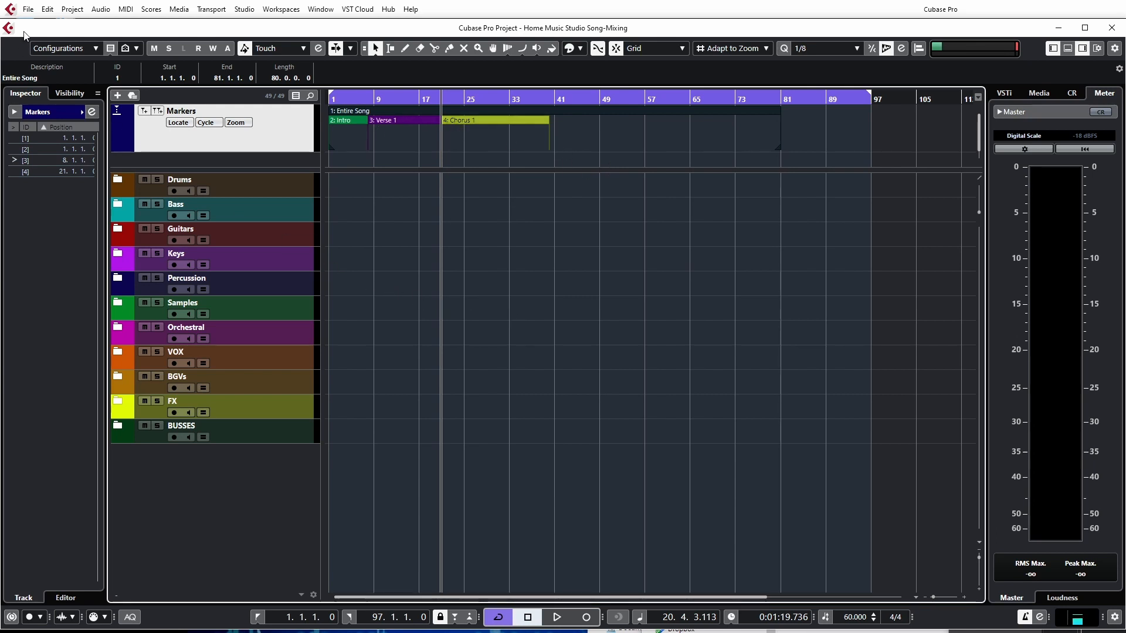
Step: Save the project with its completed markers
click(32, 15)
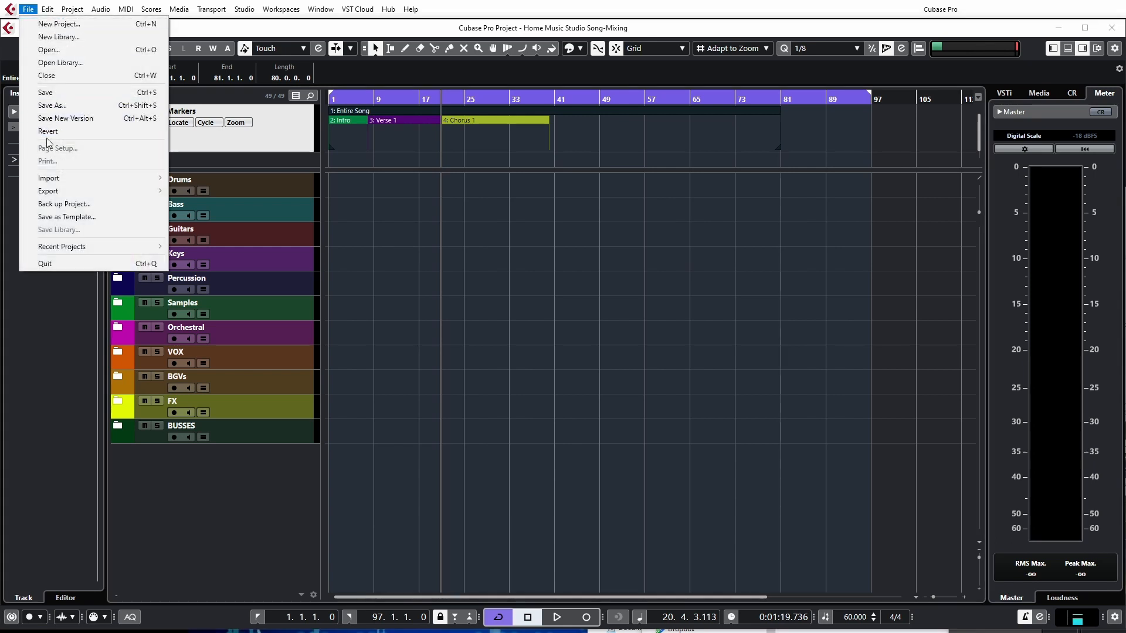
click(46, 94)
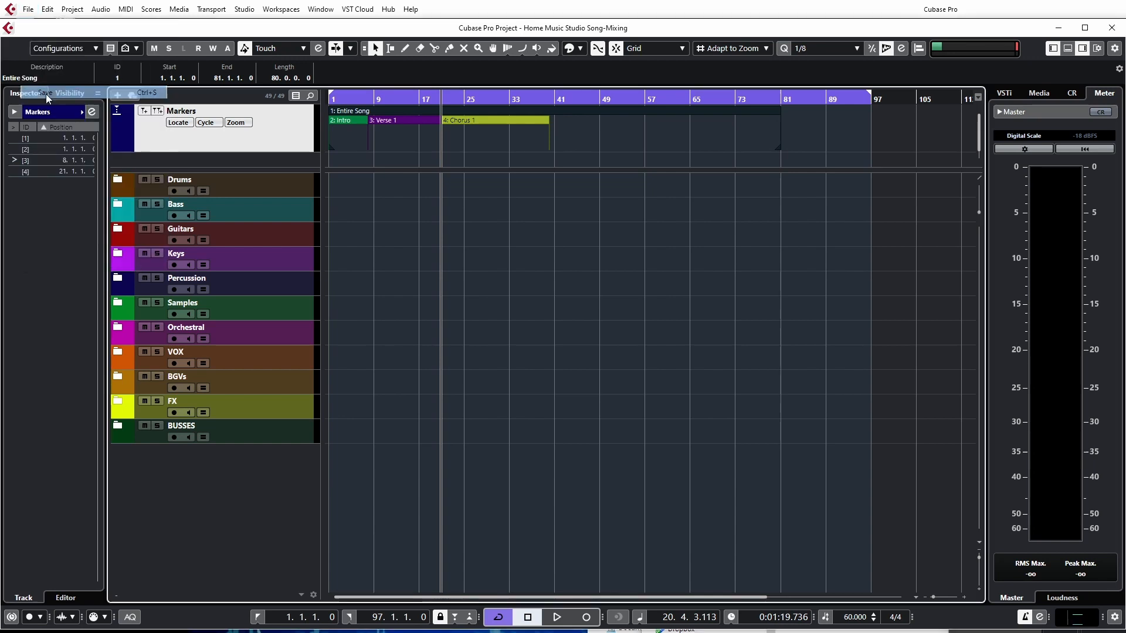
click(28, 10)
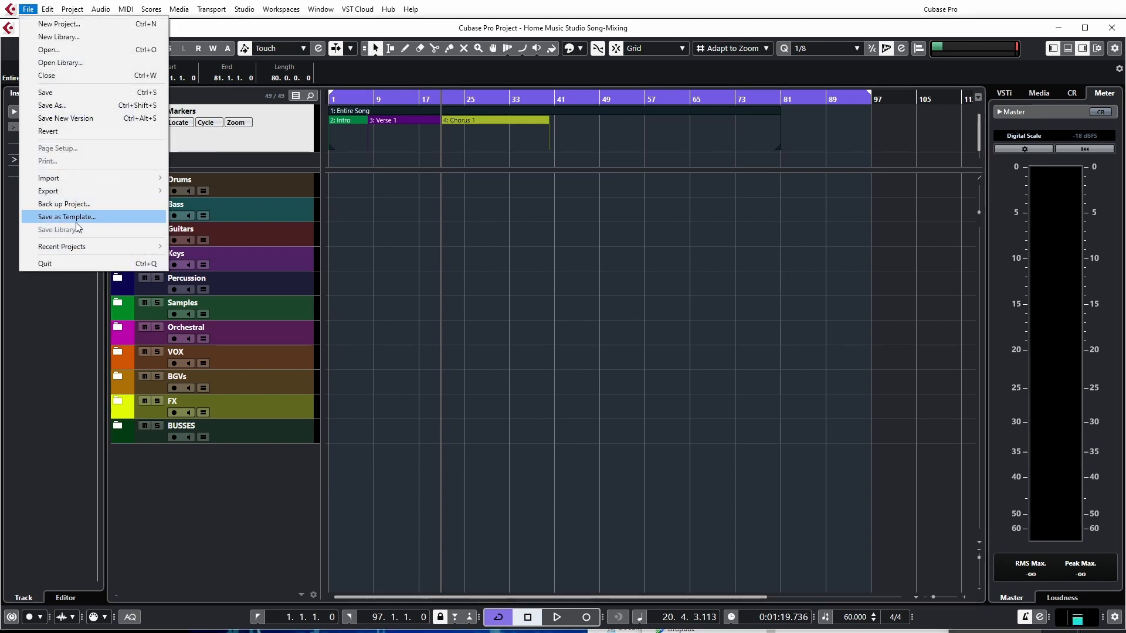
click(25, 11)
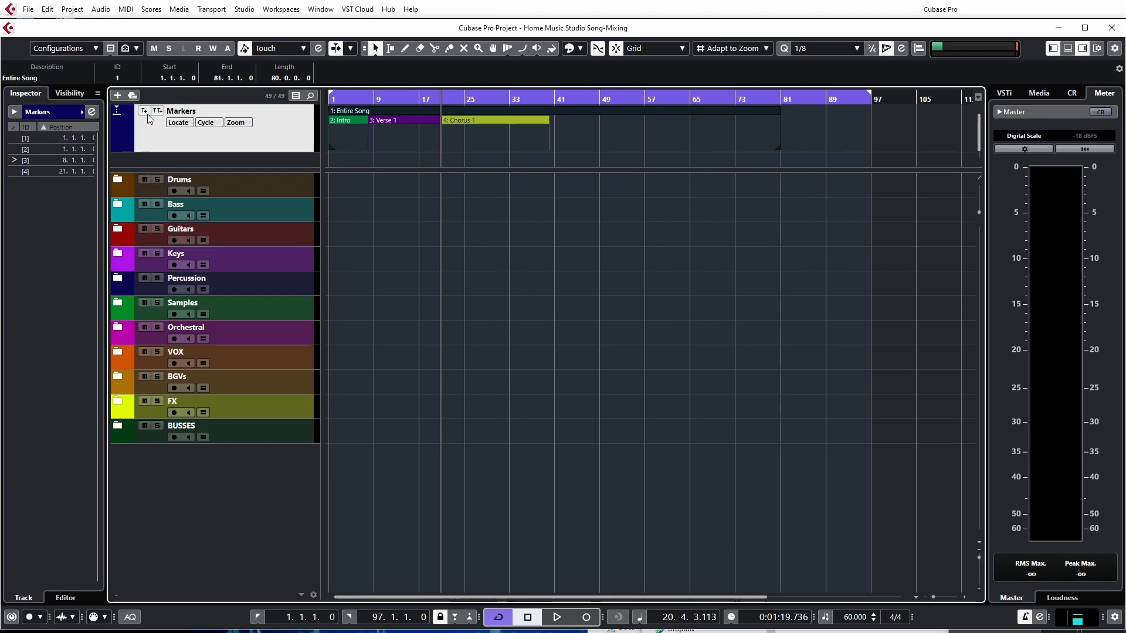
Step: Reduce the Markers track's height and move the track list divider up directly beneath it
drag(266, 152, 263, 125)
drag(254, 170, 254, 133)
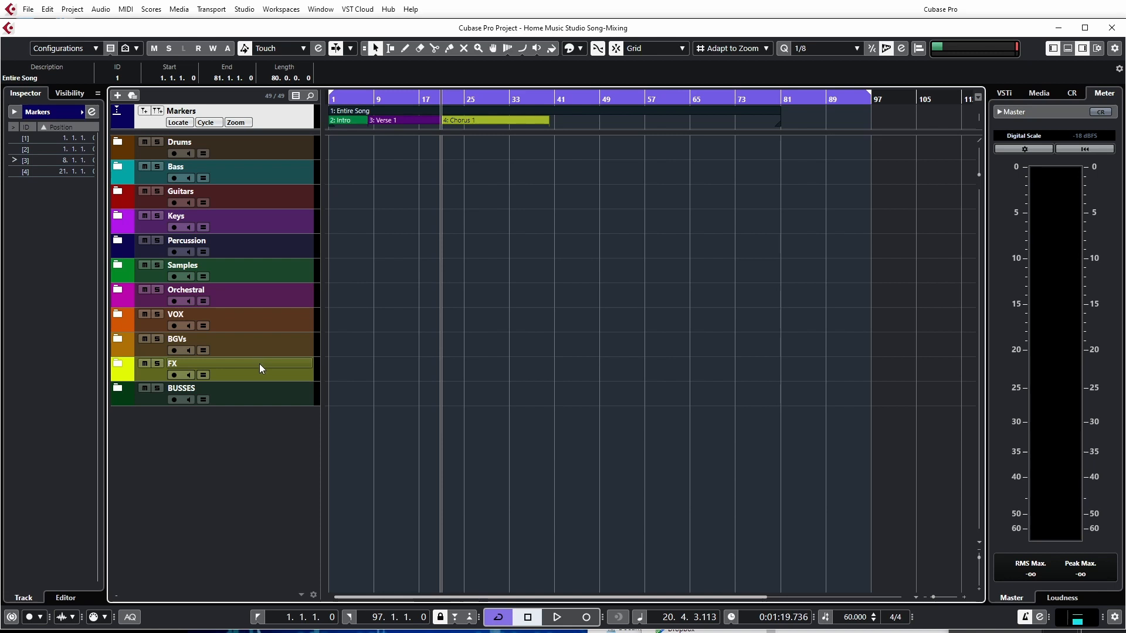
key(shift+g)
key(shift+g)
key(h)
key(shift+h)
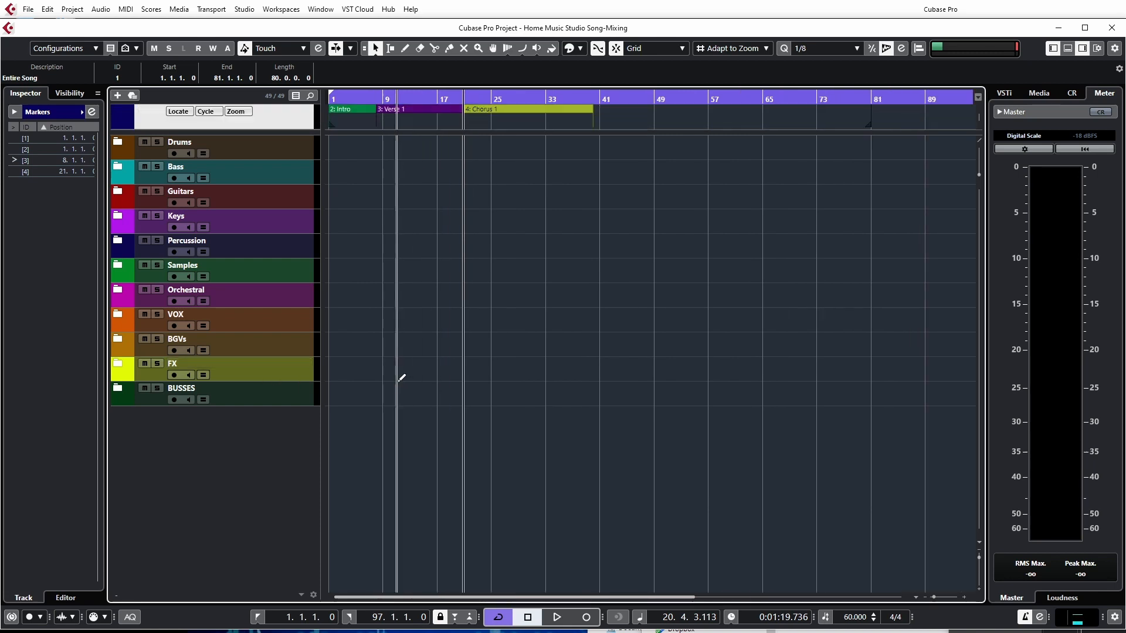
click(352, 406)
key(g)
key(alt+Up)
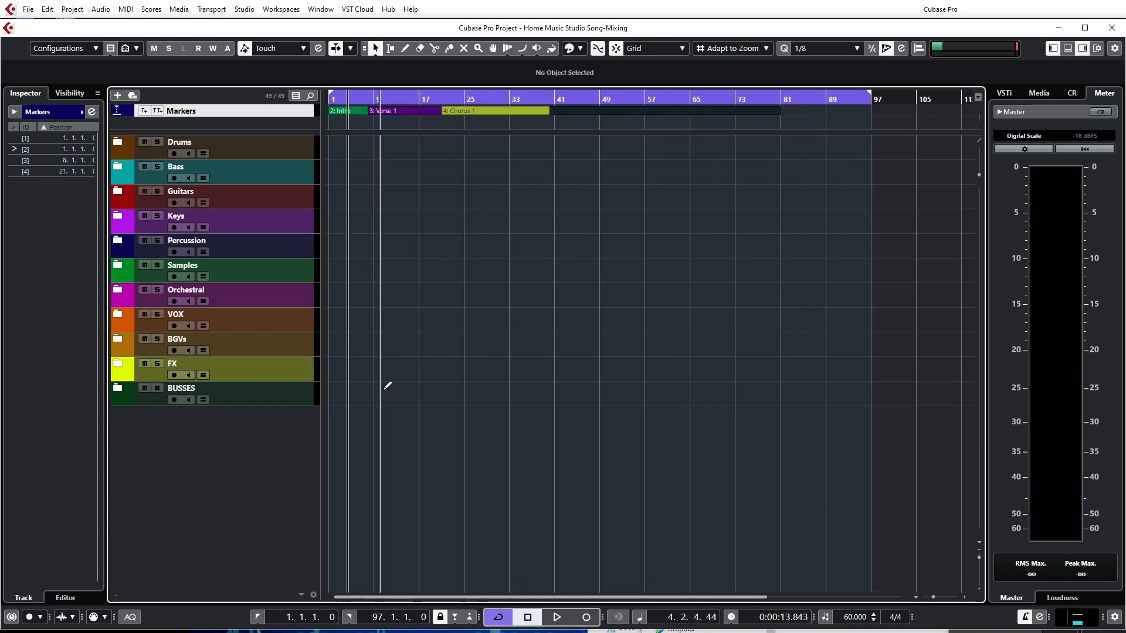
Step: Enlarge the heights of the lower folder tracks, working upward through VOX, Orchestral, Samples and Percussion
key(alt+Down)
scroll(385, 392, down, 1)
scroll(386, 394, up, 2)
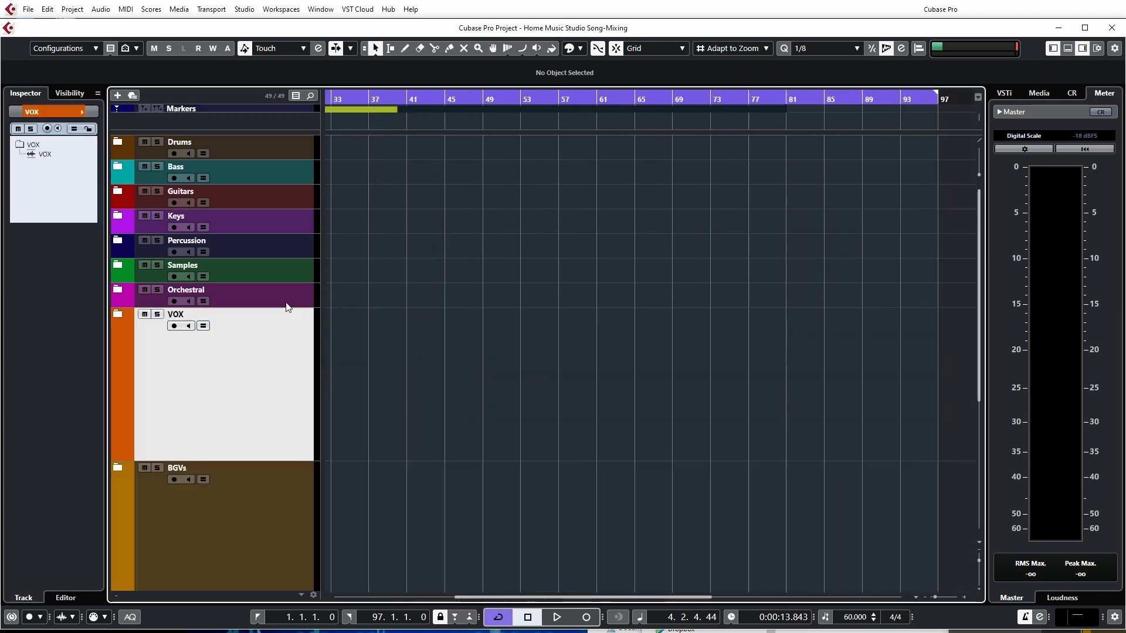
click(285, 304)
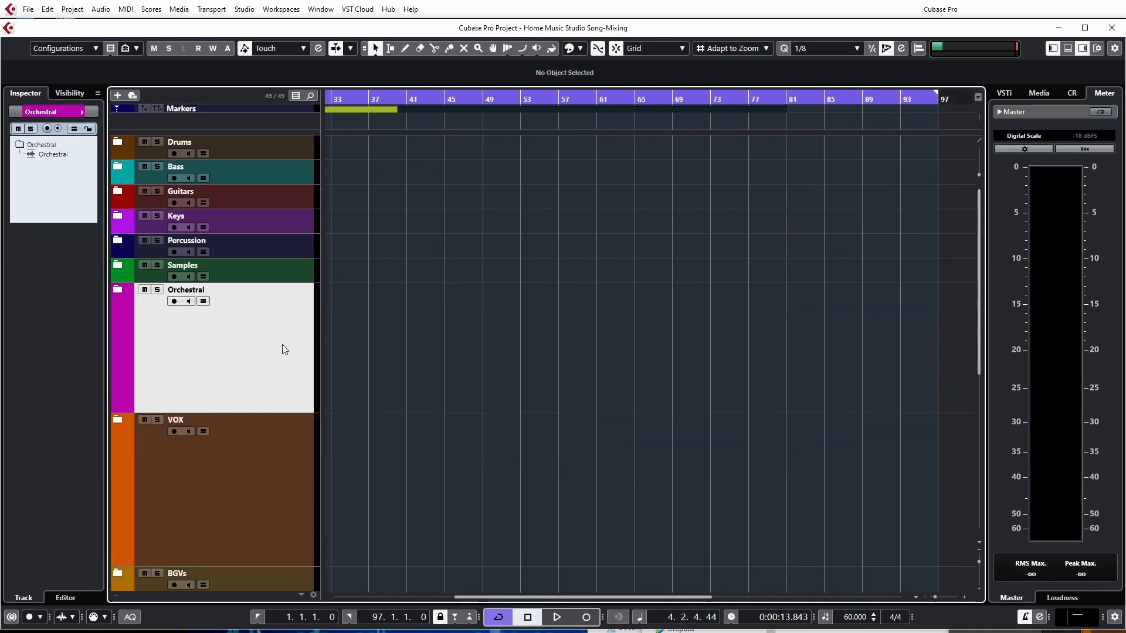
click(280, 280)
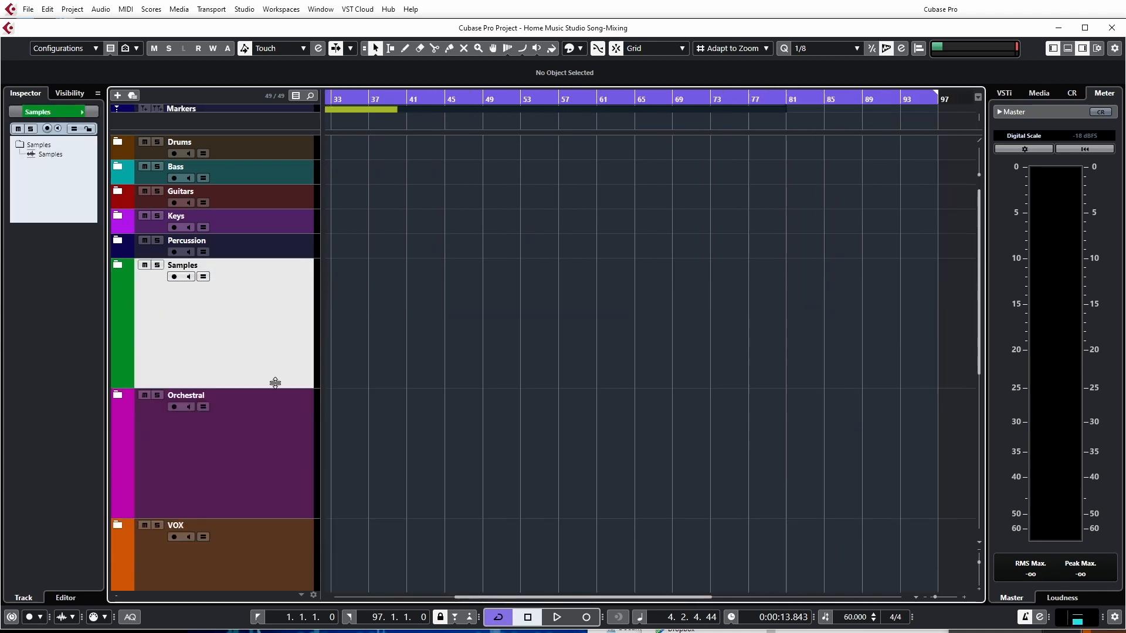
click(277, 253)
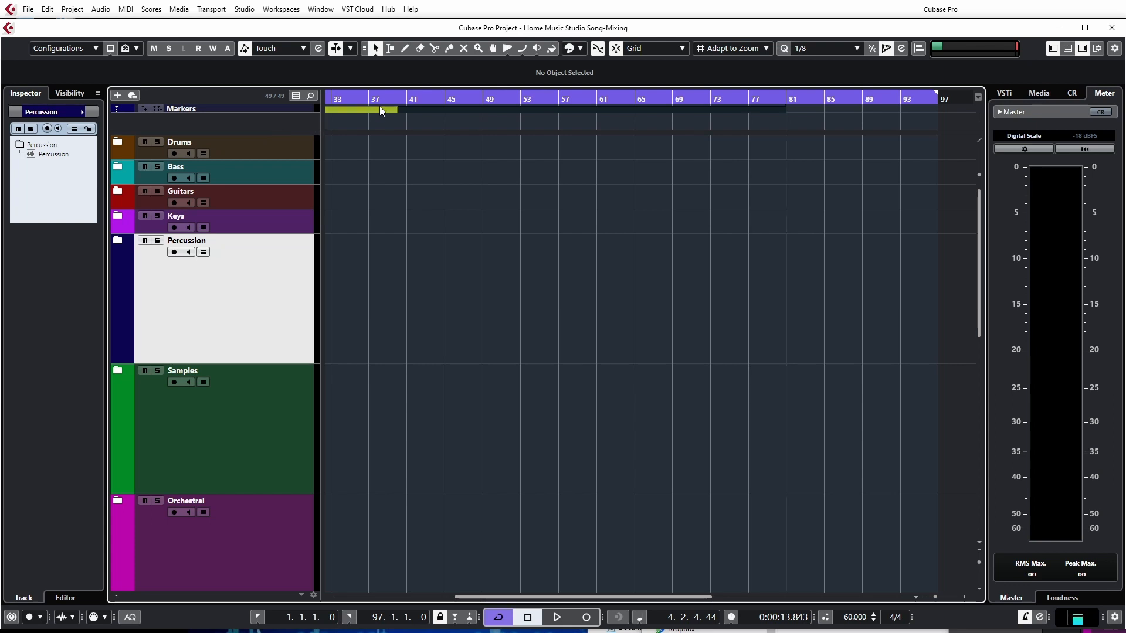
Step: Select the Markers track, return to the start of the song, and check its position above the divider while scrolling through the folder tracks
click(412, 121)
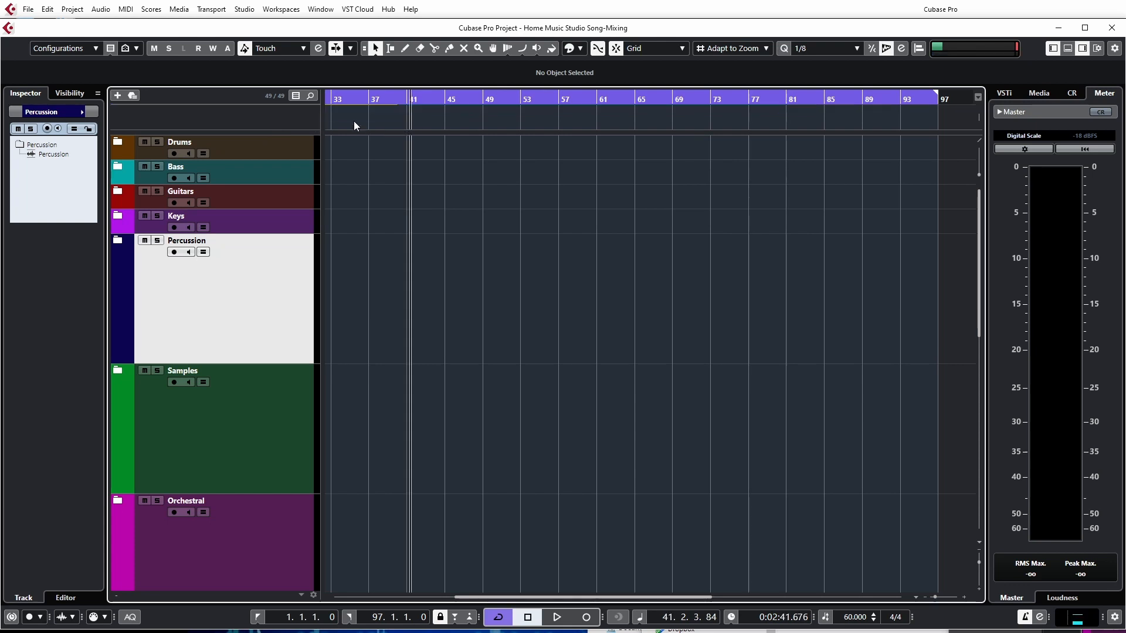
click(277, 123)
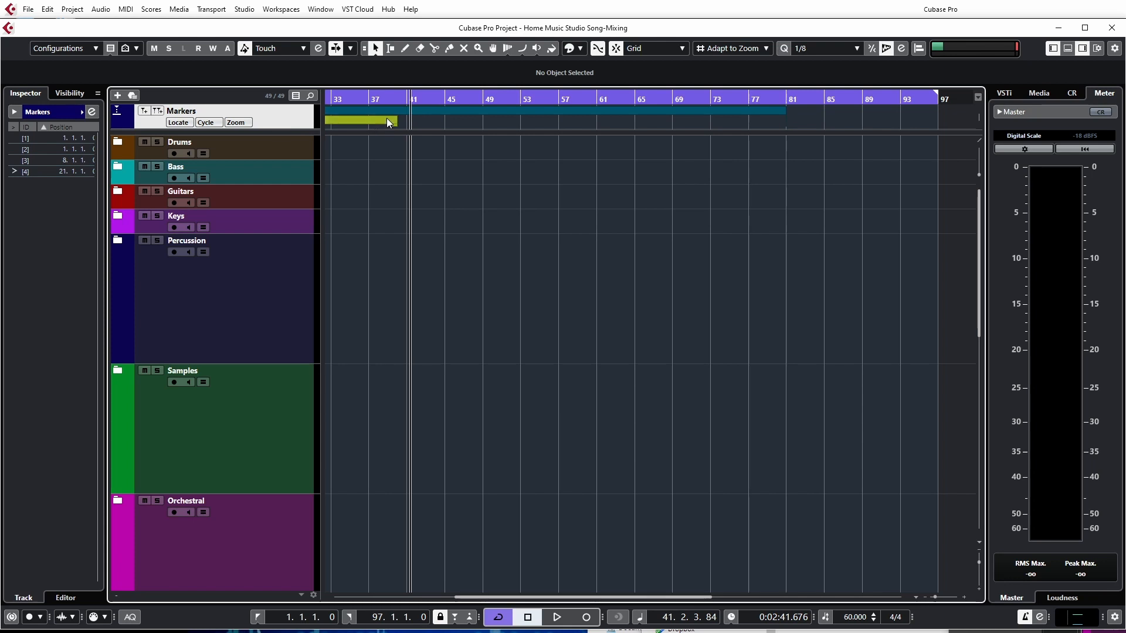
scroll(395, 117, left, 5)
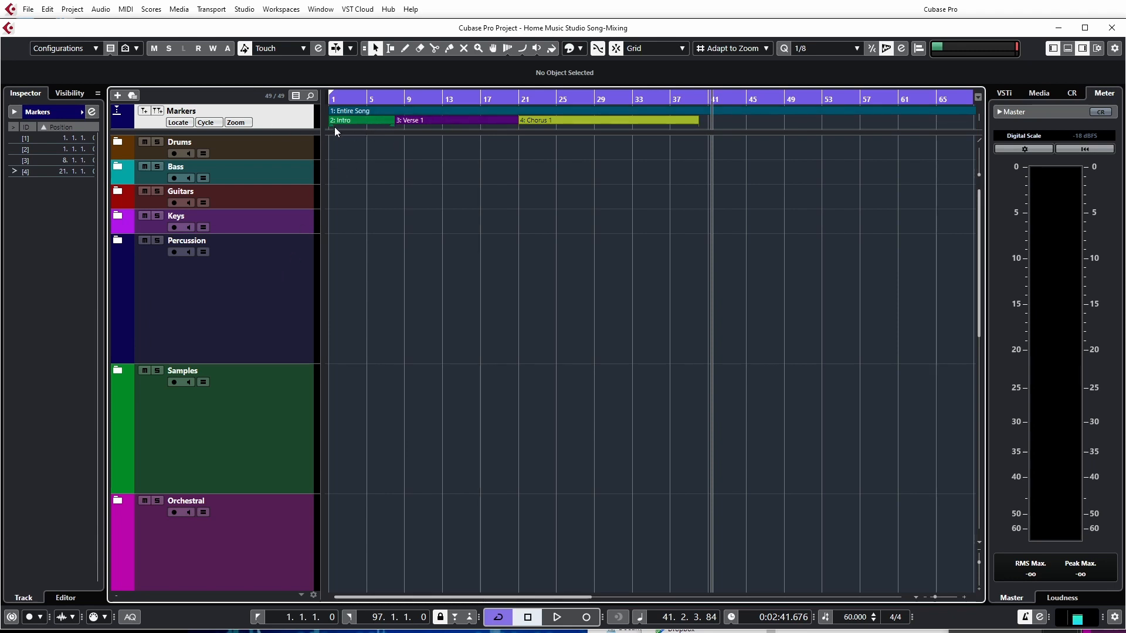
scroll(245, 229, down, 8)
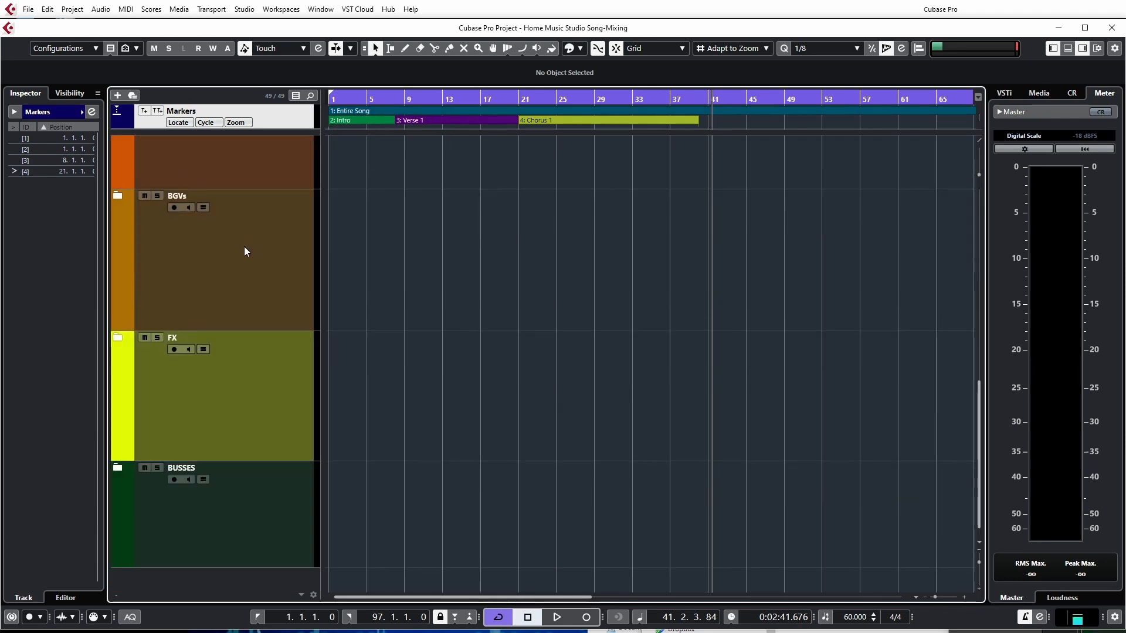
scroll(245, 256, up, 8)
scroll(245, 260, down, 8)
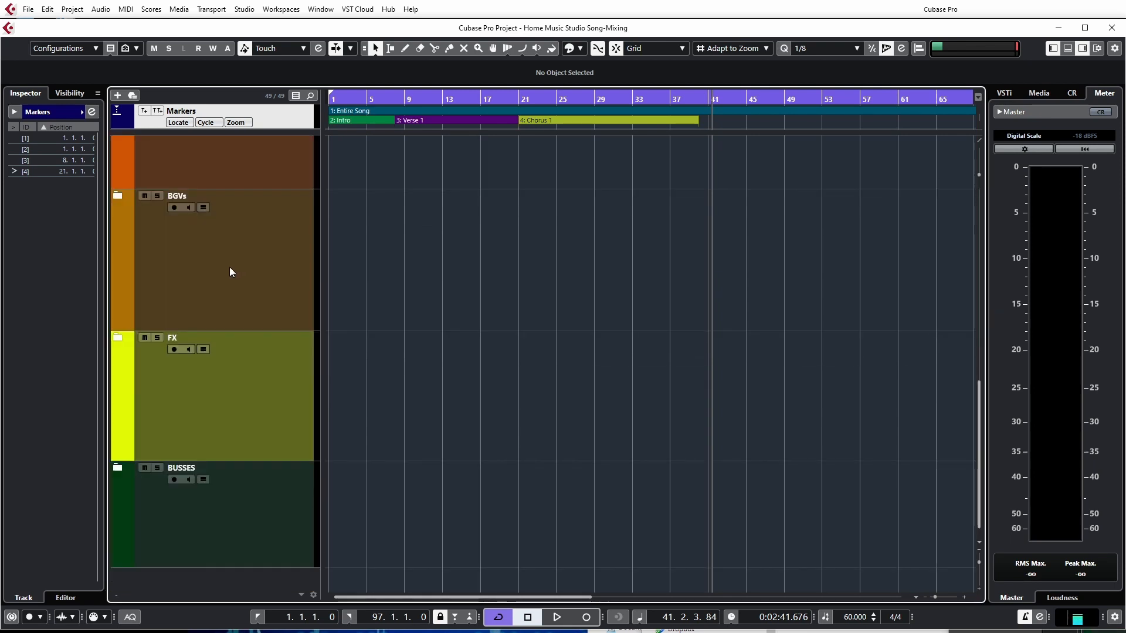
scroll(231, 269, up, 8)
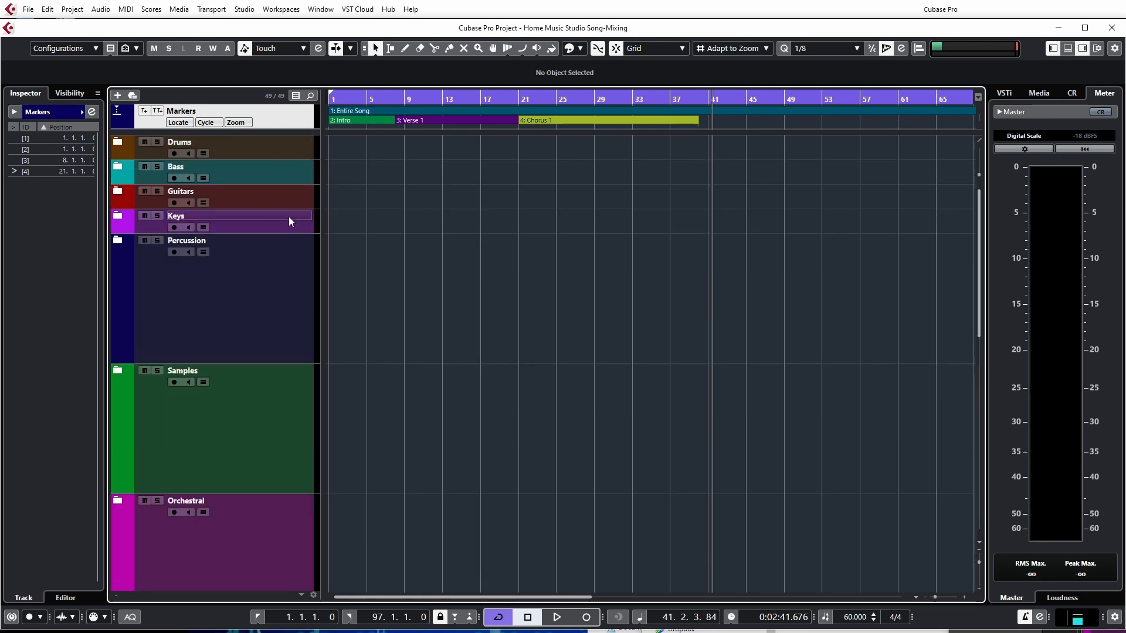
Step: Try the Markers track below the divider above Drums, scroll through the track list to compare, and return it above the divider
drag(272, 120, 273, 144)
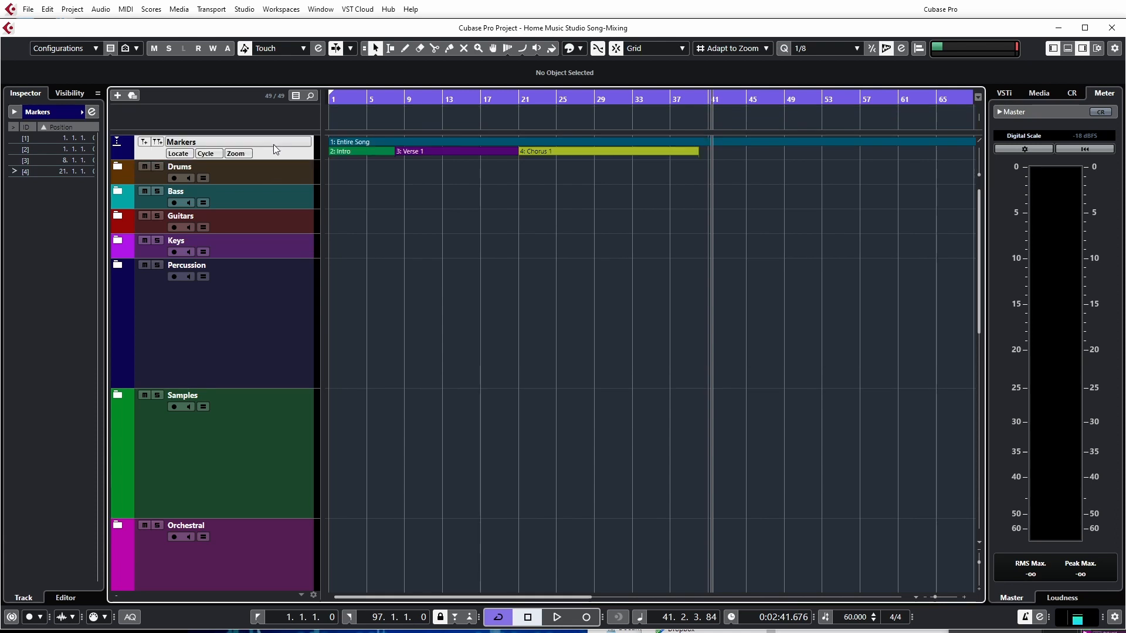
scroll(270, 329, down, 6)
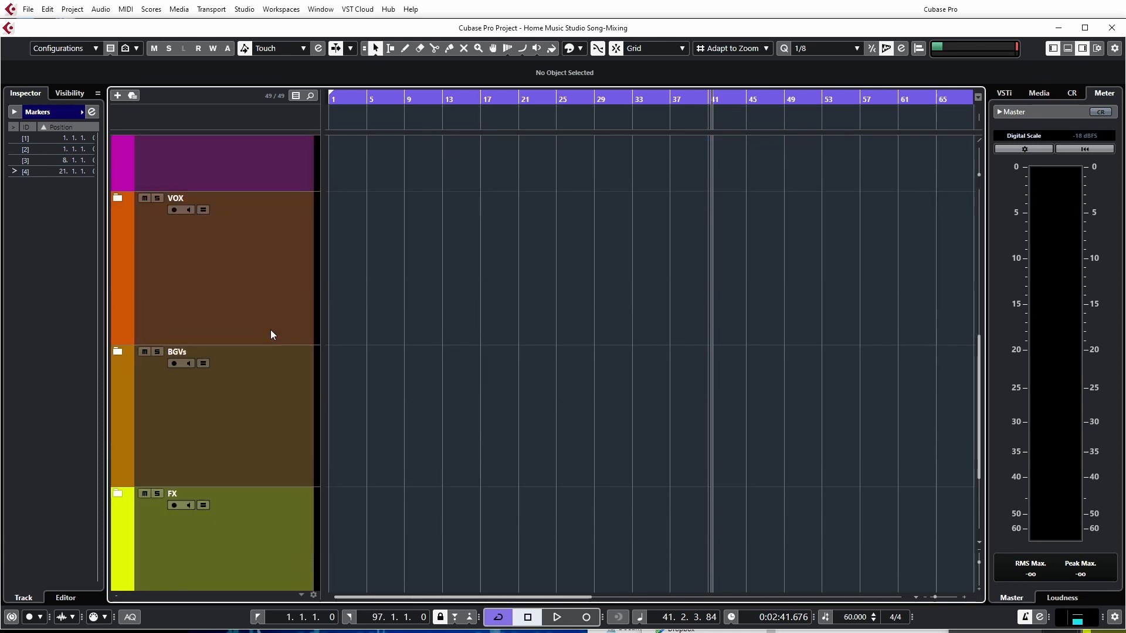
scroll(270, 330, down, 2)
scroll(275, 321, up, 10)
scroll(273, 320, down, 7)
scroll(282, 323, up, 8)
drag(273, 151, 296, 117)
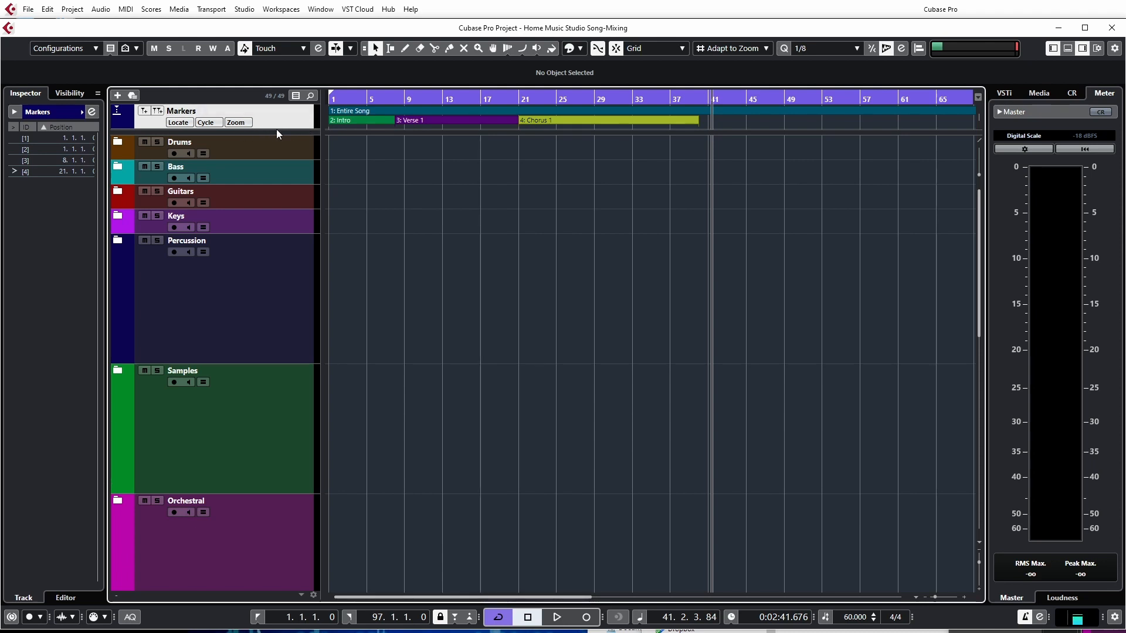
Step: Increase the Markers track's height slightly and place the track list divider just beneath it
mouse_move(277, 127)
mouse_down()
mouse_move(284, 179)
mouse_move(283, 117)
mouse_move(296, 391)
mouse_move(311, 415)
mouse_move(320, 258)
mouse_move(322, 300)
mouse_move(326, 279)
mouse_up()
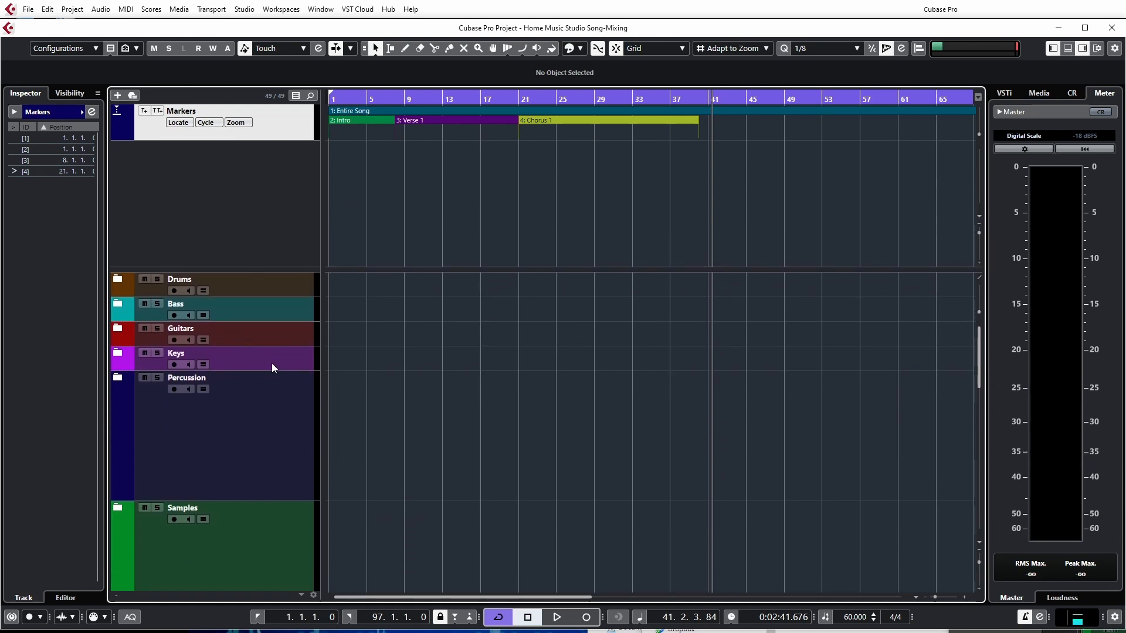
drag(247, 268, 248, 150)
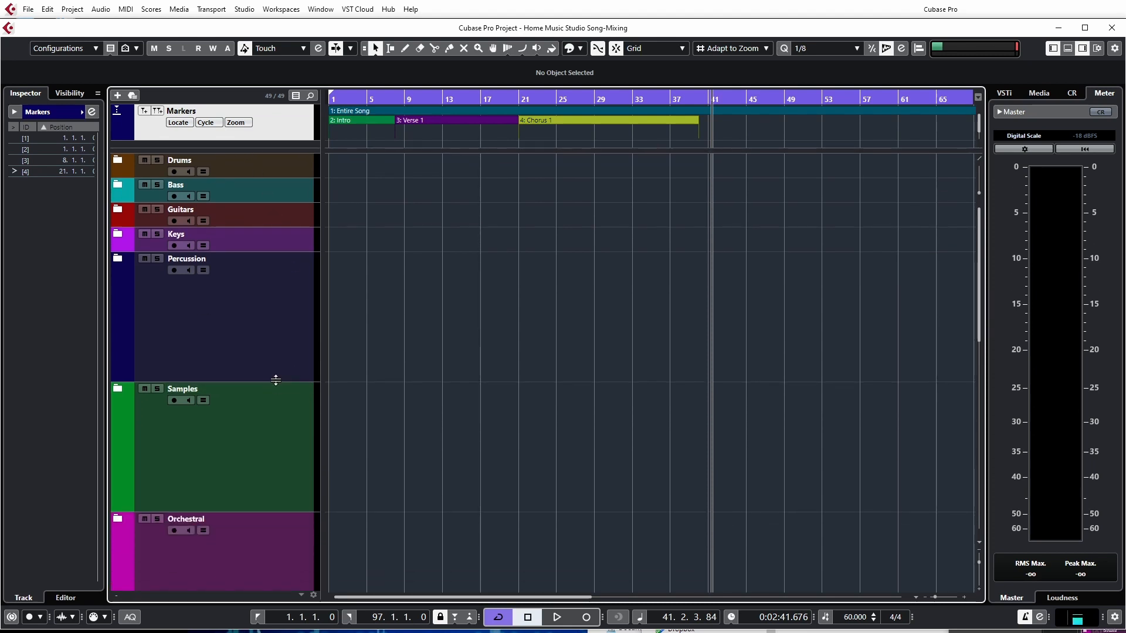
Step: Reduce the Percussion folder track's height to match the Keys track above it
drag(275, 380, 277, 275)
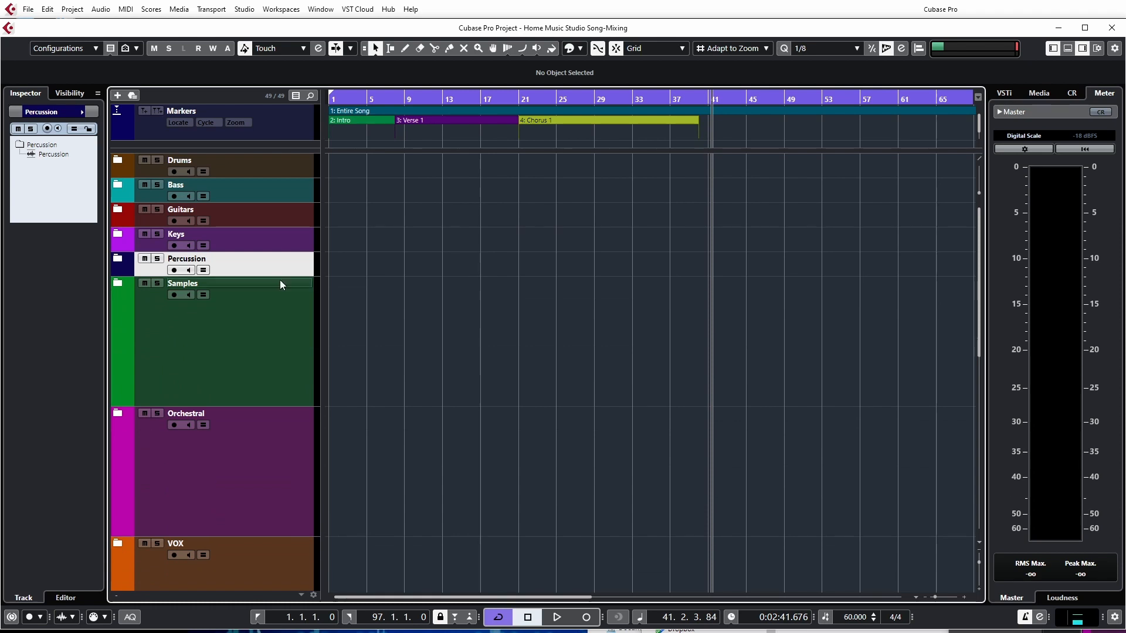
Step: Equalize the heights of all folder tracks from Drums to BUSSES, keeping them tall enough to show their controls while fitting the track list
drag(253, 406, 251, 301)
key(shift+g)
key(shift+g)
key(shift+g)
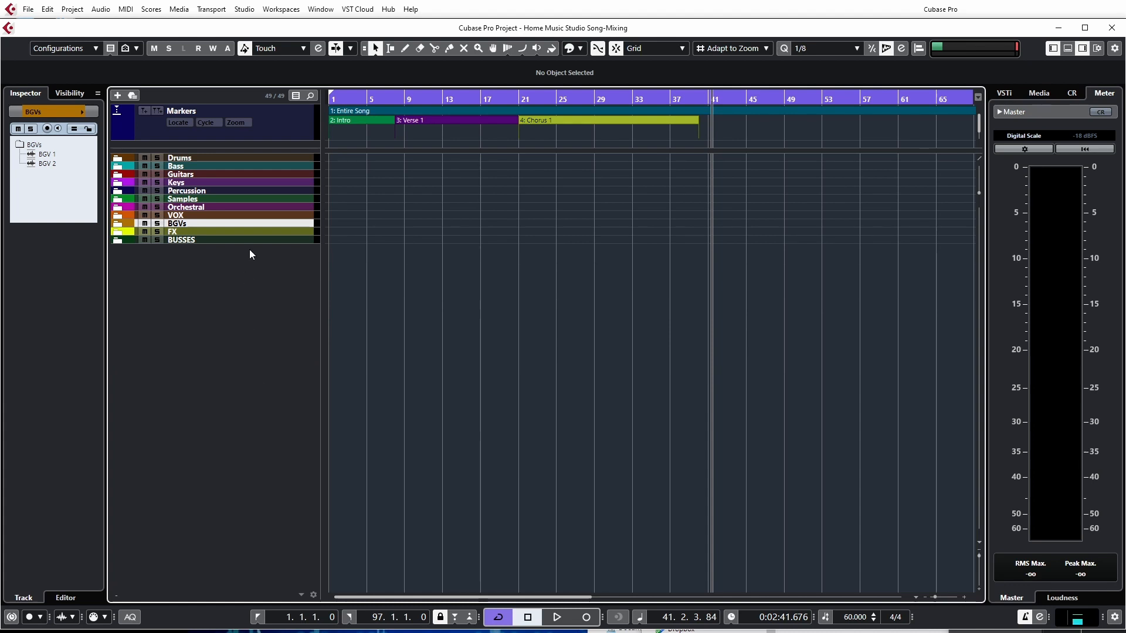
key(shift+h)
key(shift+h)
key(shift+h)
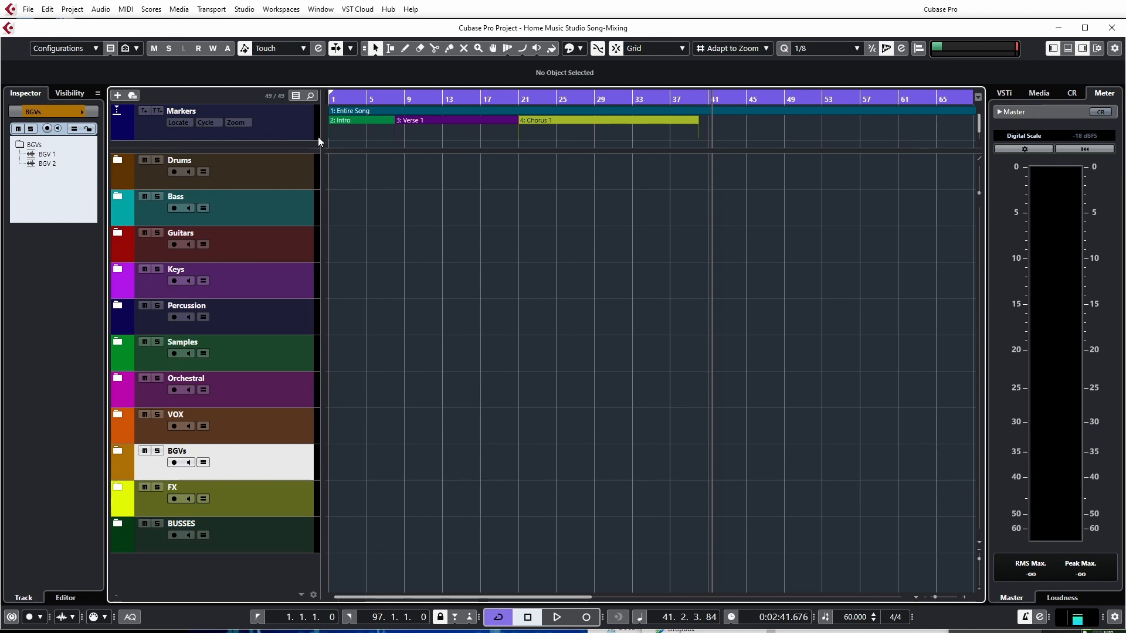
Step: Reduce the Markers track's height with the divider just beneath it, and save the project under its existing name
drag(297, 138, 295, 136)
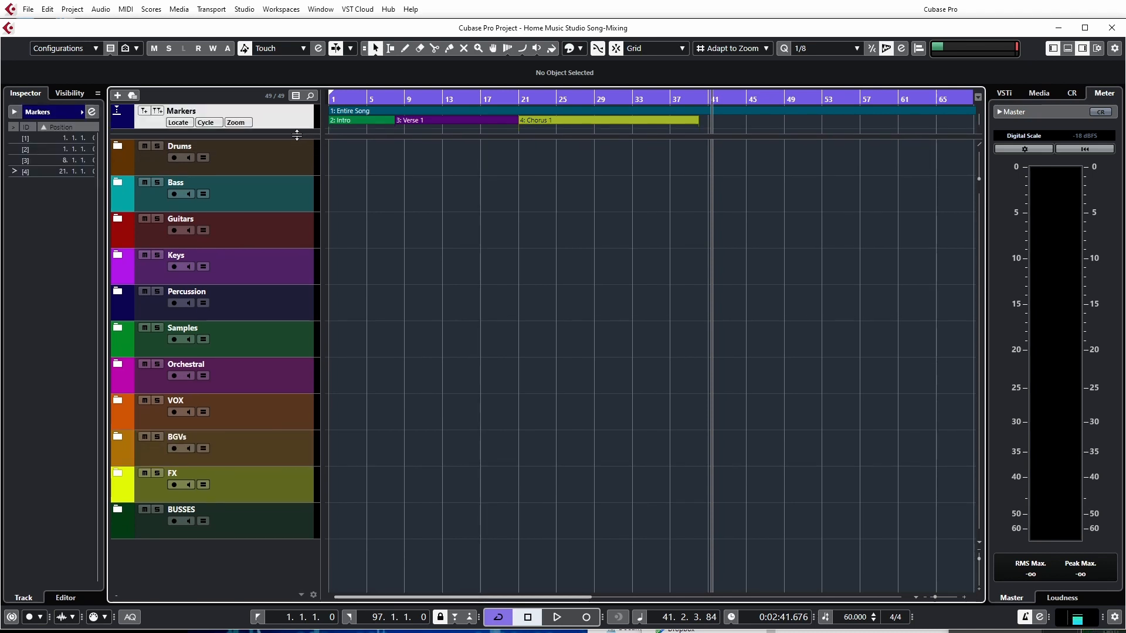
click(29, 10)
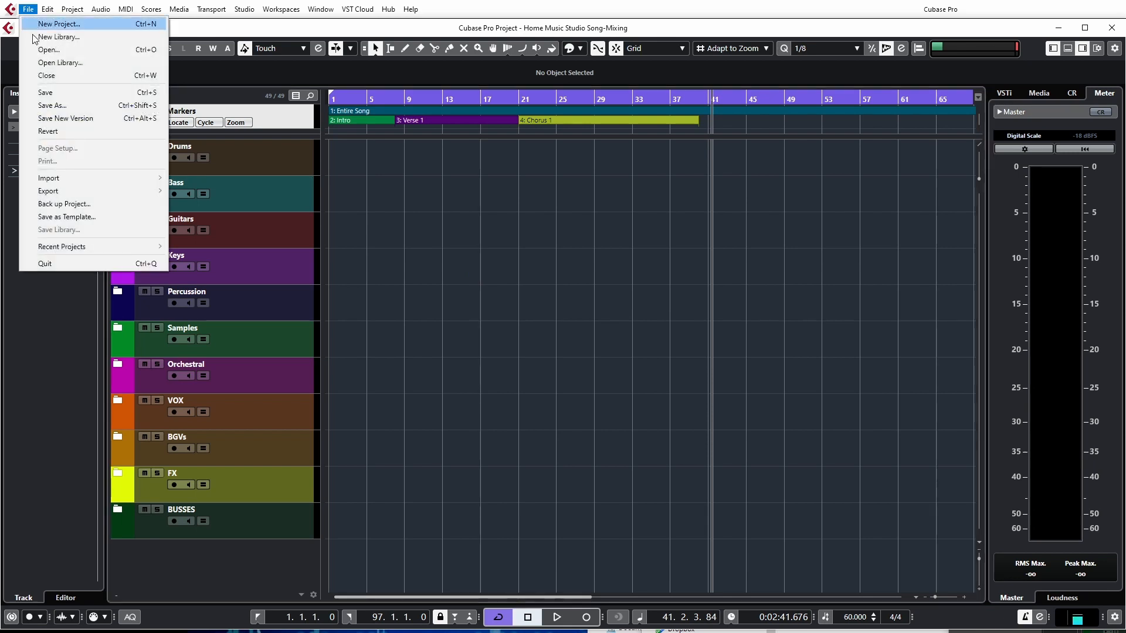
click(44, 94)
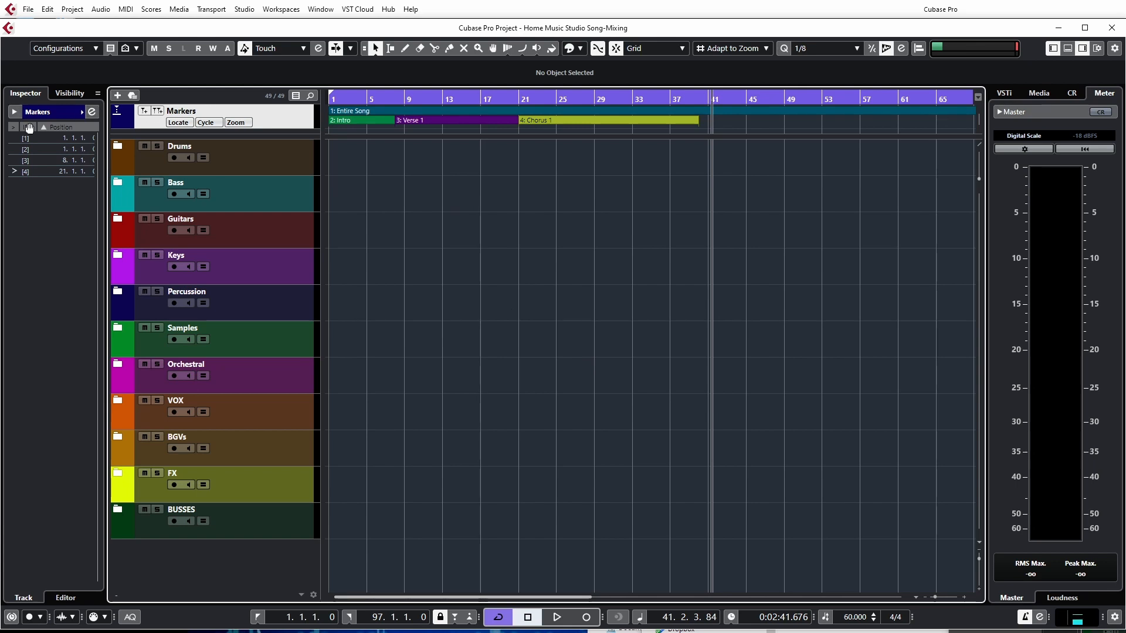
Step: Show the track visibility list for the Markers track and the folder tracks
click(56, 95)
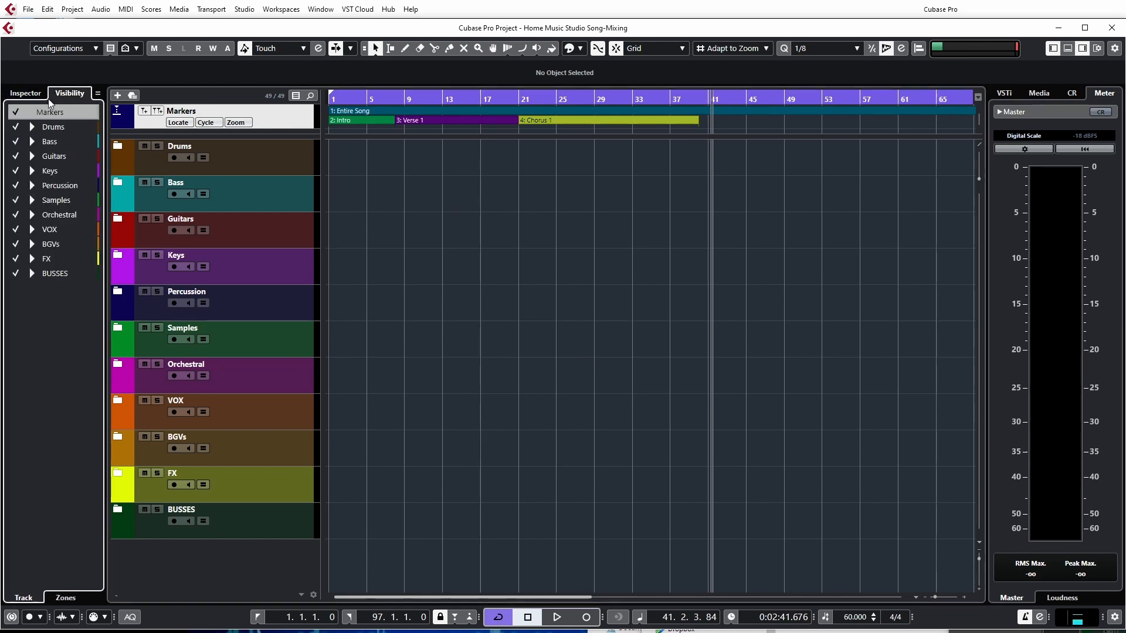